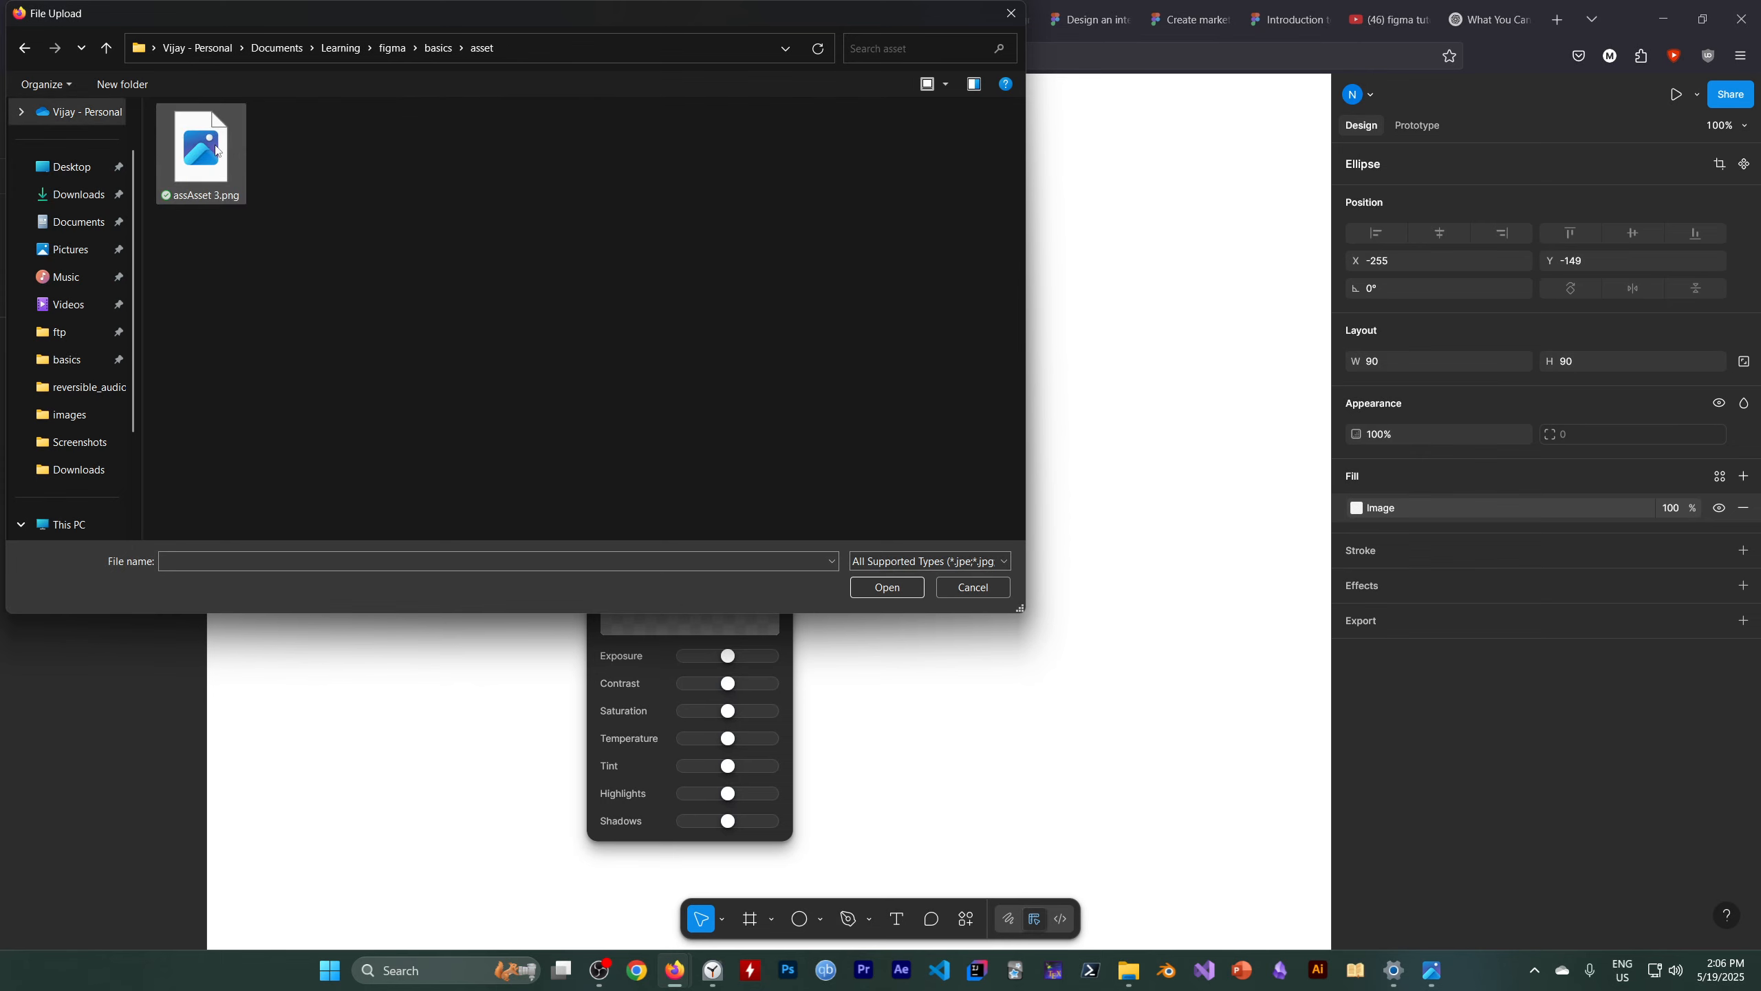
Upload assAsset 3.png as the ellipse's image fill and close the image settings
click(215, 150)
click(886, 594)
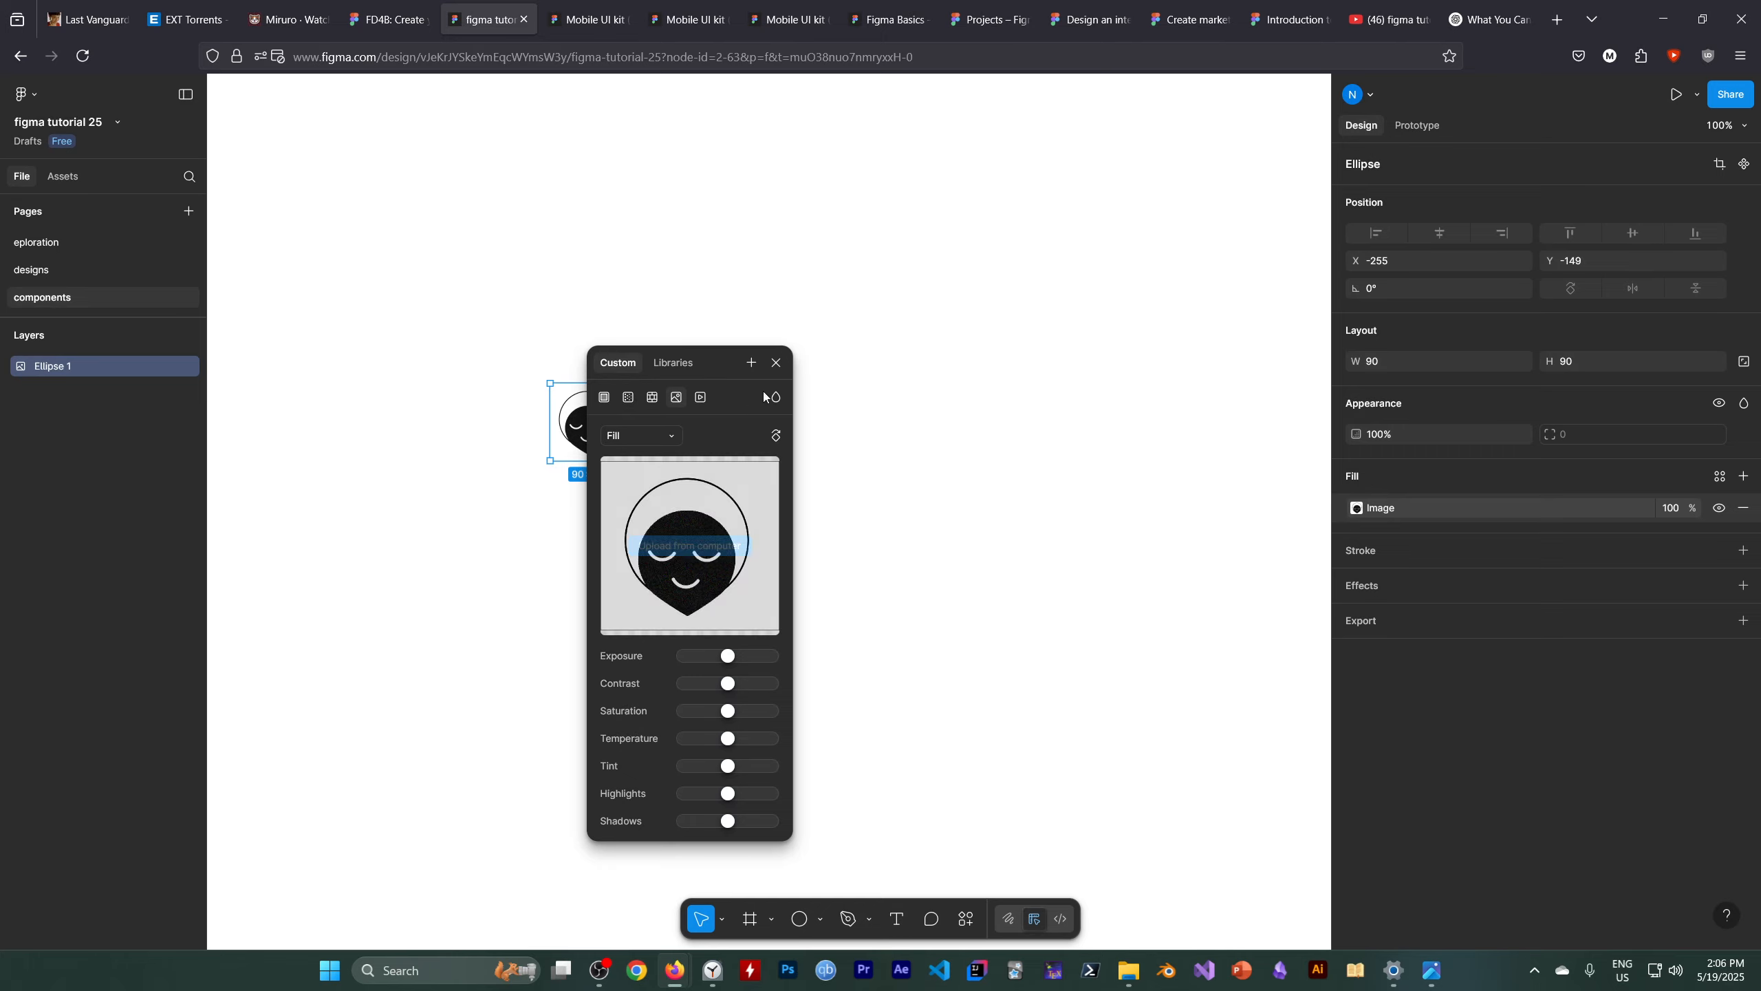
click(776, 362)
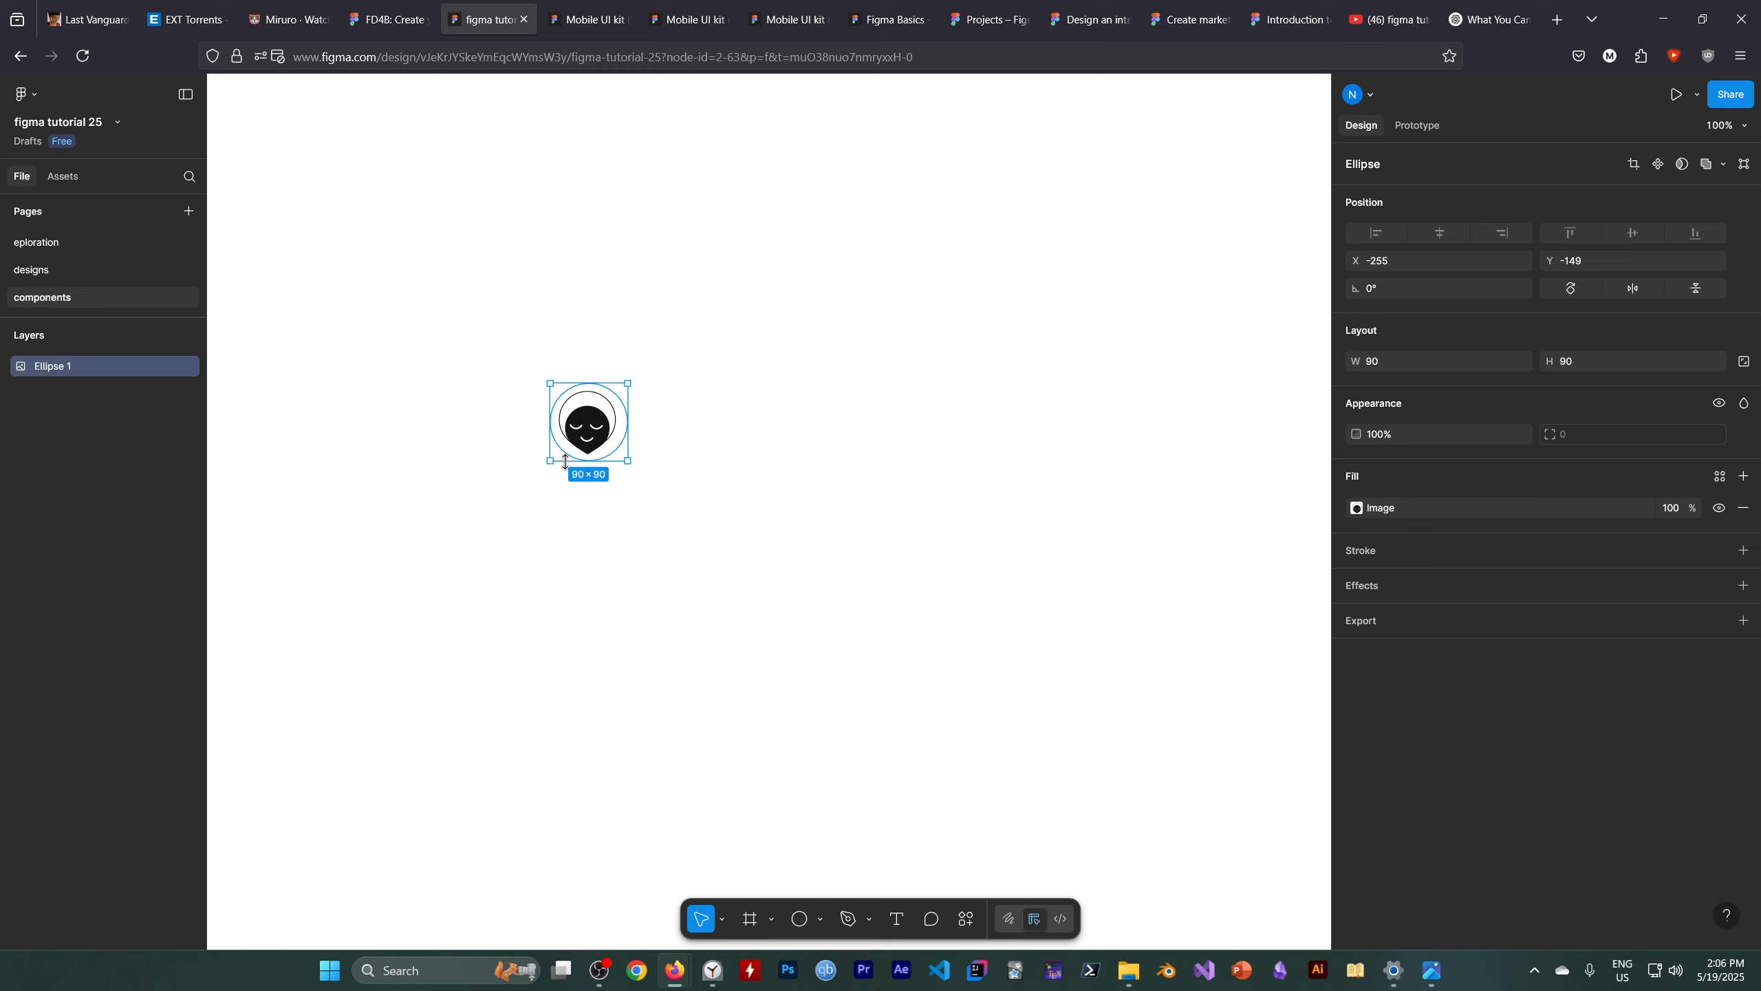
key(alt)
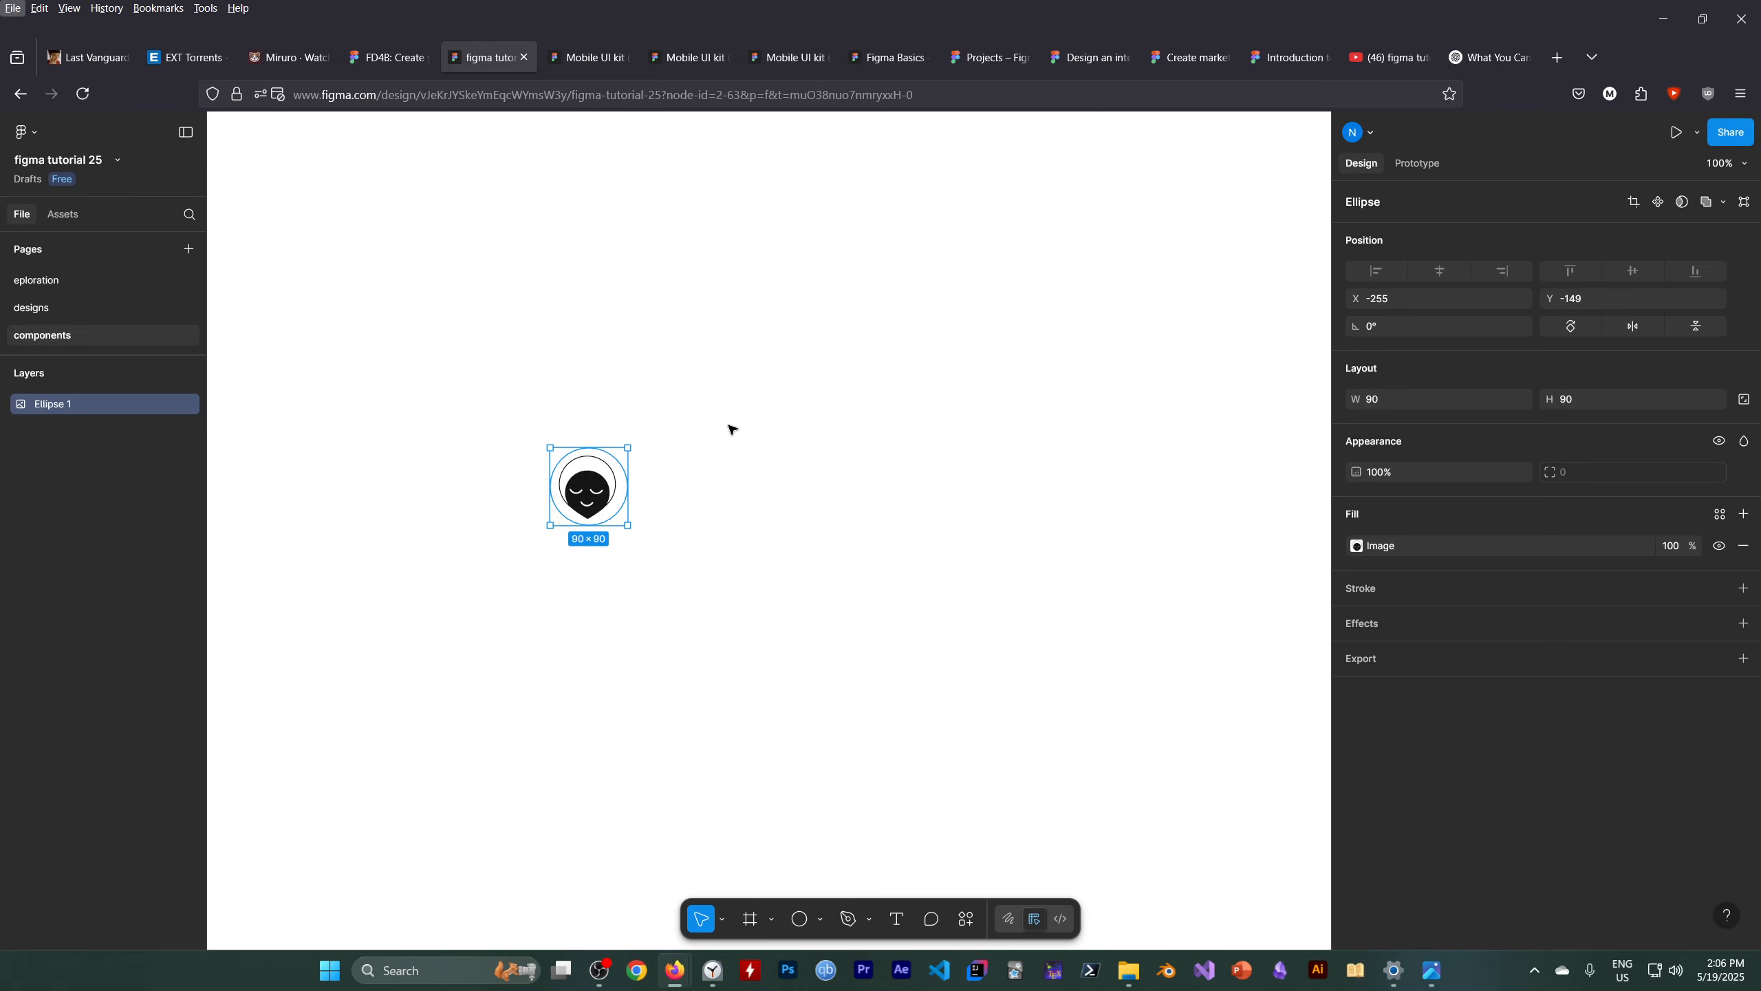
scroll(714, 437, up, 5)
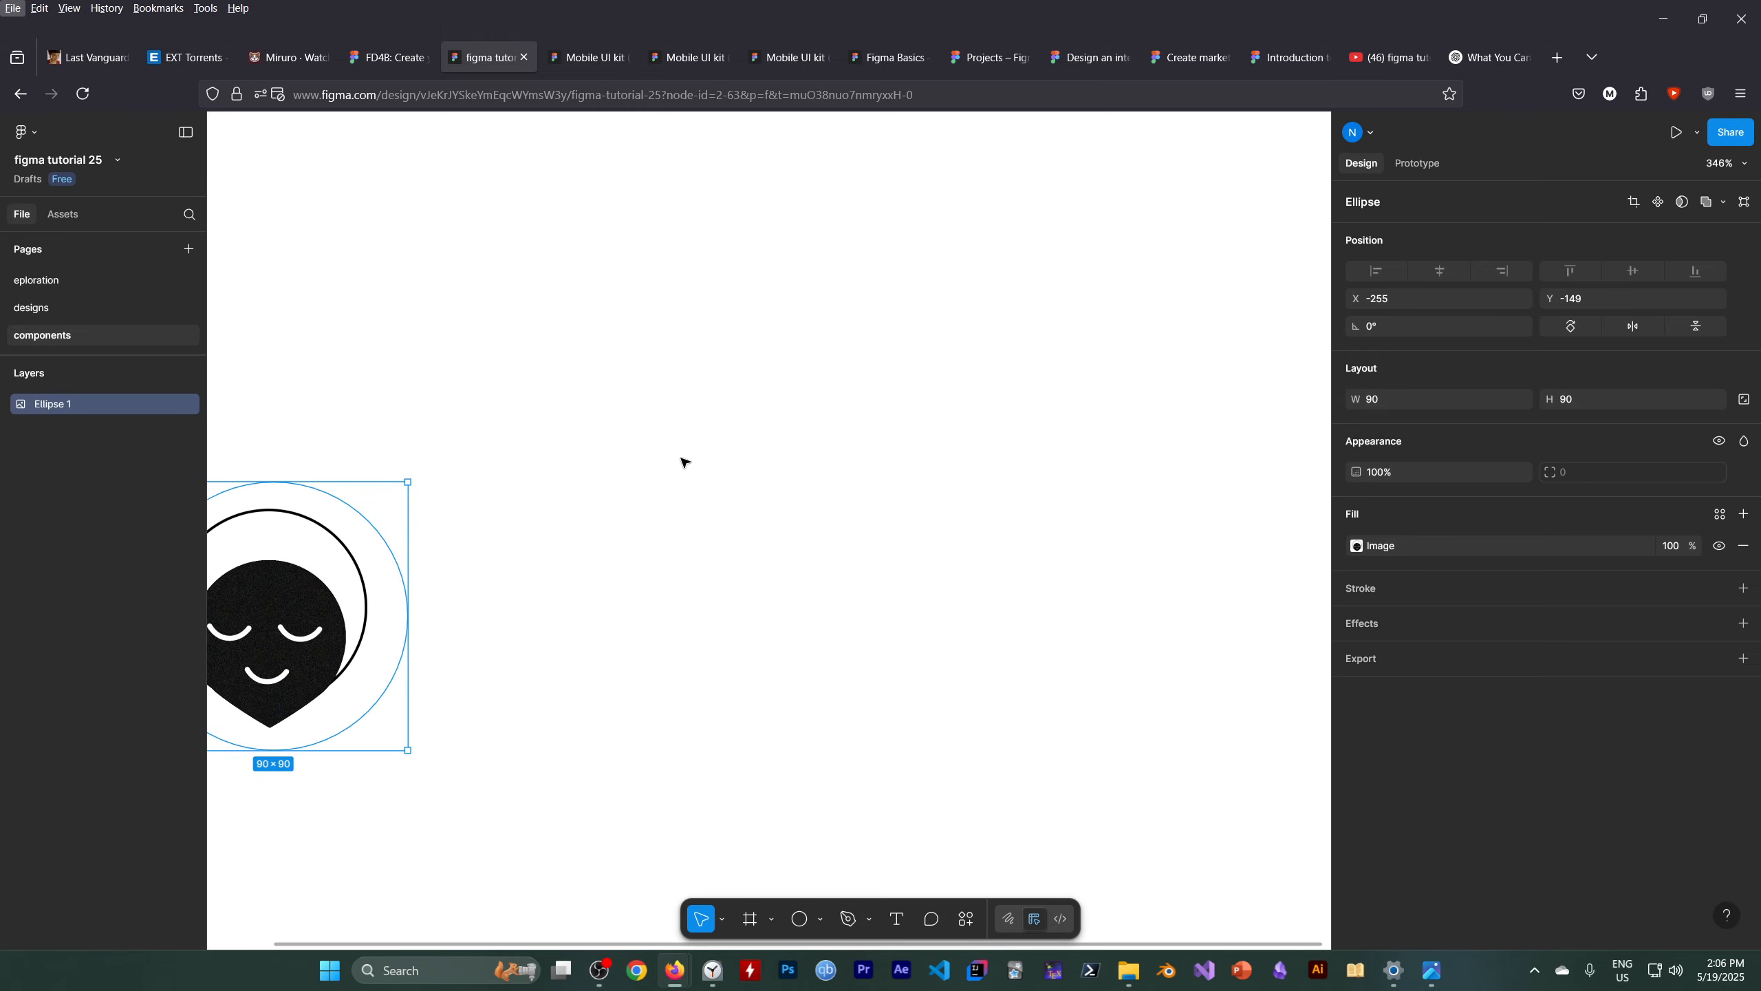
key(h)
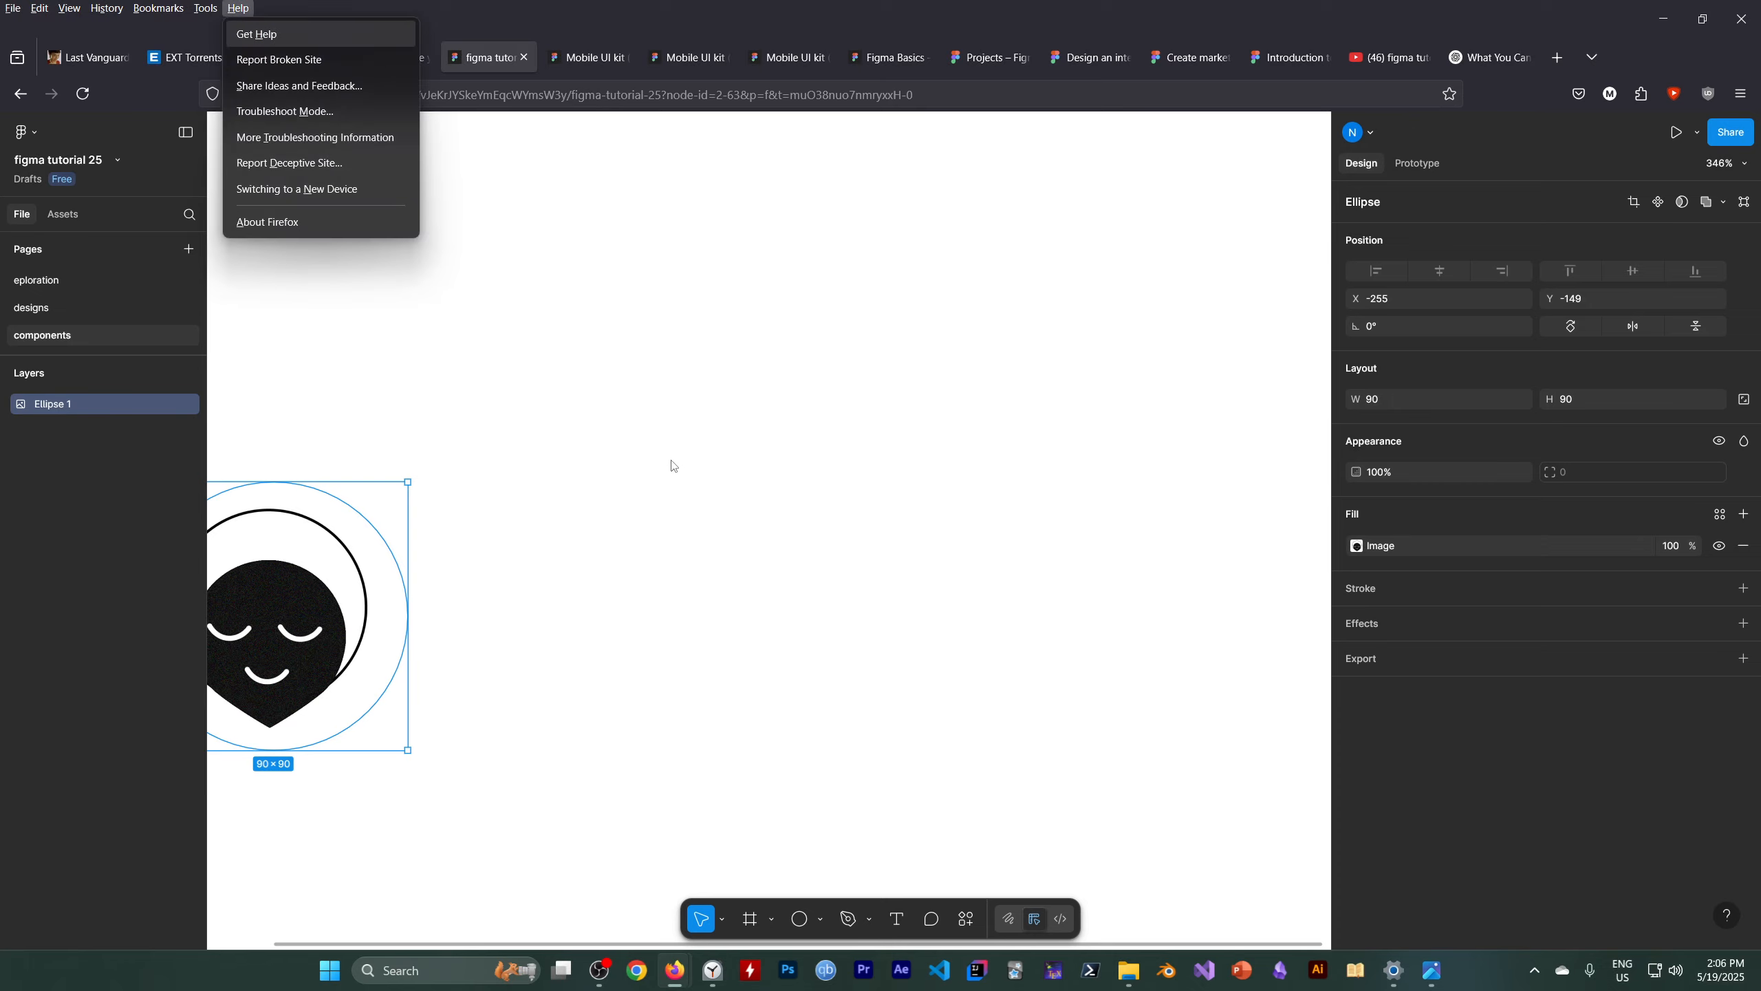
click(582, 463)
key(h)
drag(569, 469, 1135, 449)
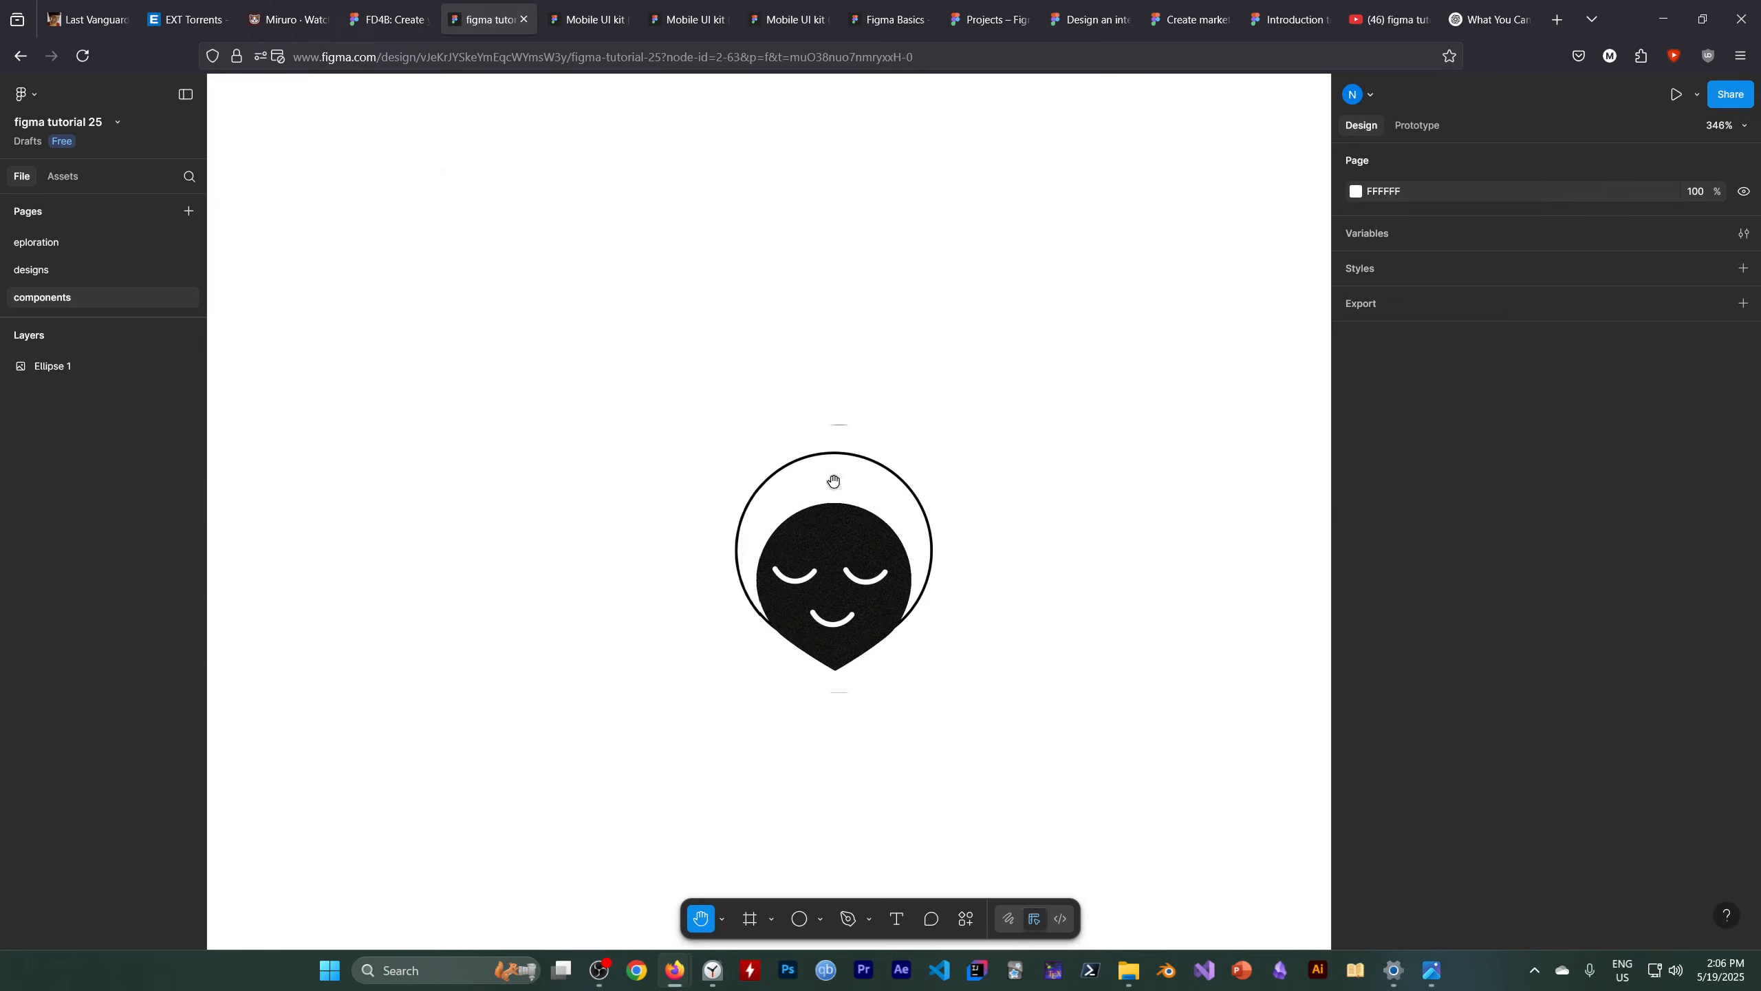
scroll(915, 489, up, 2)
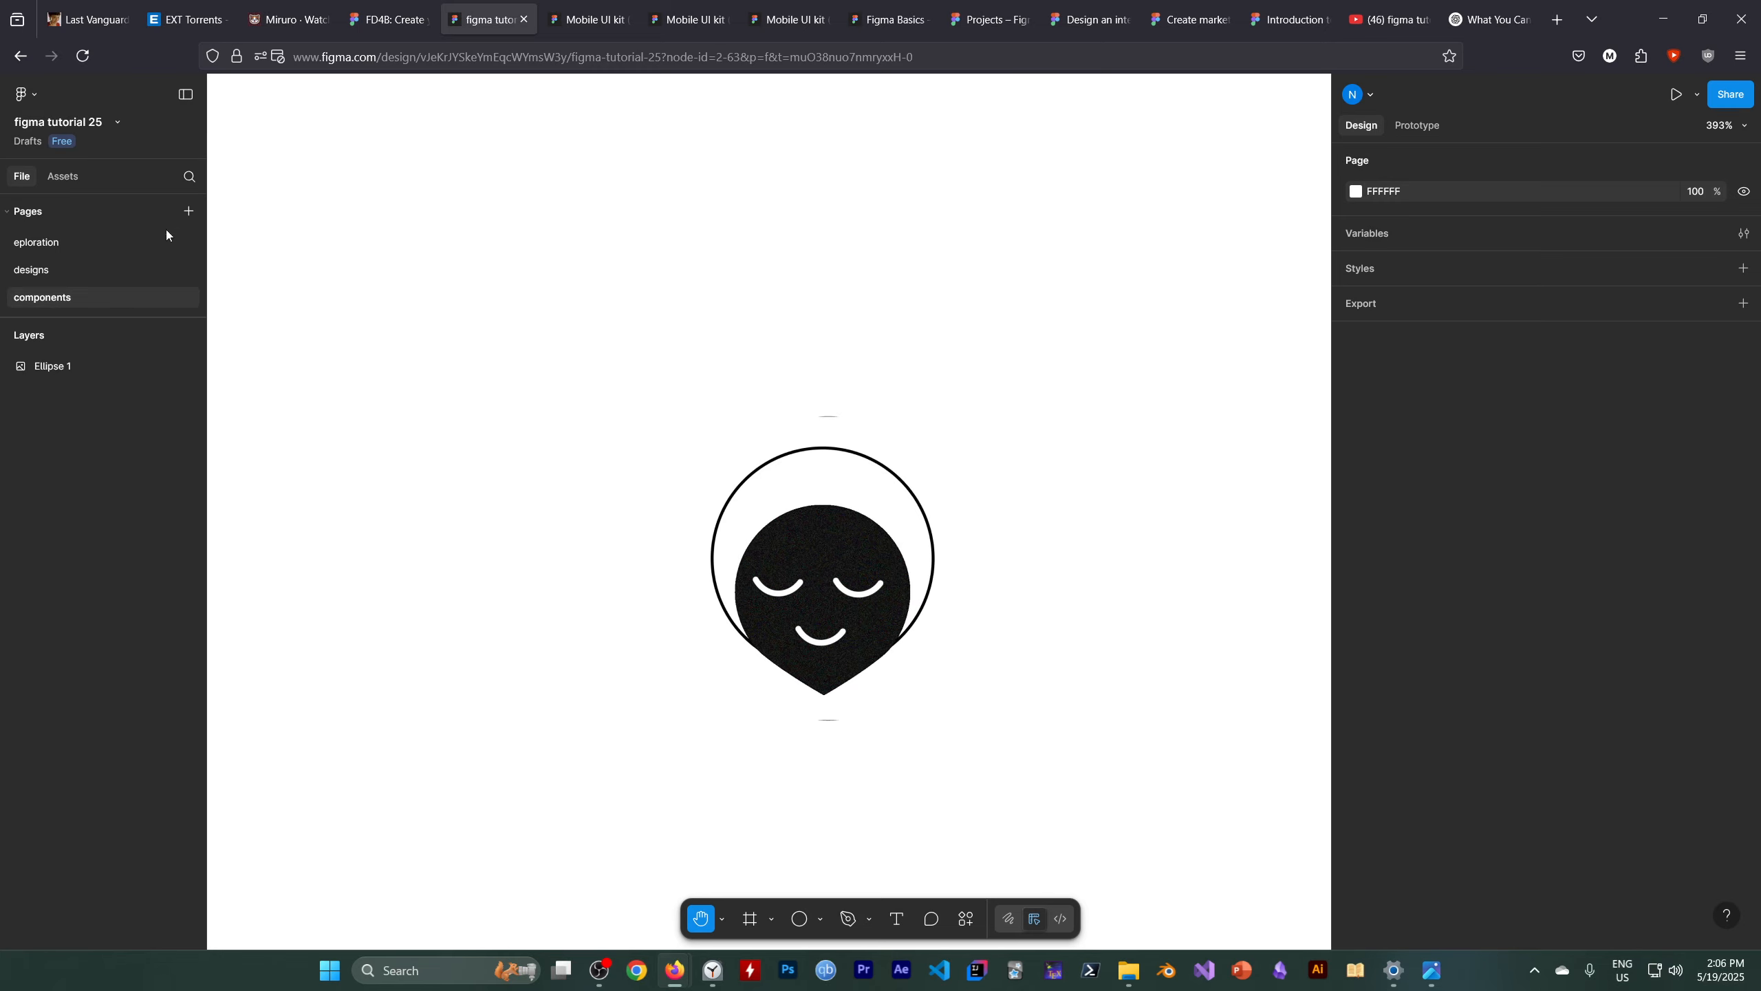
click(722, 919)
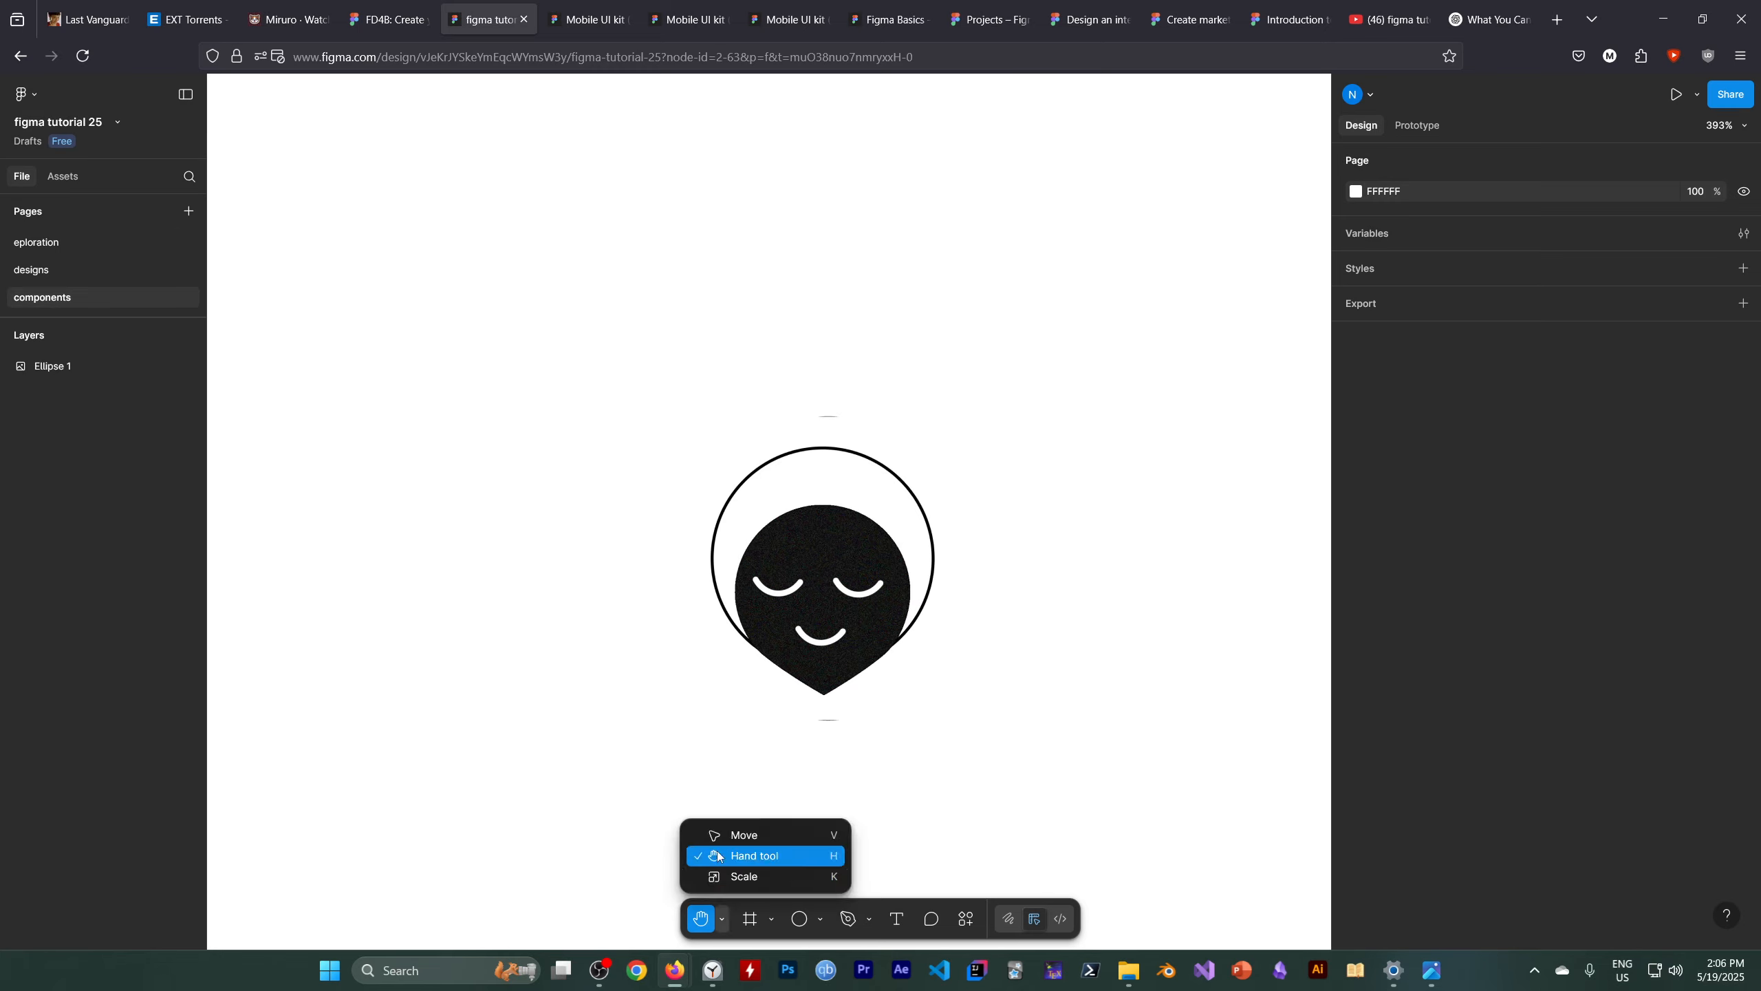
click(723, 840)
click(825, 622)
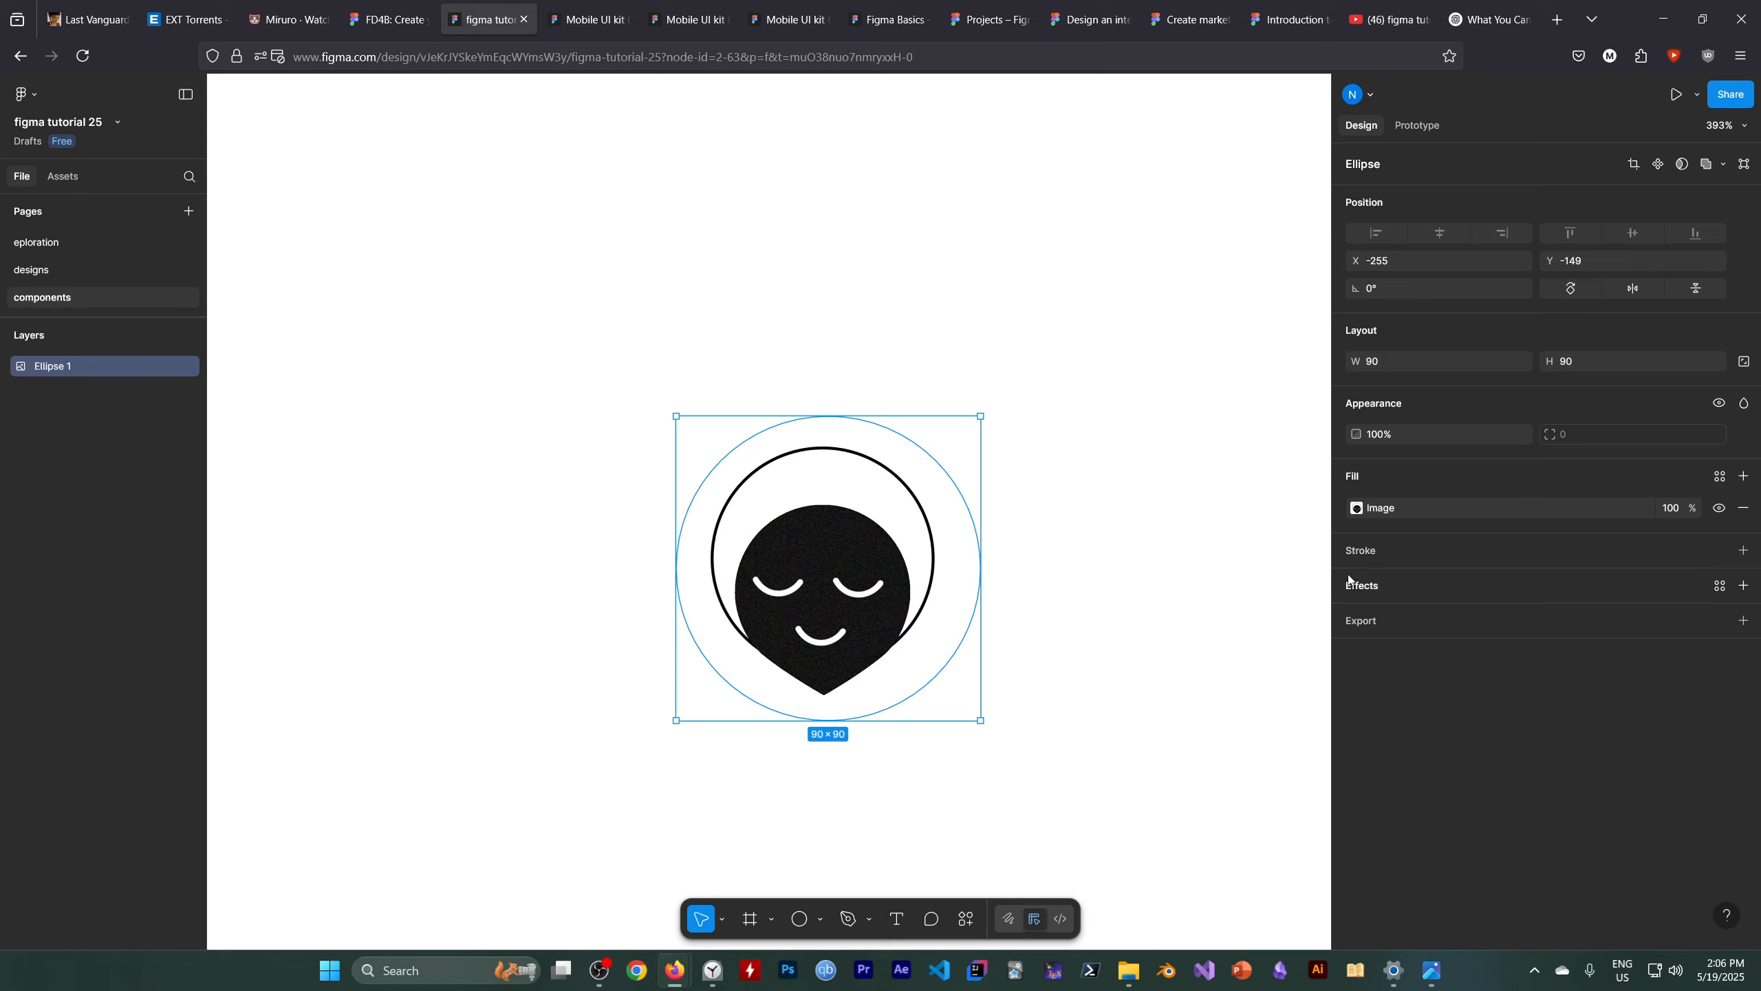
double_click(819, 566)
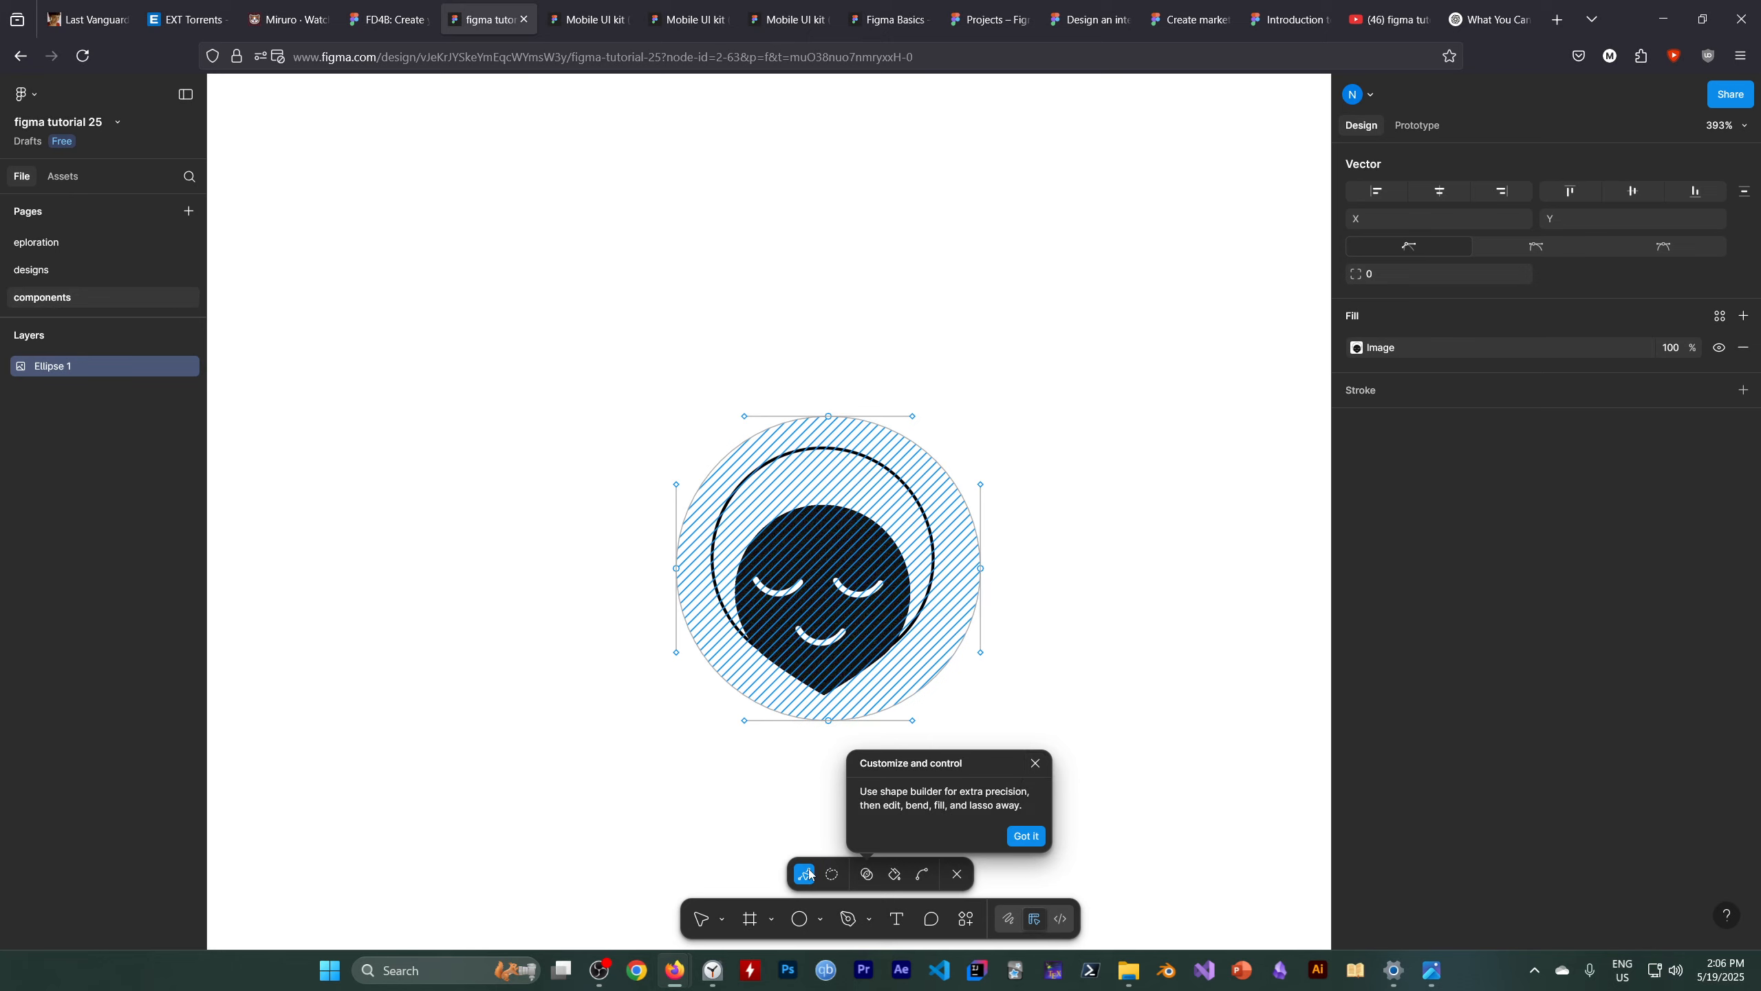
click(721, 917)
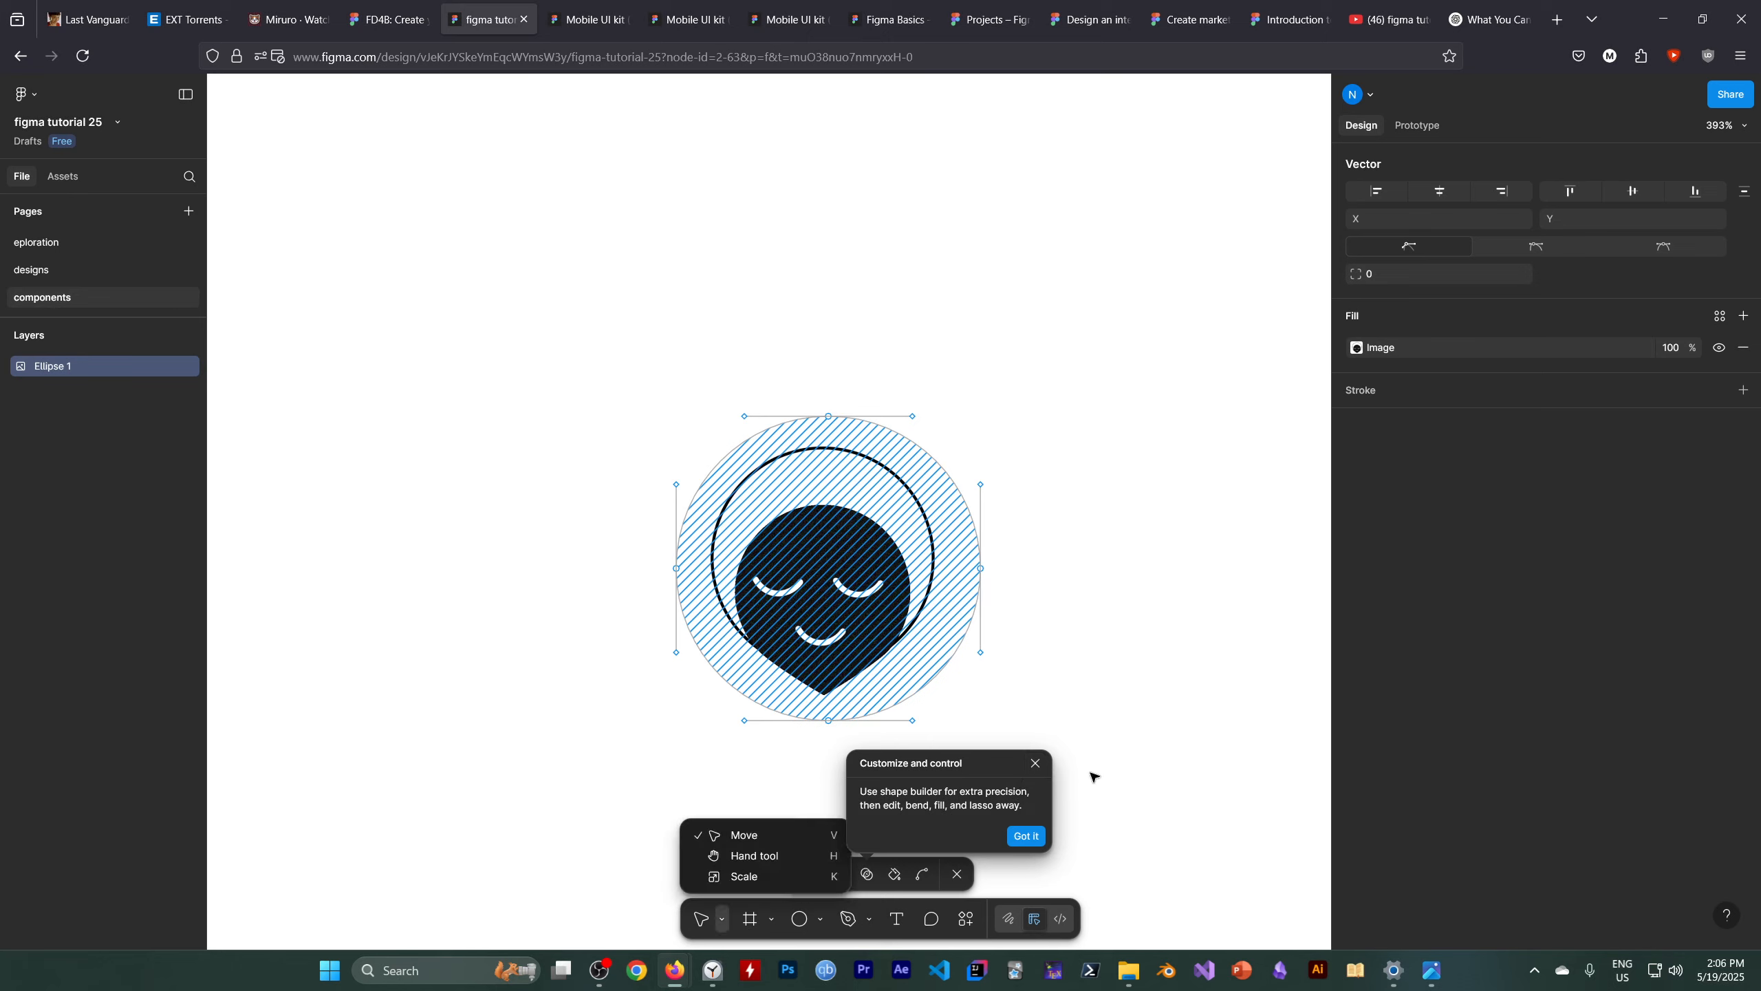
click(1035, 763)
click(875, 645)
click(1133, 629)
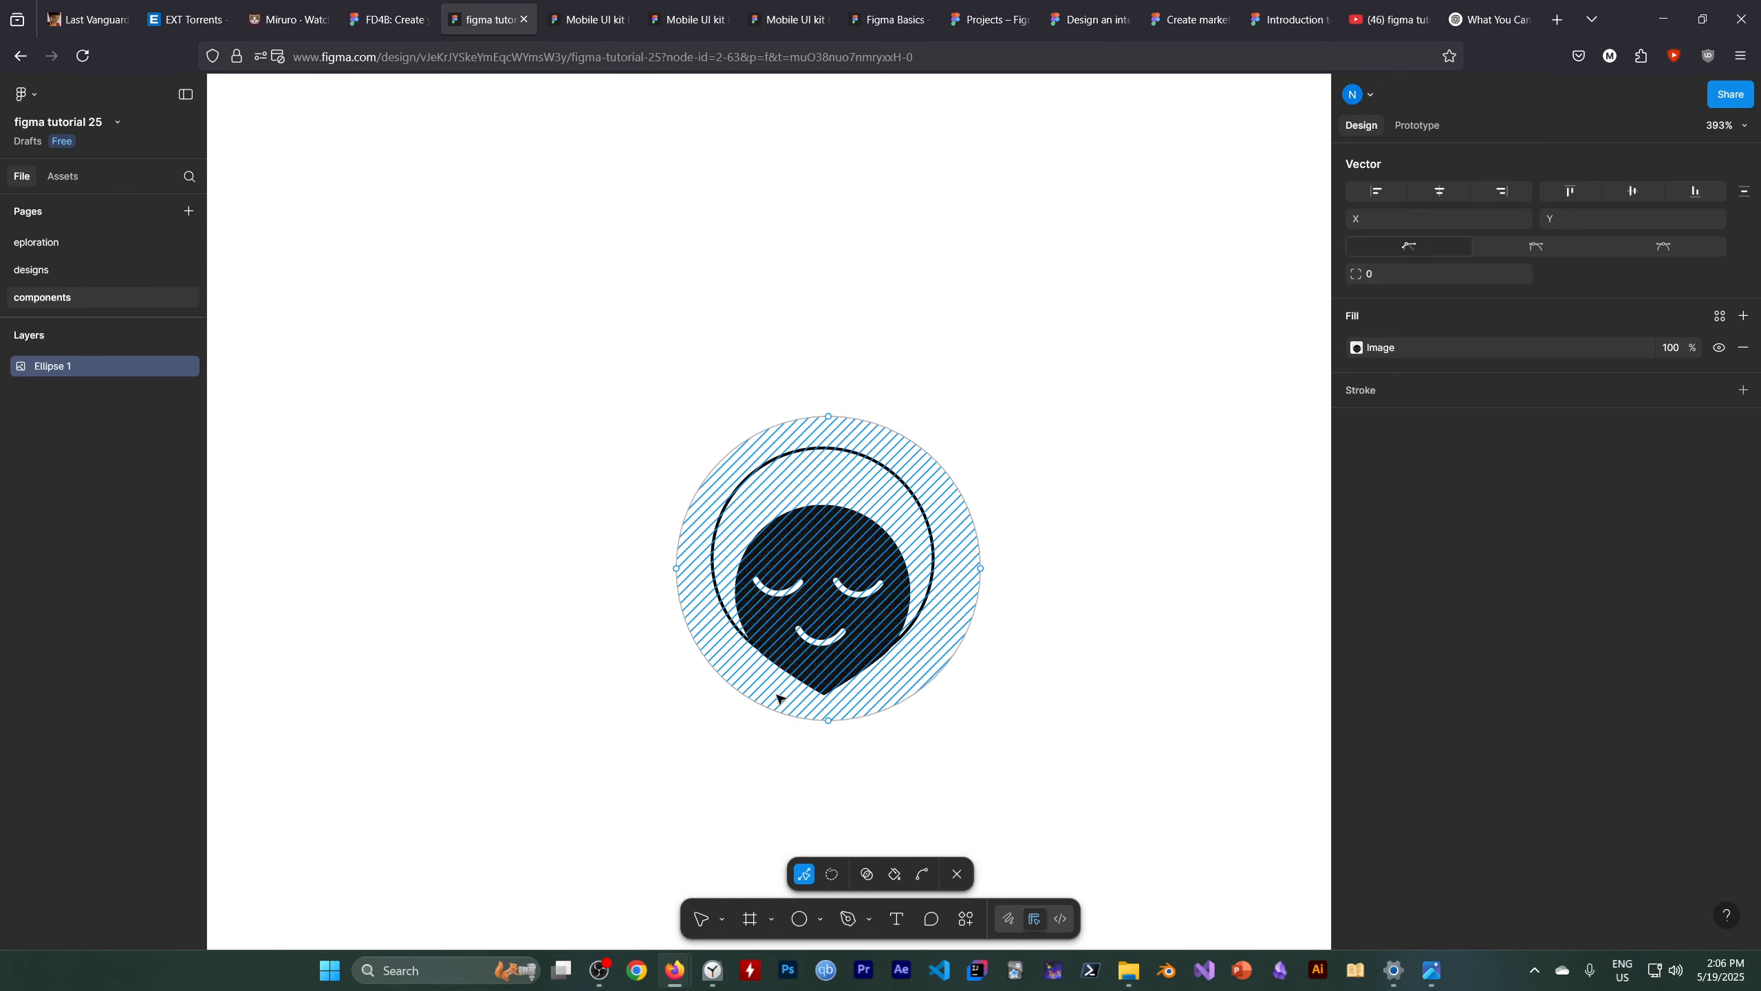
click(701, 918)
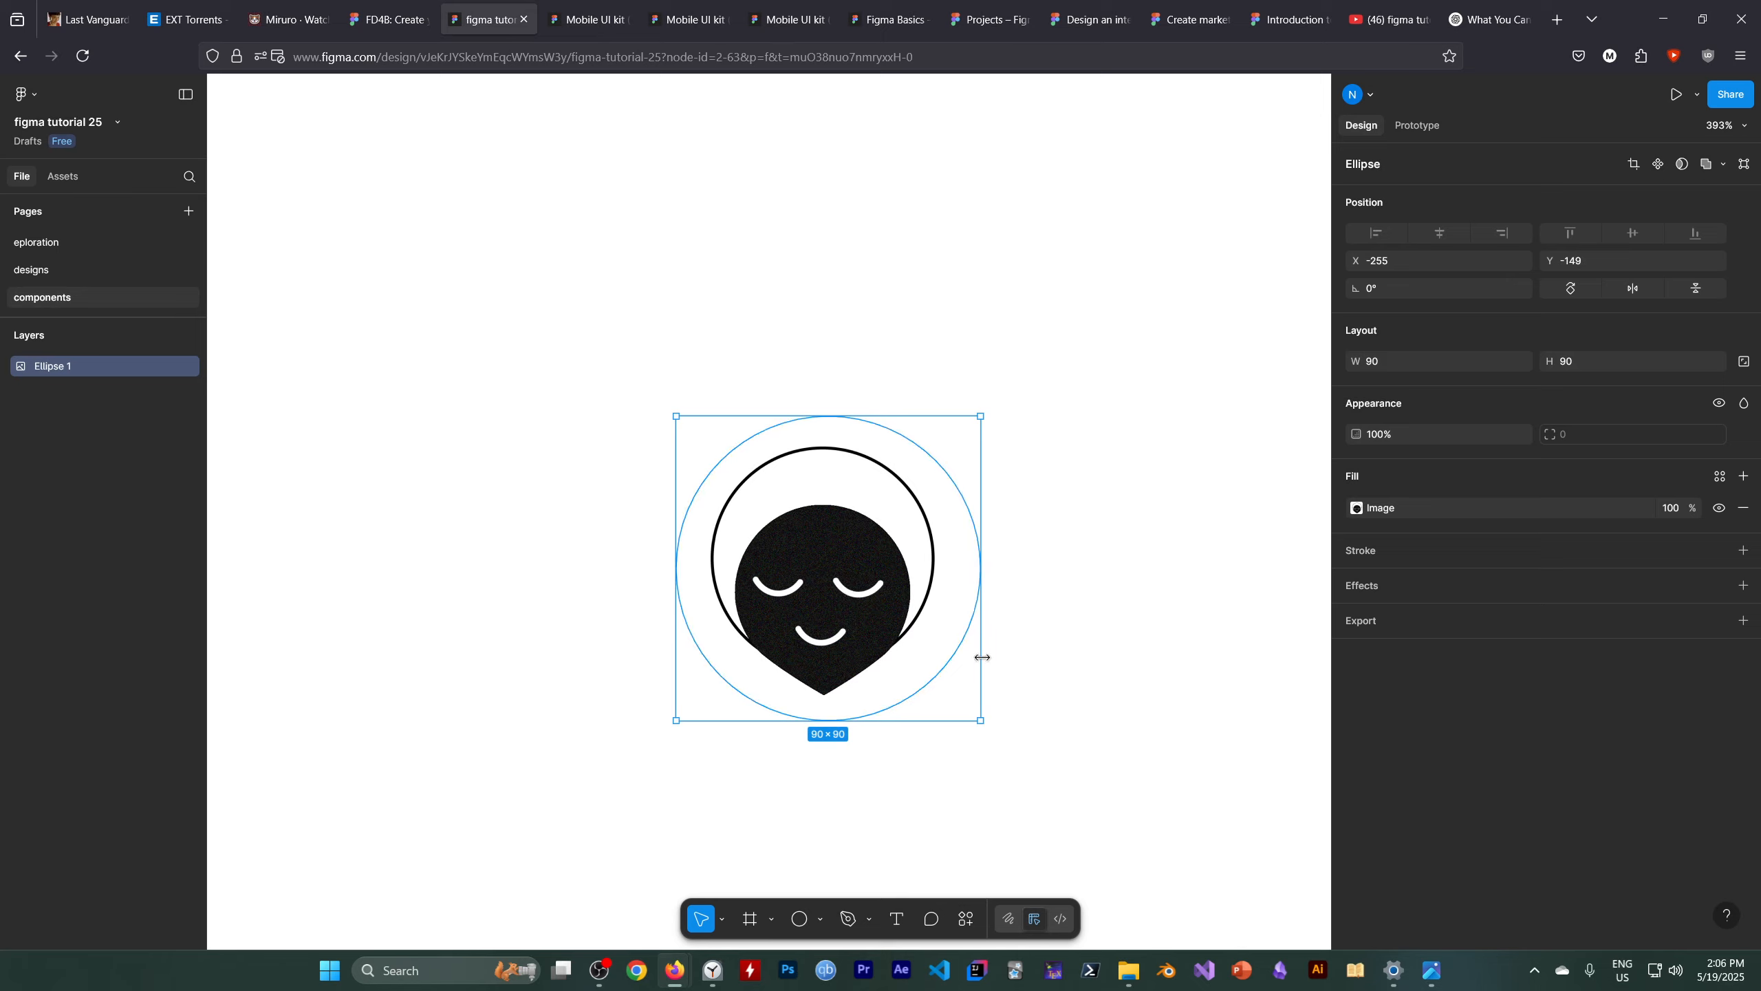
Try narrowing the ellipse to 84 wide and stretching its image crop, undoing each change
mouse_move(980, 517)
mouse_down()
mouse_move(1067, 516)
mouse_move(860, 535)
mouse_move(955, 539)
mouse_up()
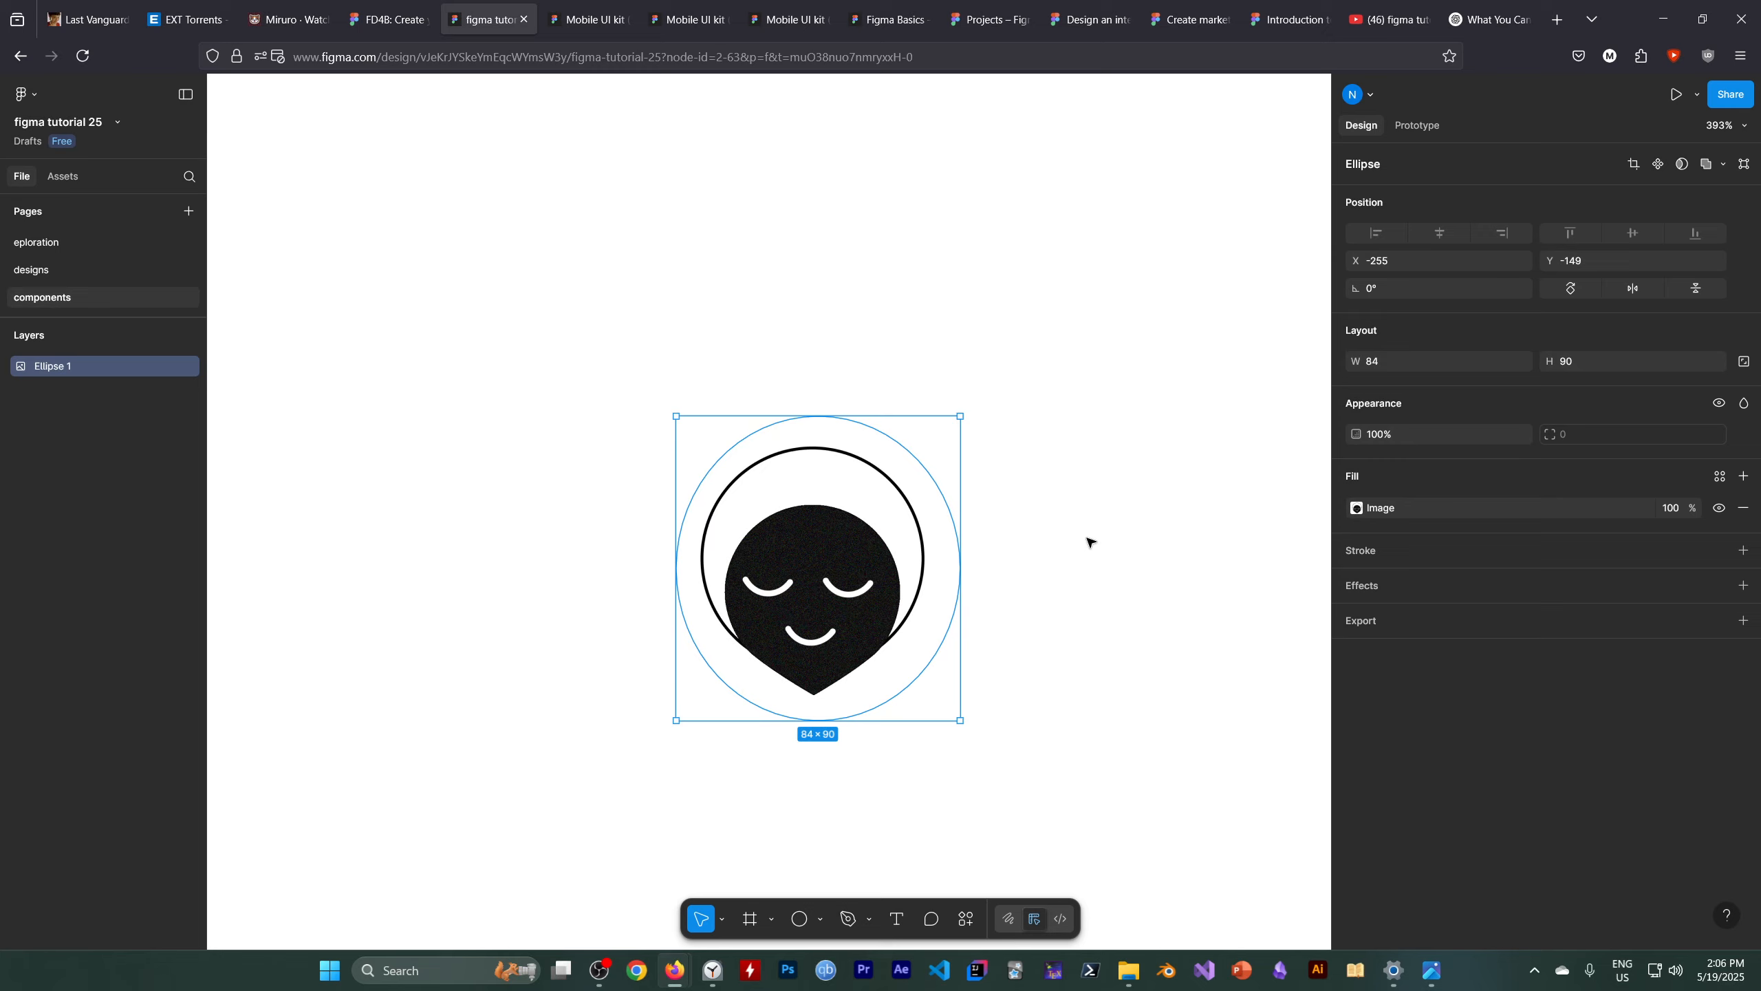
key(ctrl+z)
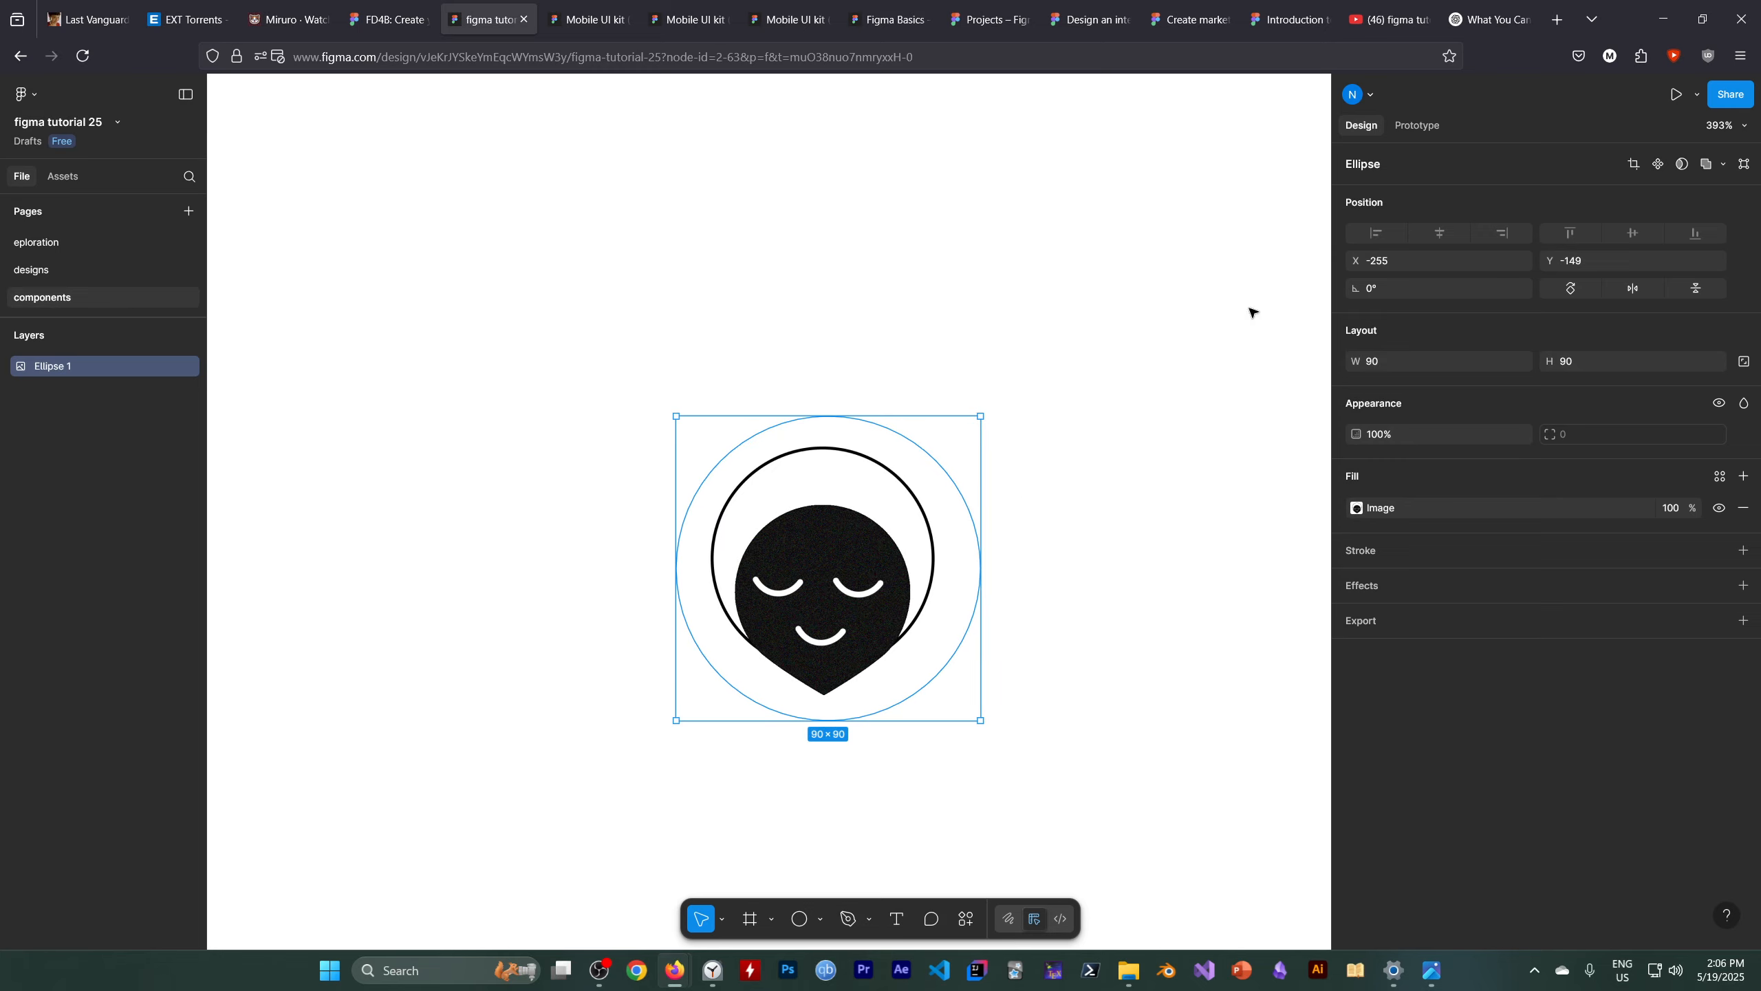
click(1632, 166)
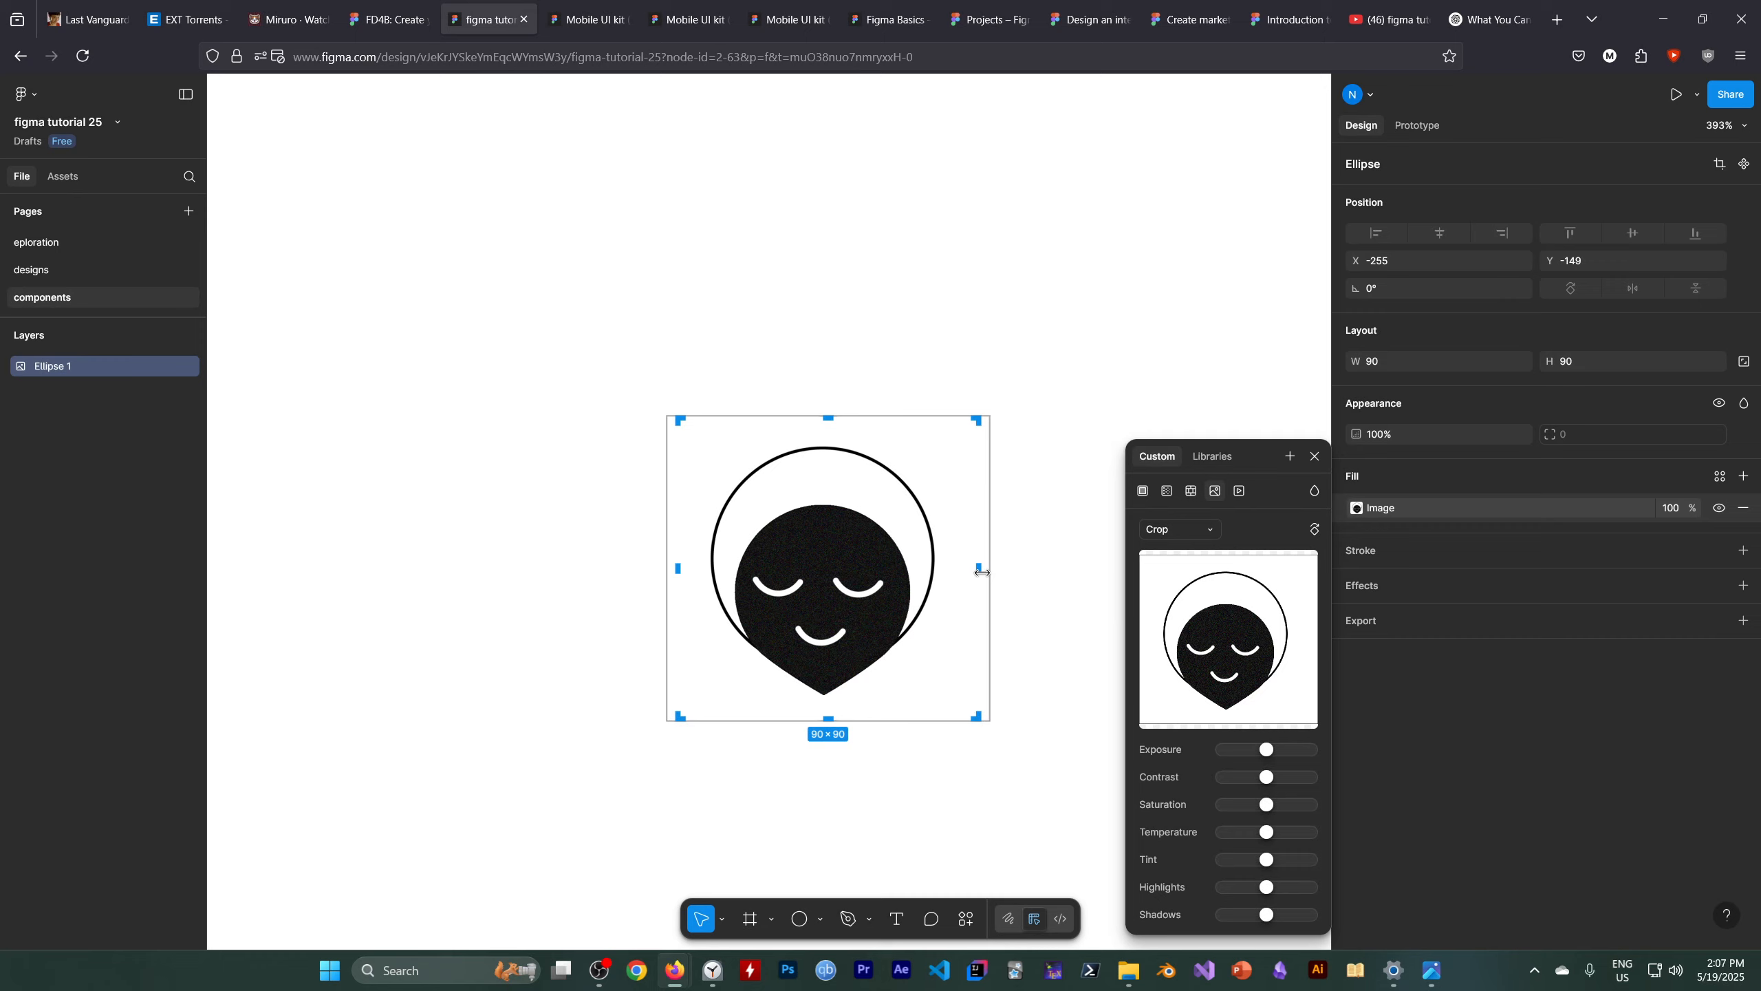
drag(992, 563, 1042, 565)
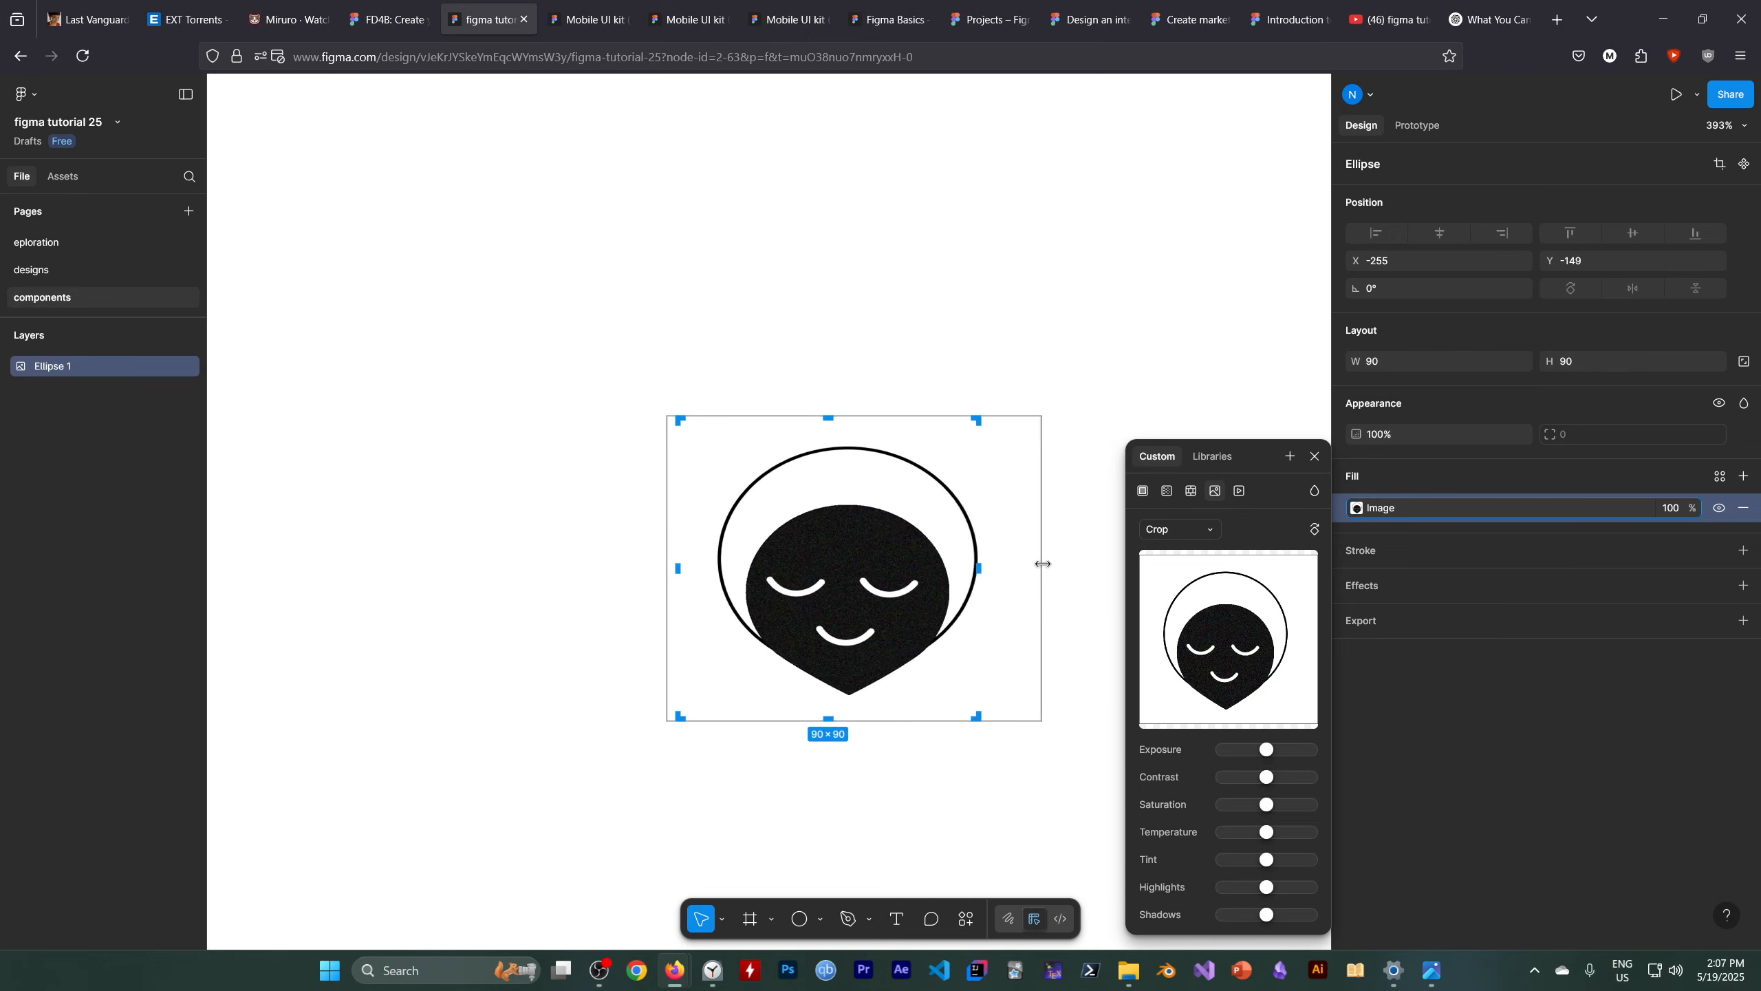
key(ctrl+z)
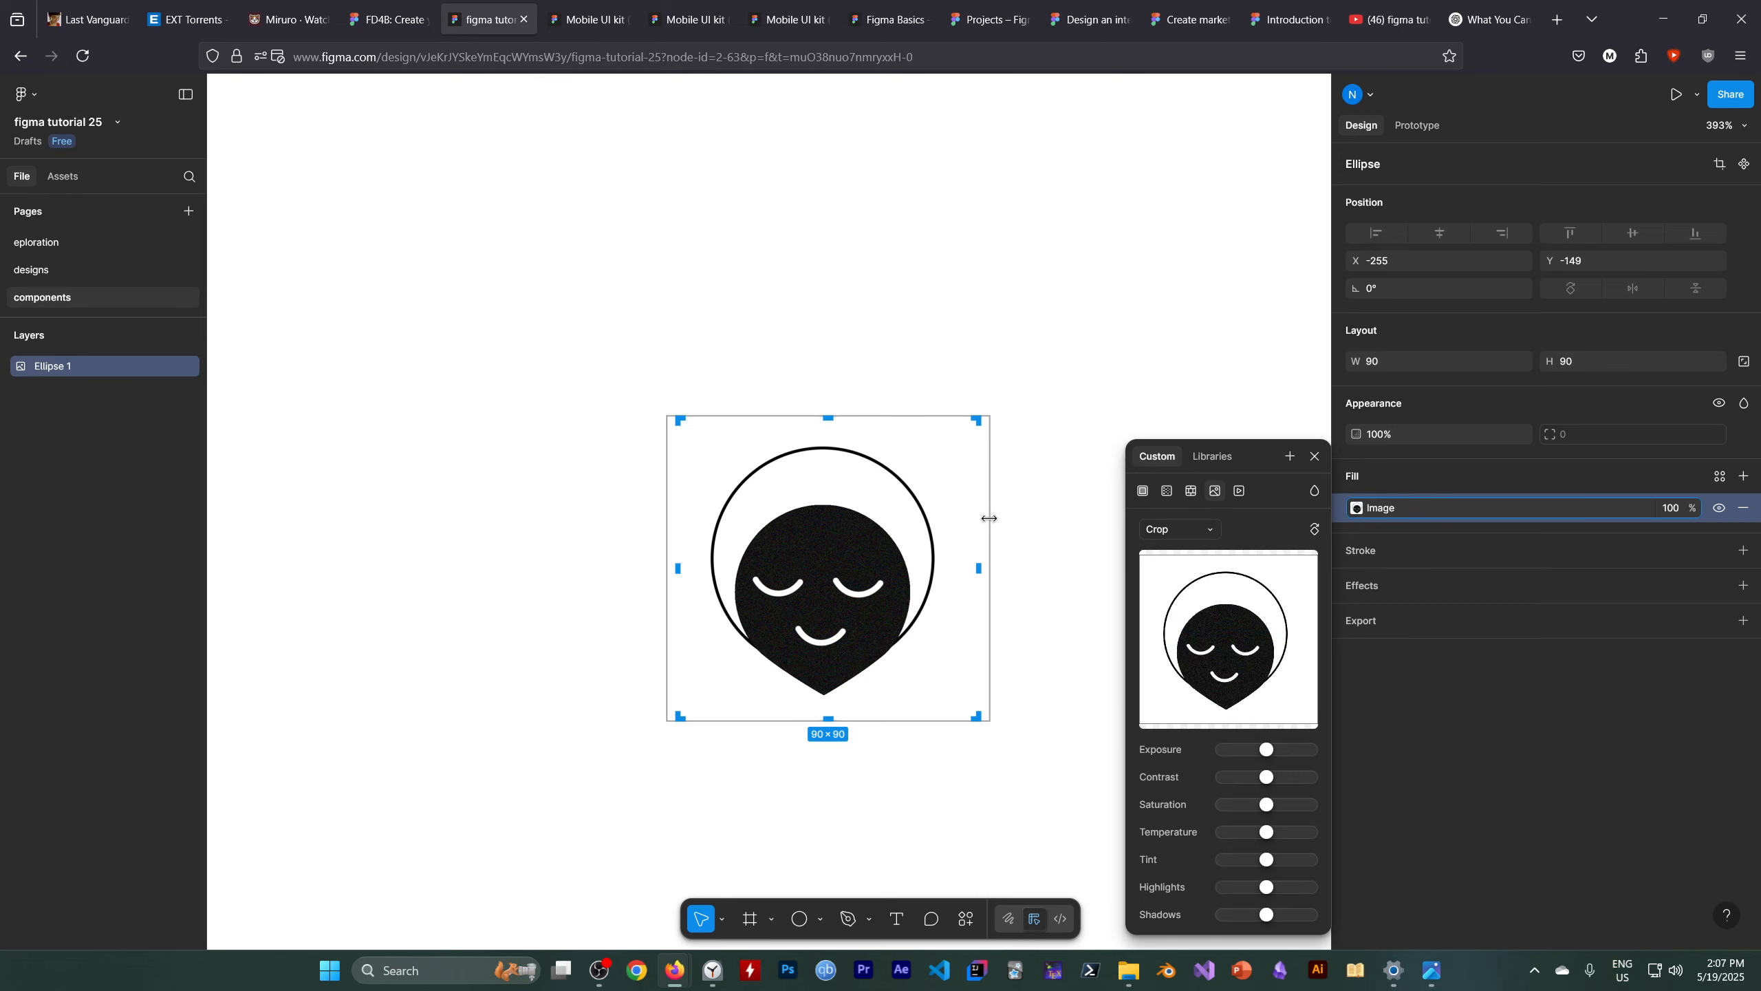
Crop the ellipse's image, enlarging and recentring the picture so the face fills the circle
drag(988, 518, 1093, 531)
drag(866, 558, 824, 569)
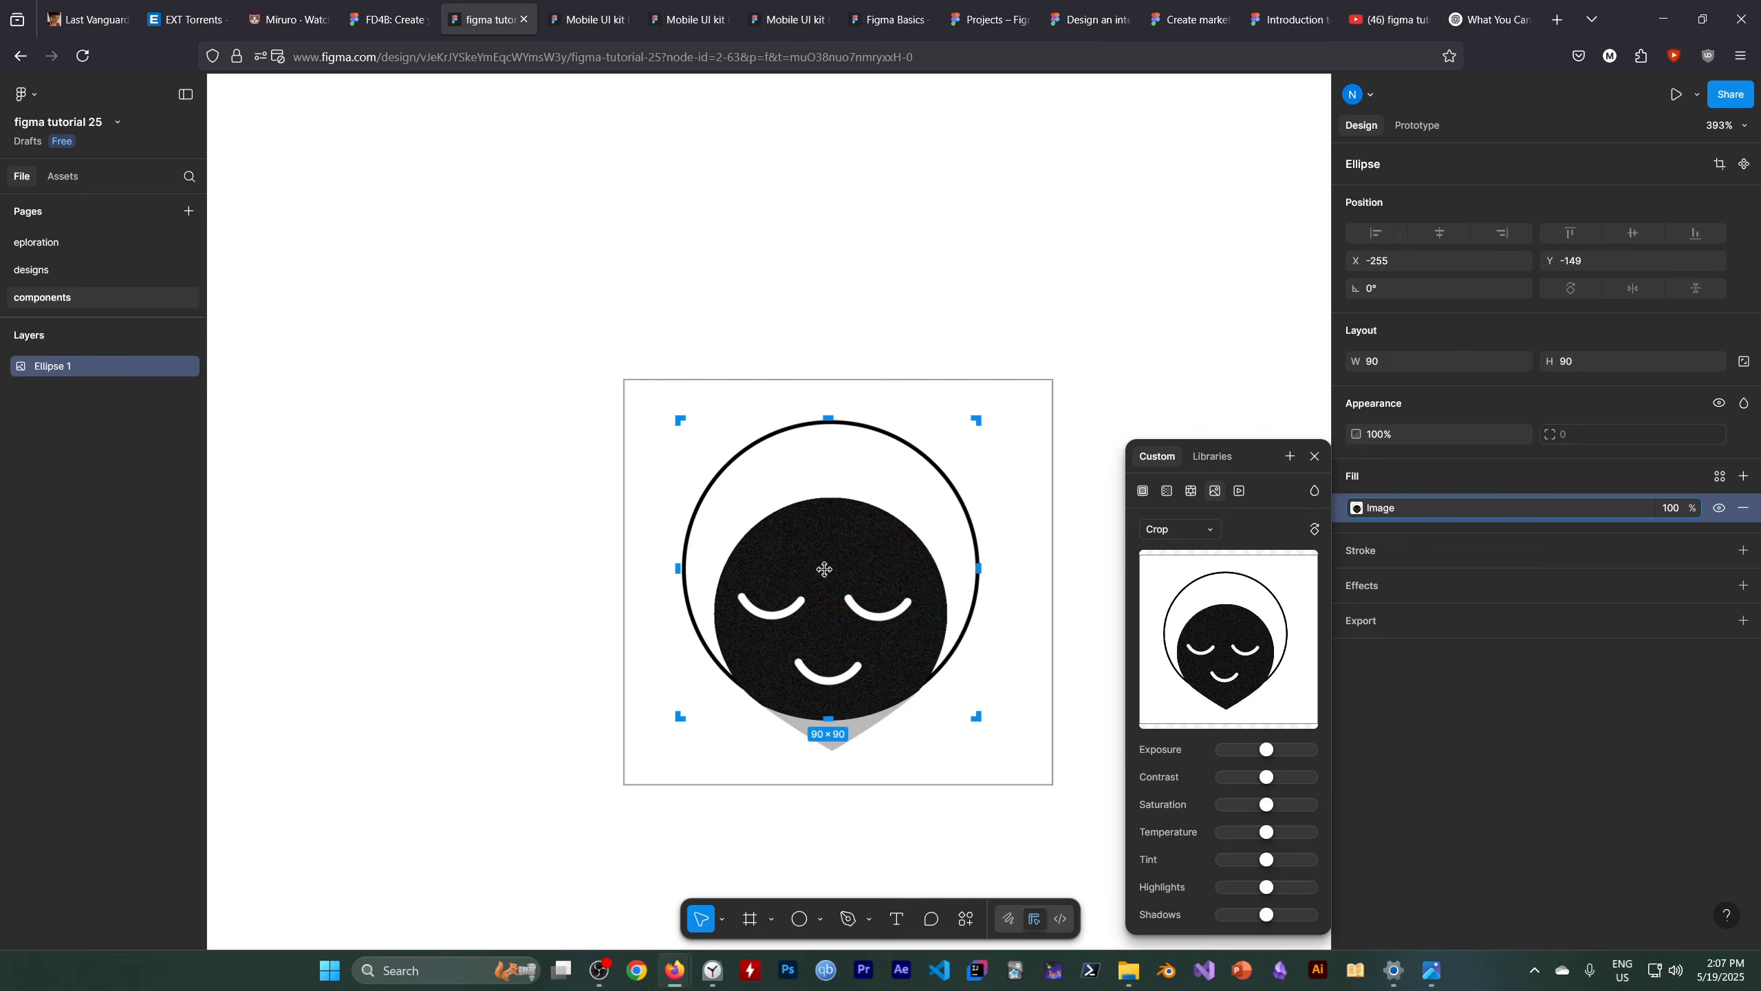
click(1153, 359)
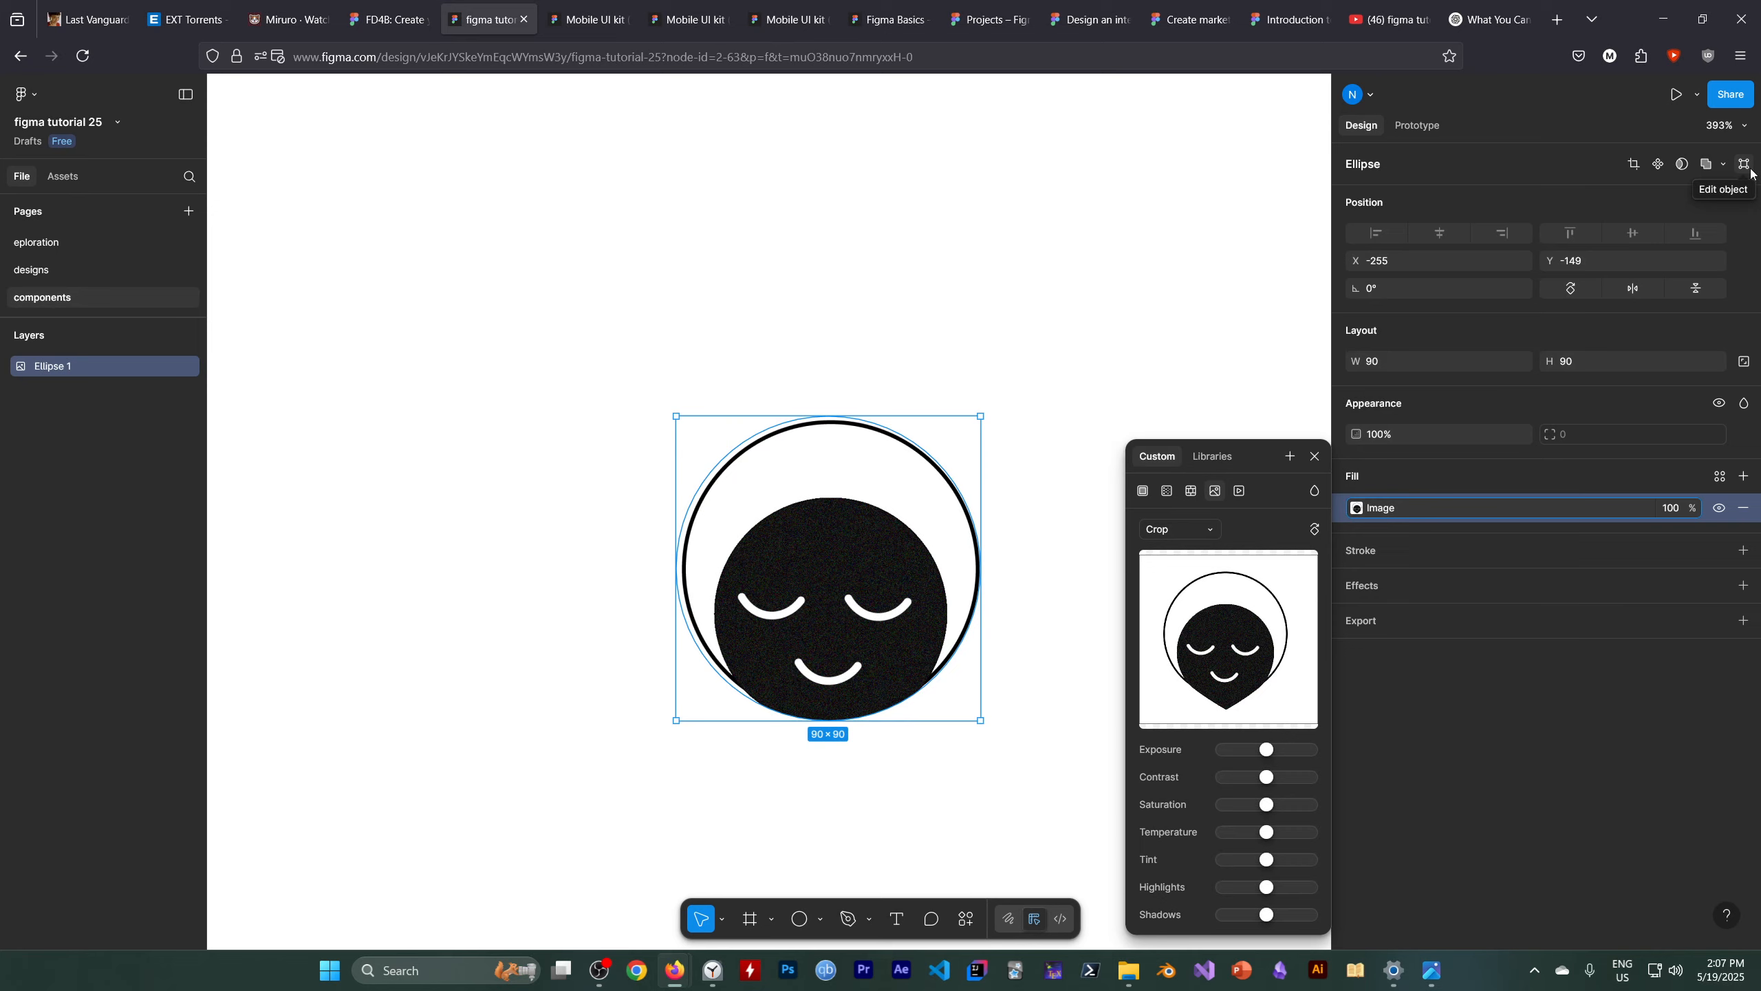
click(1522, 749)
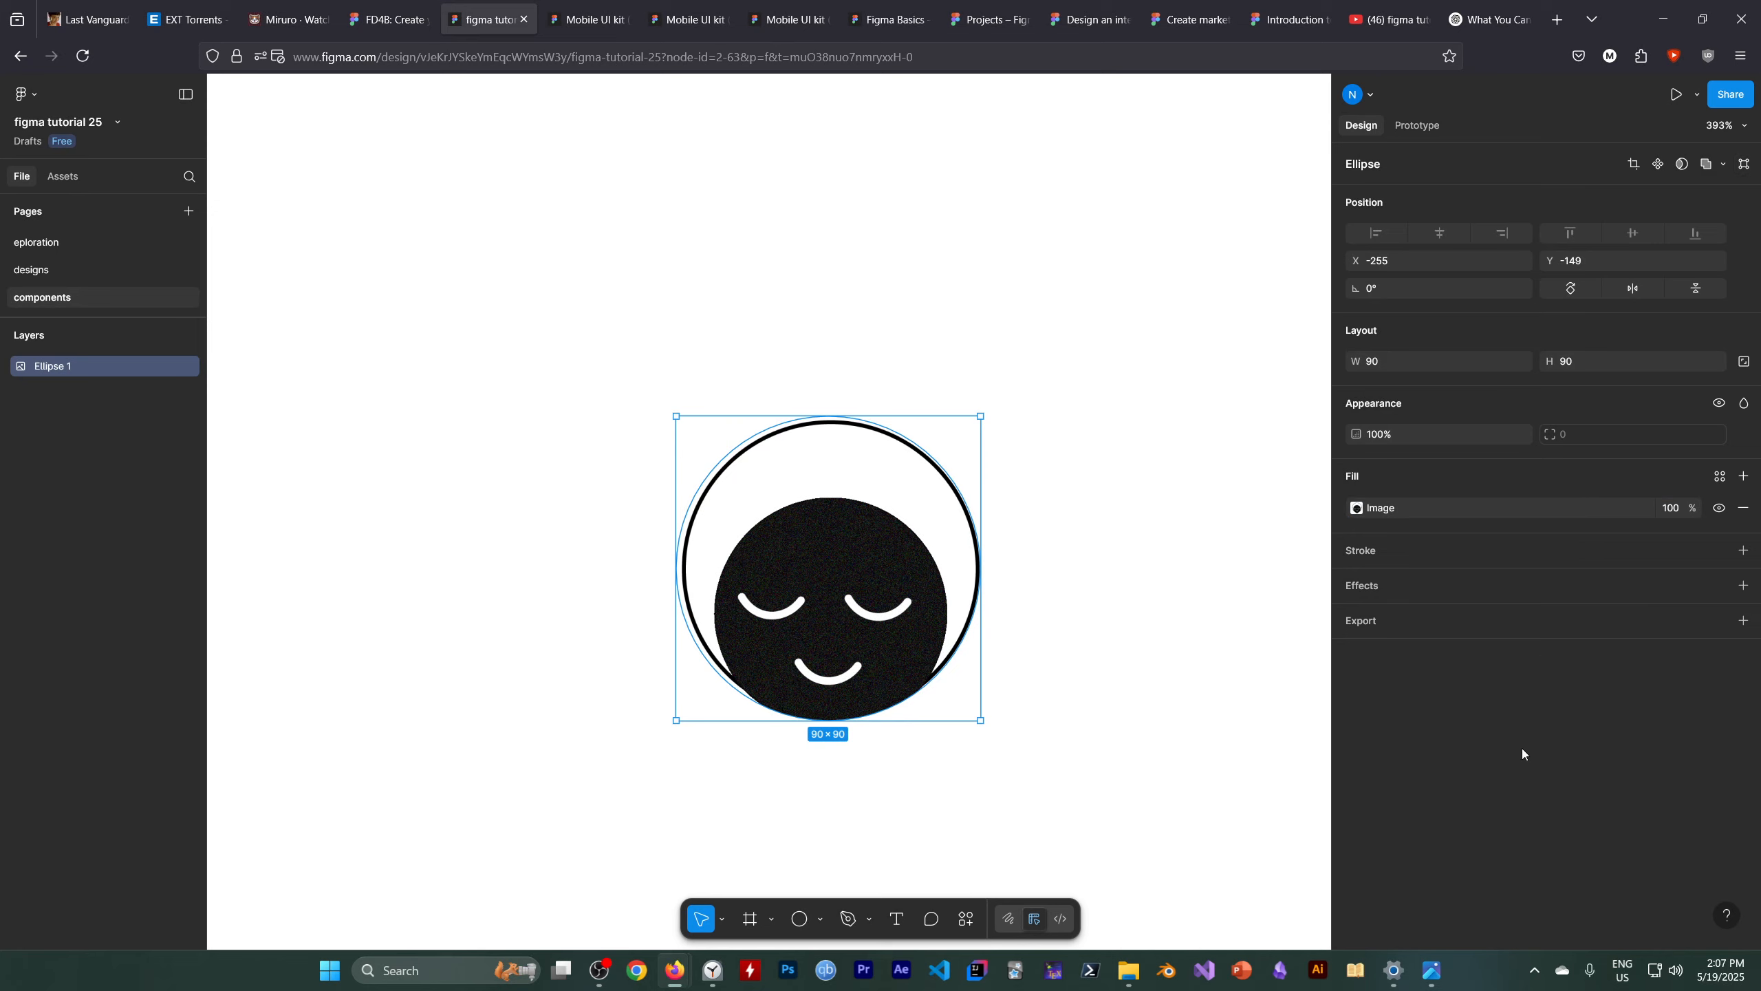
Add a 20% linear gradient fill in DF4040 to the ellipse, moving its start point down toward the face
click(1745, 477)
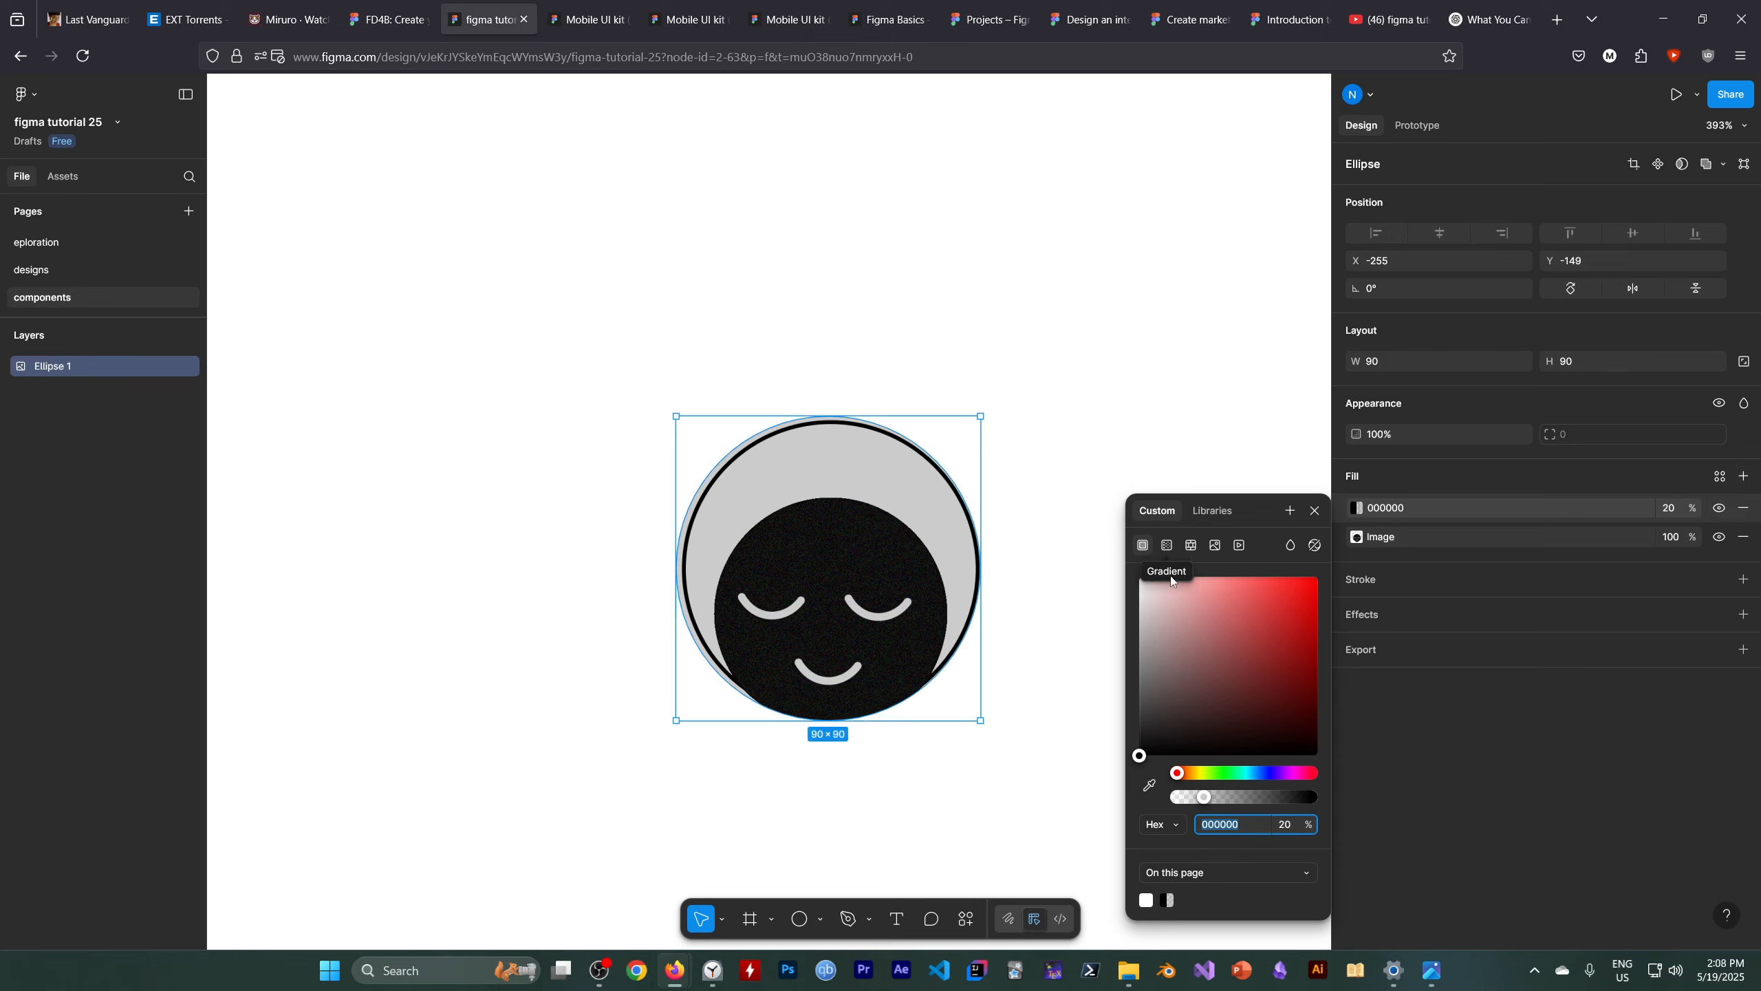
click(1263, 611)
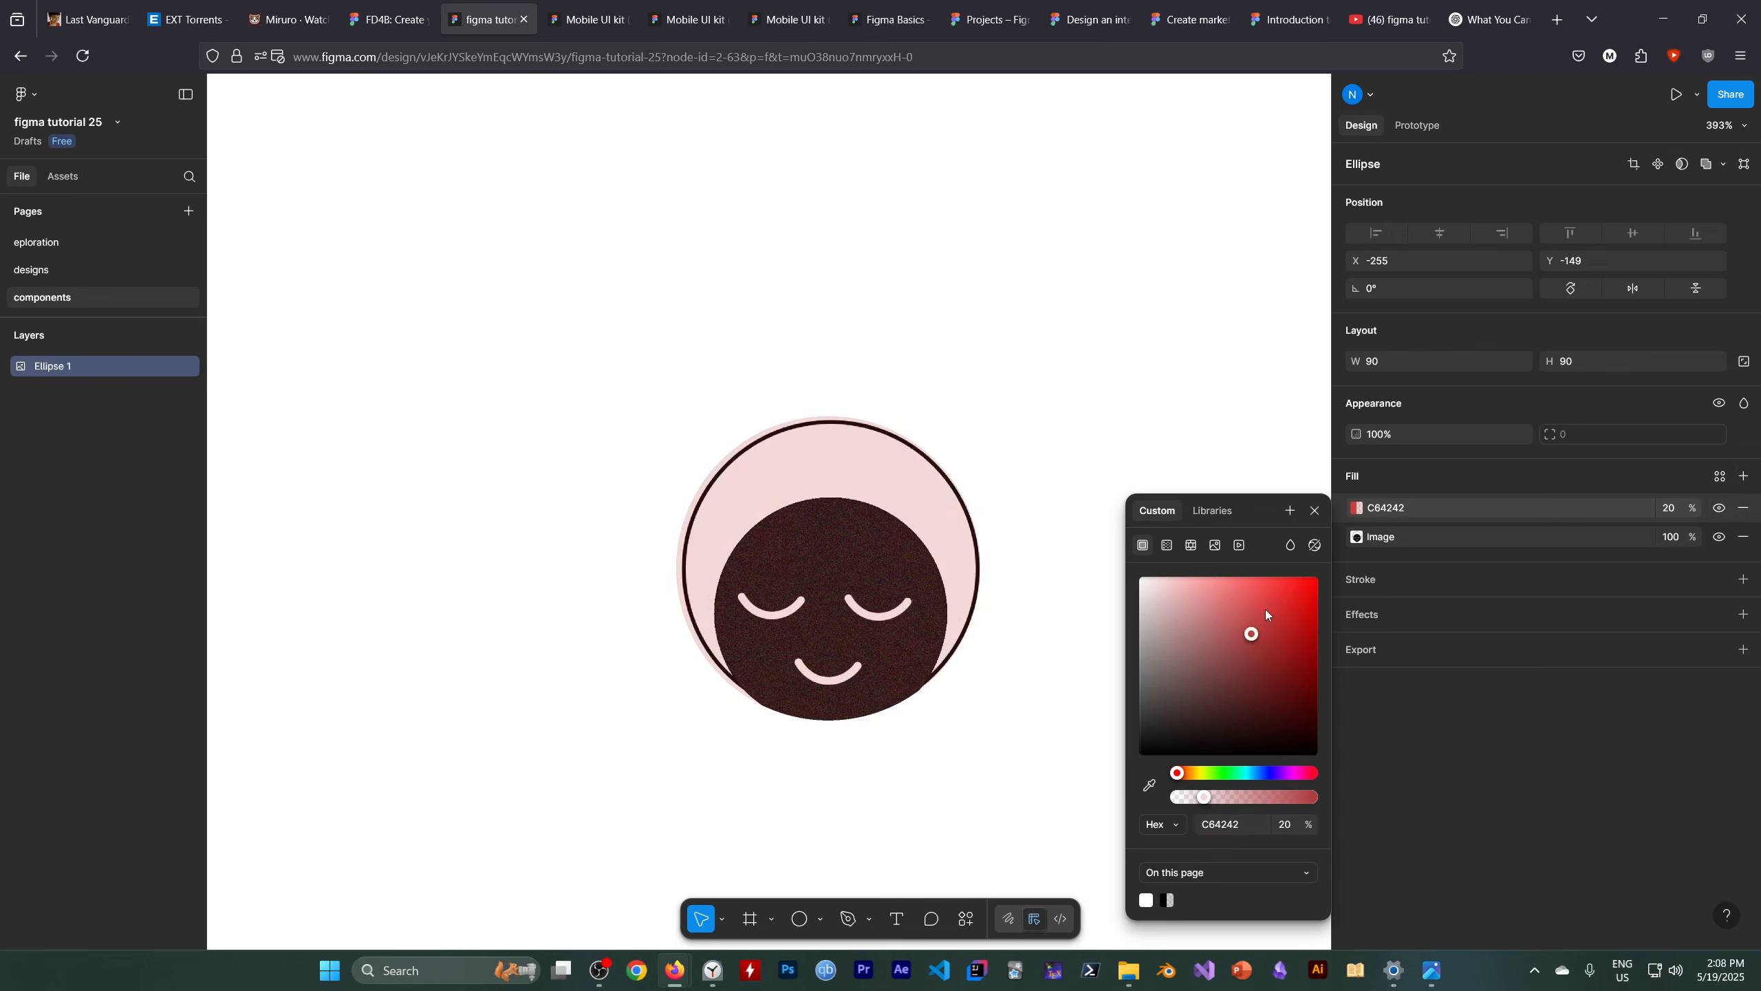
click(1167, 546)
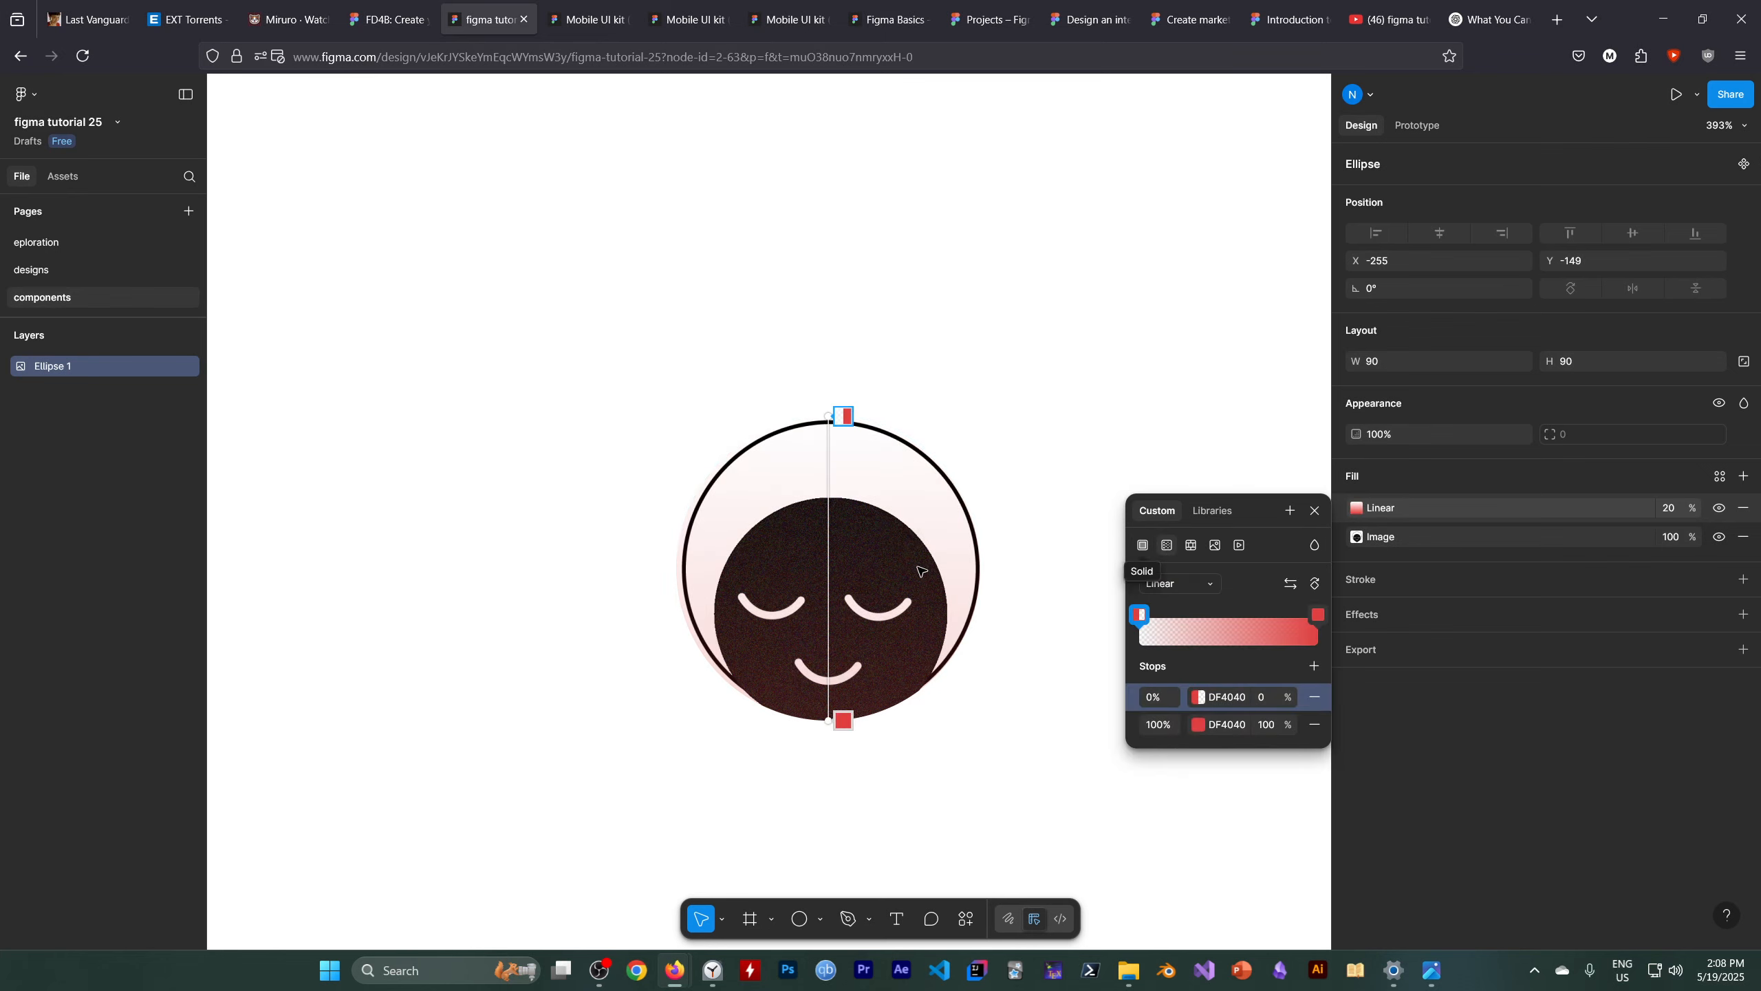
drag(834, 417, 812, 490)
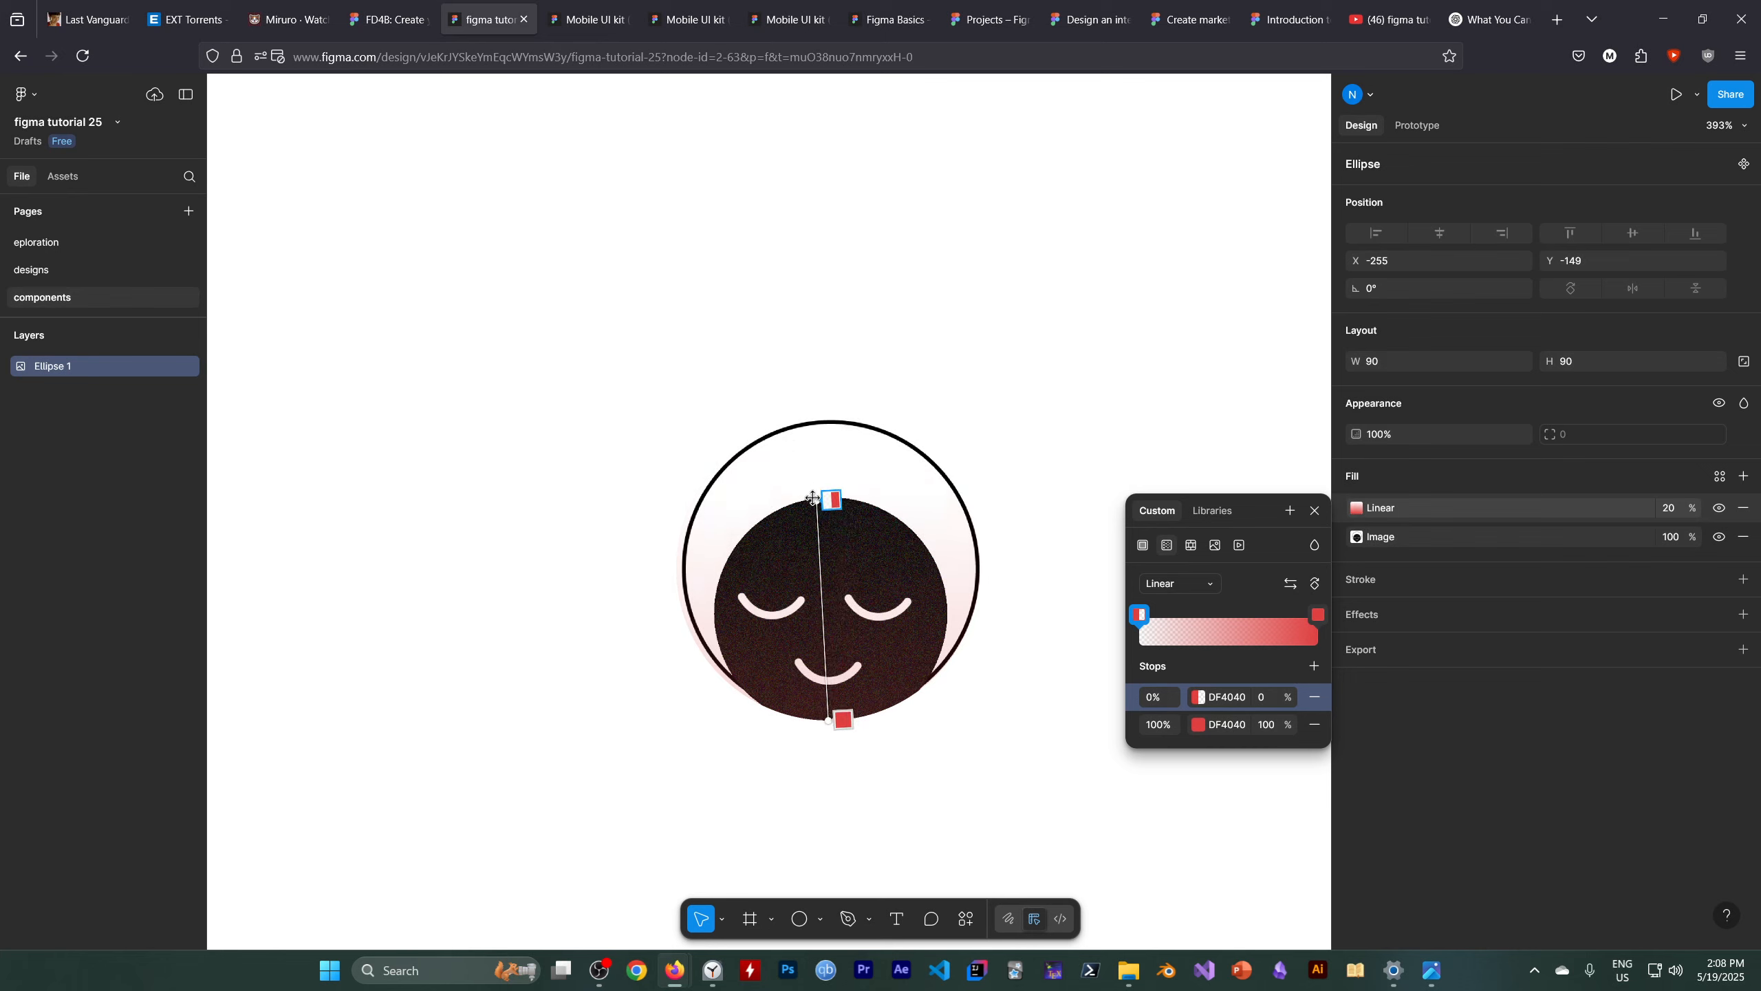
Add another linear gradient fill to the ellipse and flip its direction
click(1743, 476)
click(1167, 546)
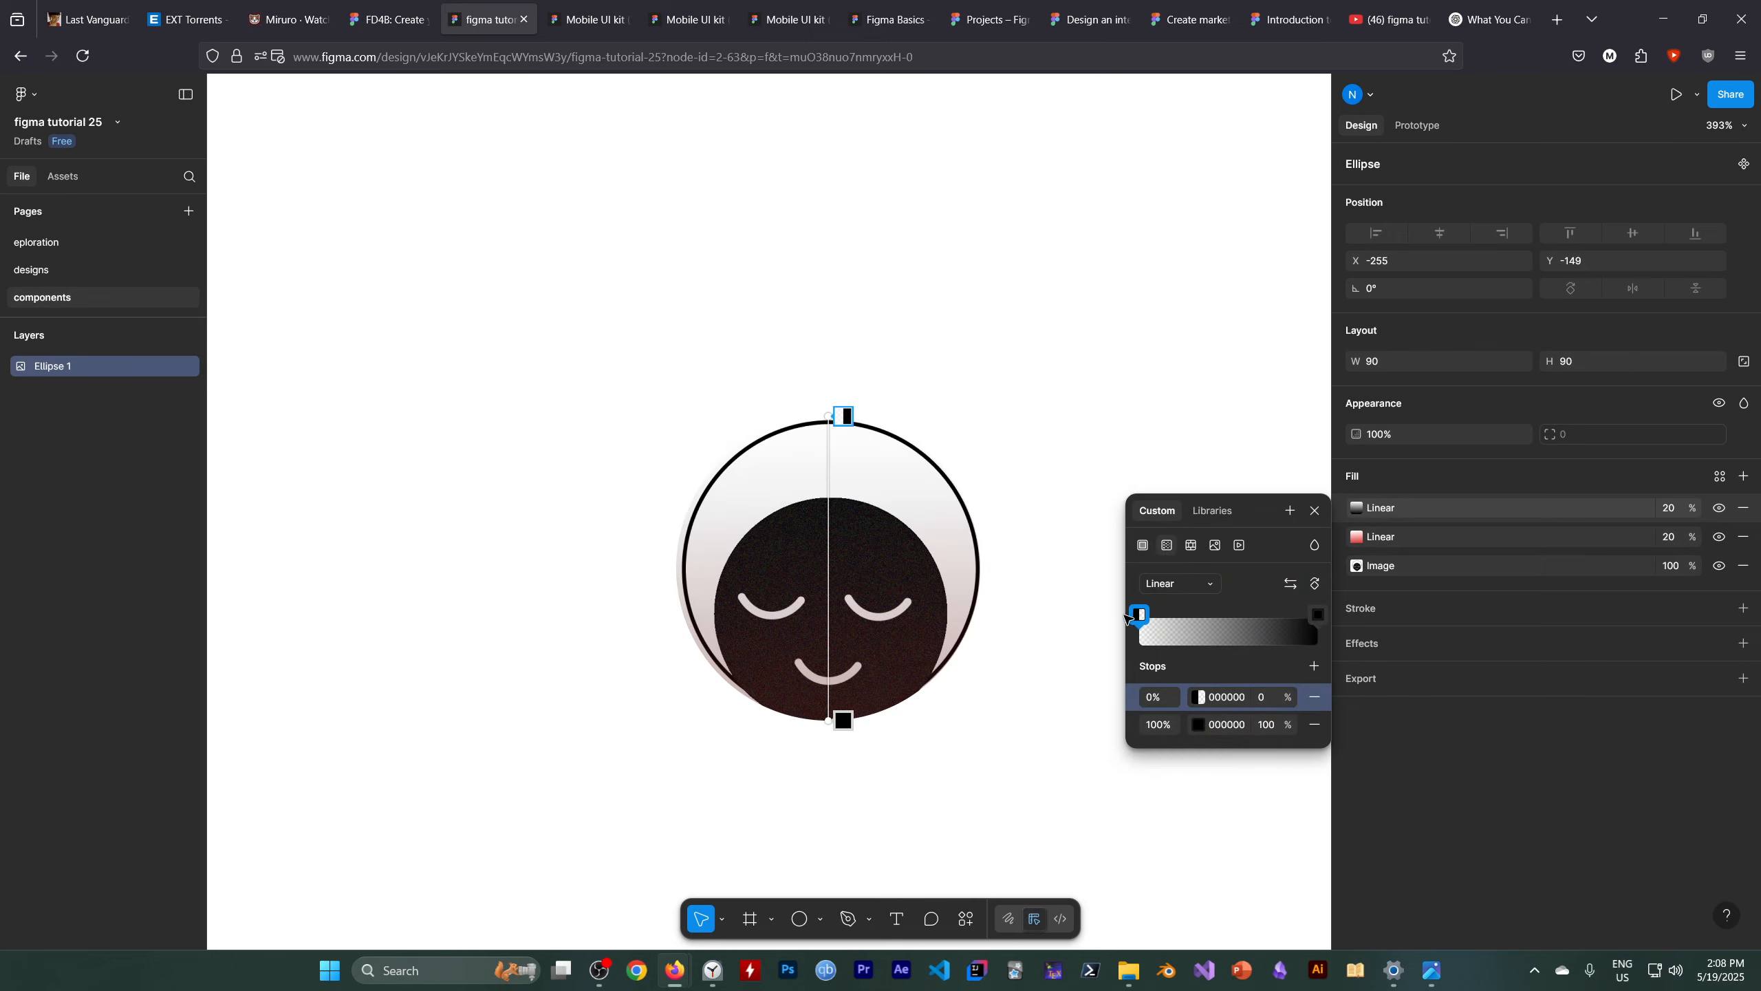
click(1291, 584)
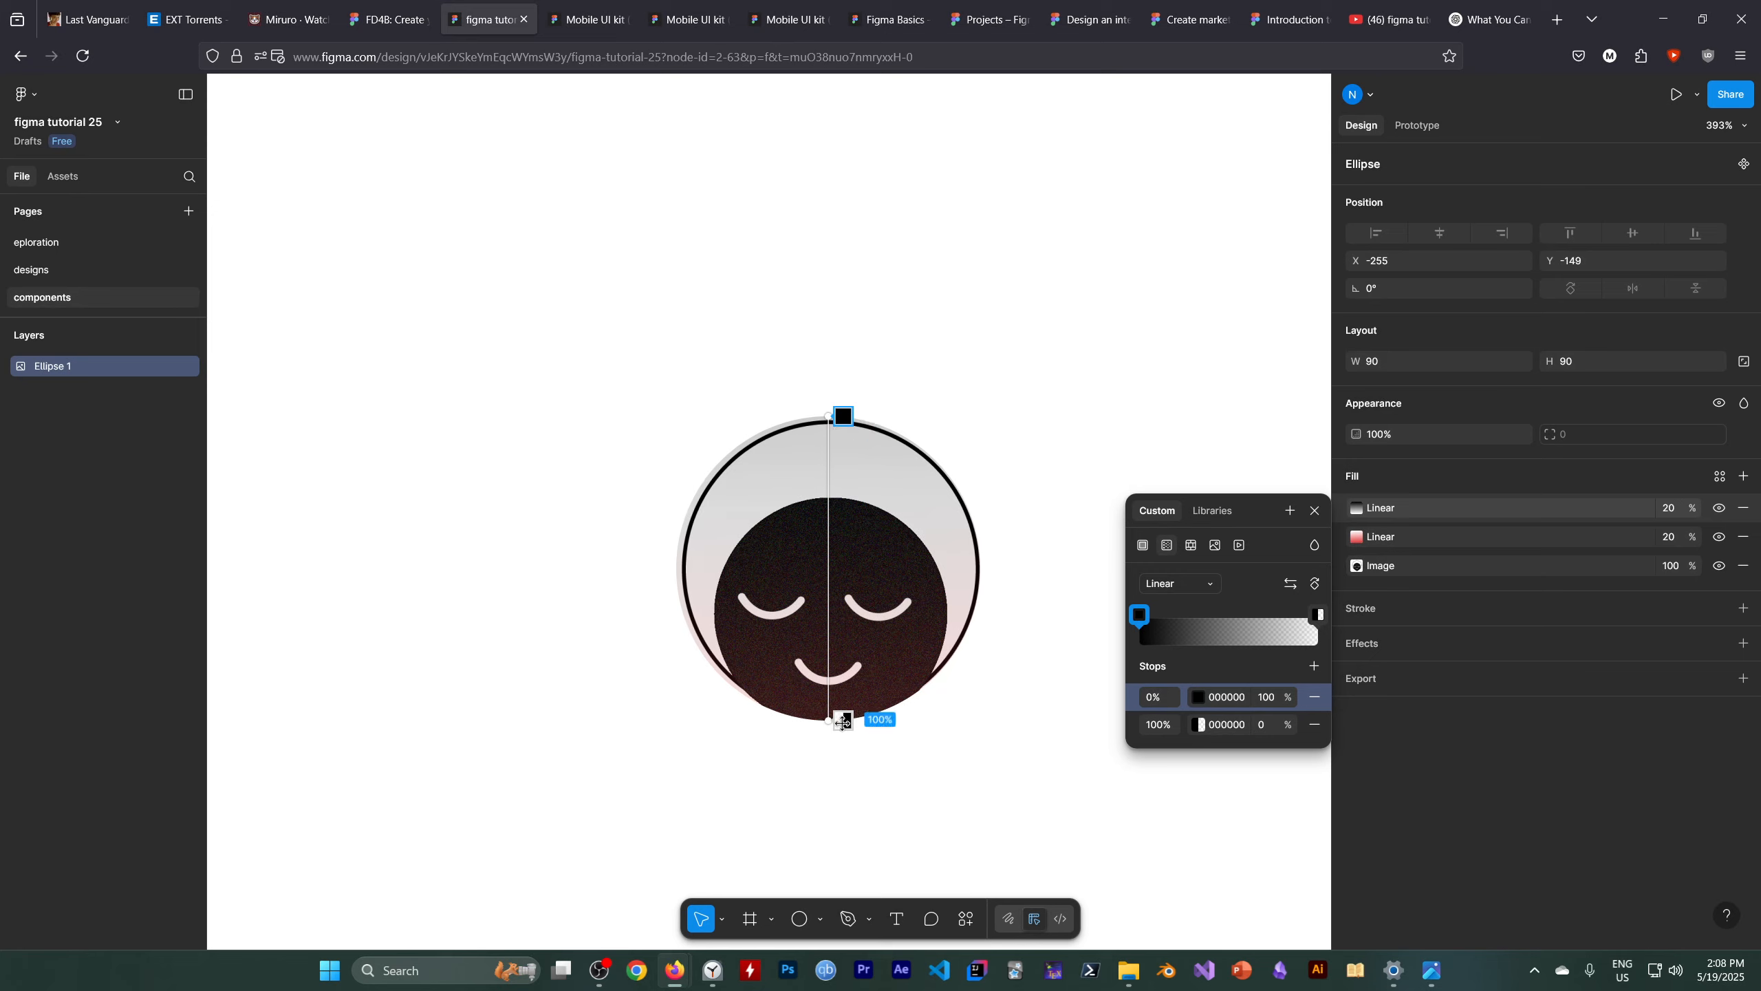
Set the gradient's transparent end stop to green 50FF4D
click(1319, 615)
click(1016, 788)
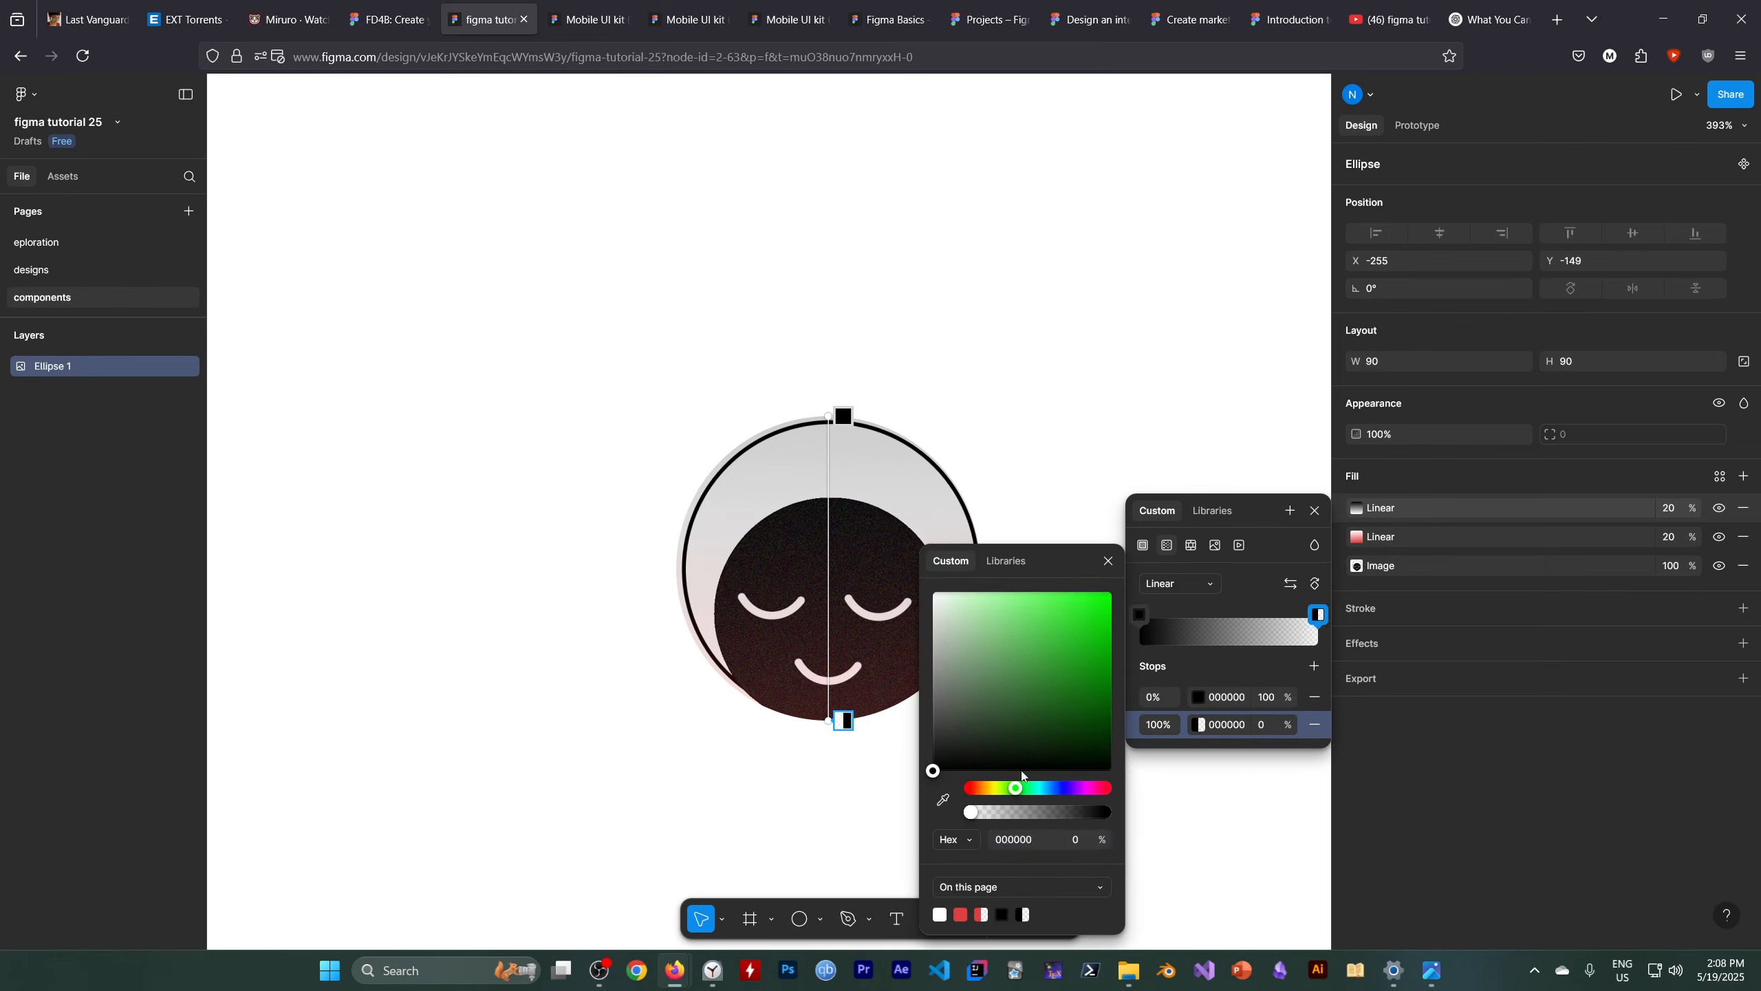
drag(1040, 624, 1059, 591)
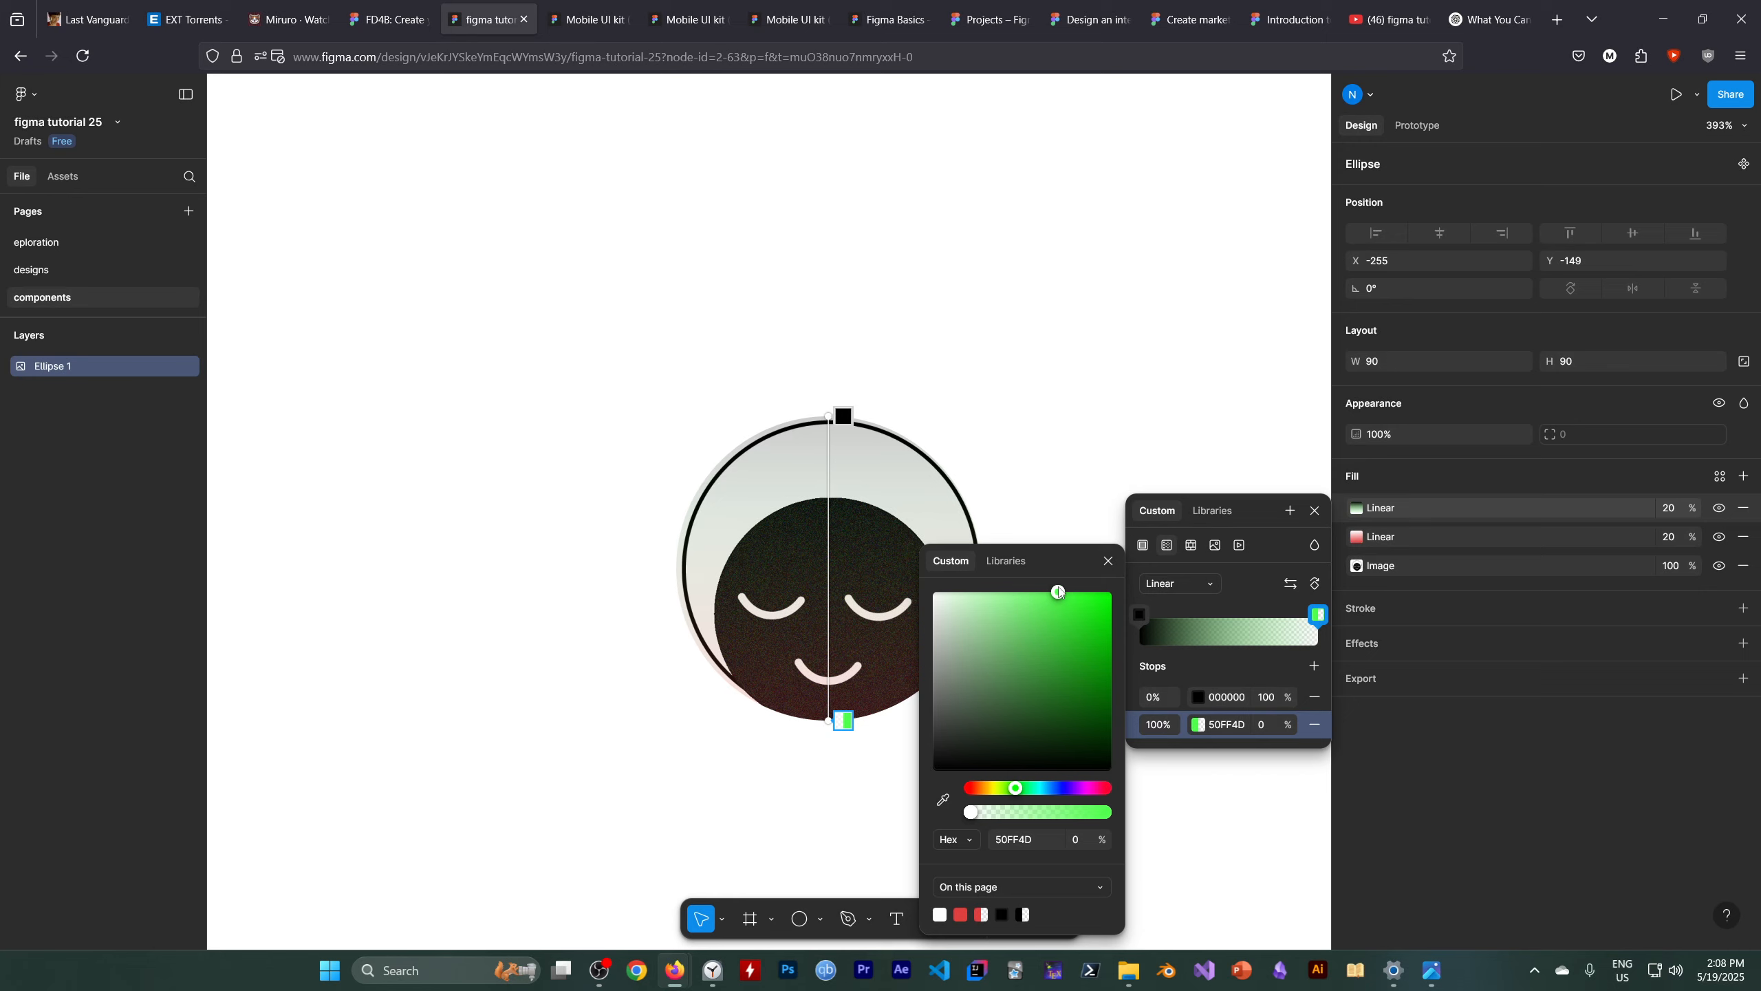
Flip the gradient again and set its opaque end stop to white FFFFFF
click(1292, 584)
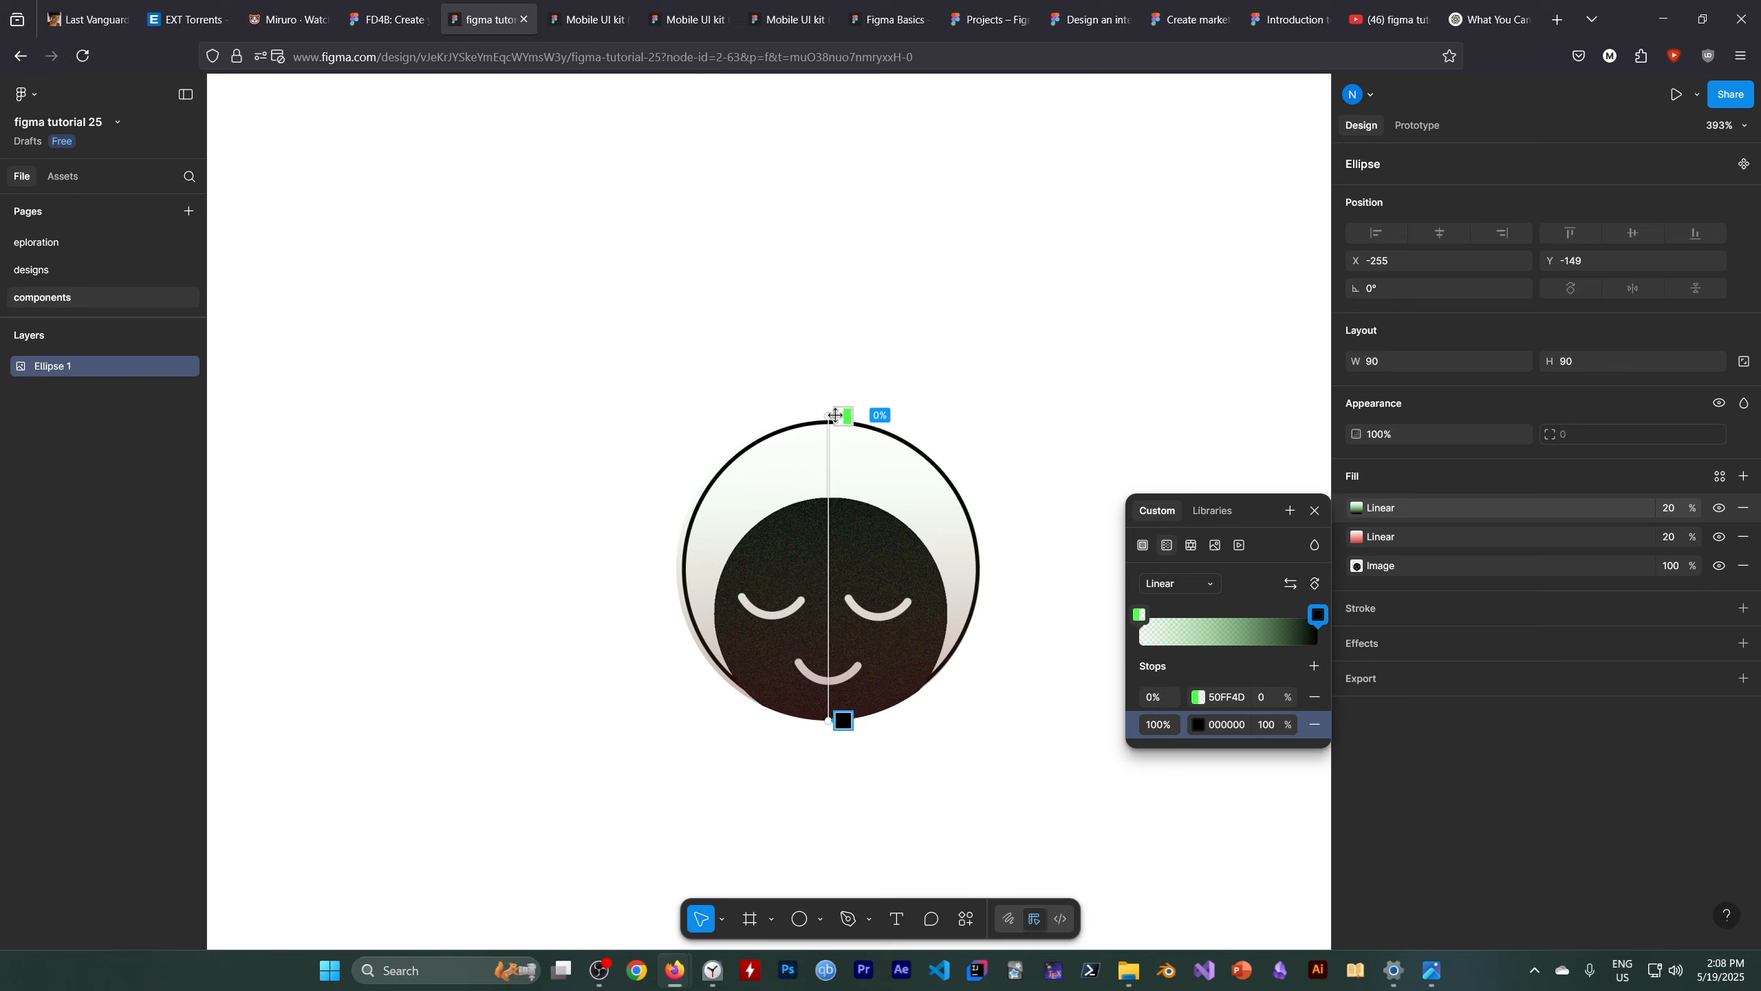
double_click(1317, 621)
drag(942, 605, 928, 572)
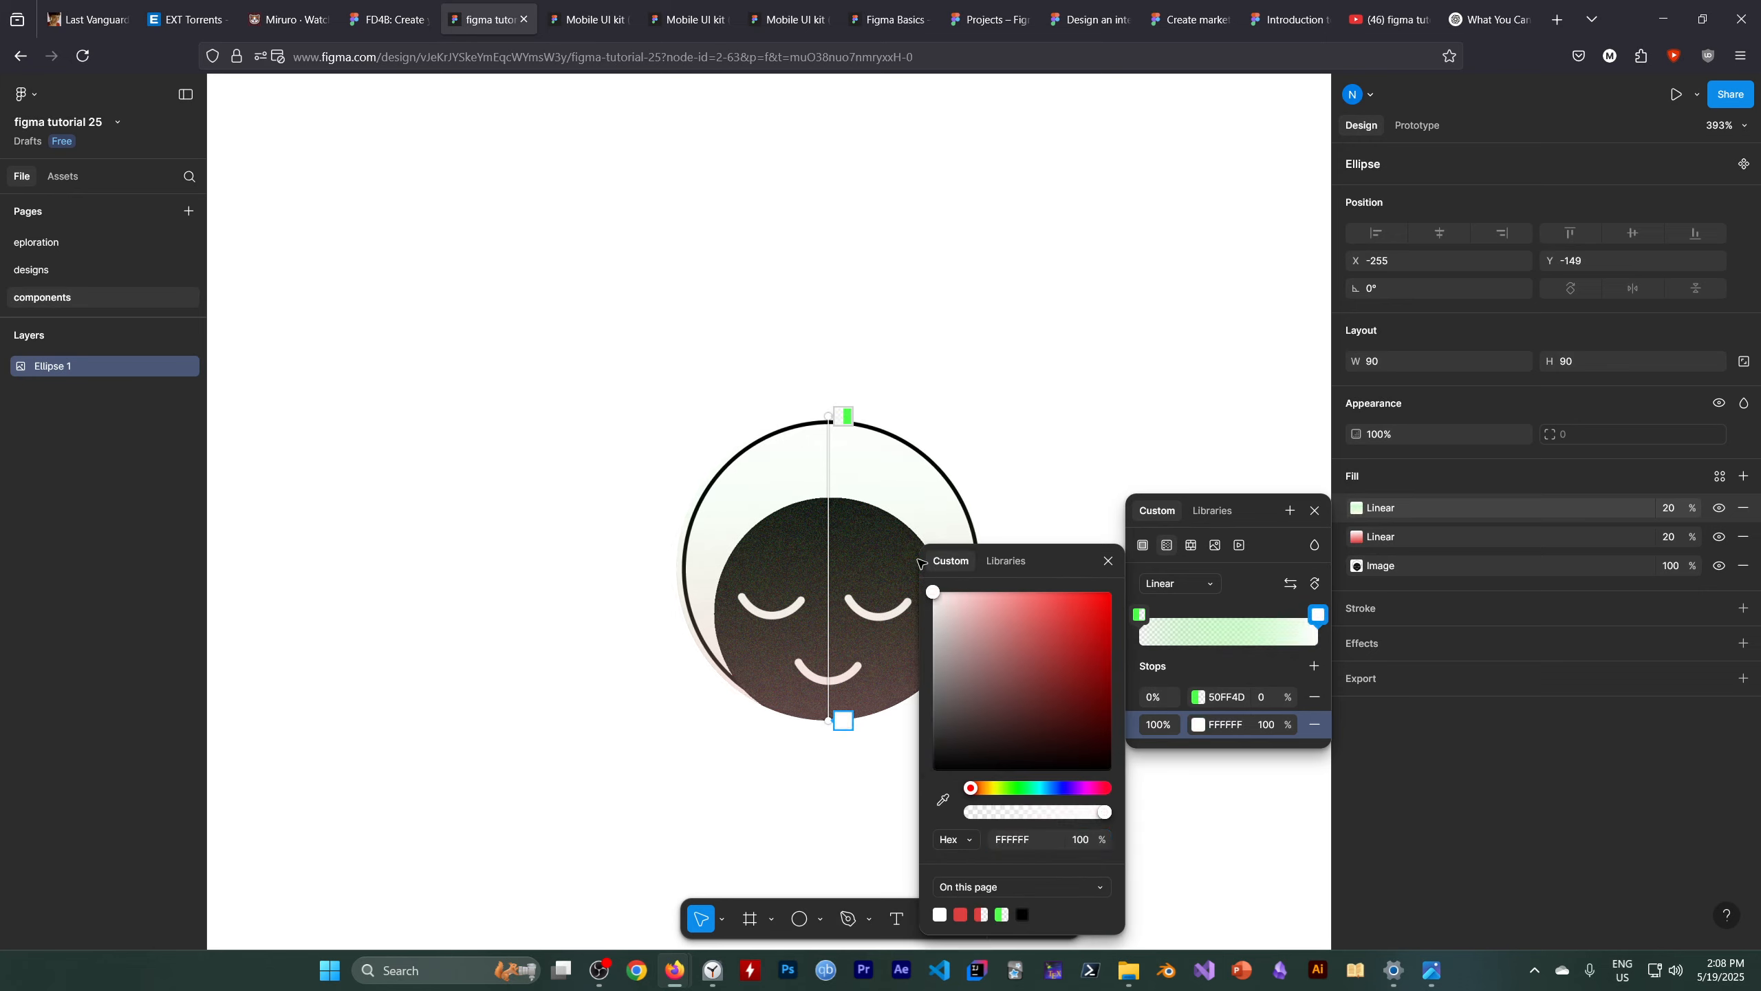
Add a gradient stop at 64% and change the first stop's colour to 04FF00
click(1255, 628)
click(1141, 614)
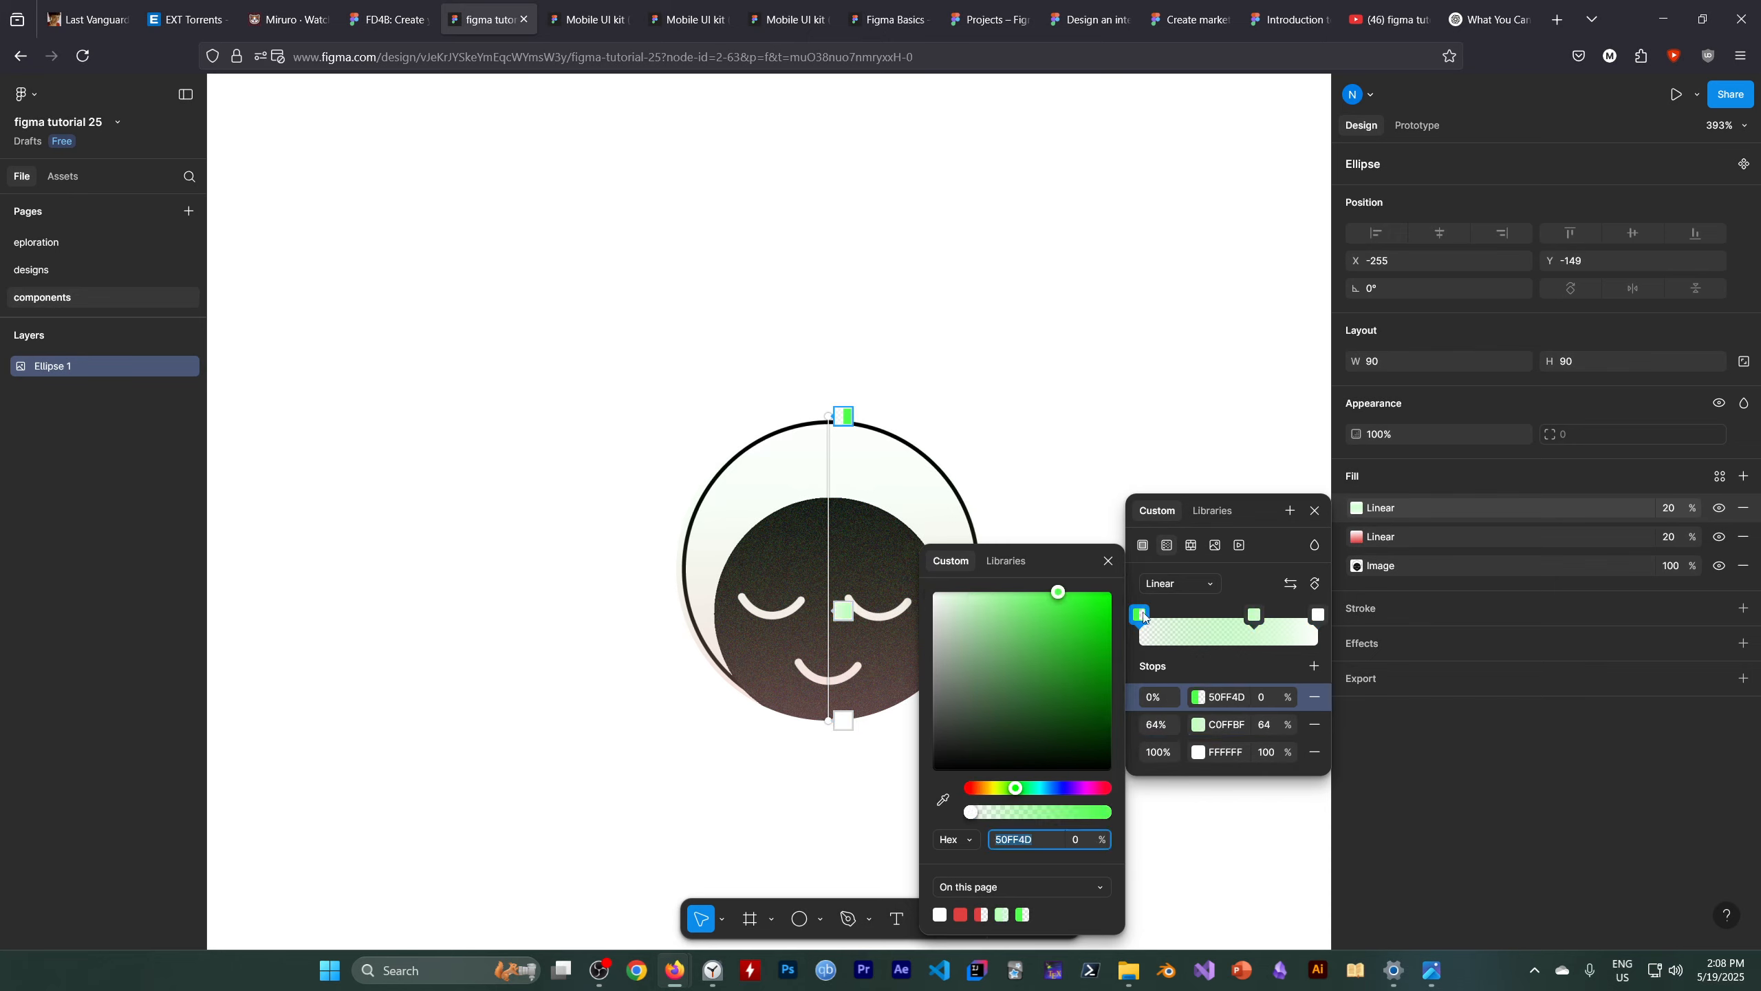
drag(1049, 597, 1111, 591)
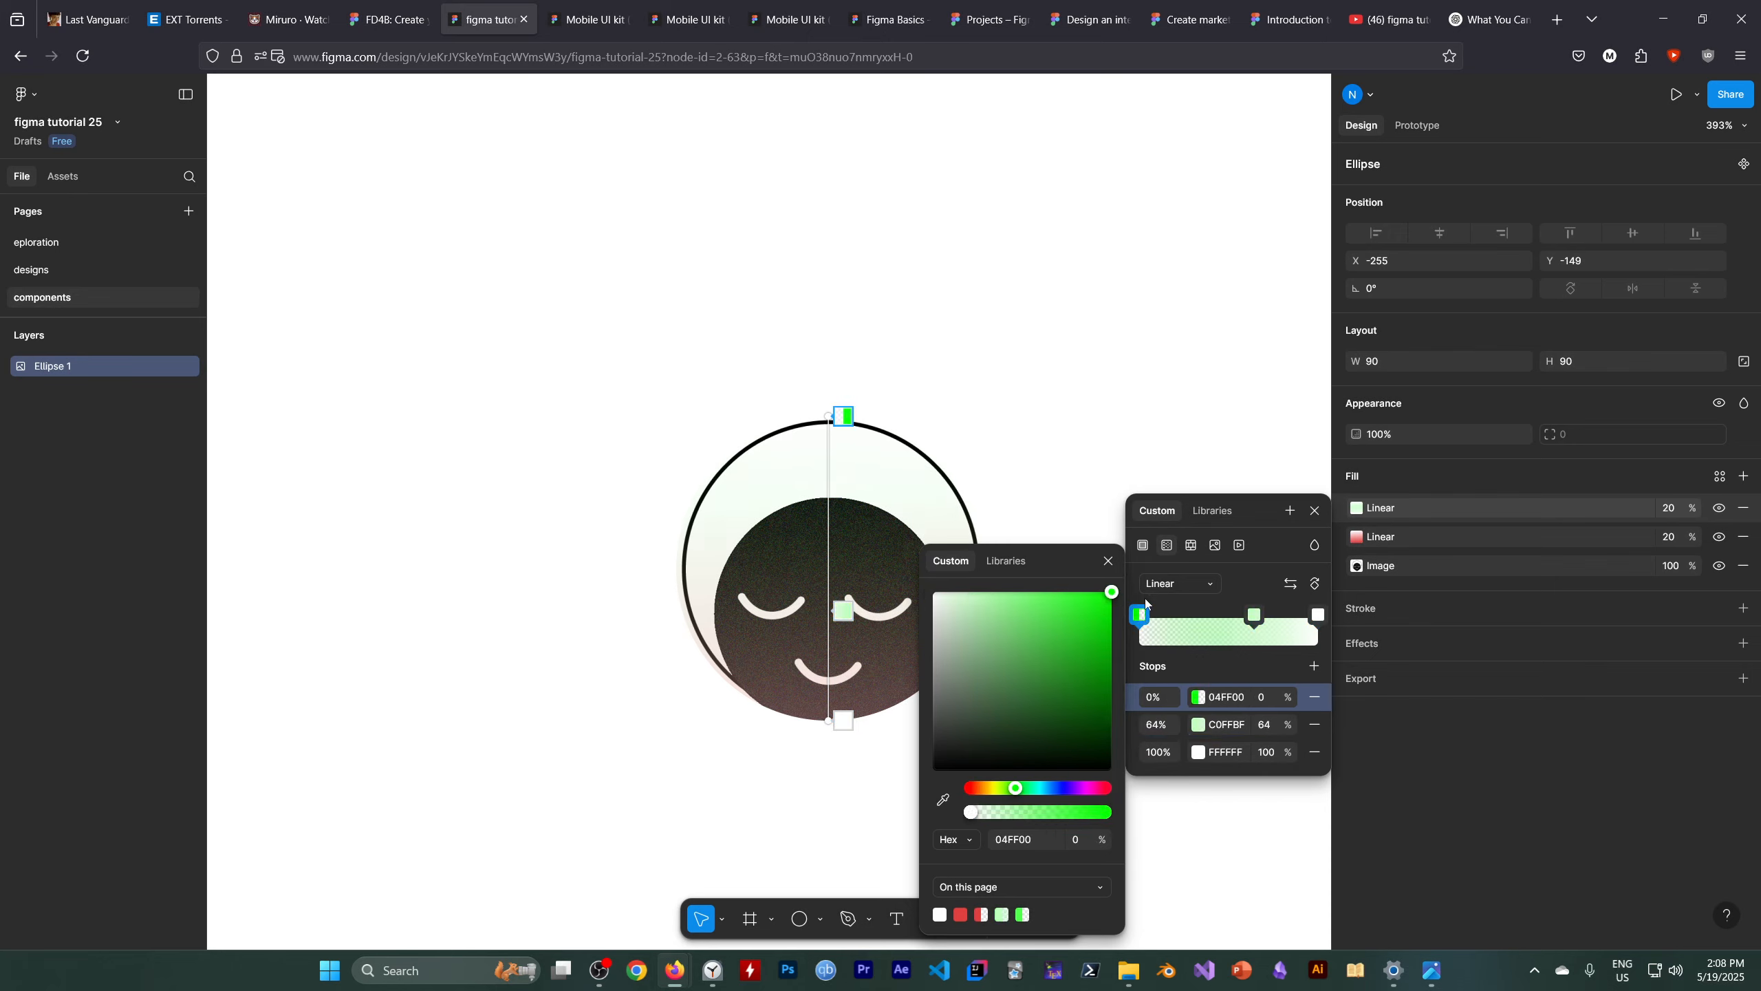
click(1195, 622)
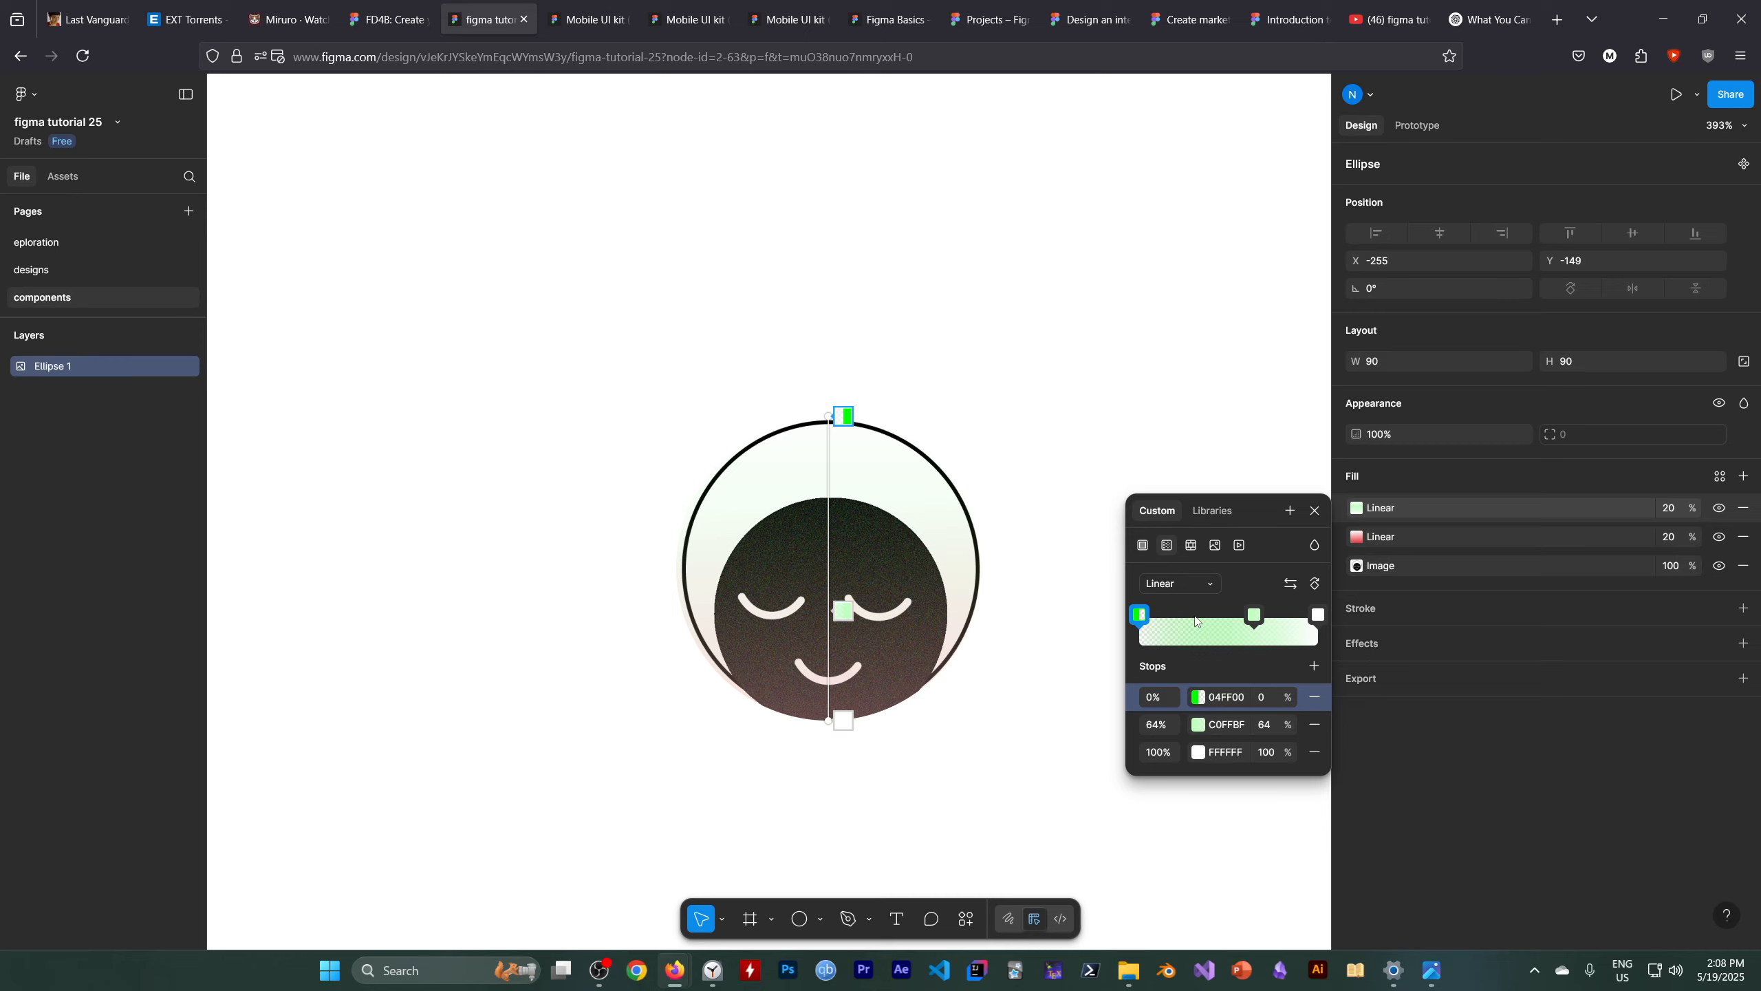
Set the 04FF00 gradient stop's position to 100%
click(1162, 702)
text(100)
key(Return)
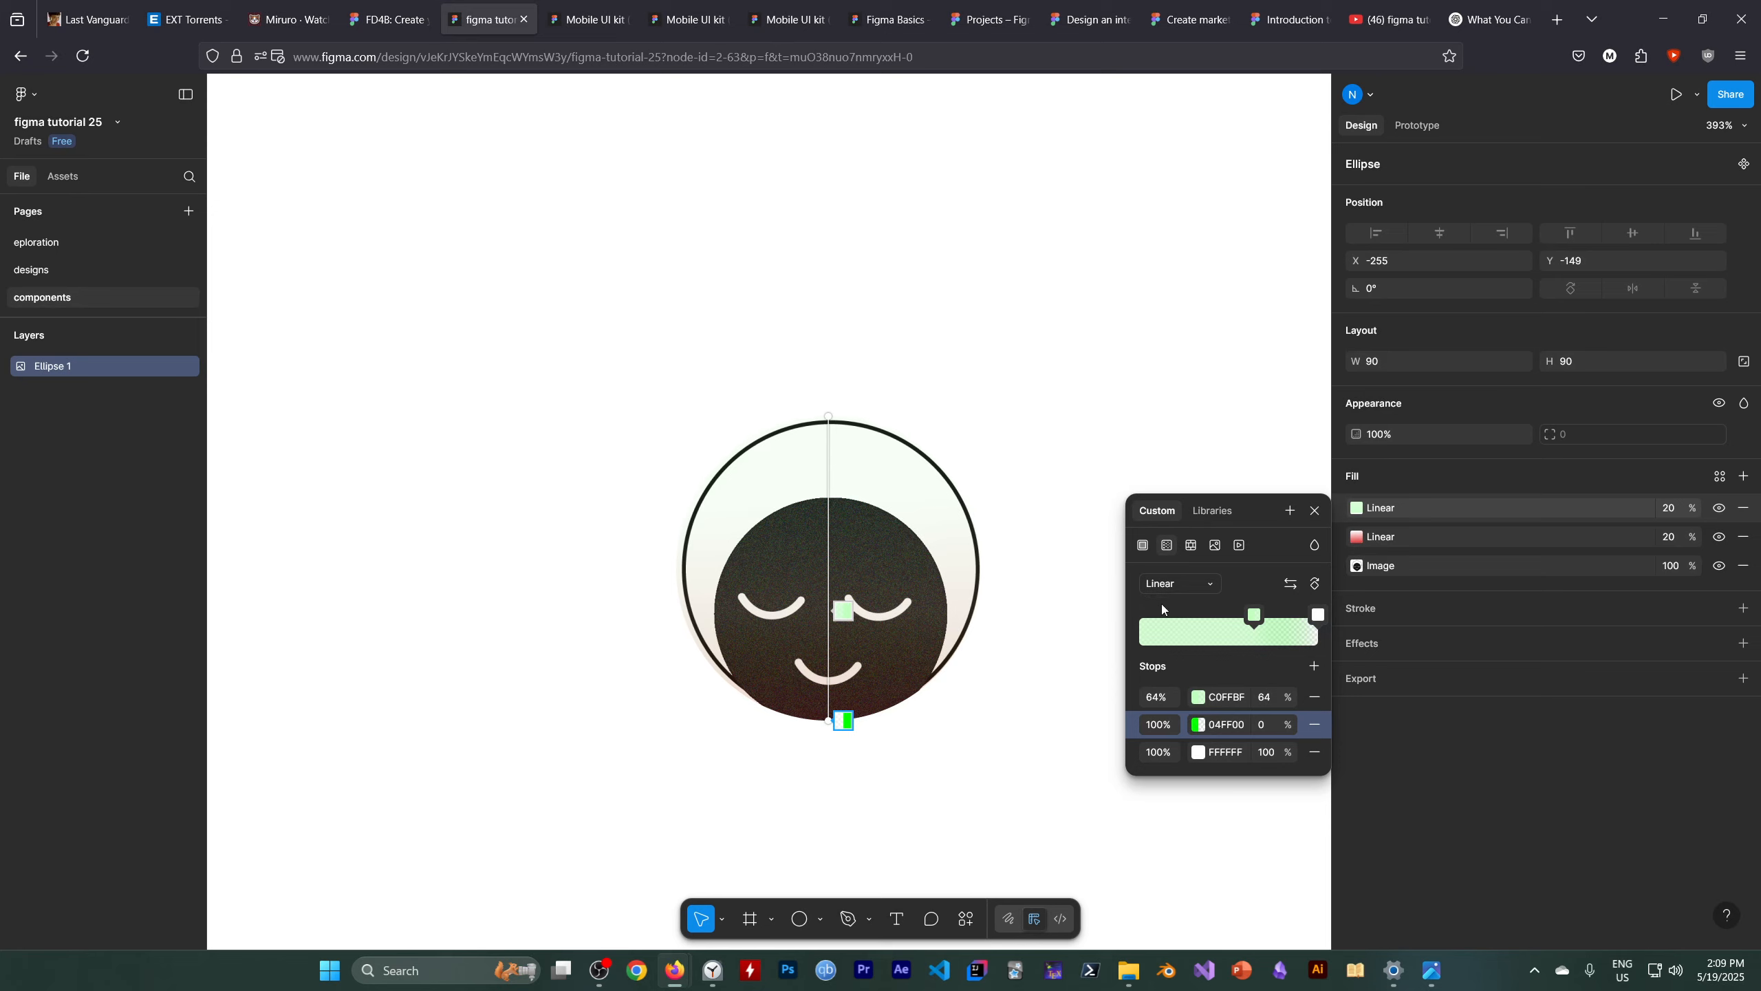
Drag the 64% gradient stop to the 0% position at the start of the gradient
drag(1253, 617, 1111, 601)
click(1139, 614)
click(1219, 635)
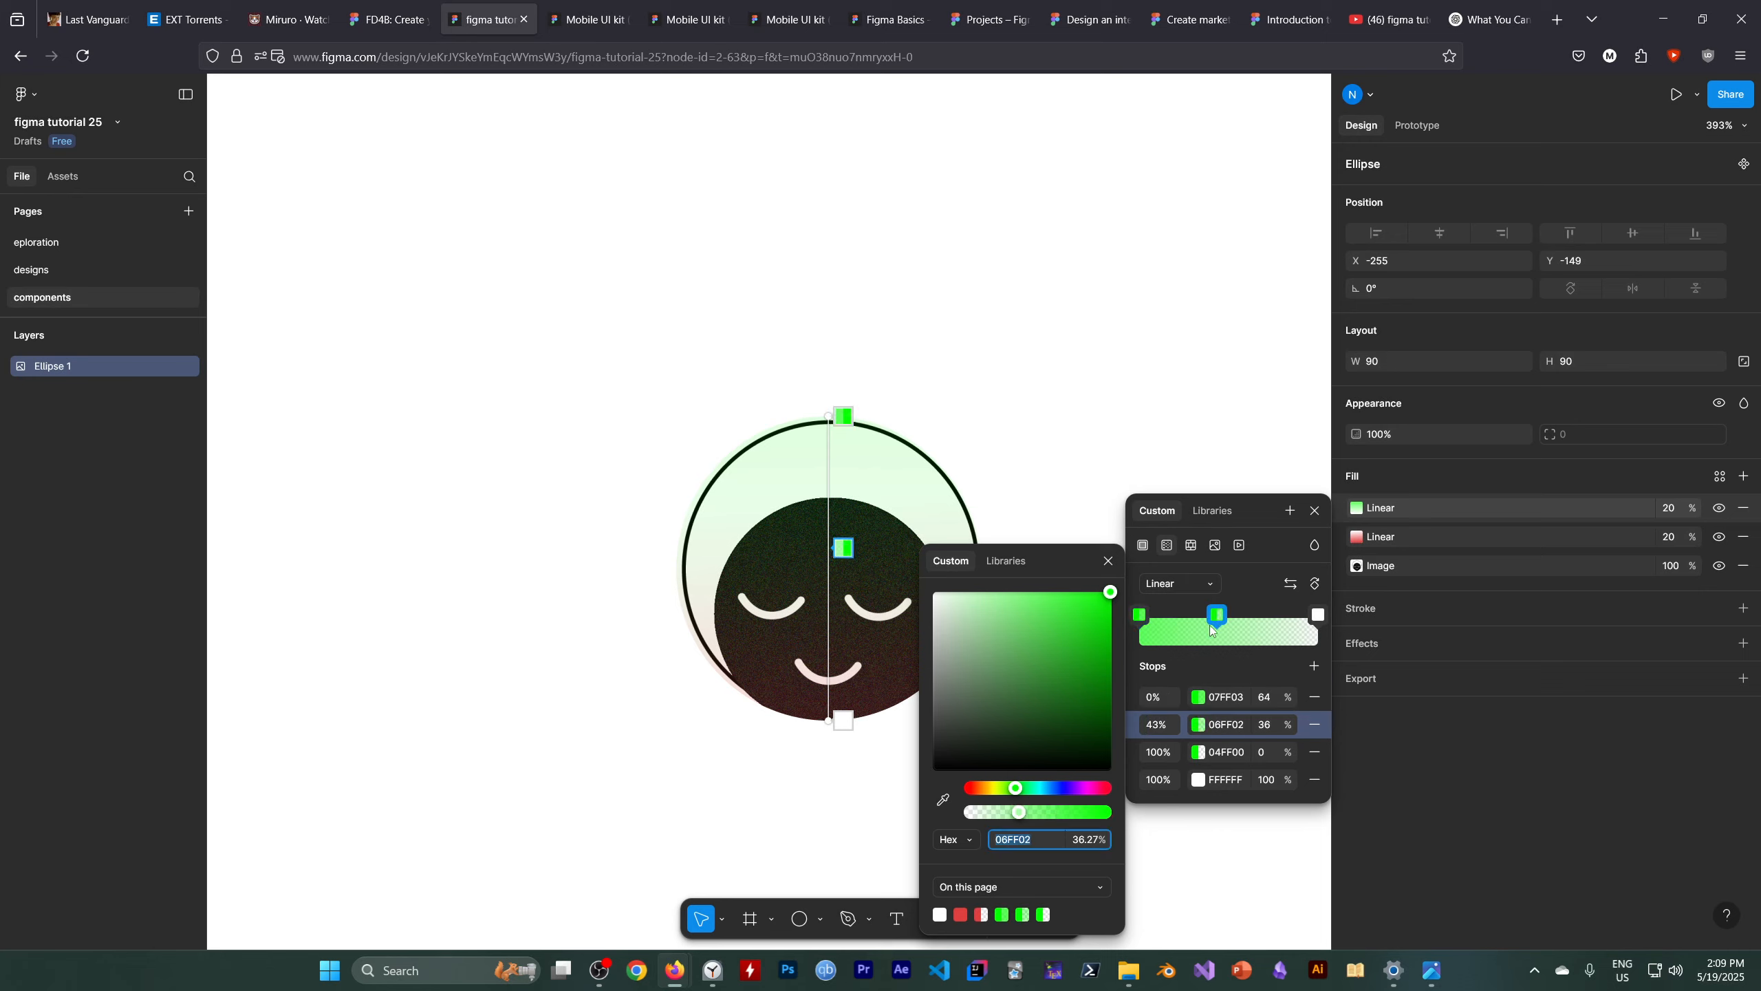
click(1219, 613)
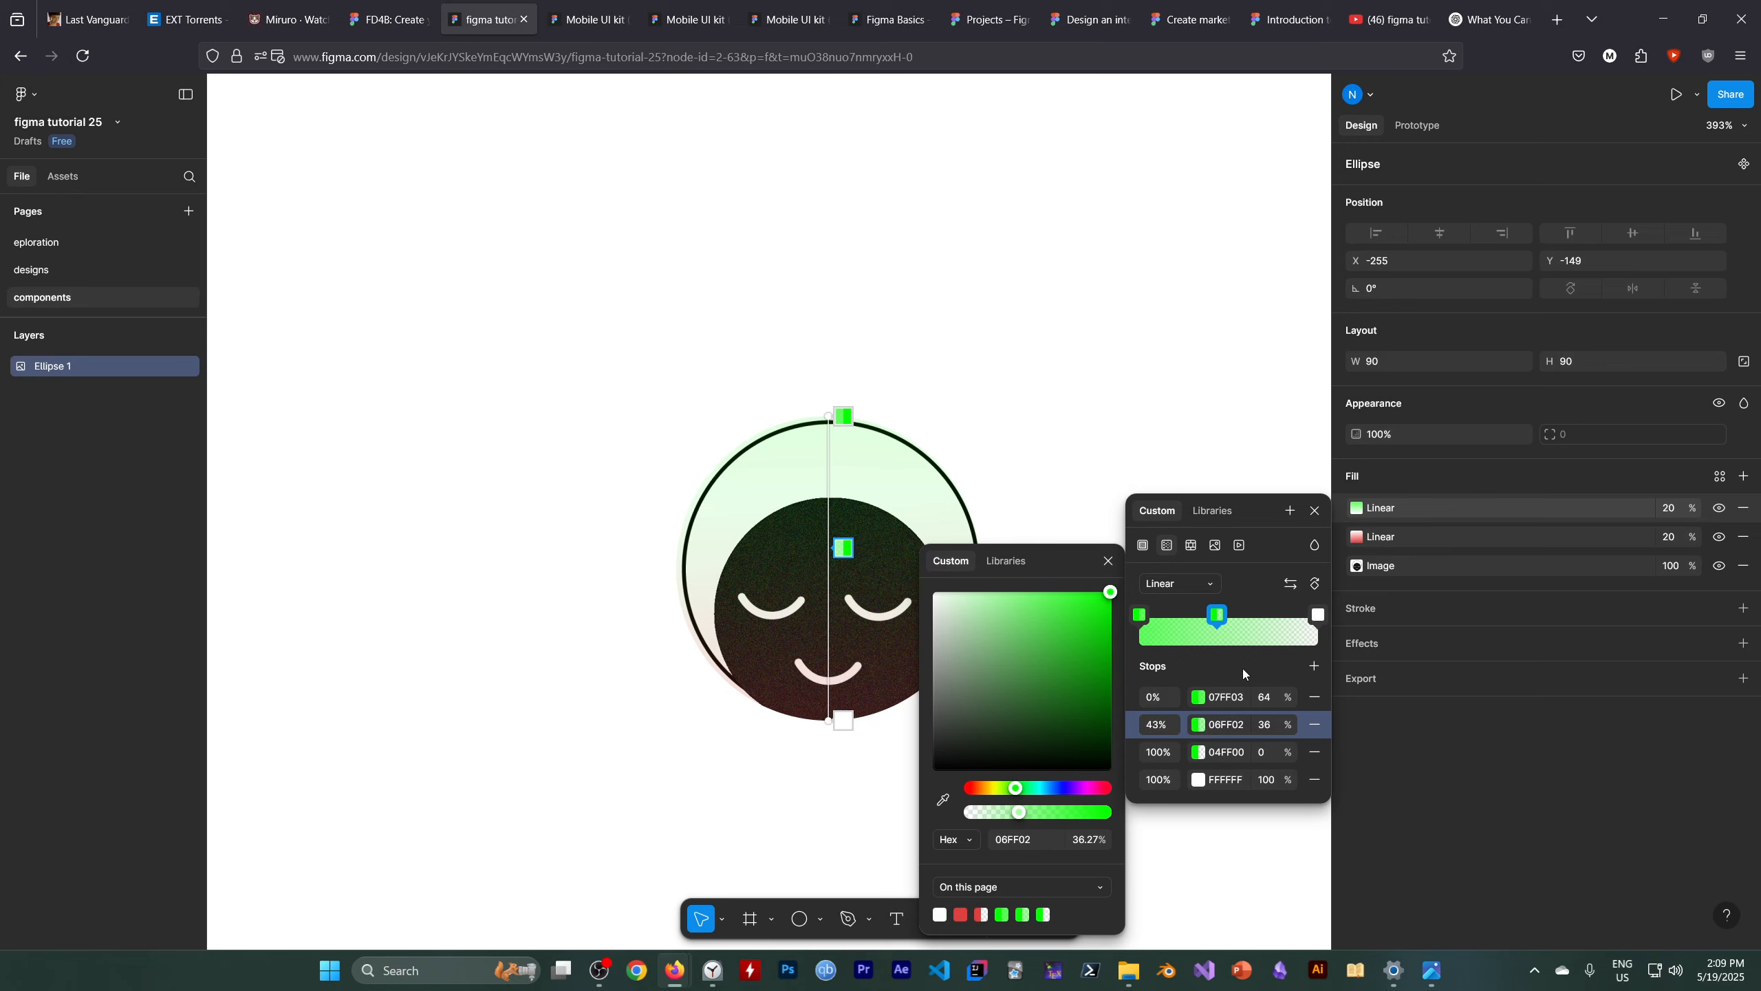
click(1217, 613)
click(1216, 612)
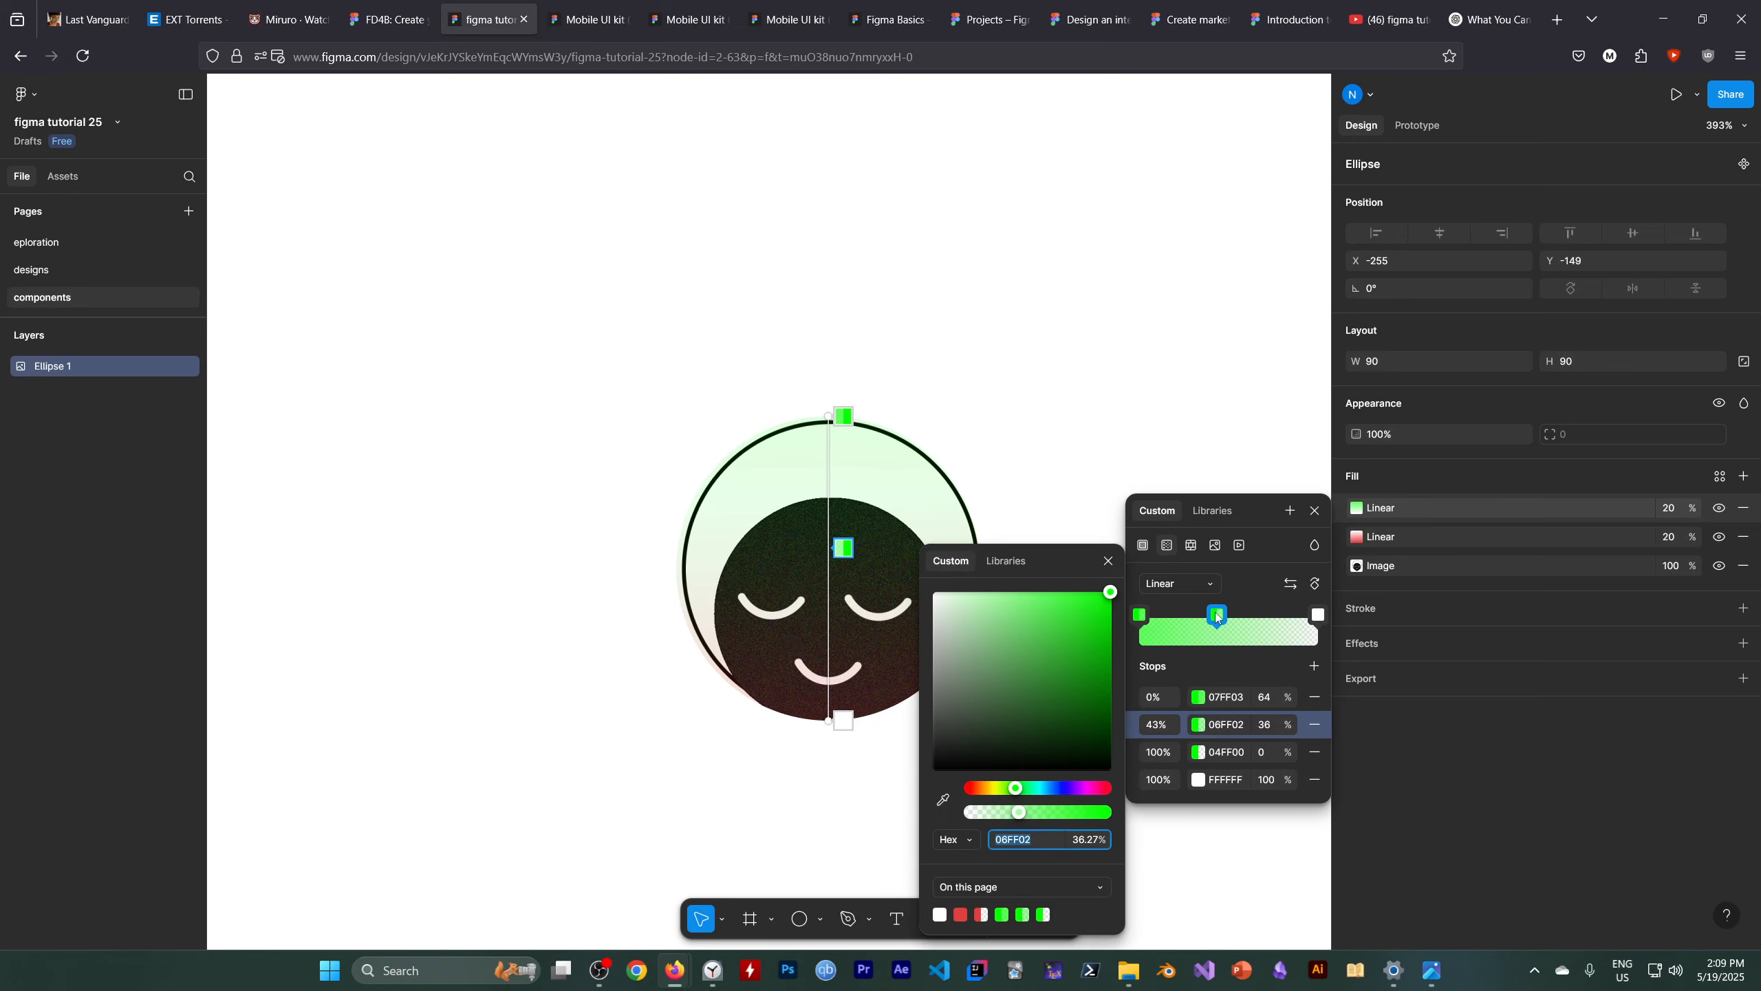
click(1217, 613)
click(1315, 725)
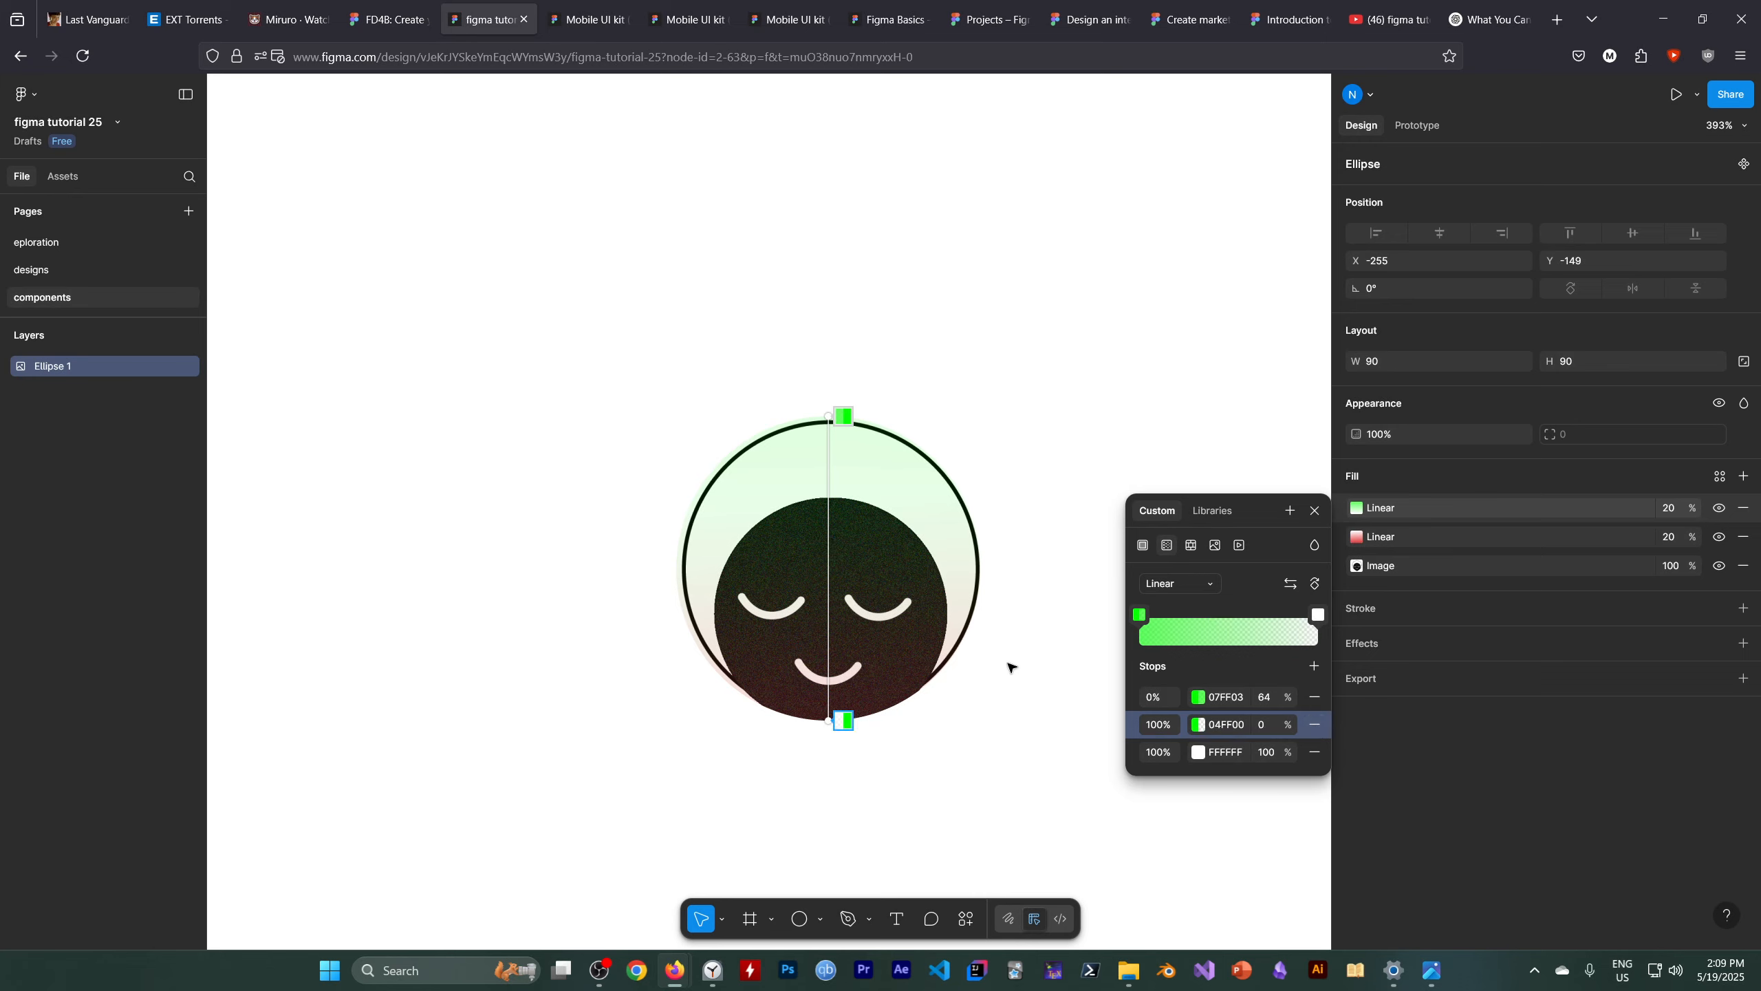
key(Escape)
click(1109, 640)
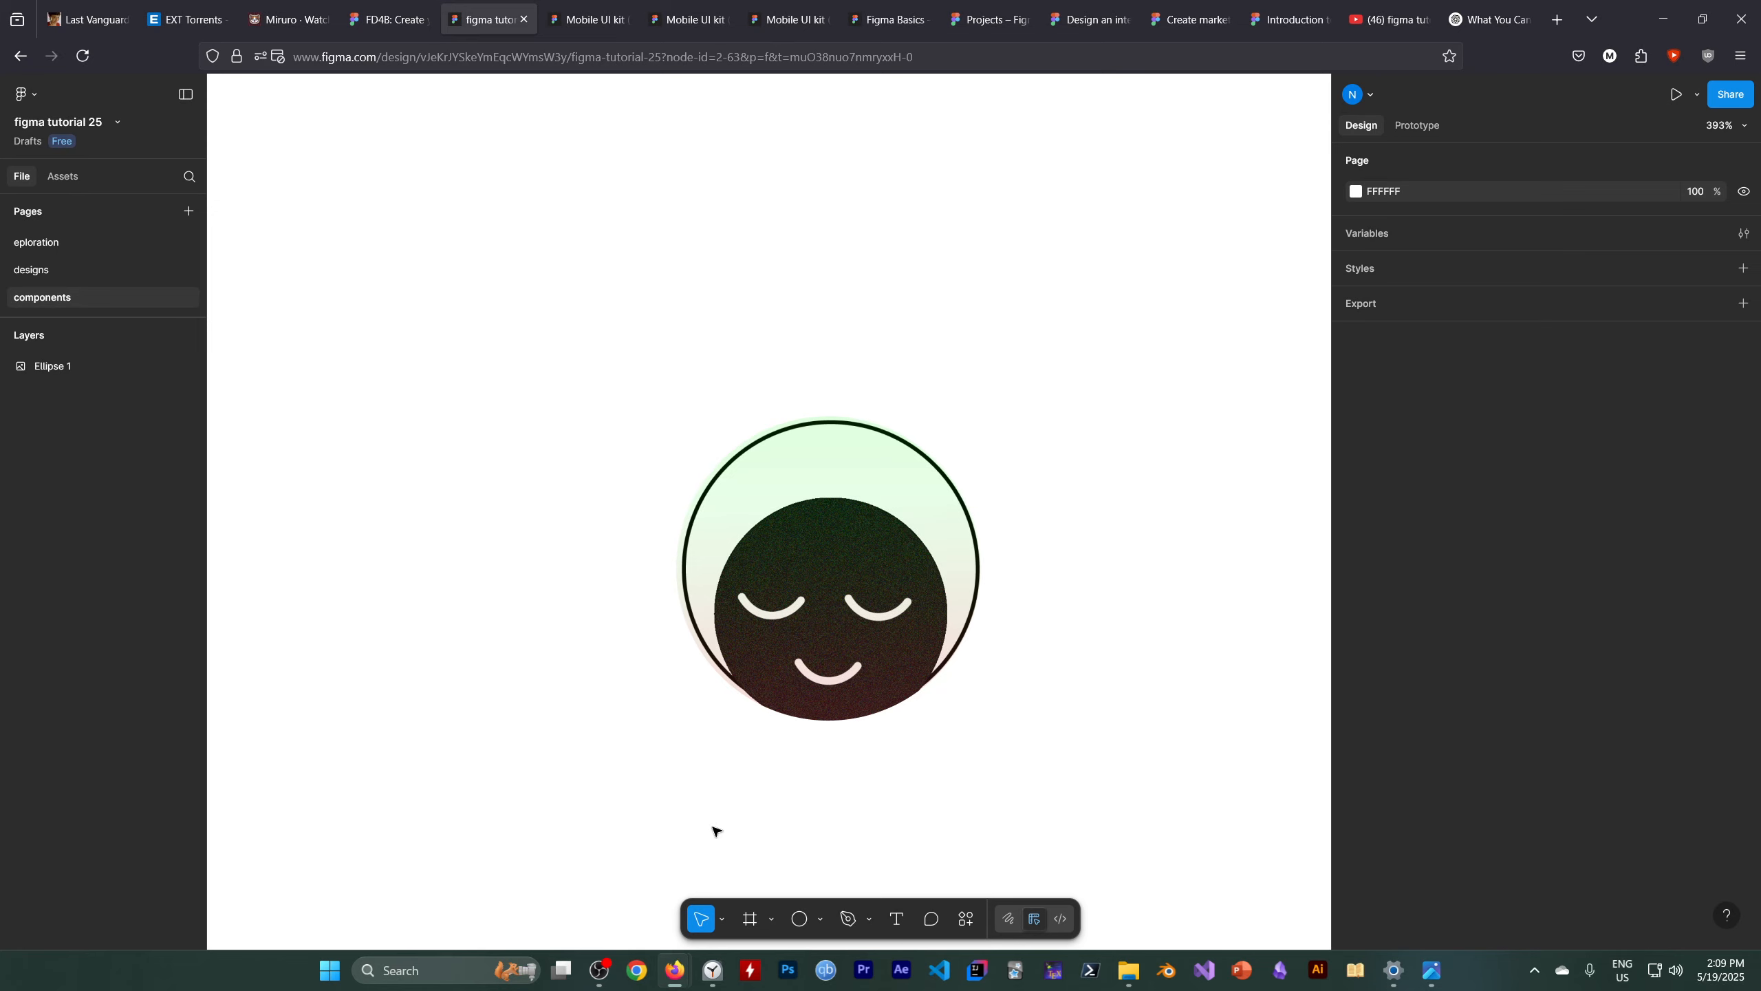
click(601, 970)
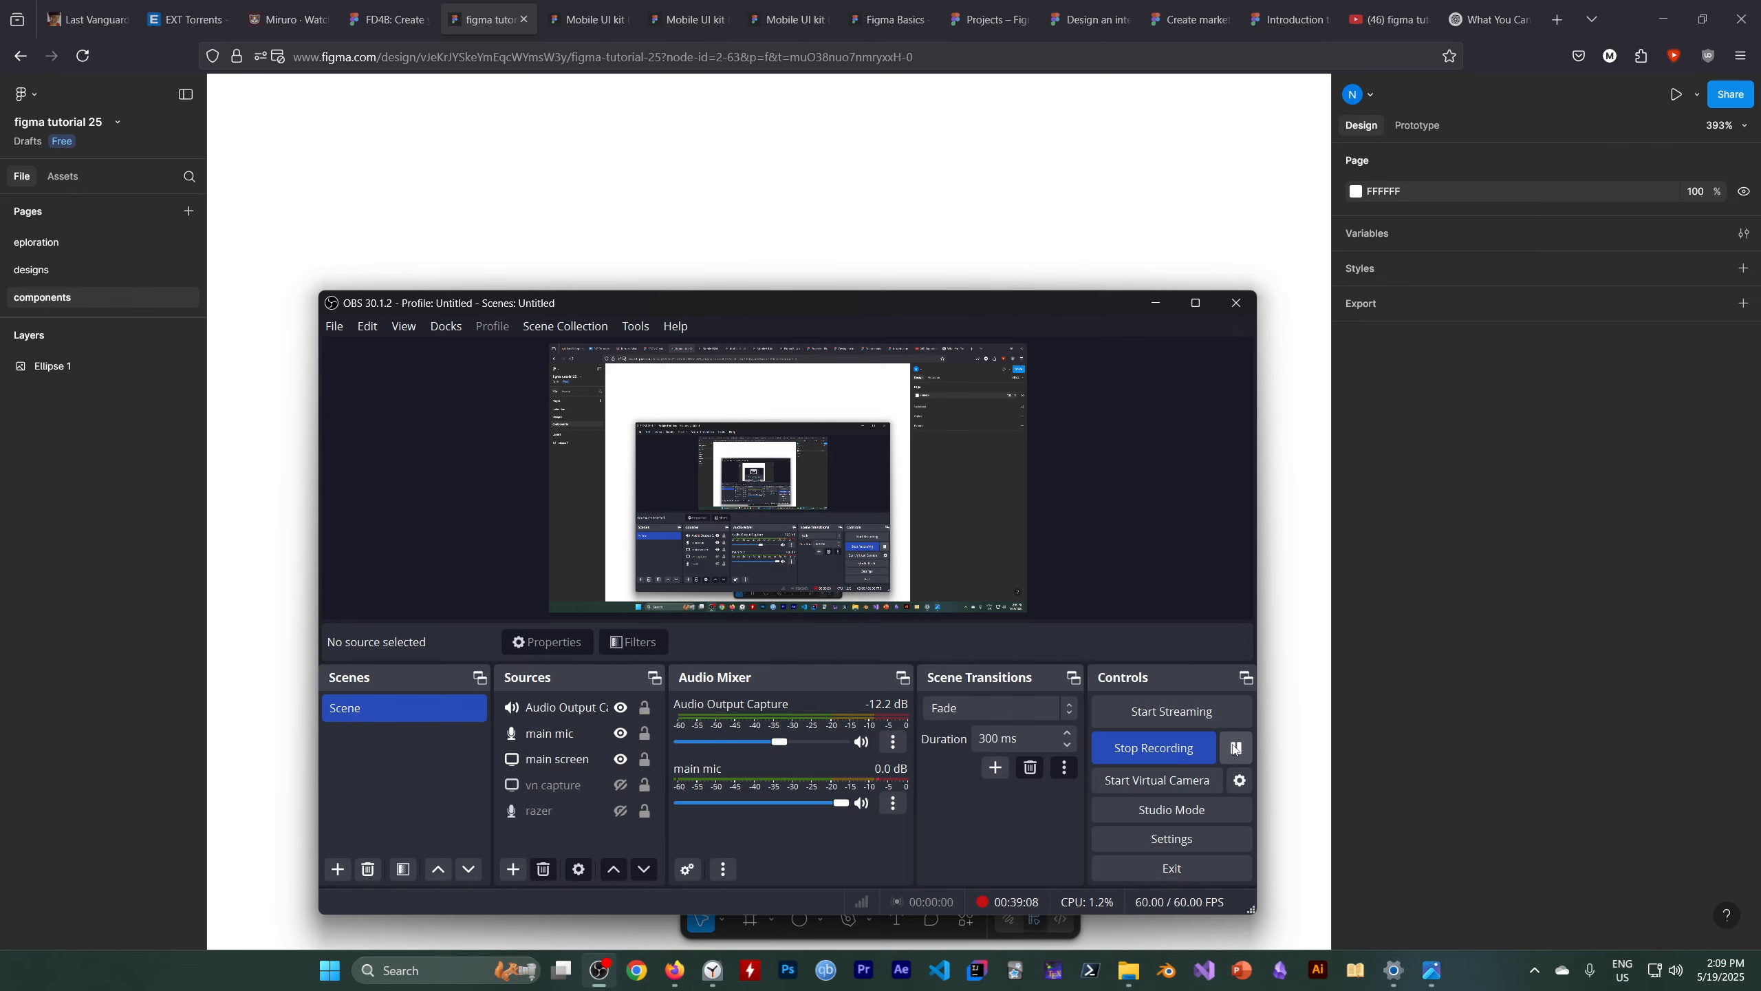
click(1153, 304)
click(875, 543)
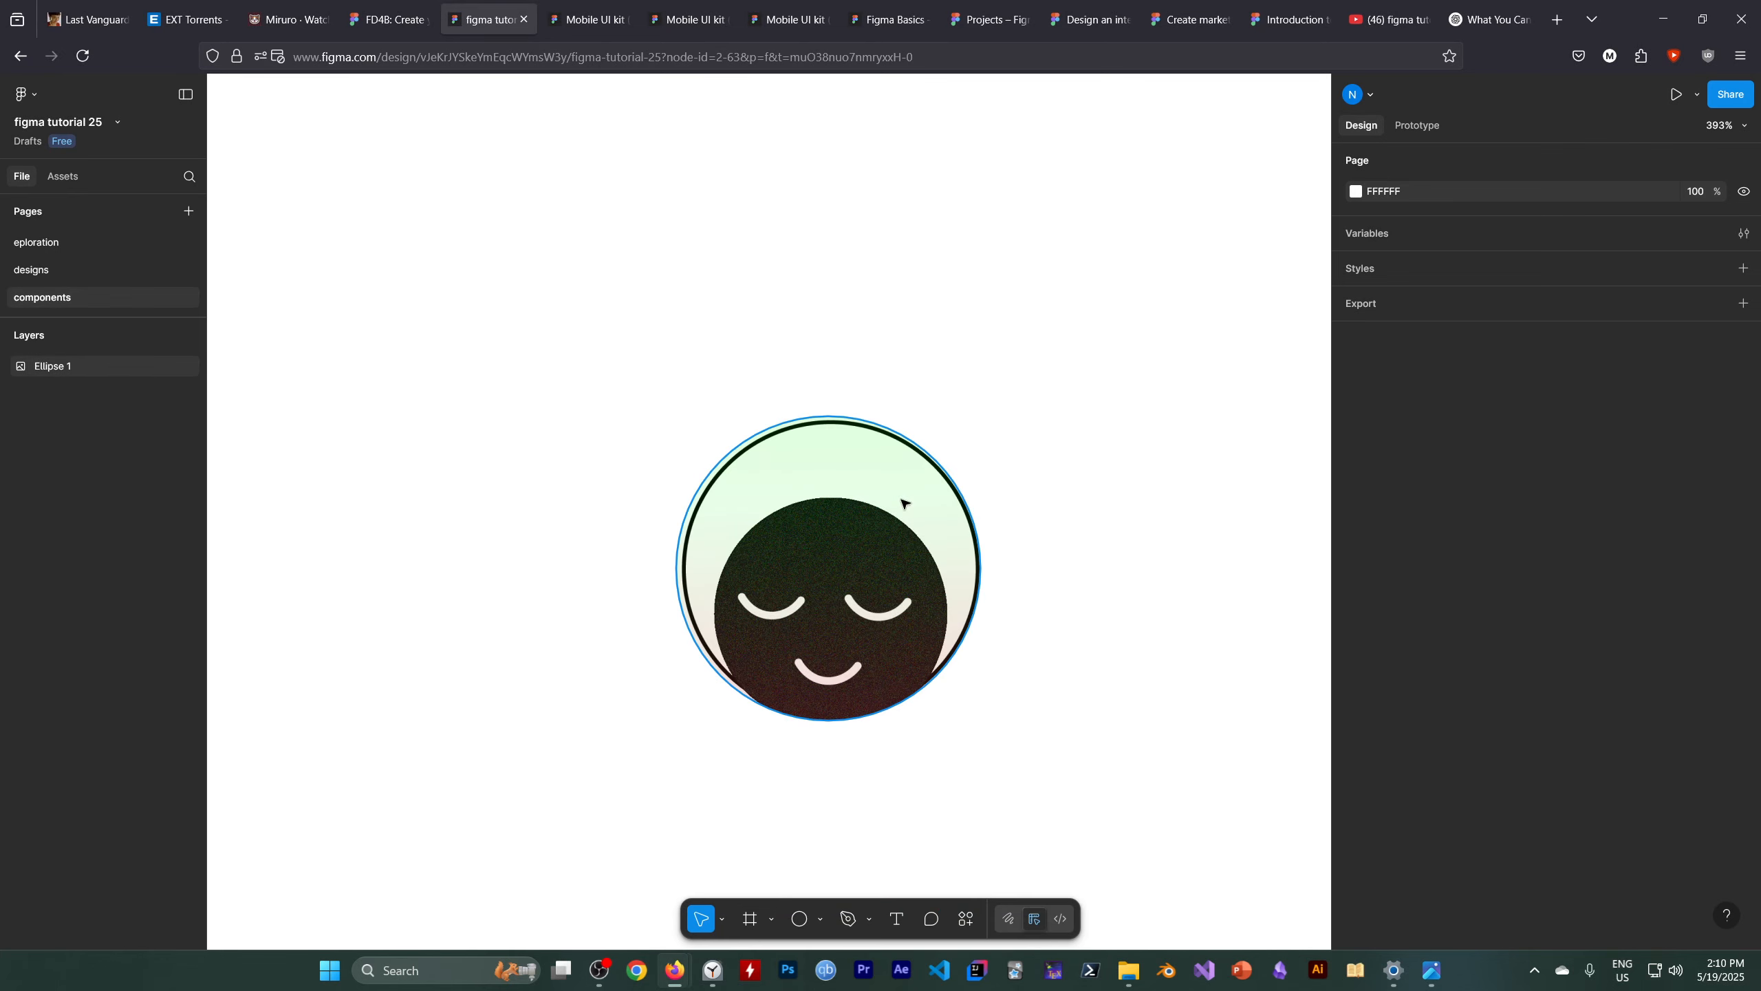
click(1633, 162)
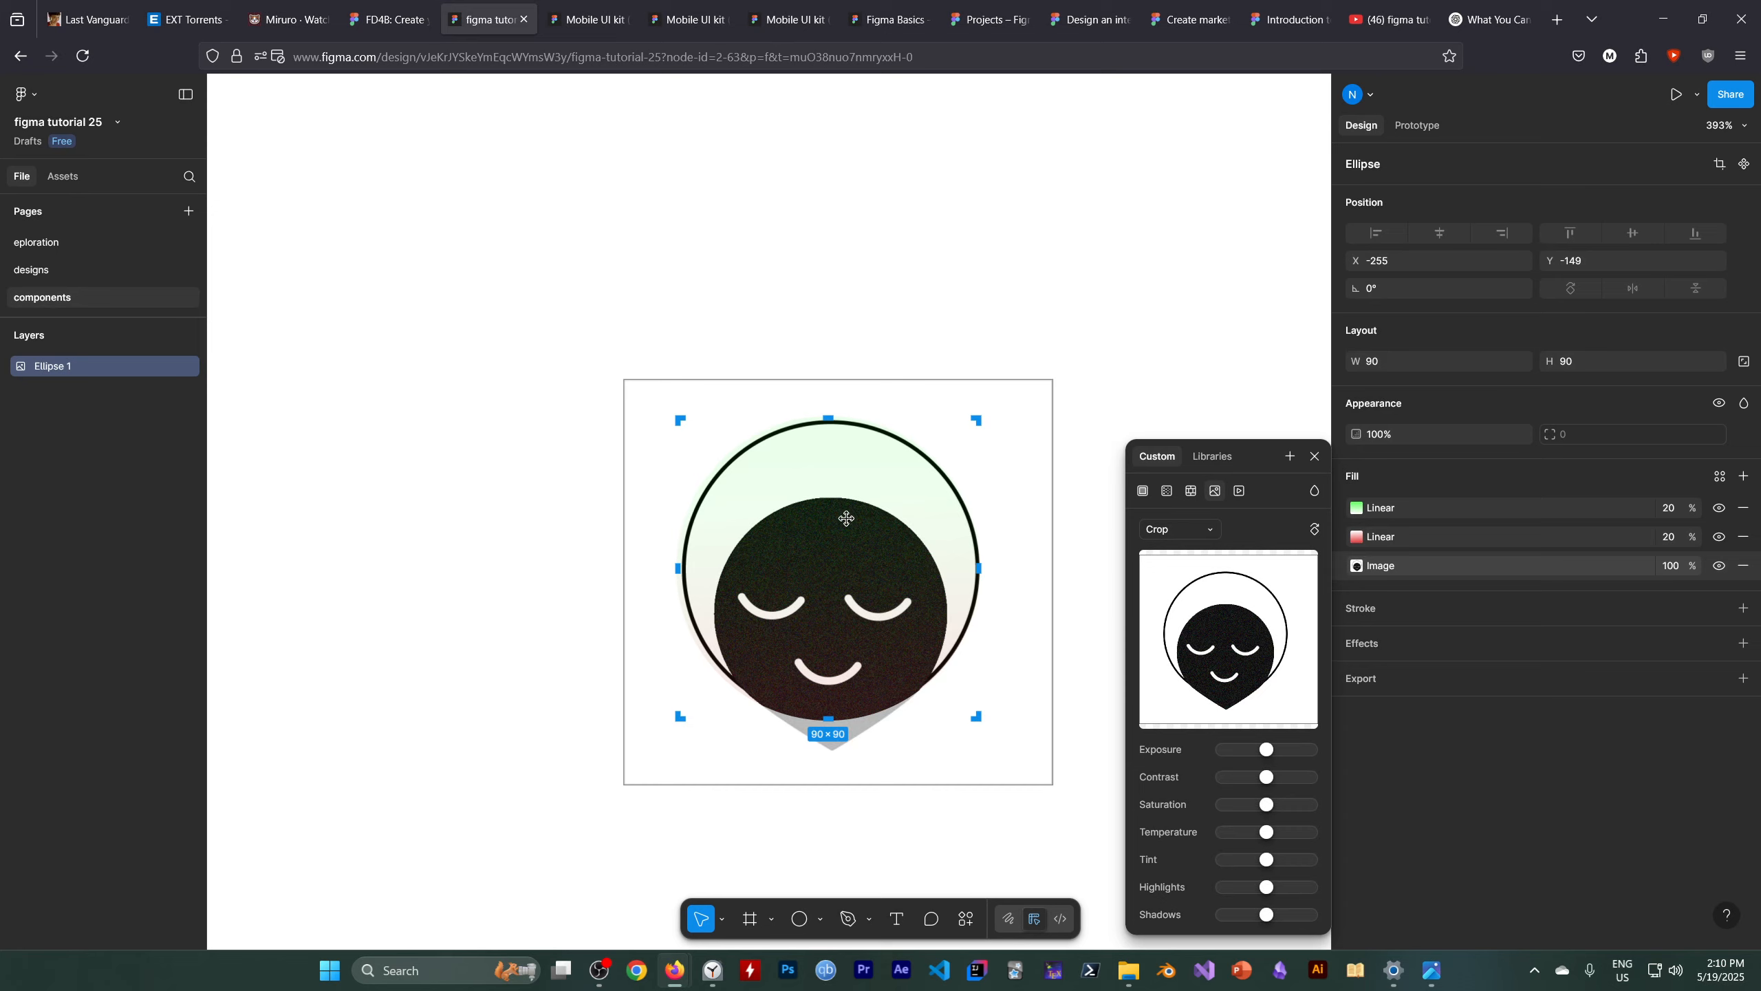
click(1316, 456)
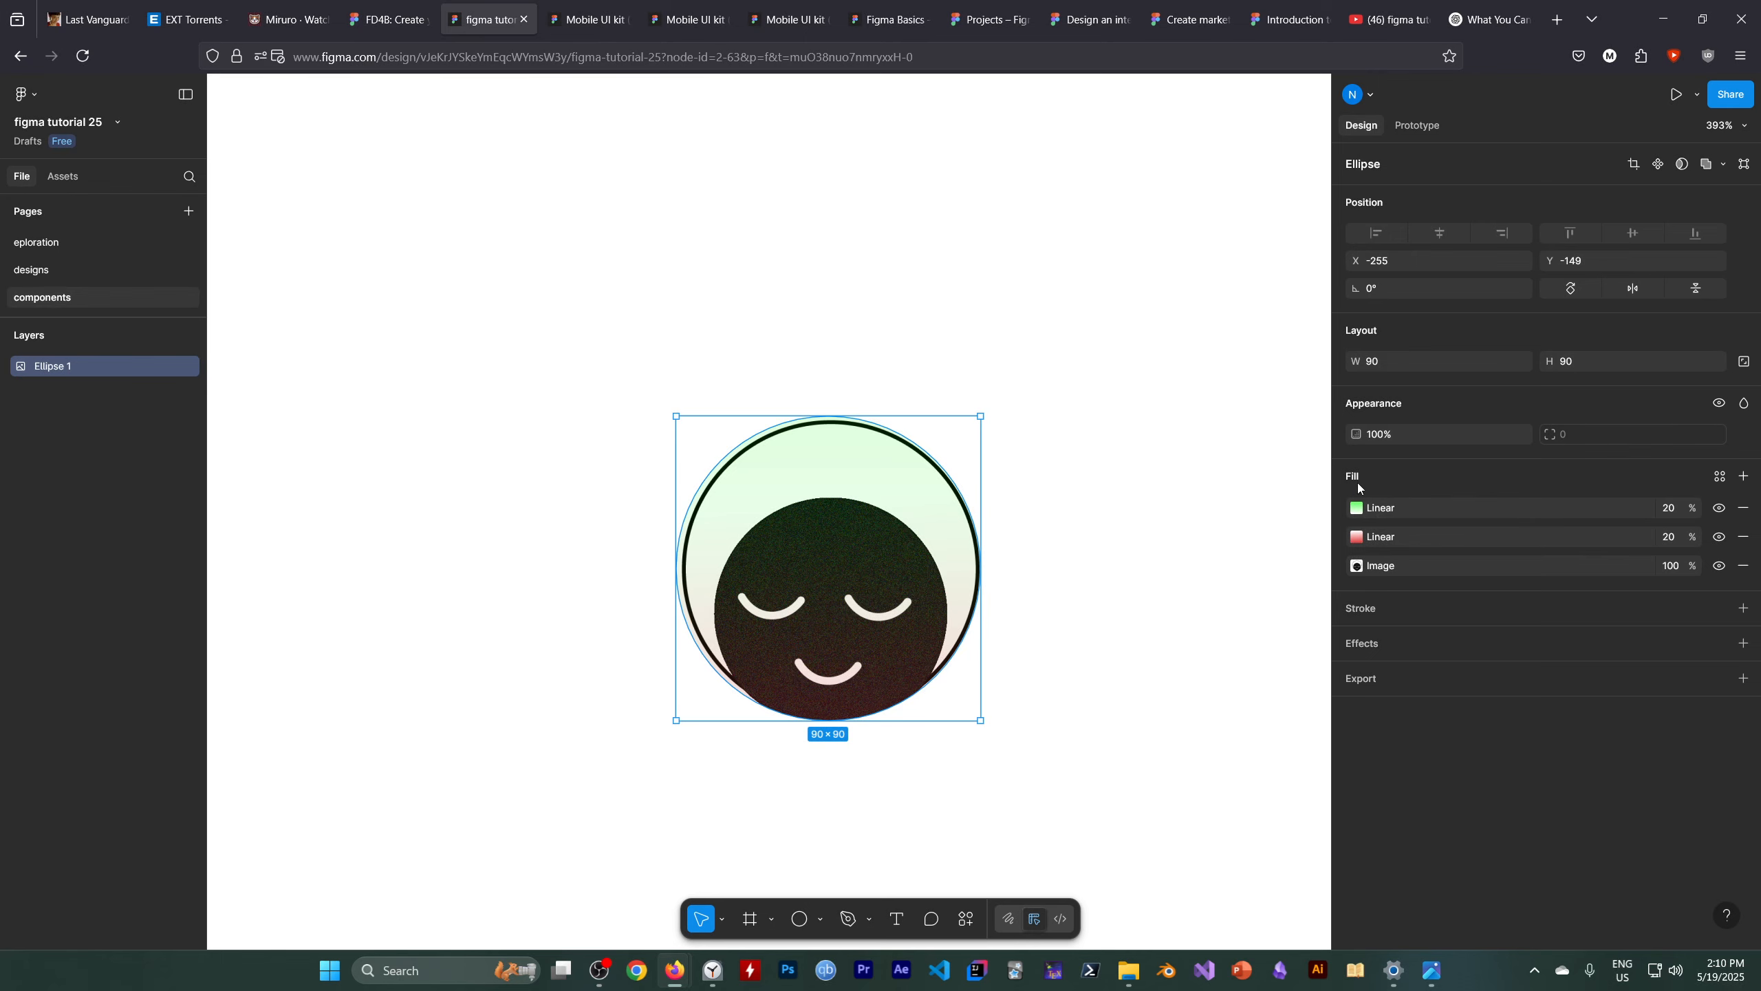
click(599, 970)
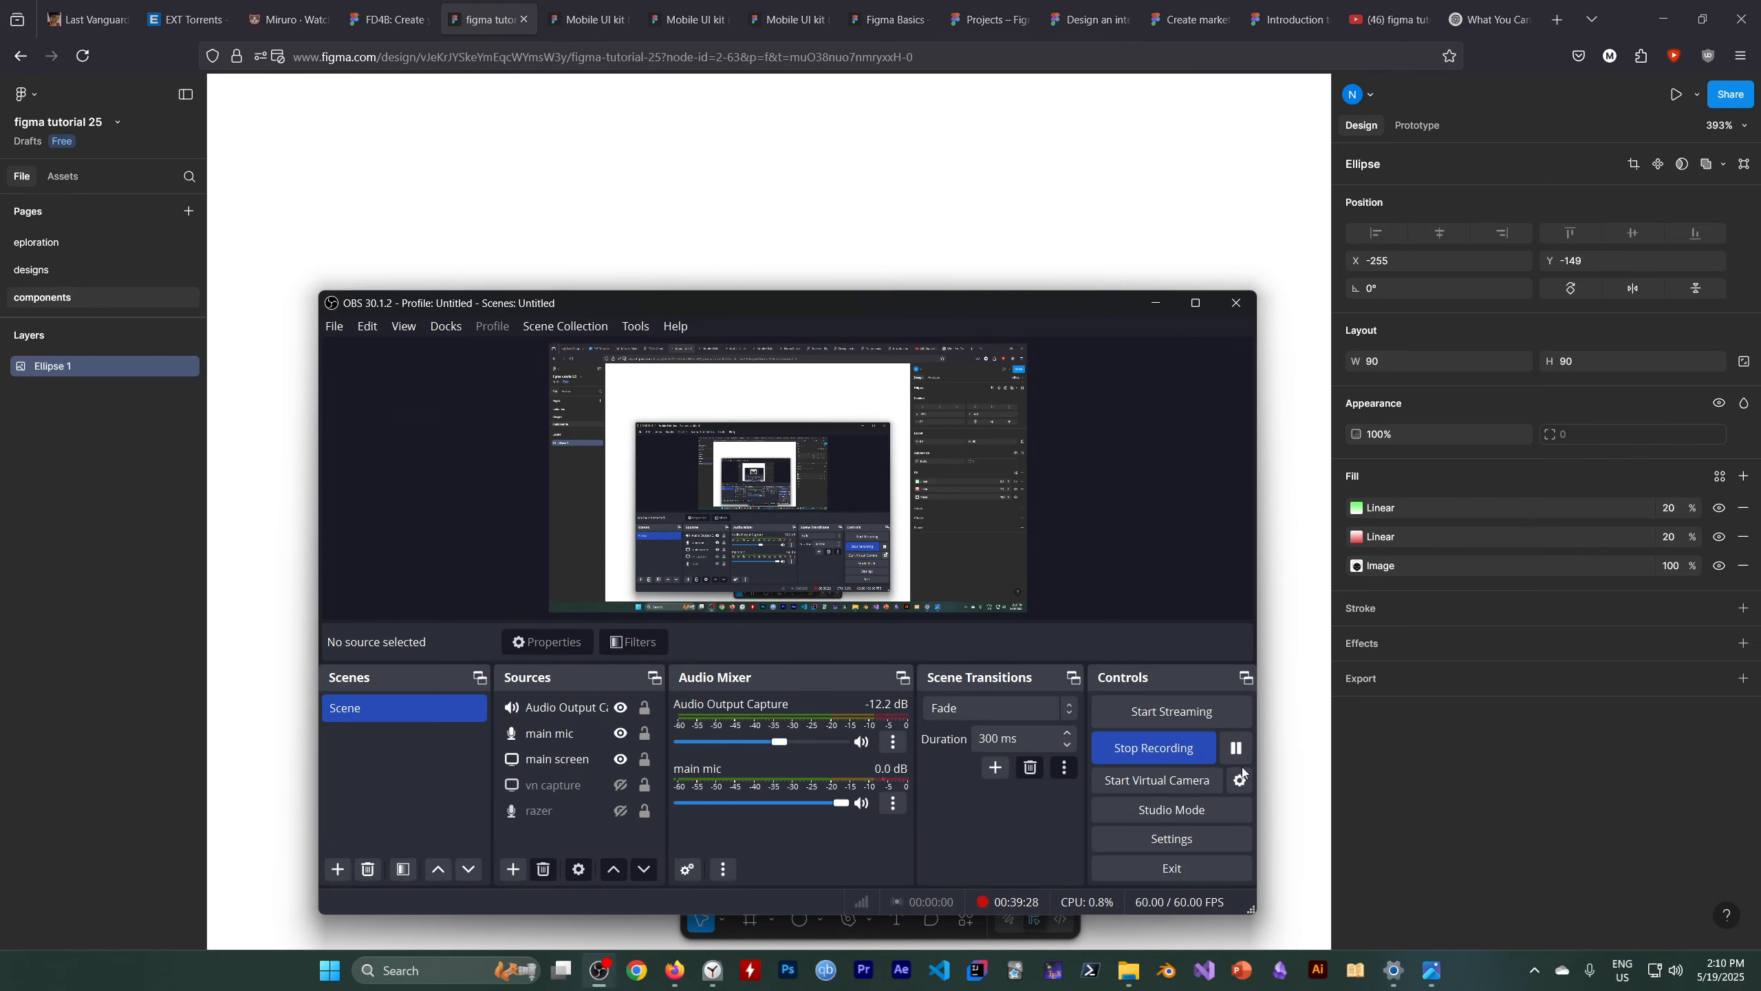
click(1236, 747)
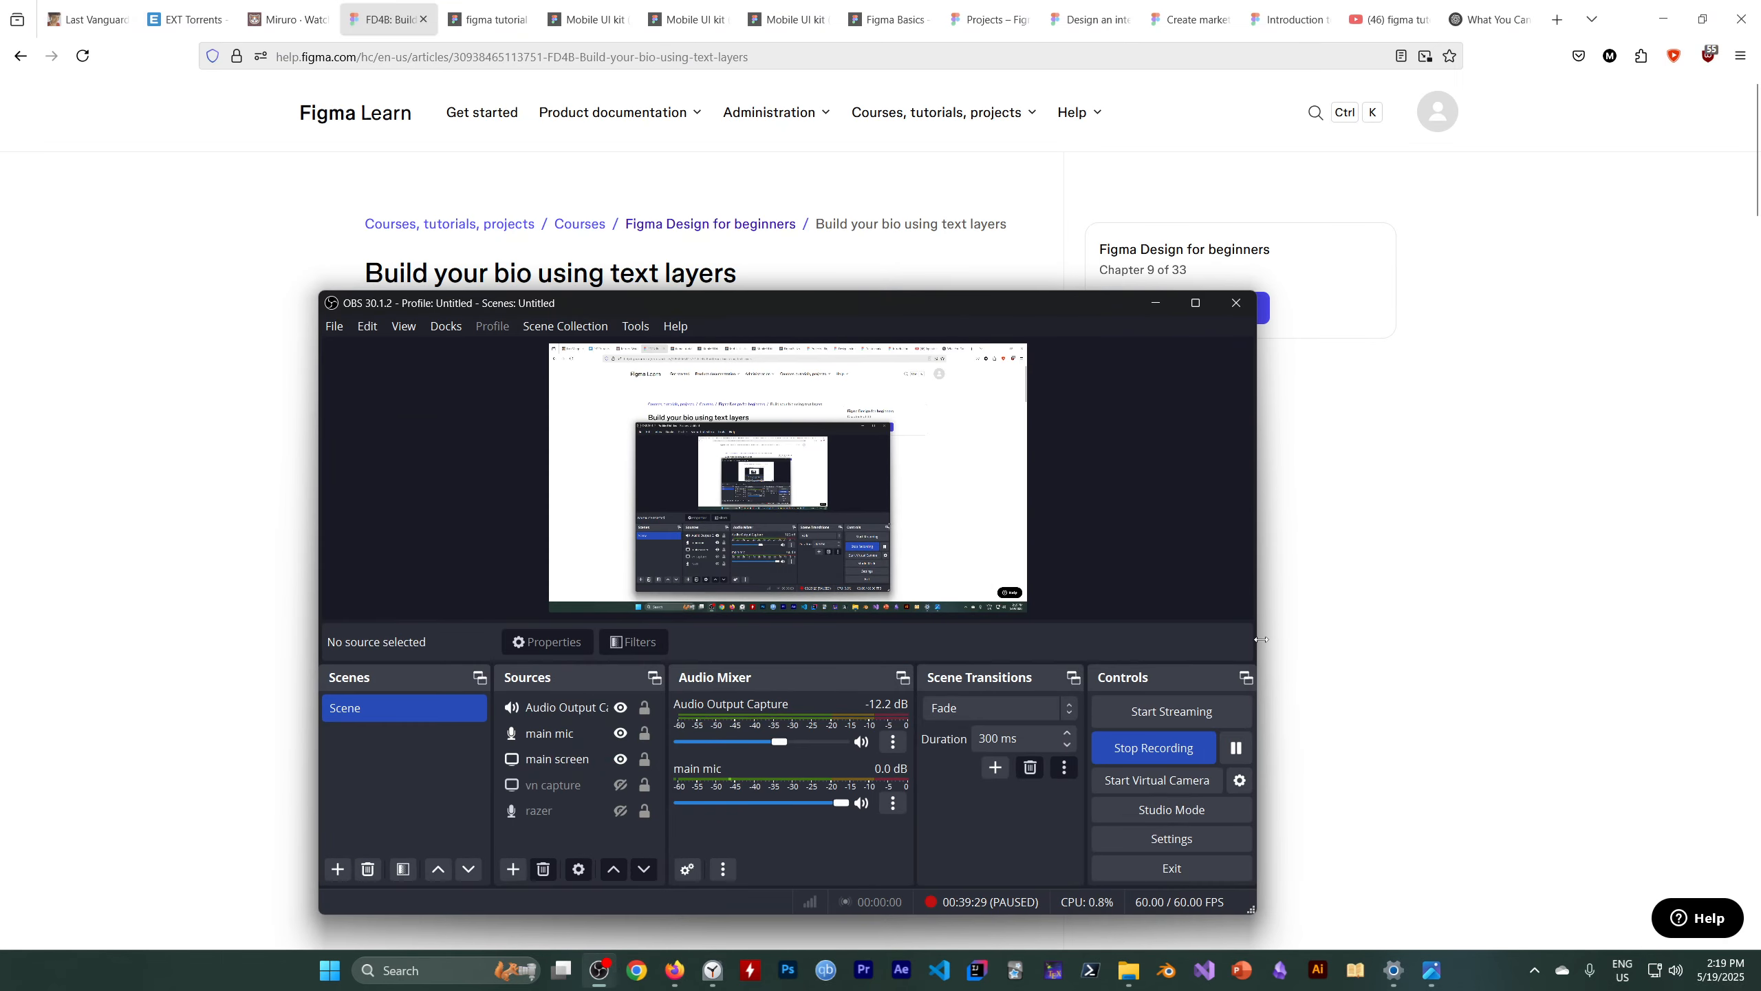
click(1155, 302)
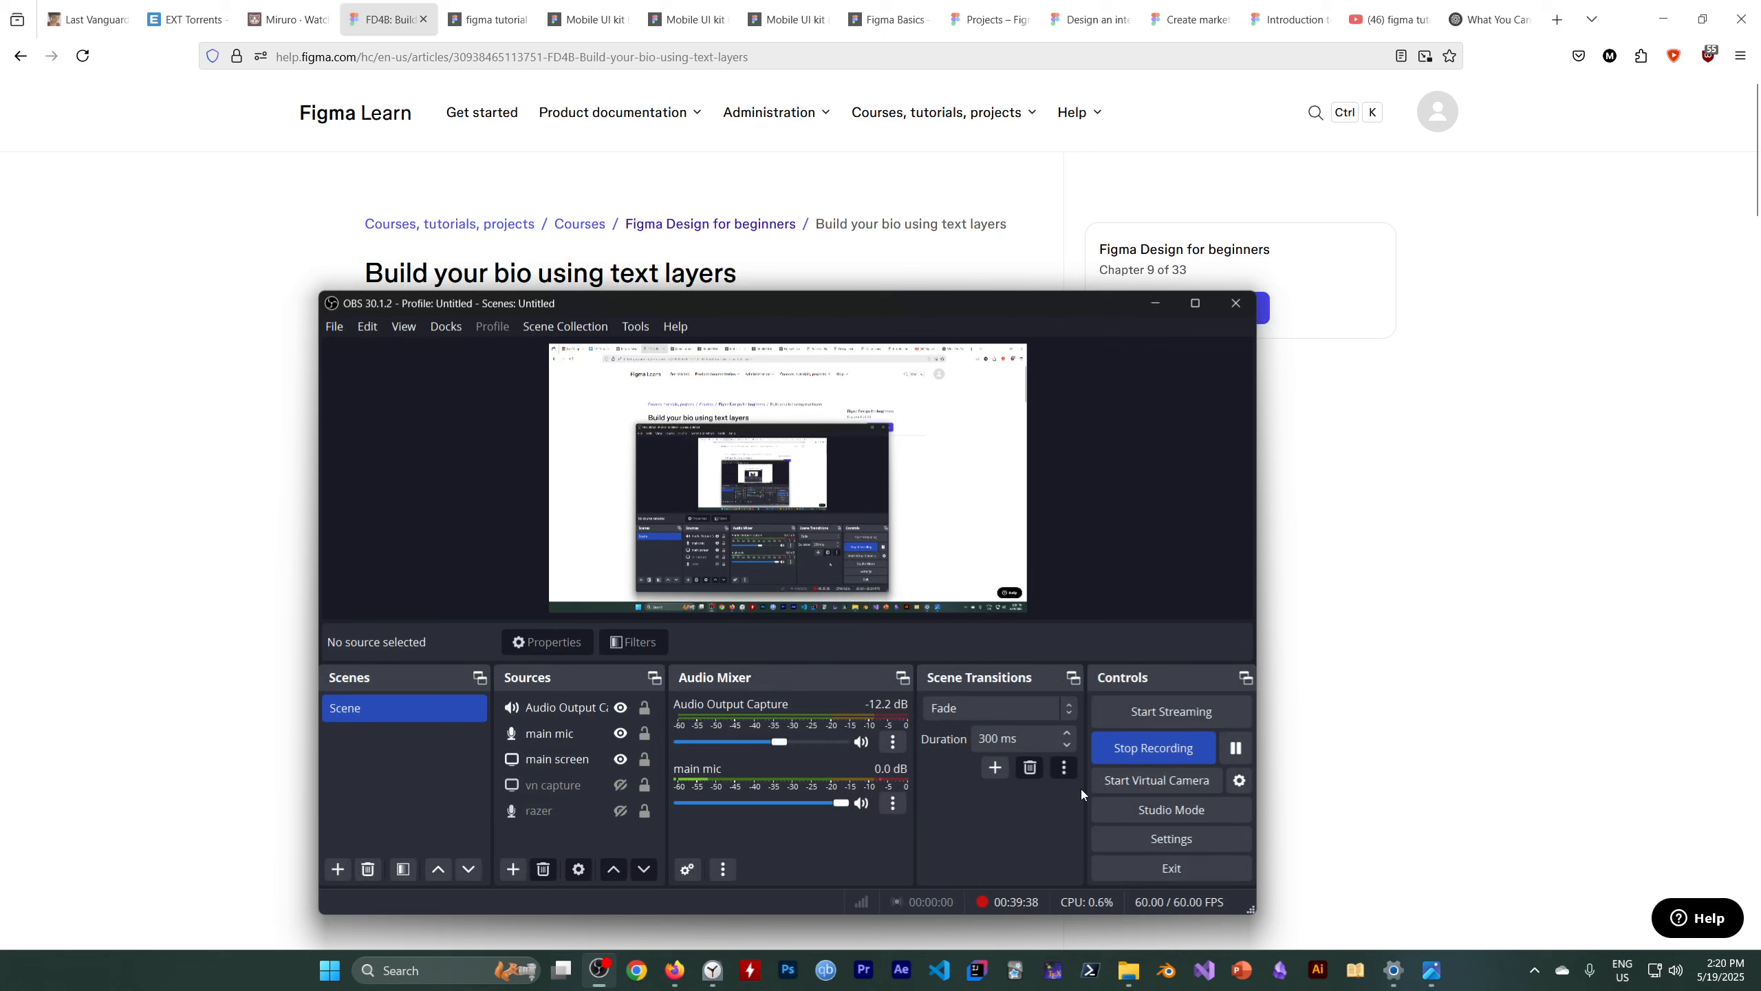
click(599, 970)
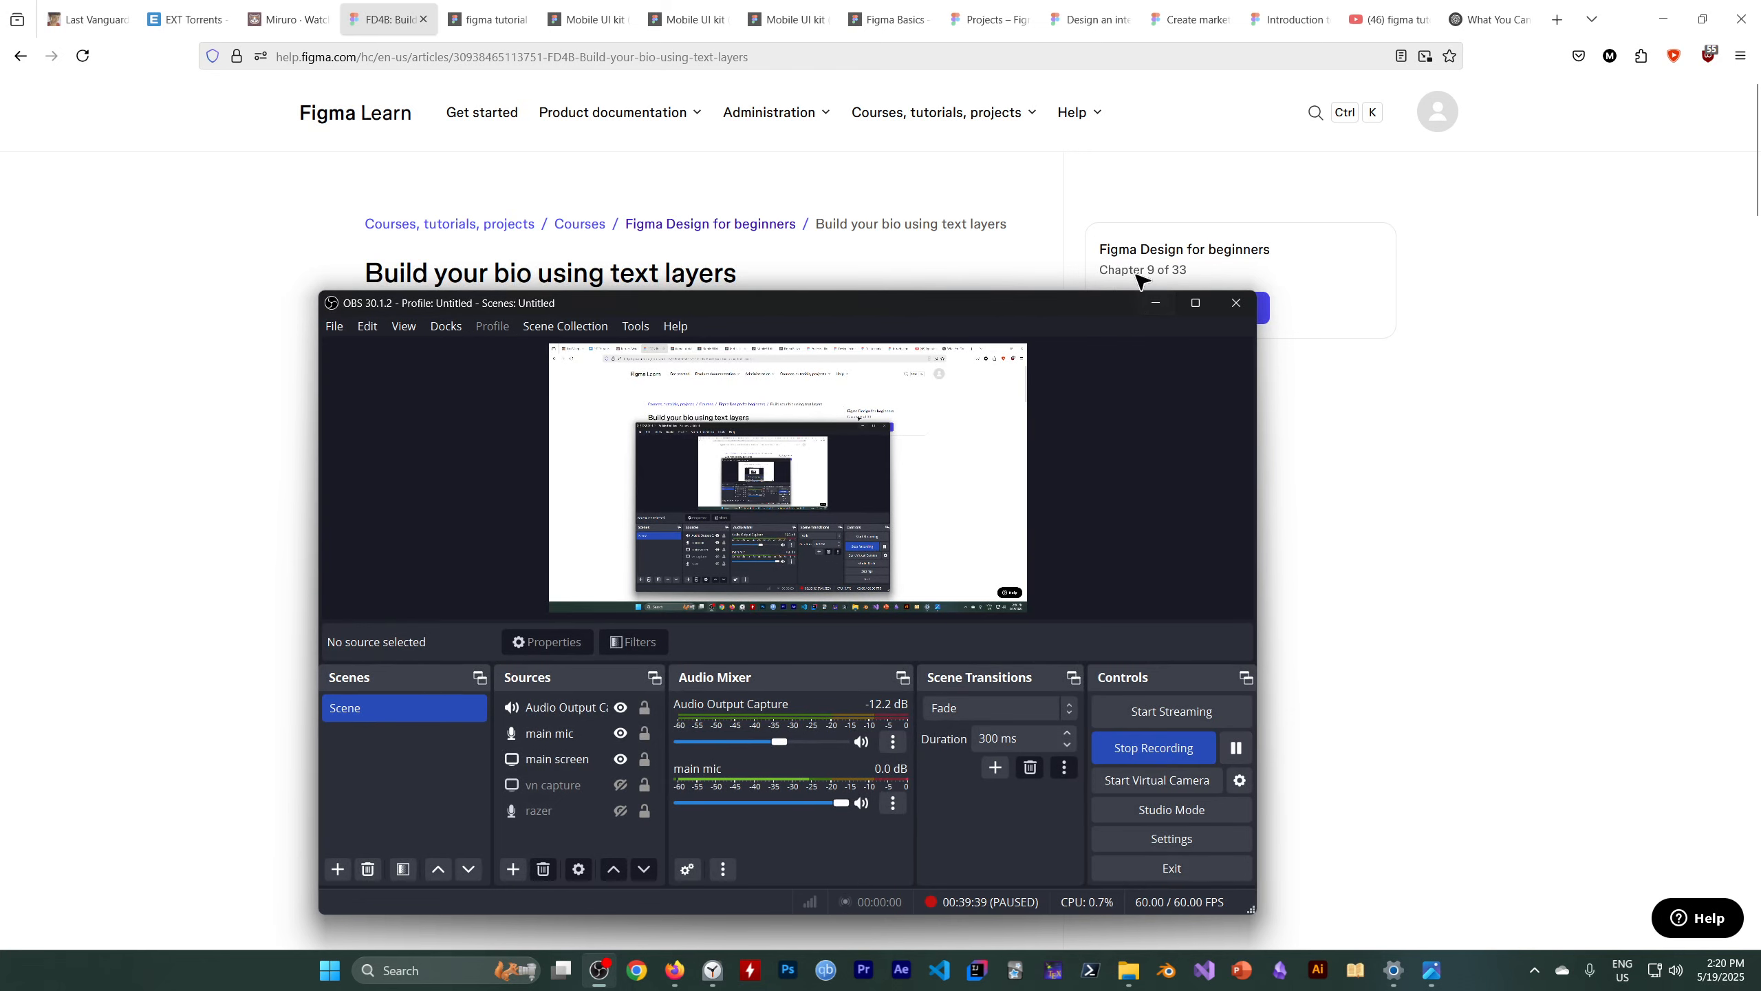
click(1152, 304)
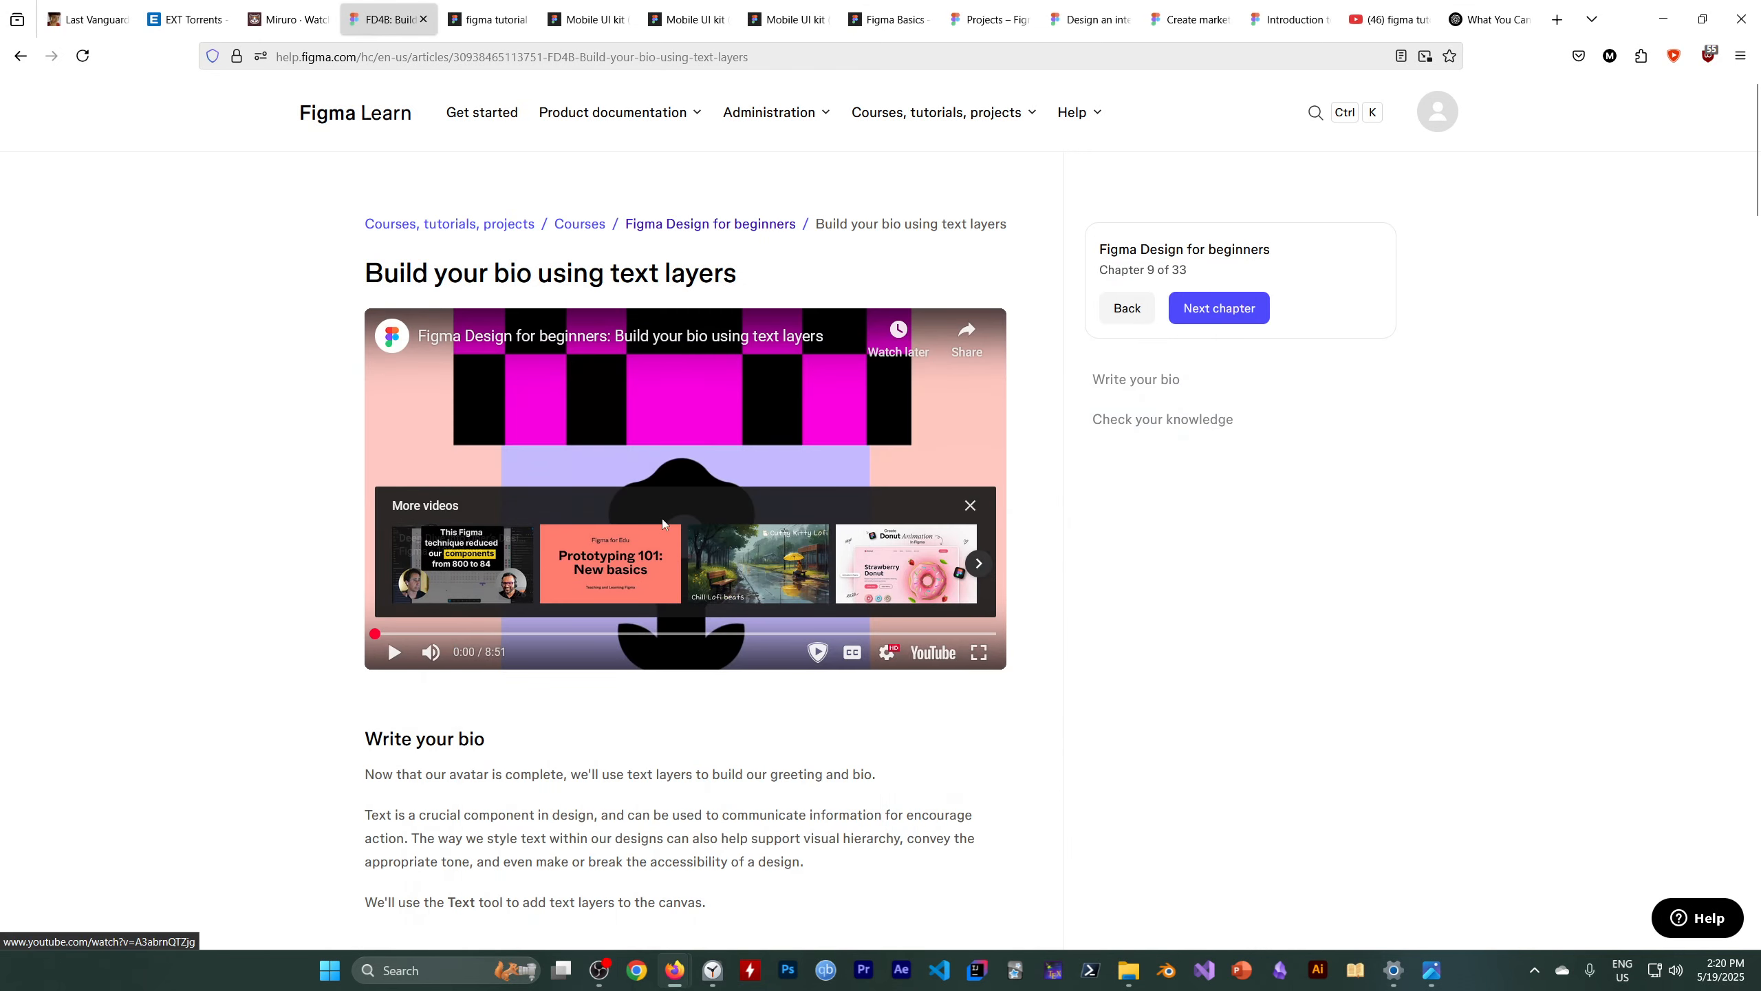
click(488, 19)
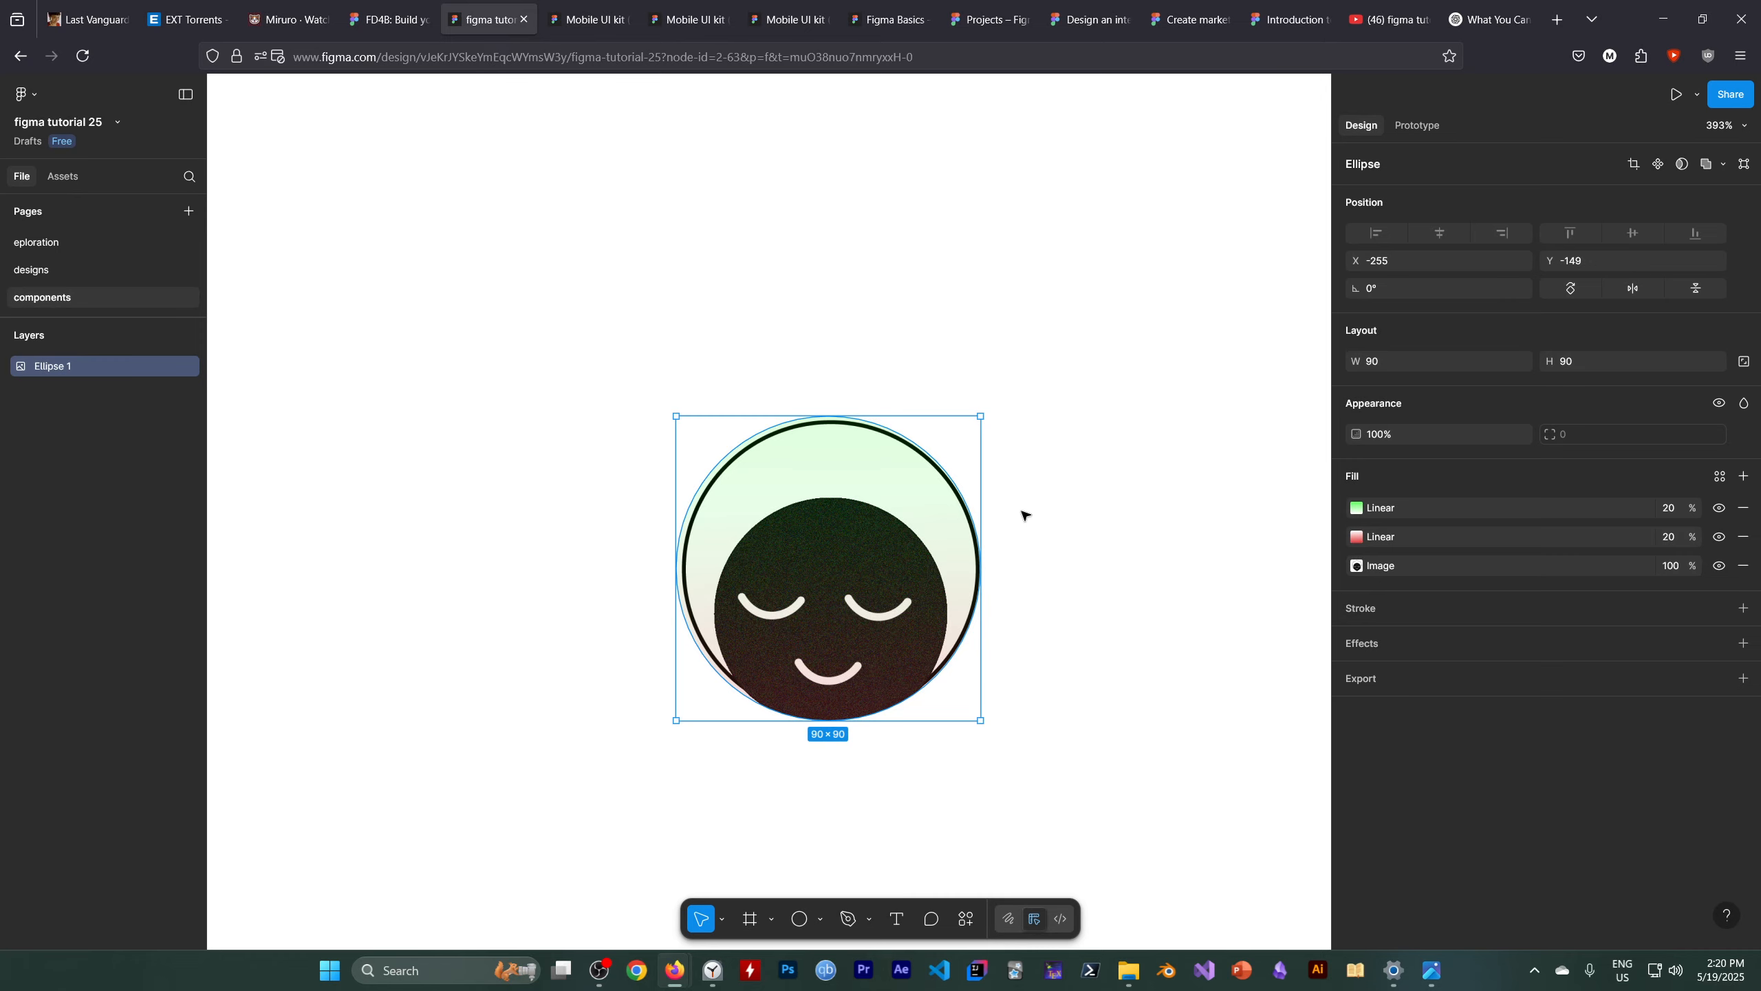
key(alt)
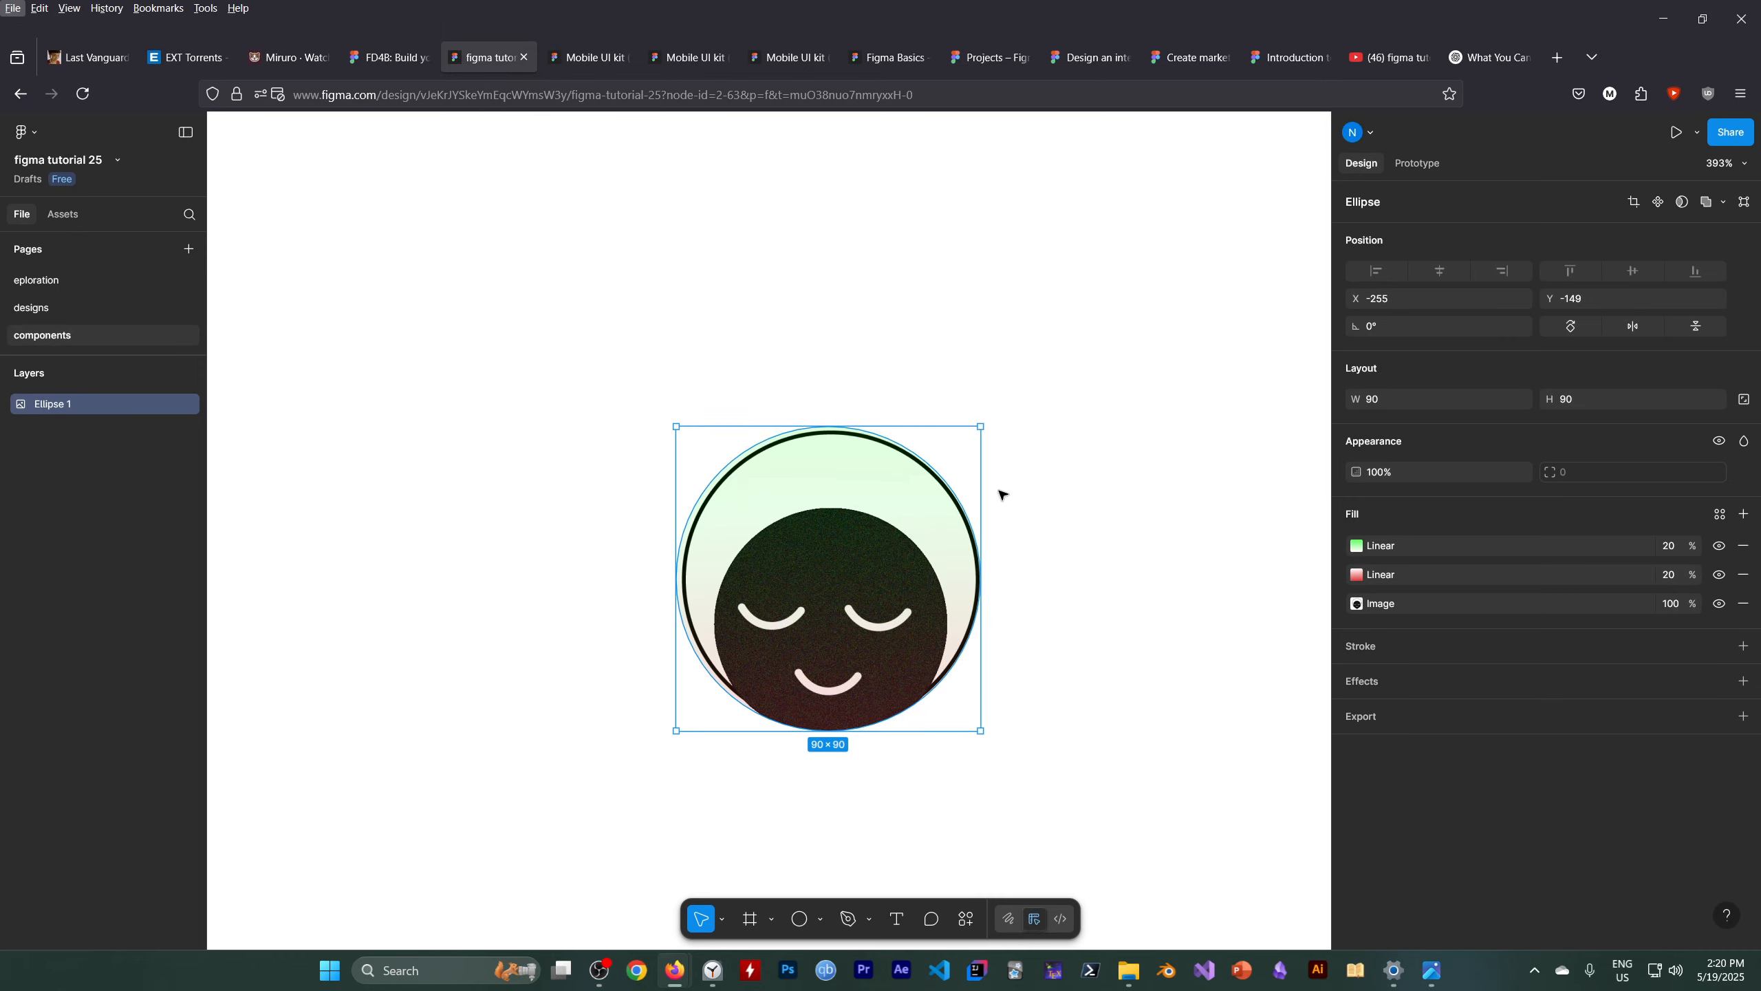
scroll(1034, 589, down, 5)
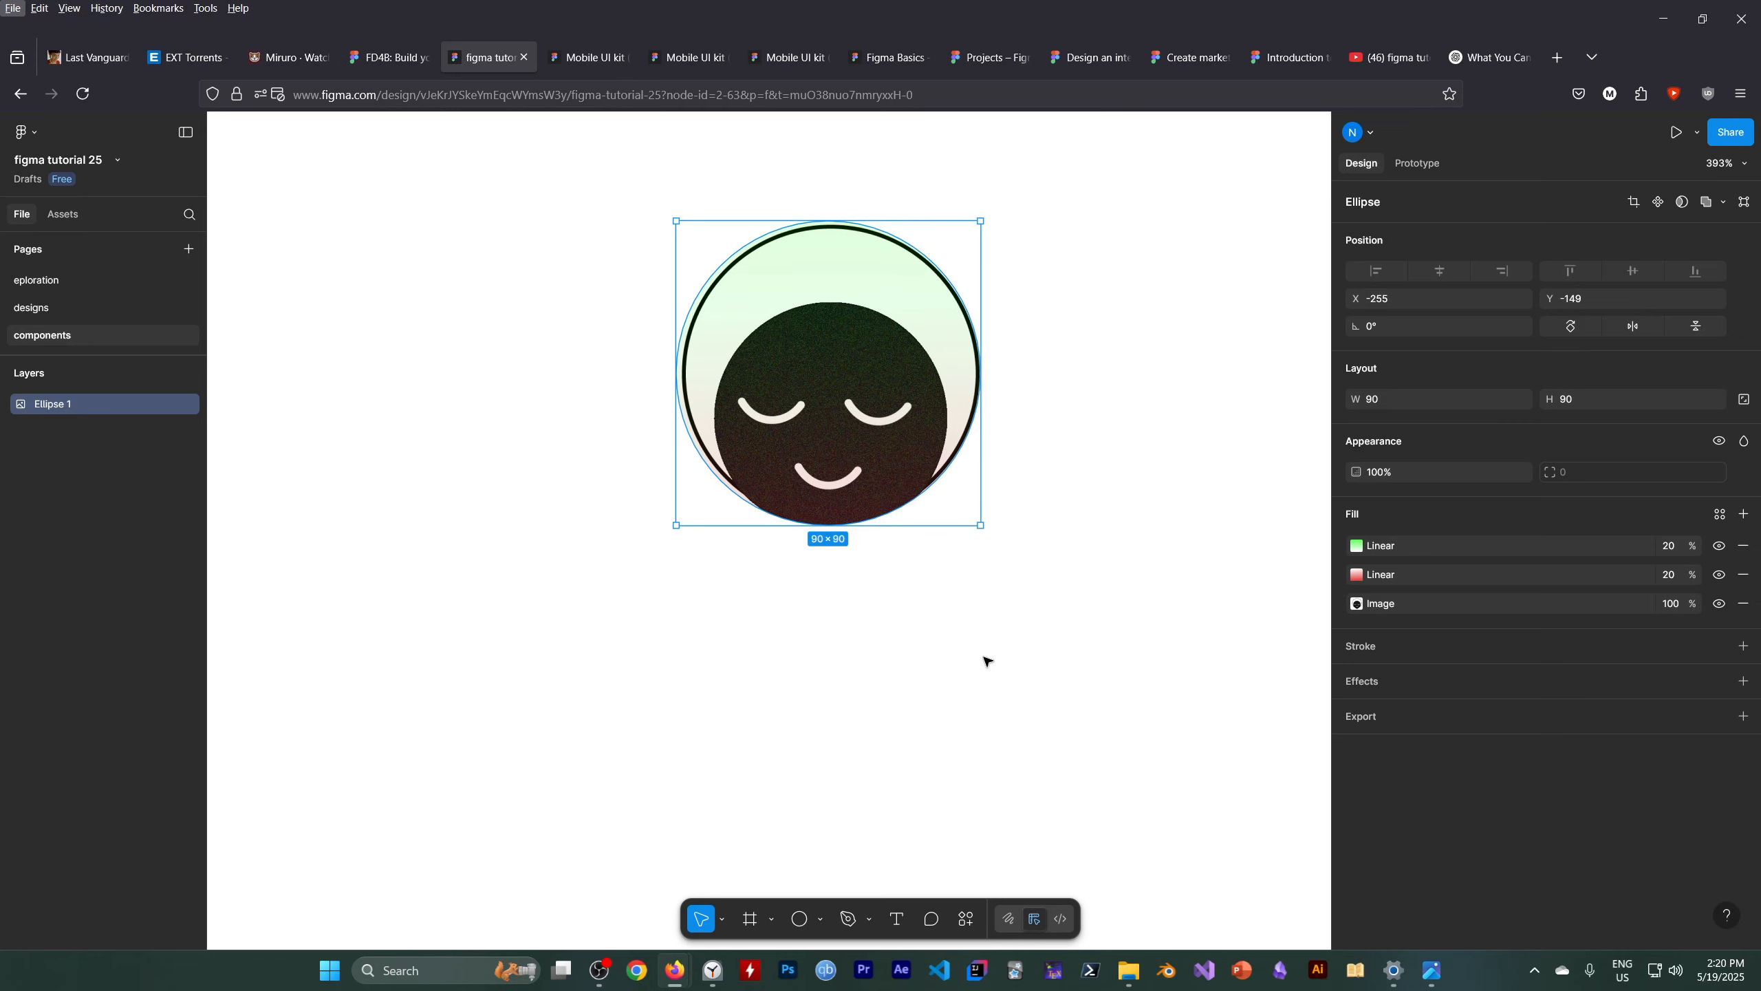
Create a text layer reading "some text" below the avatar
click(899, 917)
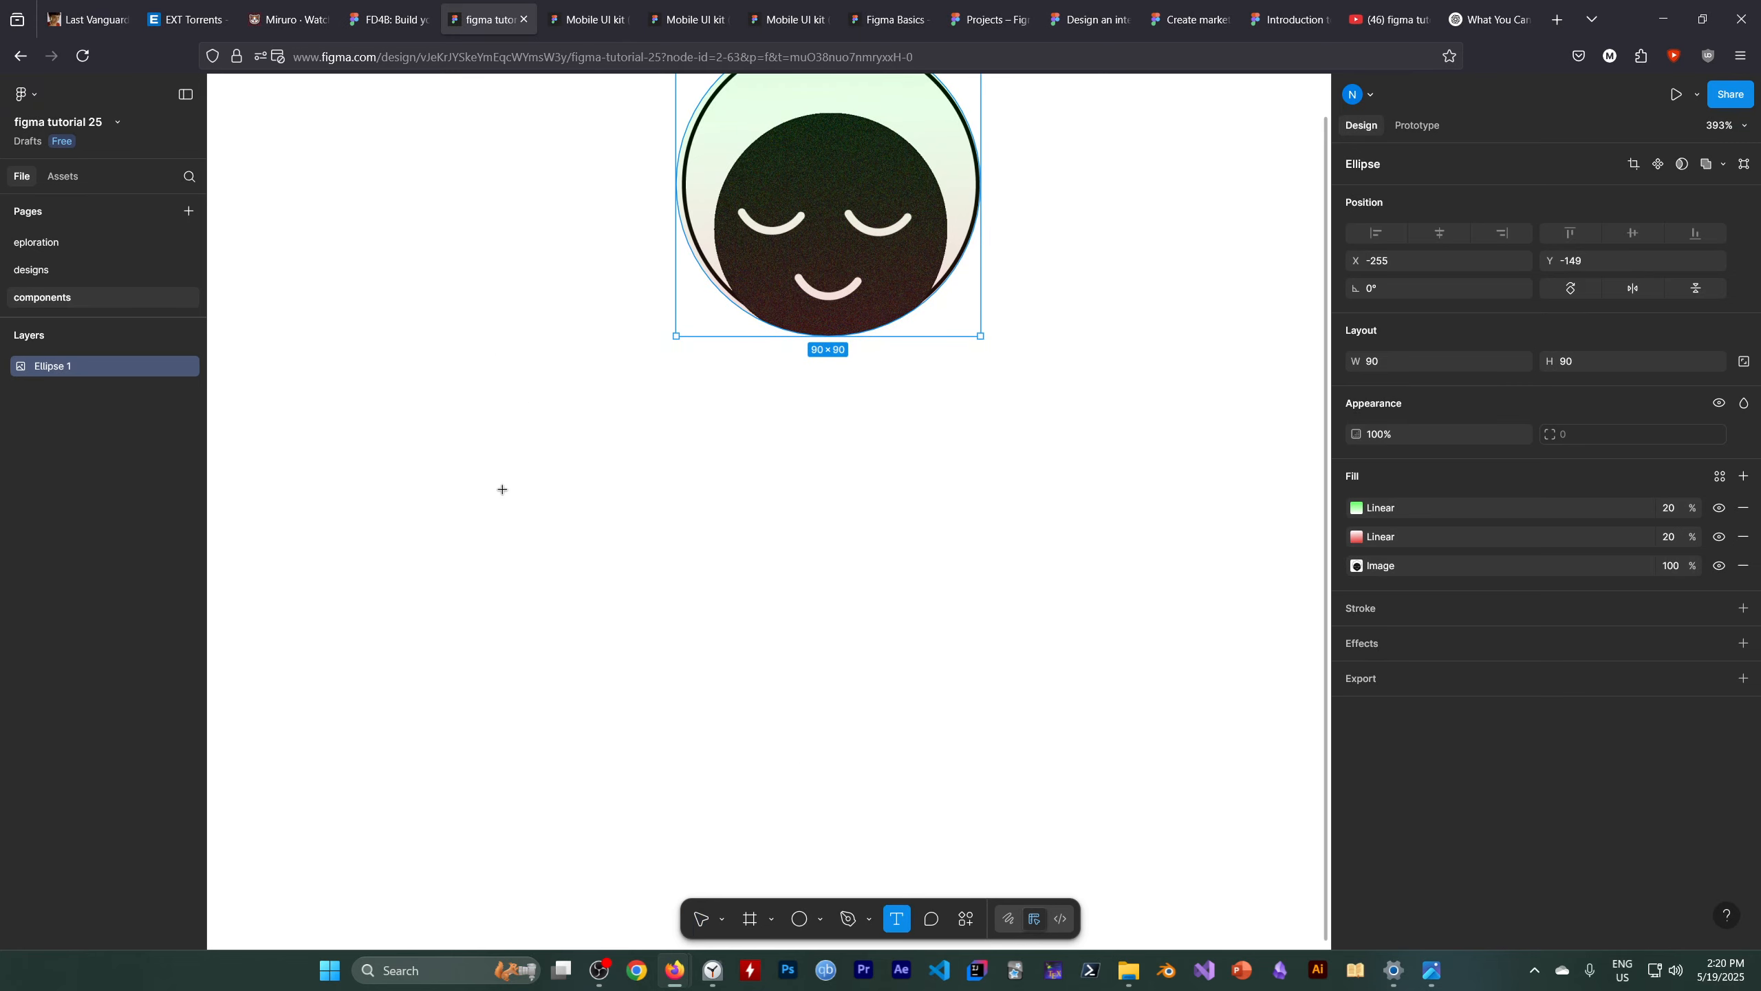
click(539, 479)
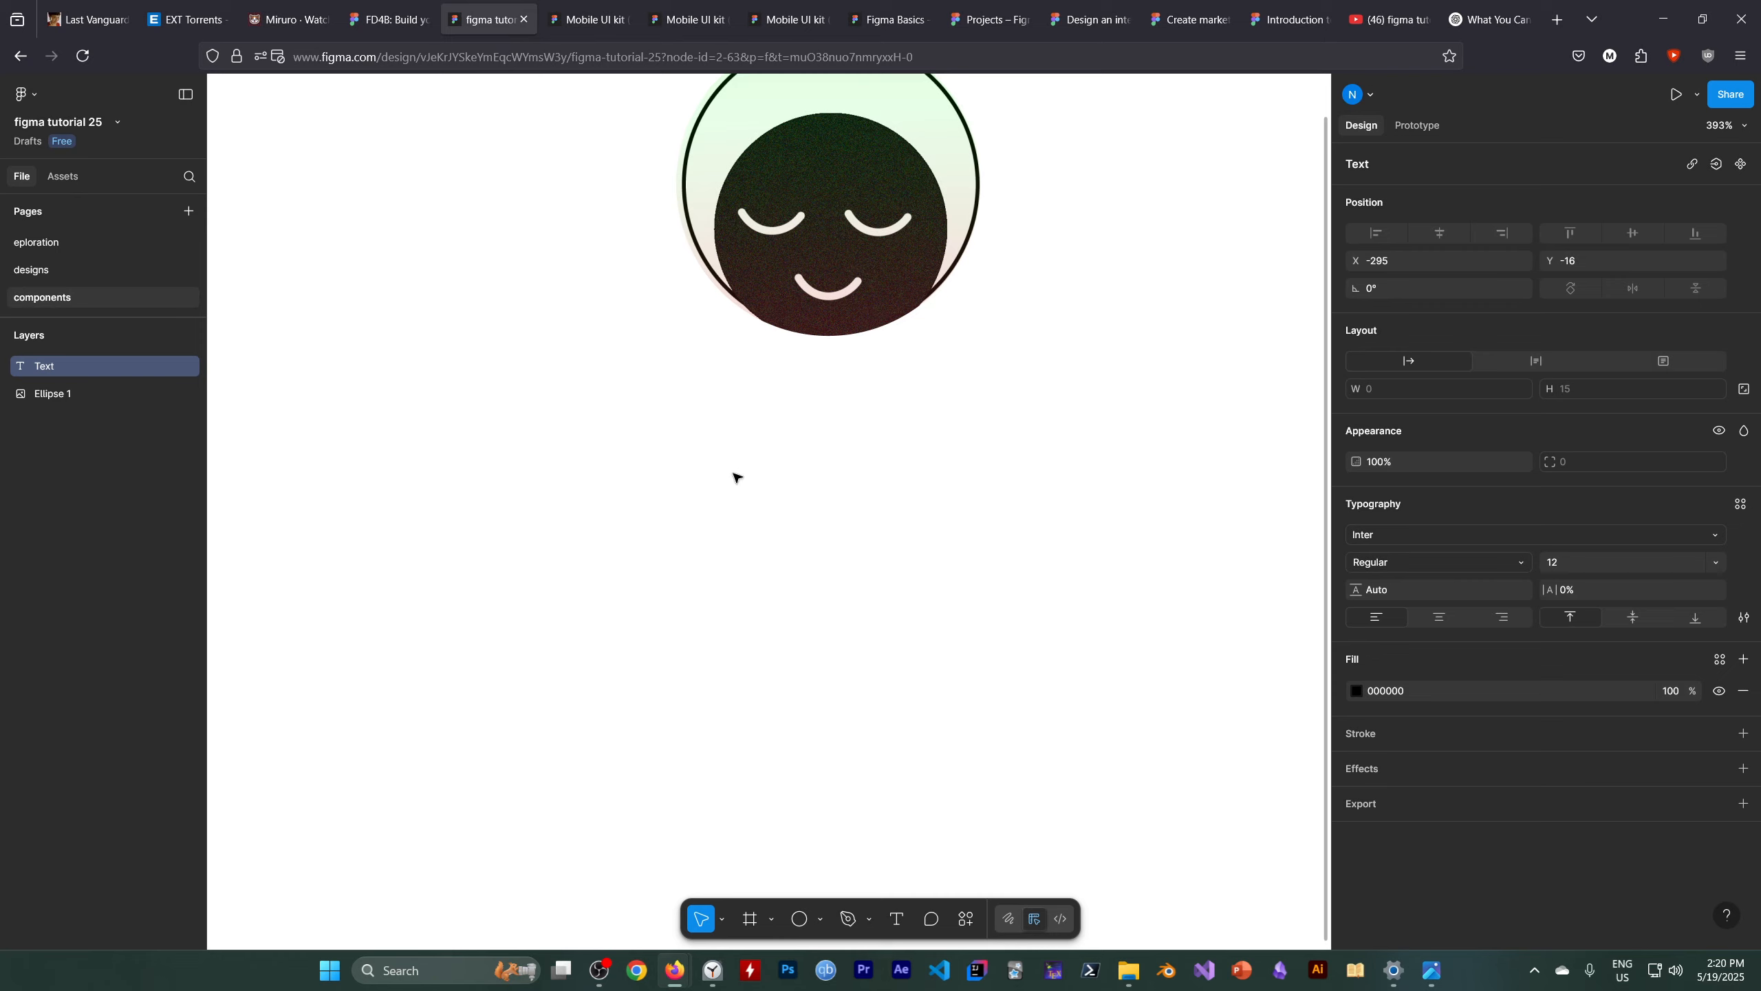
text(some text)
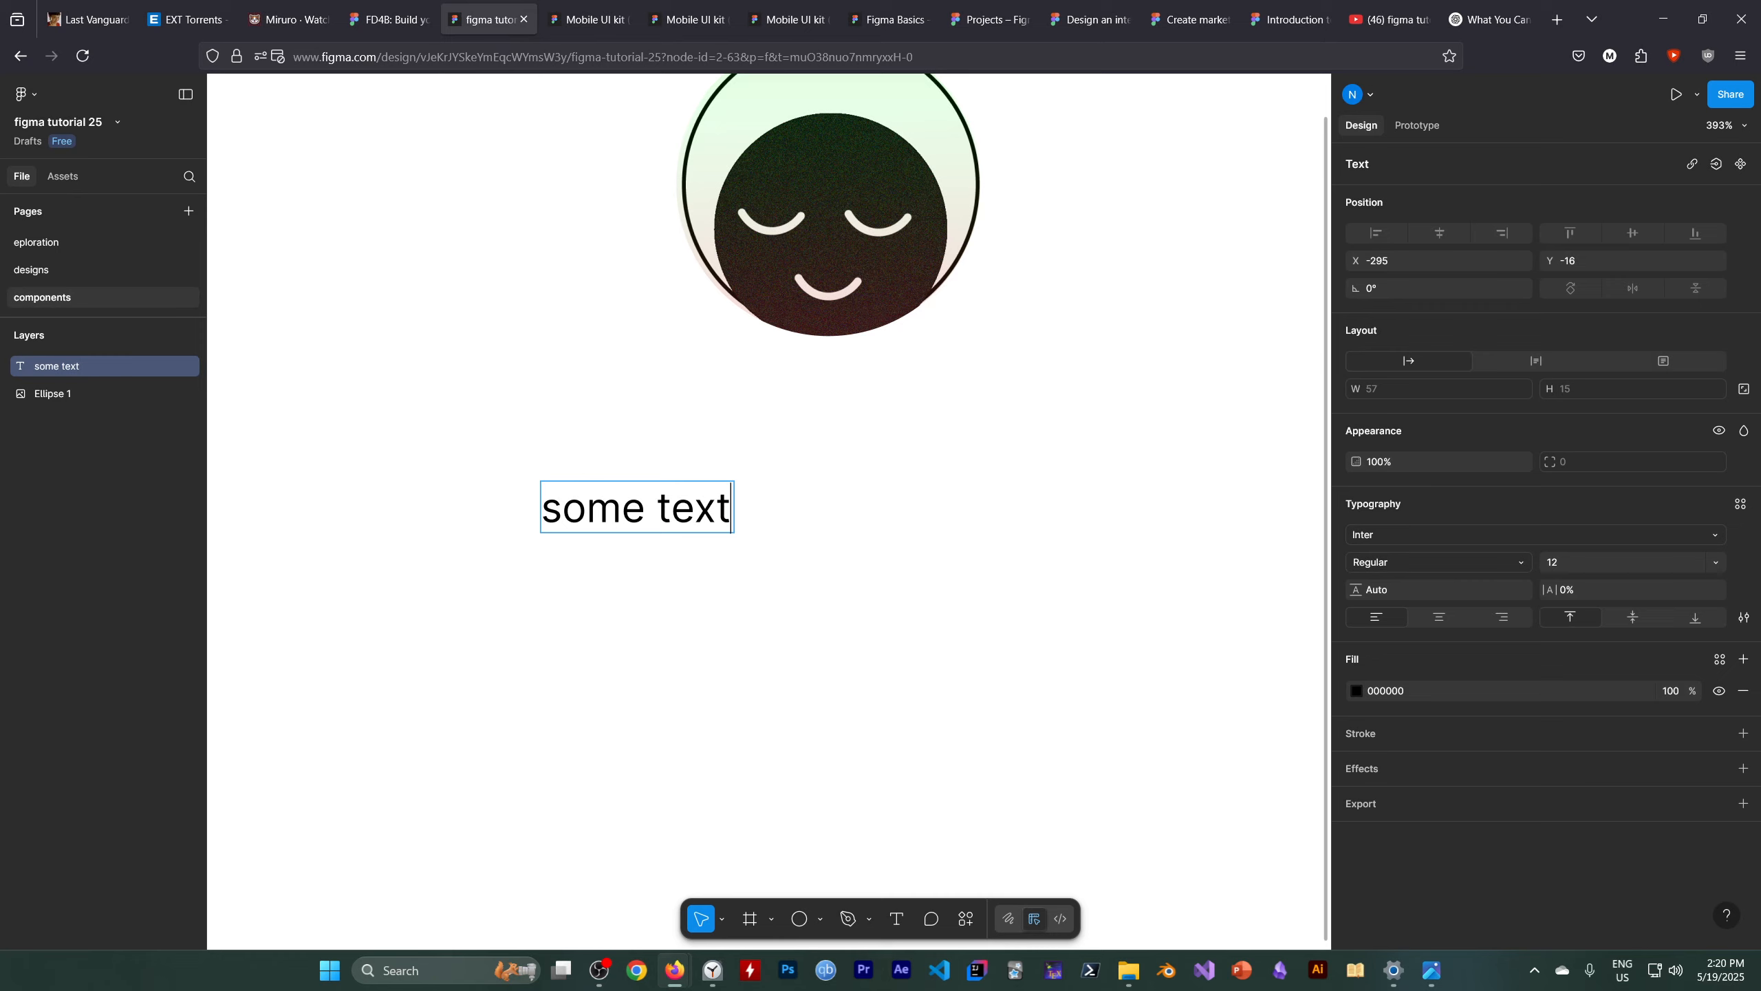
key(Escape)
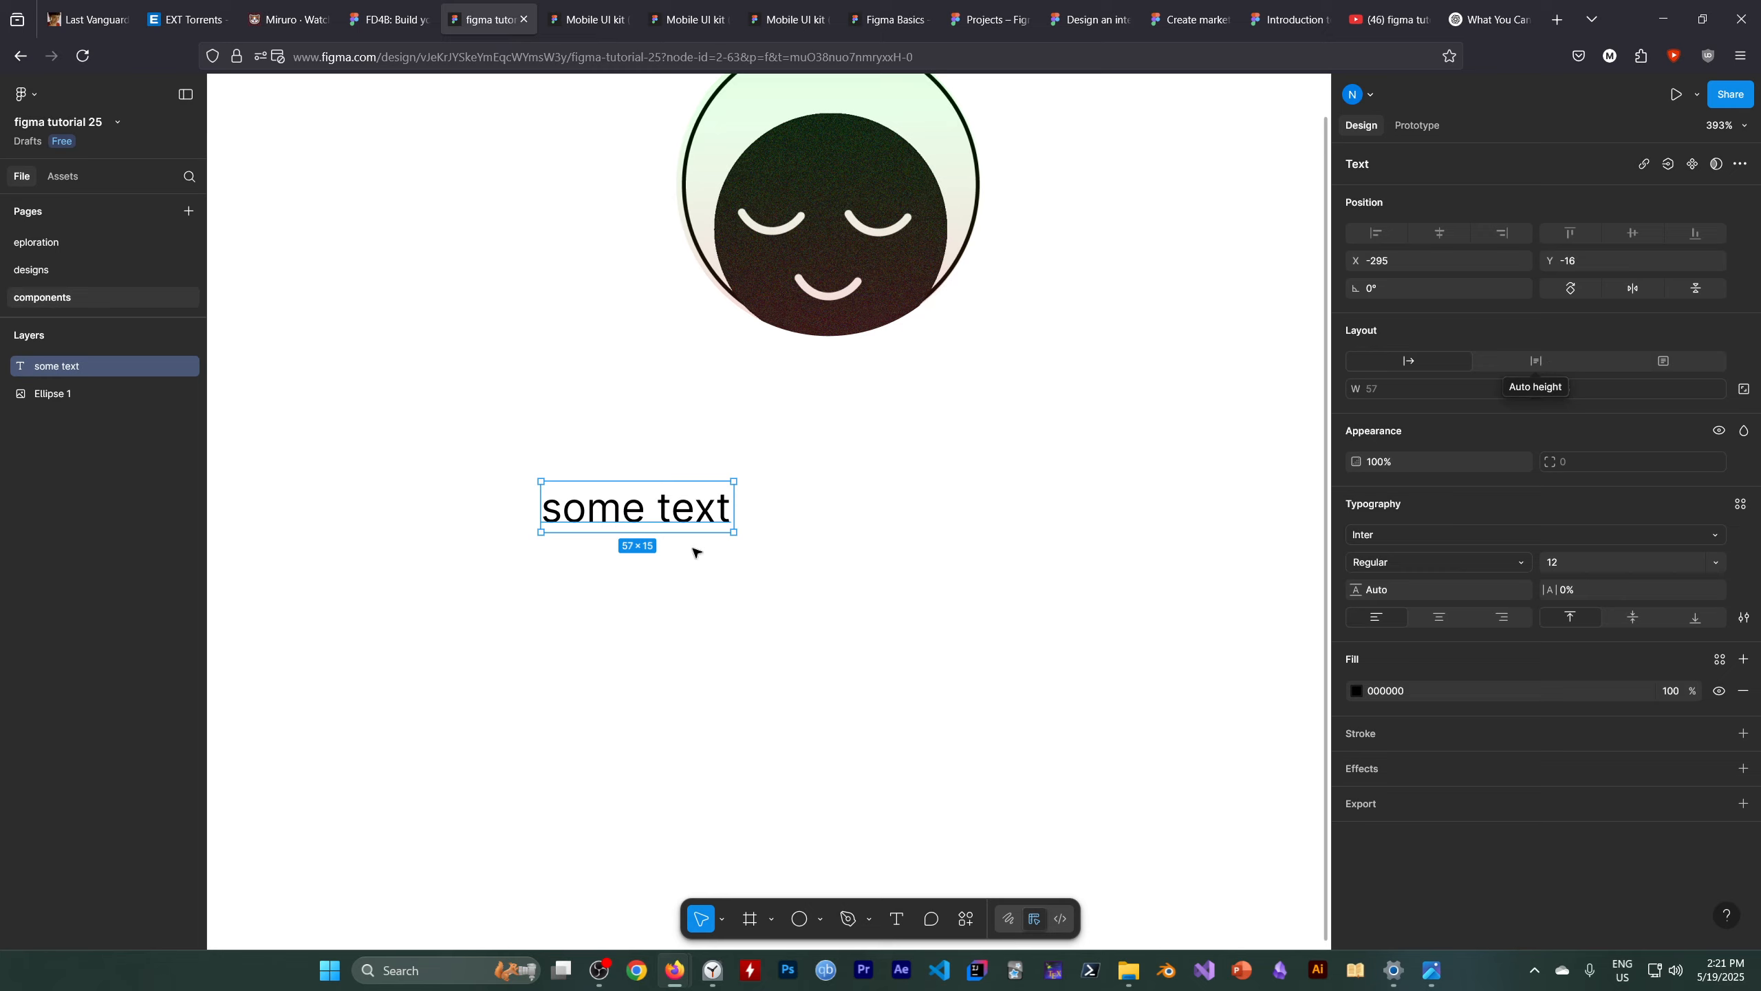
Switch the text layer to auto height and widen its box to about 124 px
click(1546, 360)
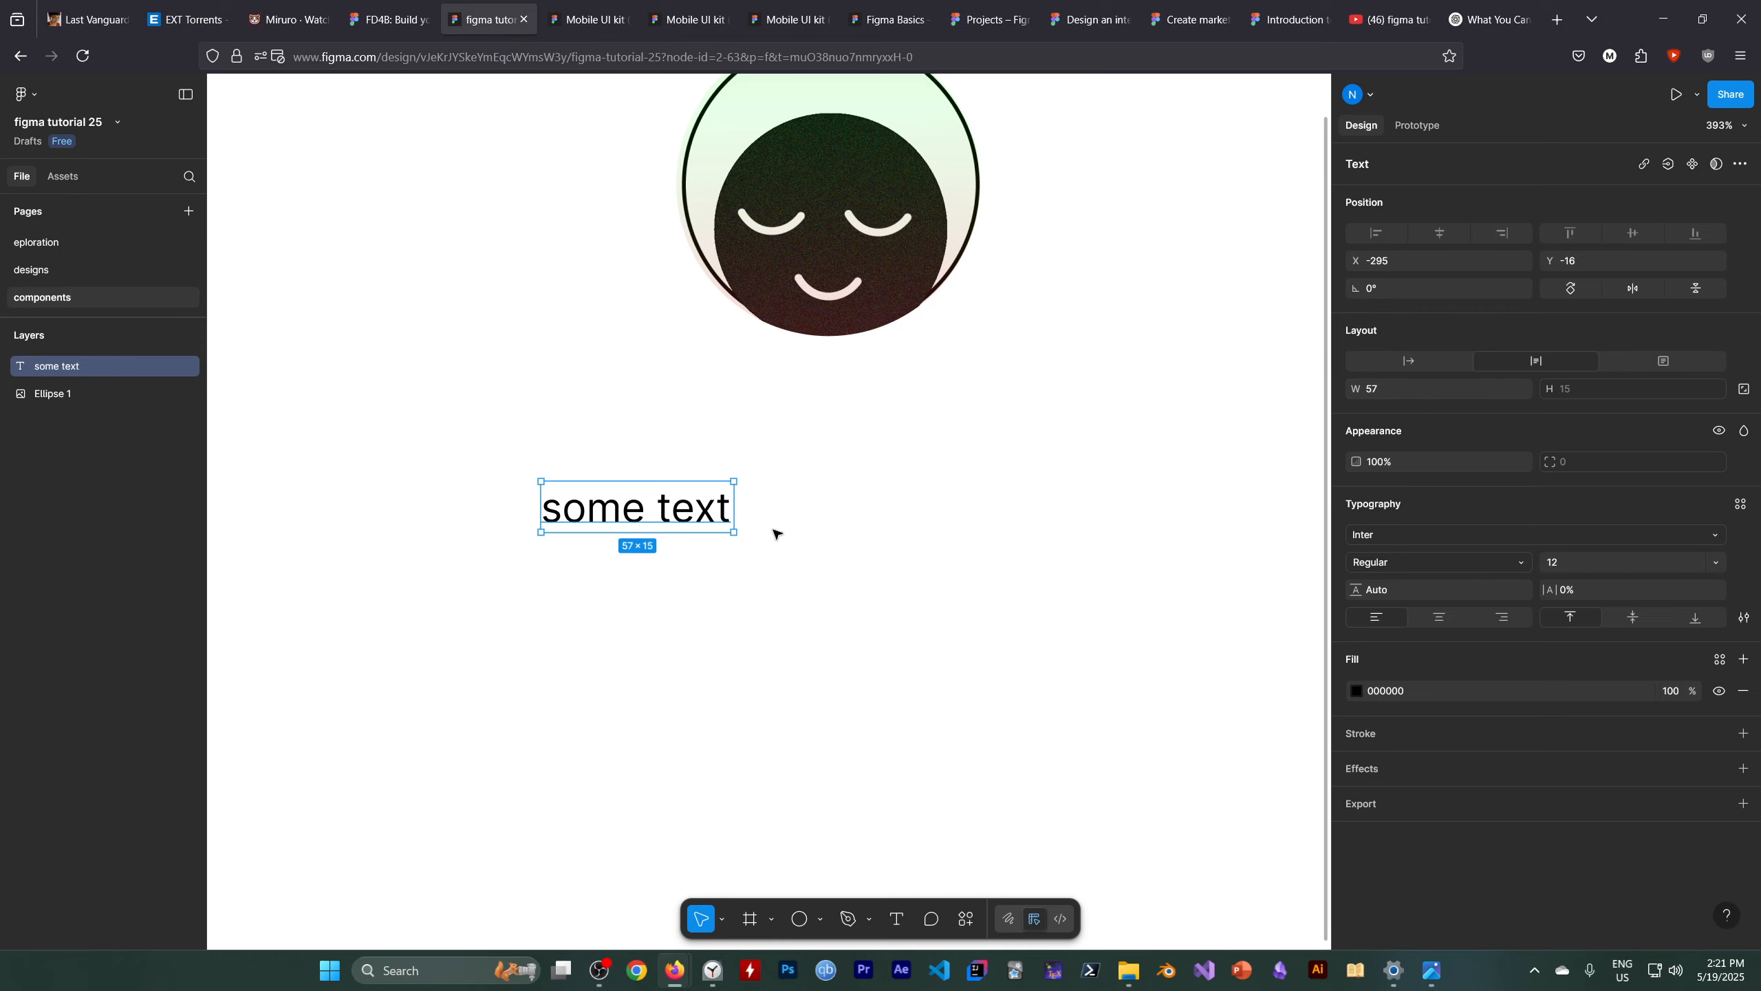
drag(735, 502, 955, 507)
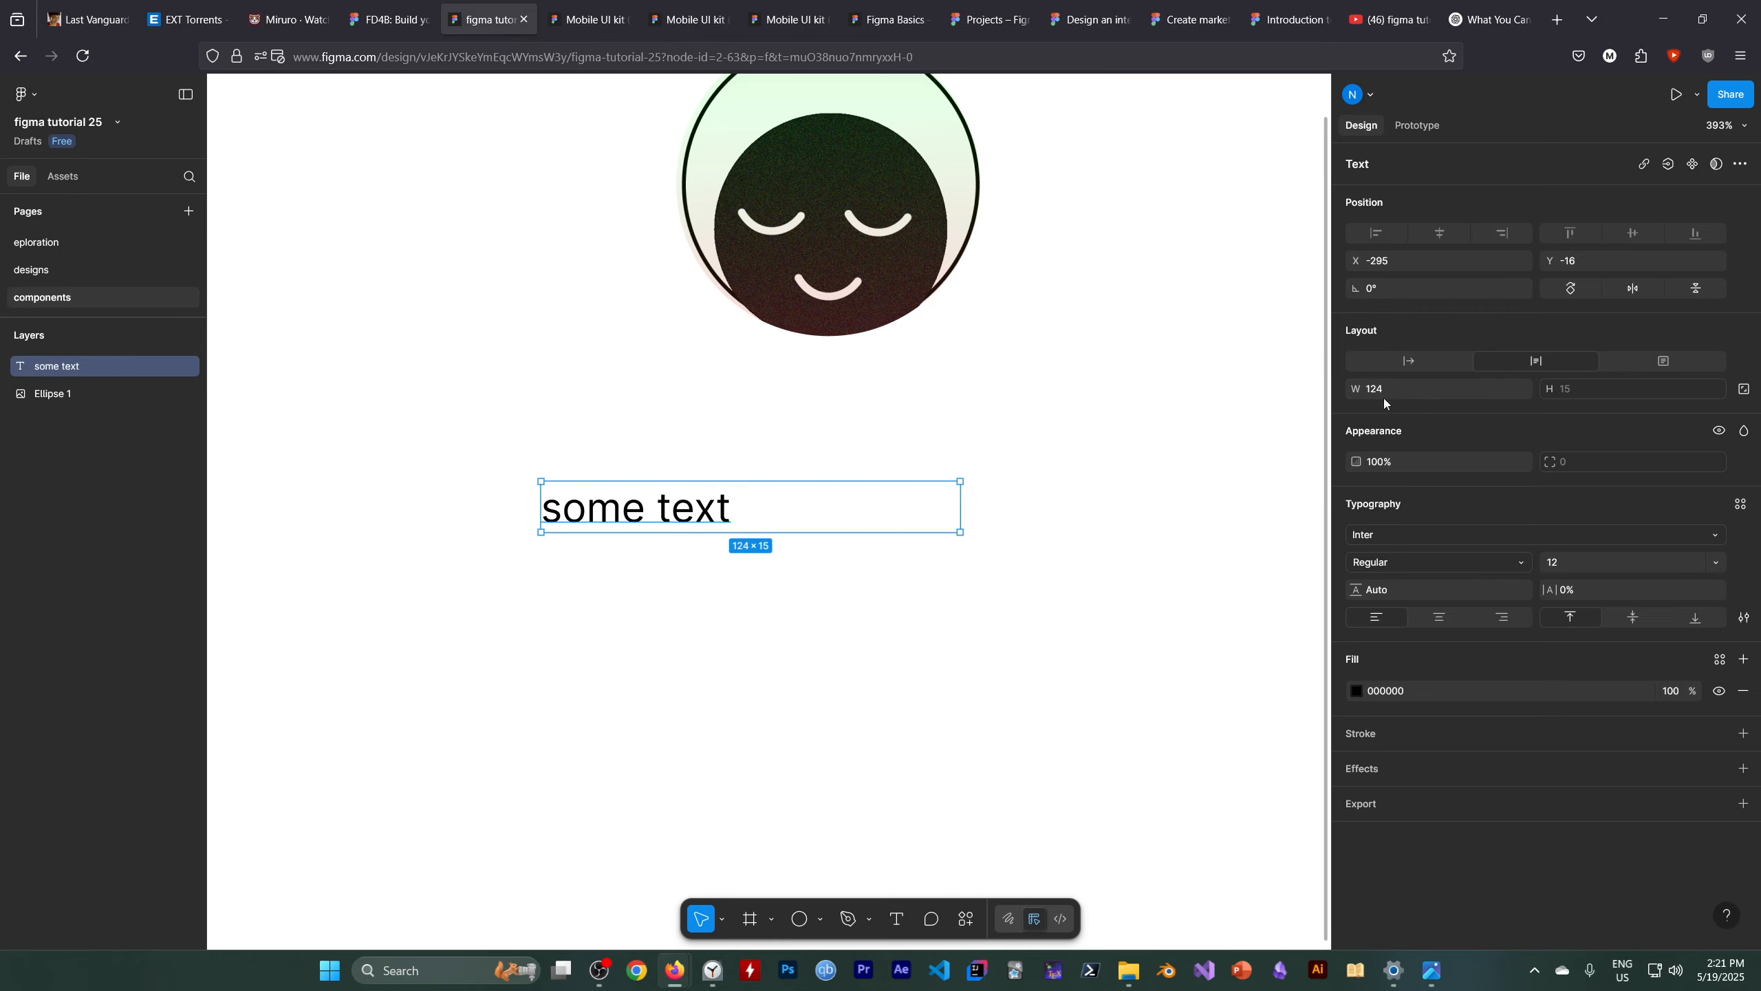
click(754, 513)
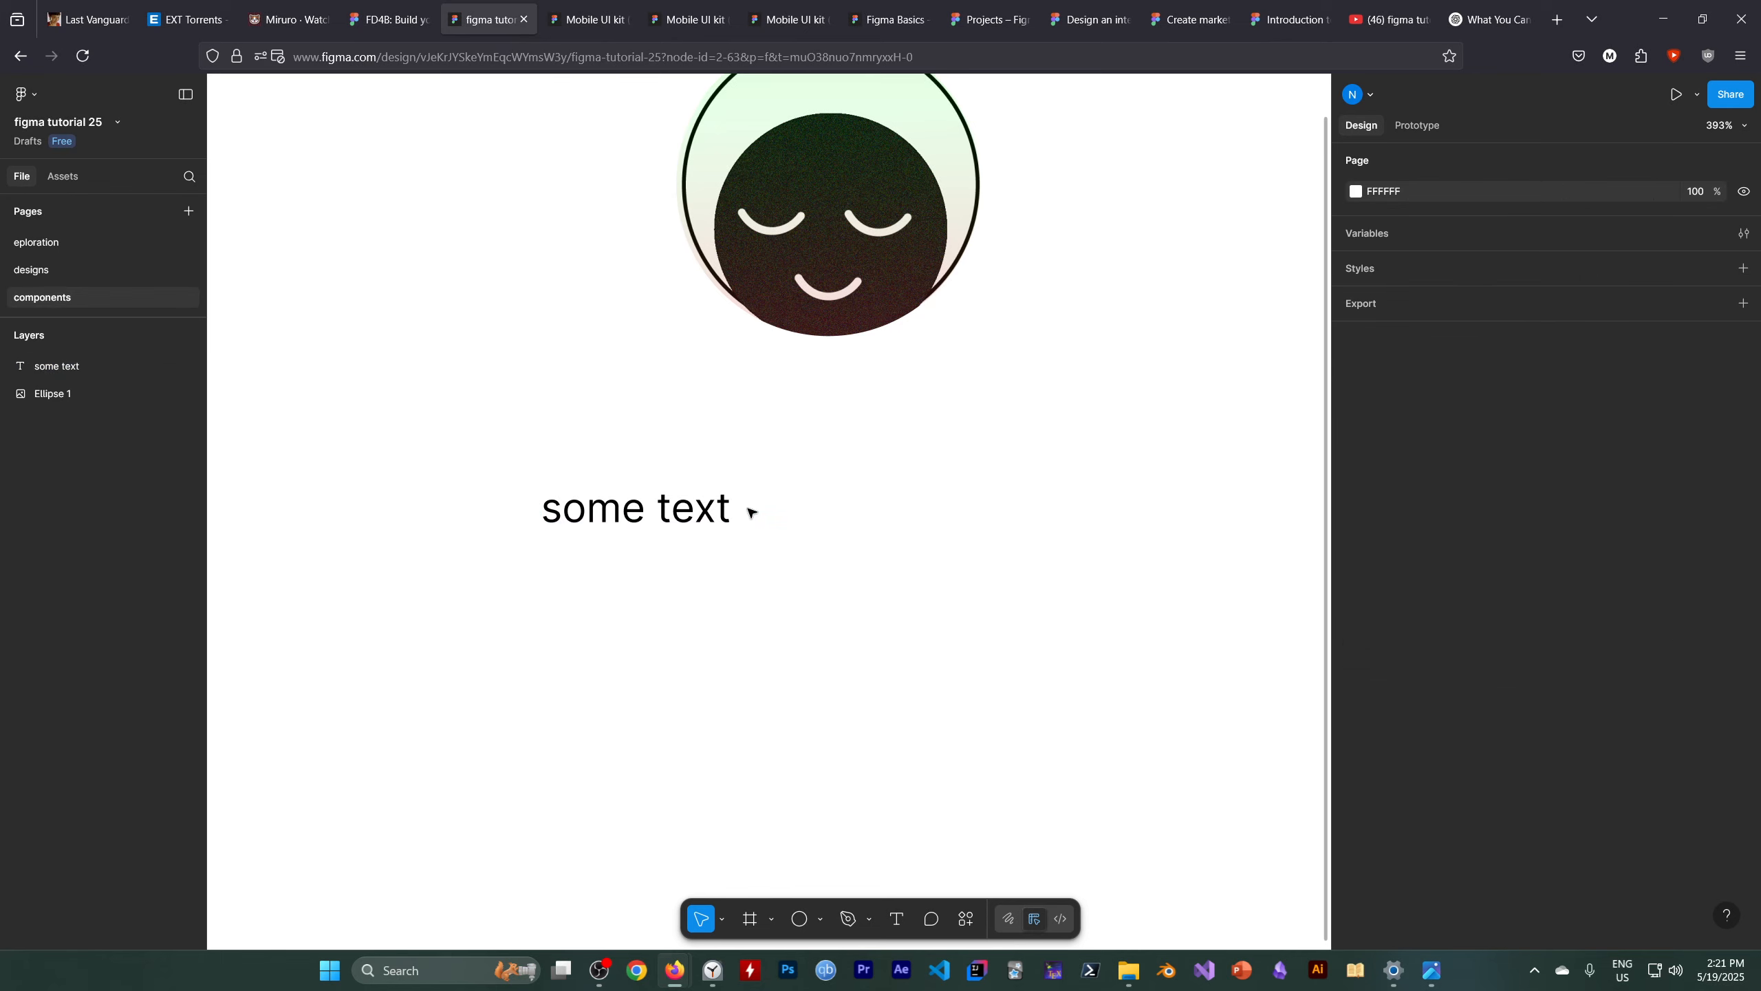
click(649, 522)
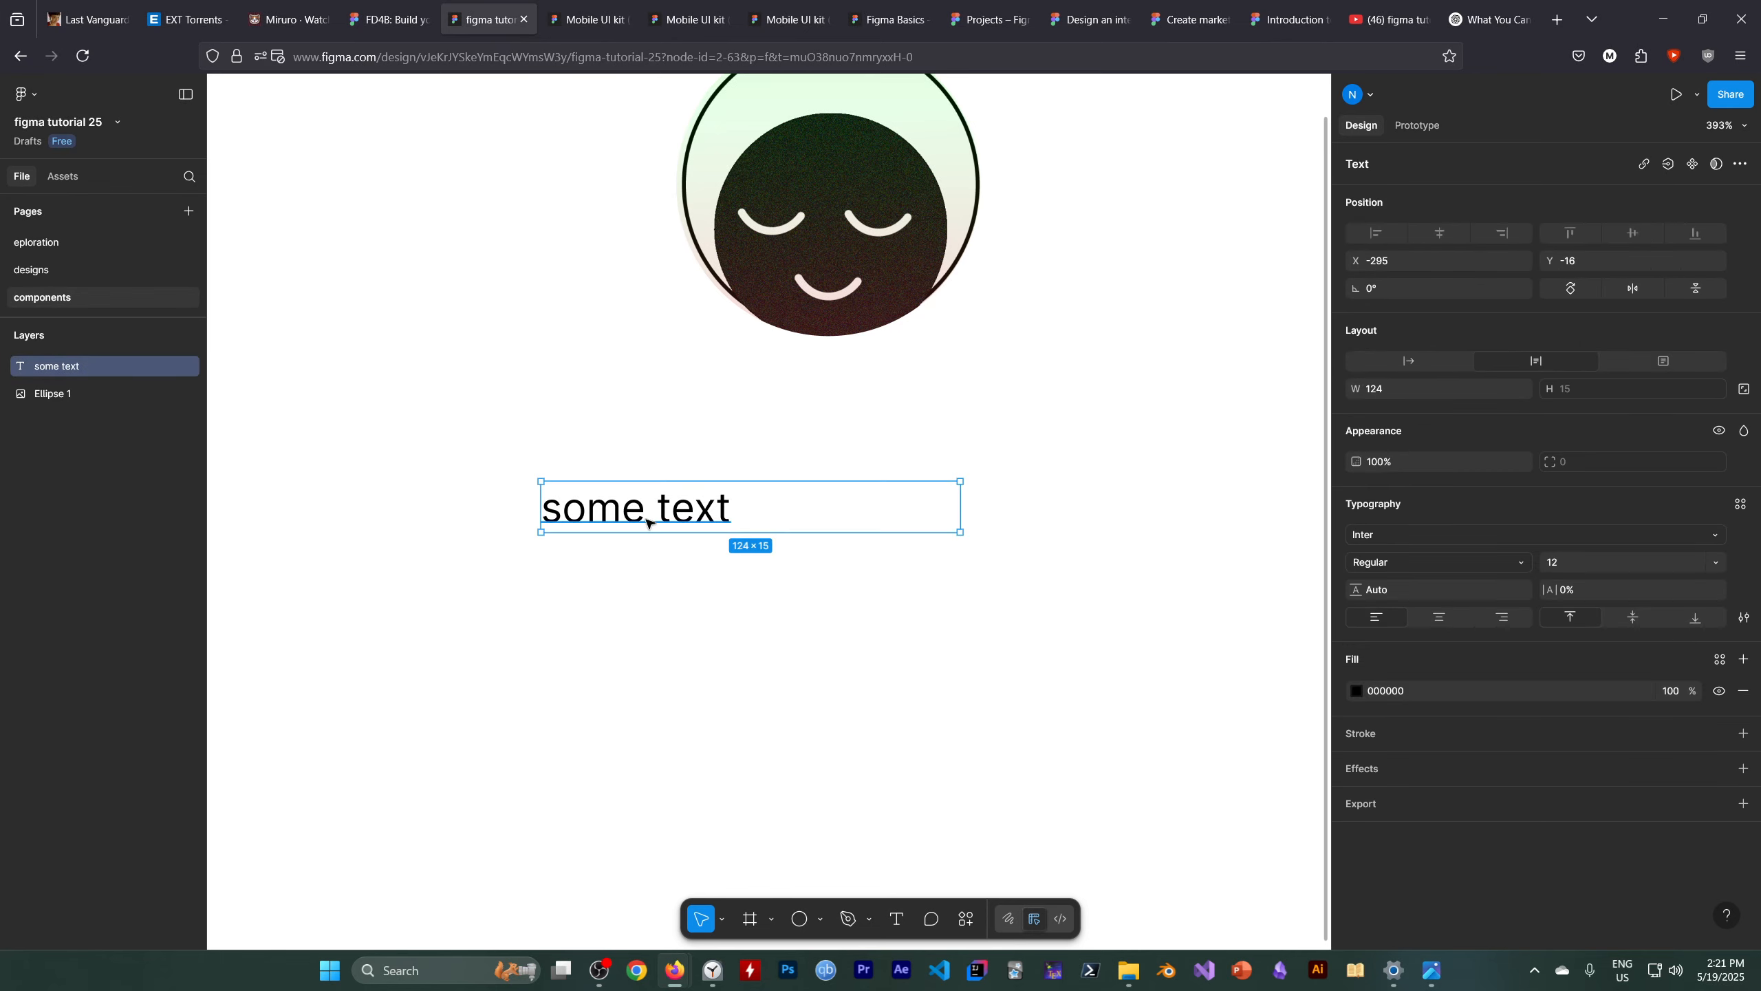
Add a second line reading "some text" inside the text layer
double_click(704, 513)
click(737, 512)
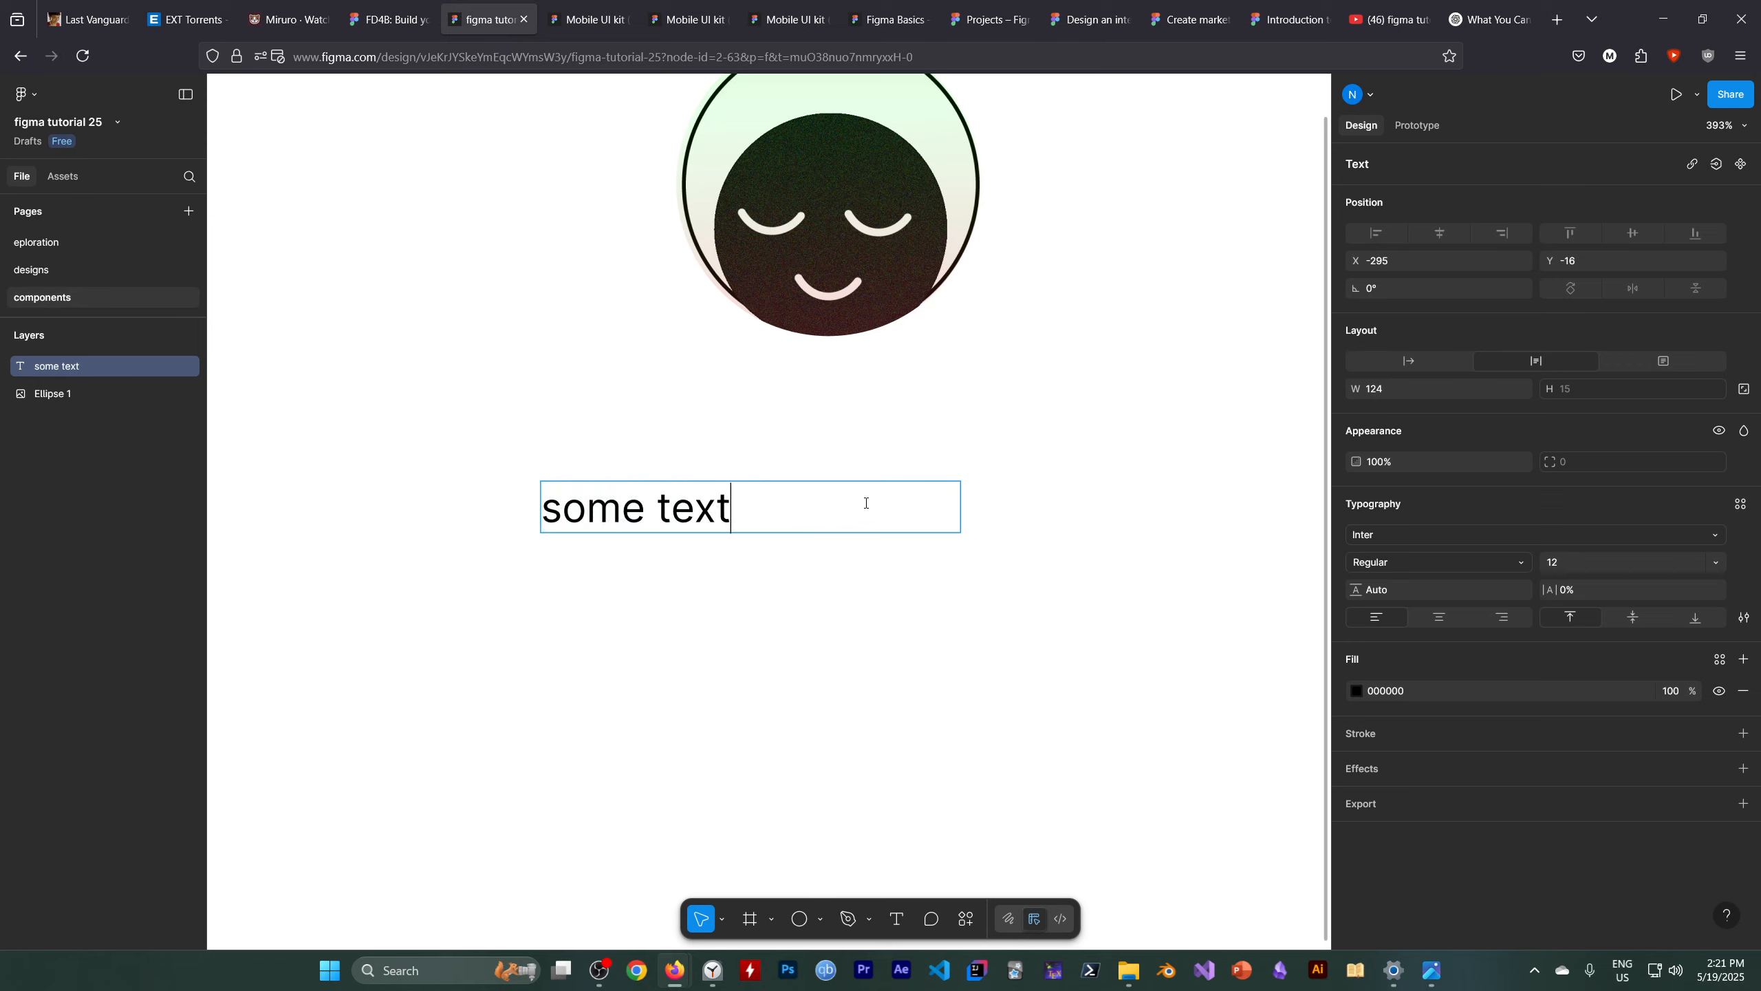
key(Return)
text(df)
key(BackSpace)
key(BackSpace)
text(s)
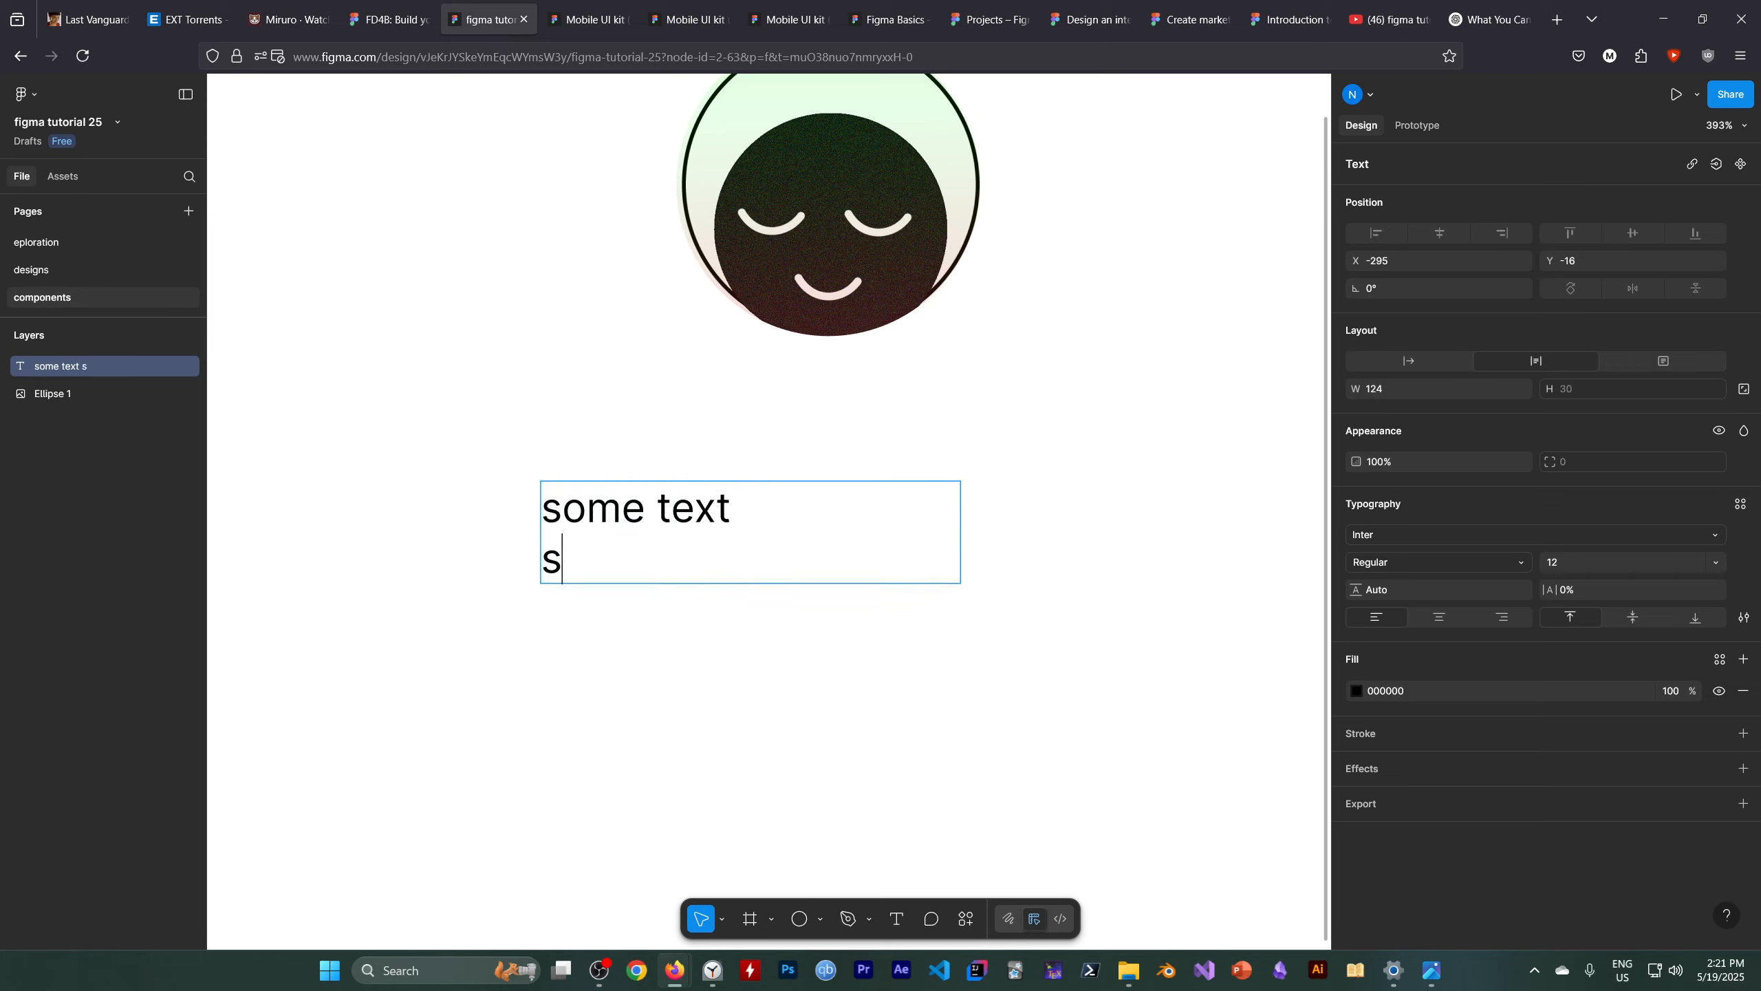
text(ome text)
key(Return)
Fill the text box with several lines of filler characters to test line wrapping
text(d)
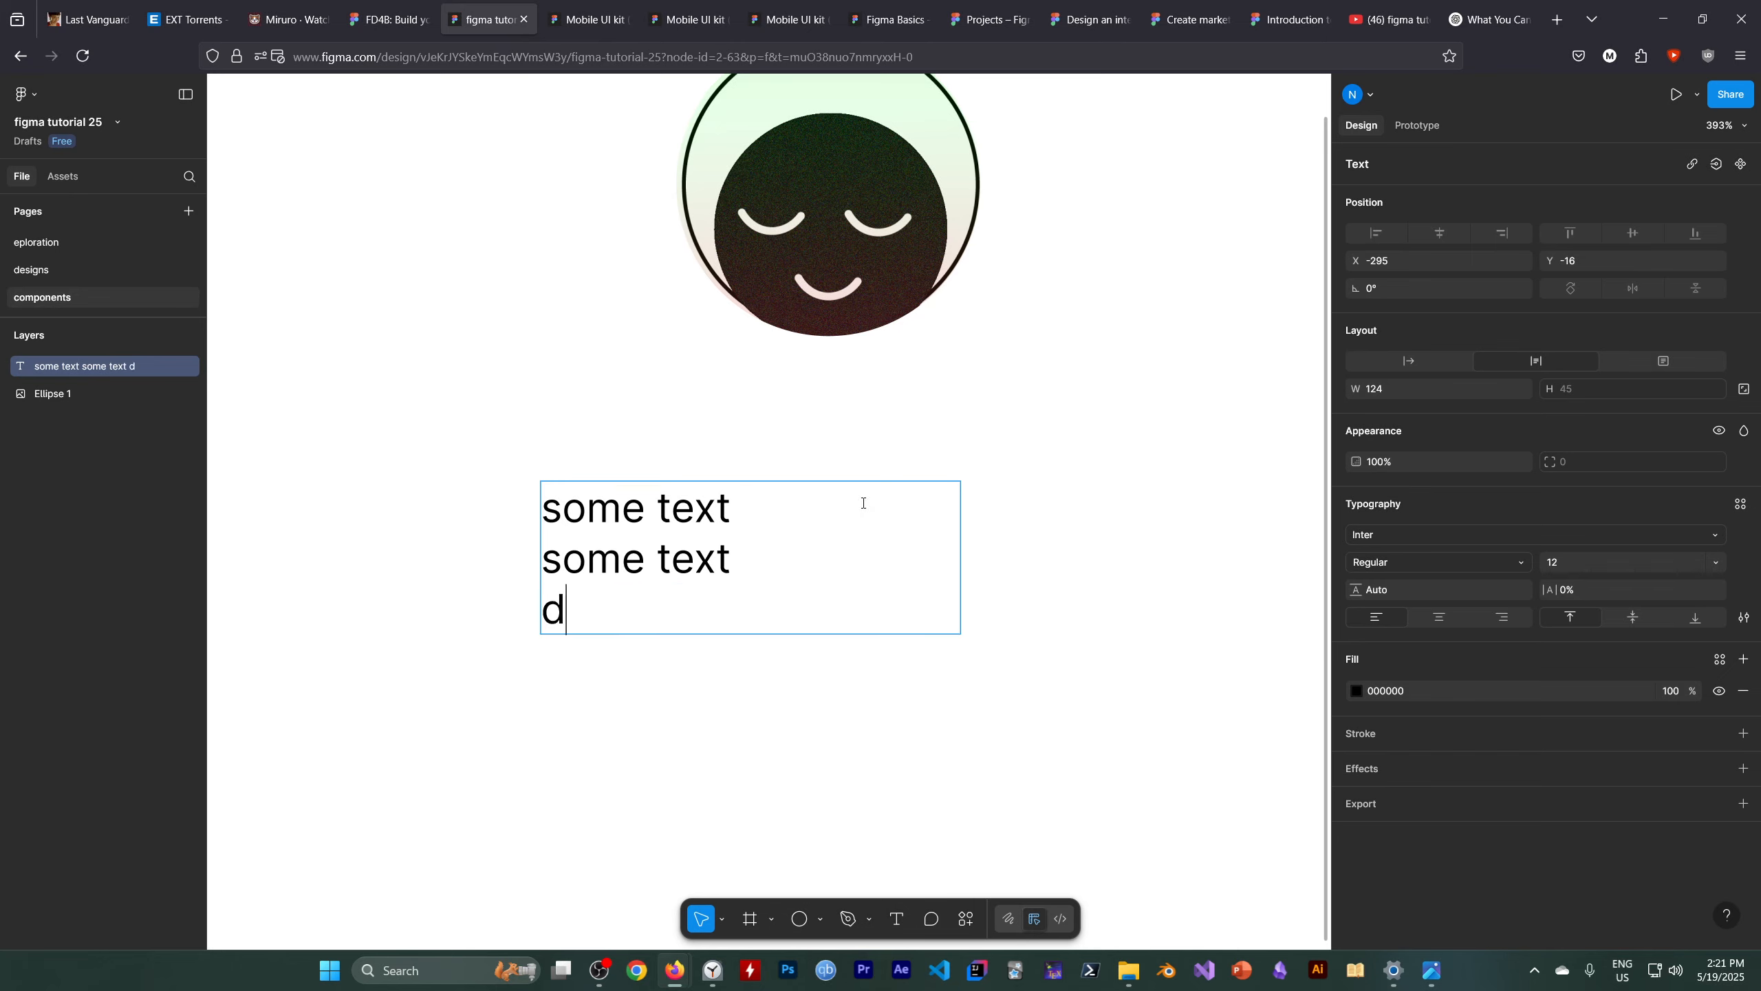
text(fsdfdsfdsfdfdfdfdfd)
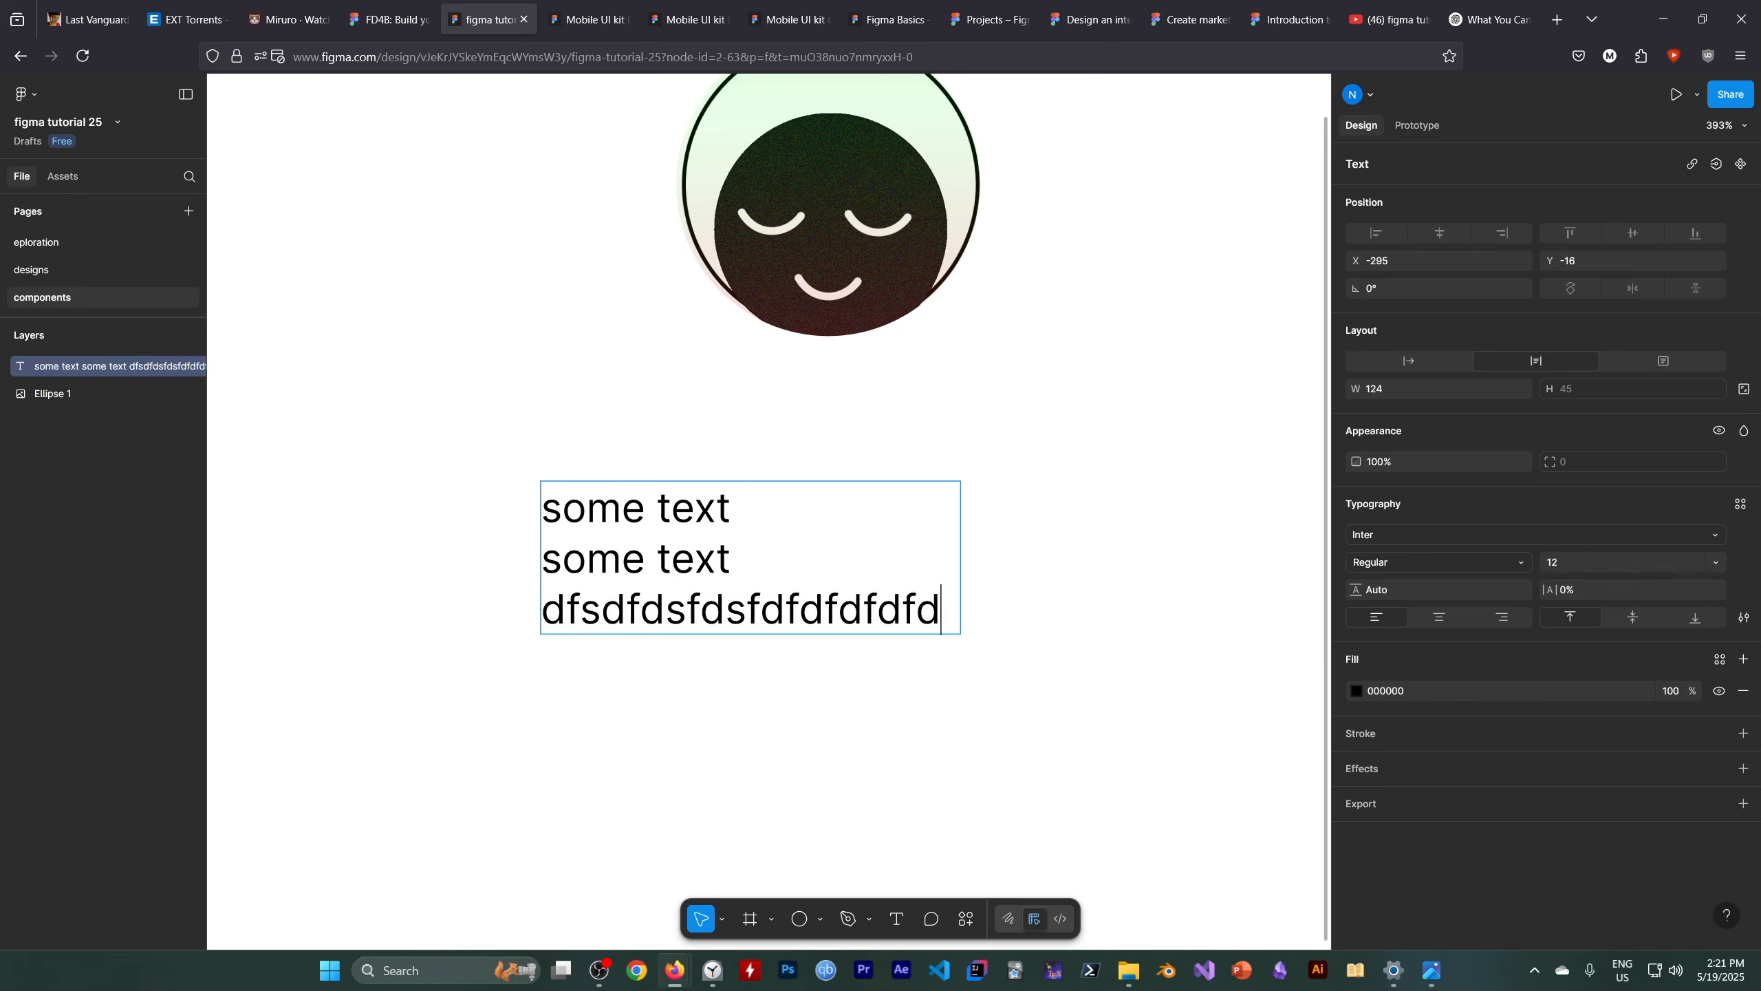
text(fdfdfdfdfdfdfd)
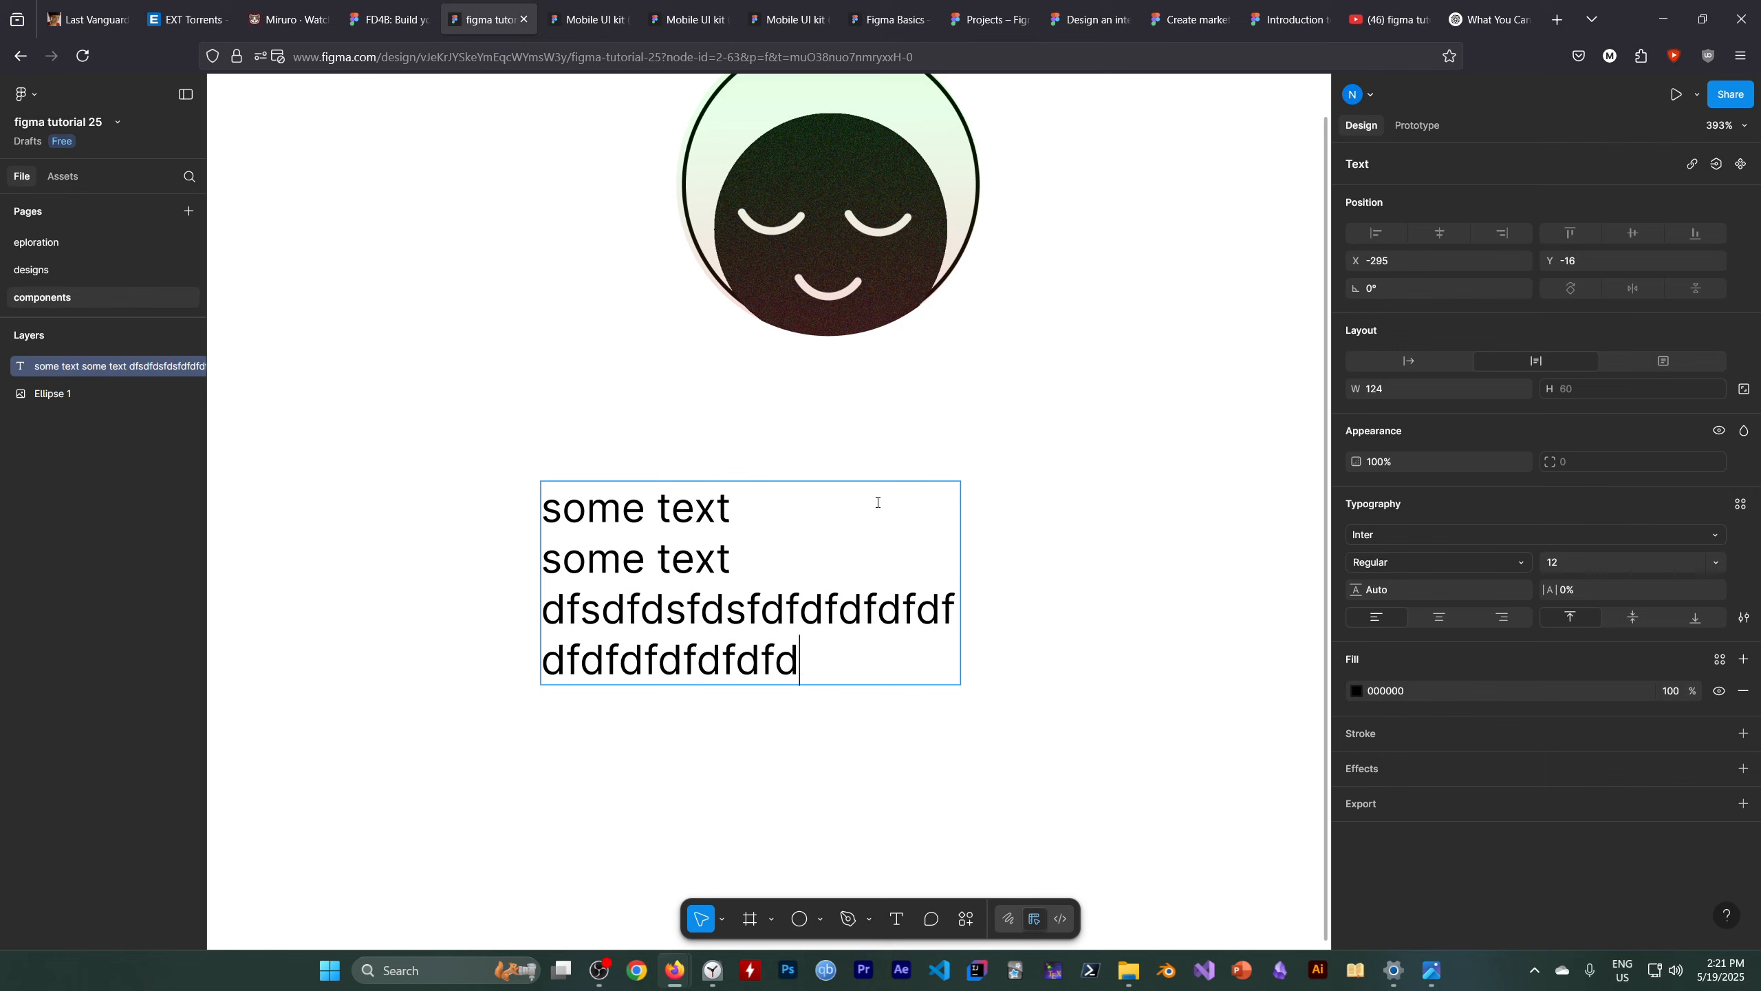
key(BackSpace)
text(fddfdfd)
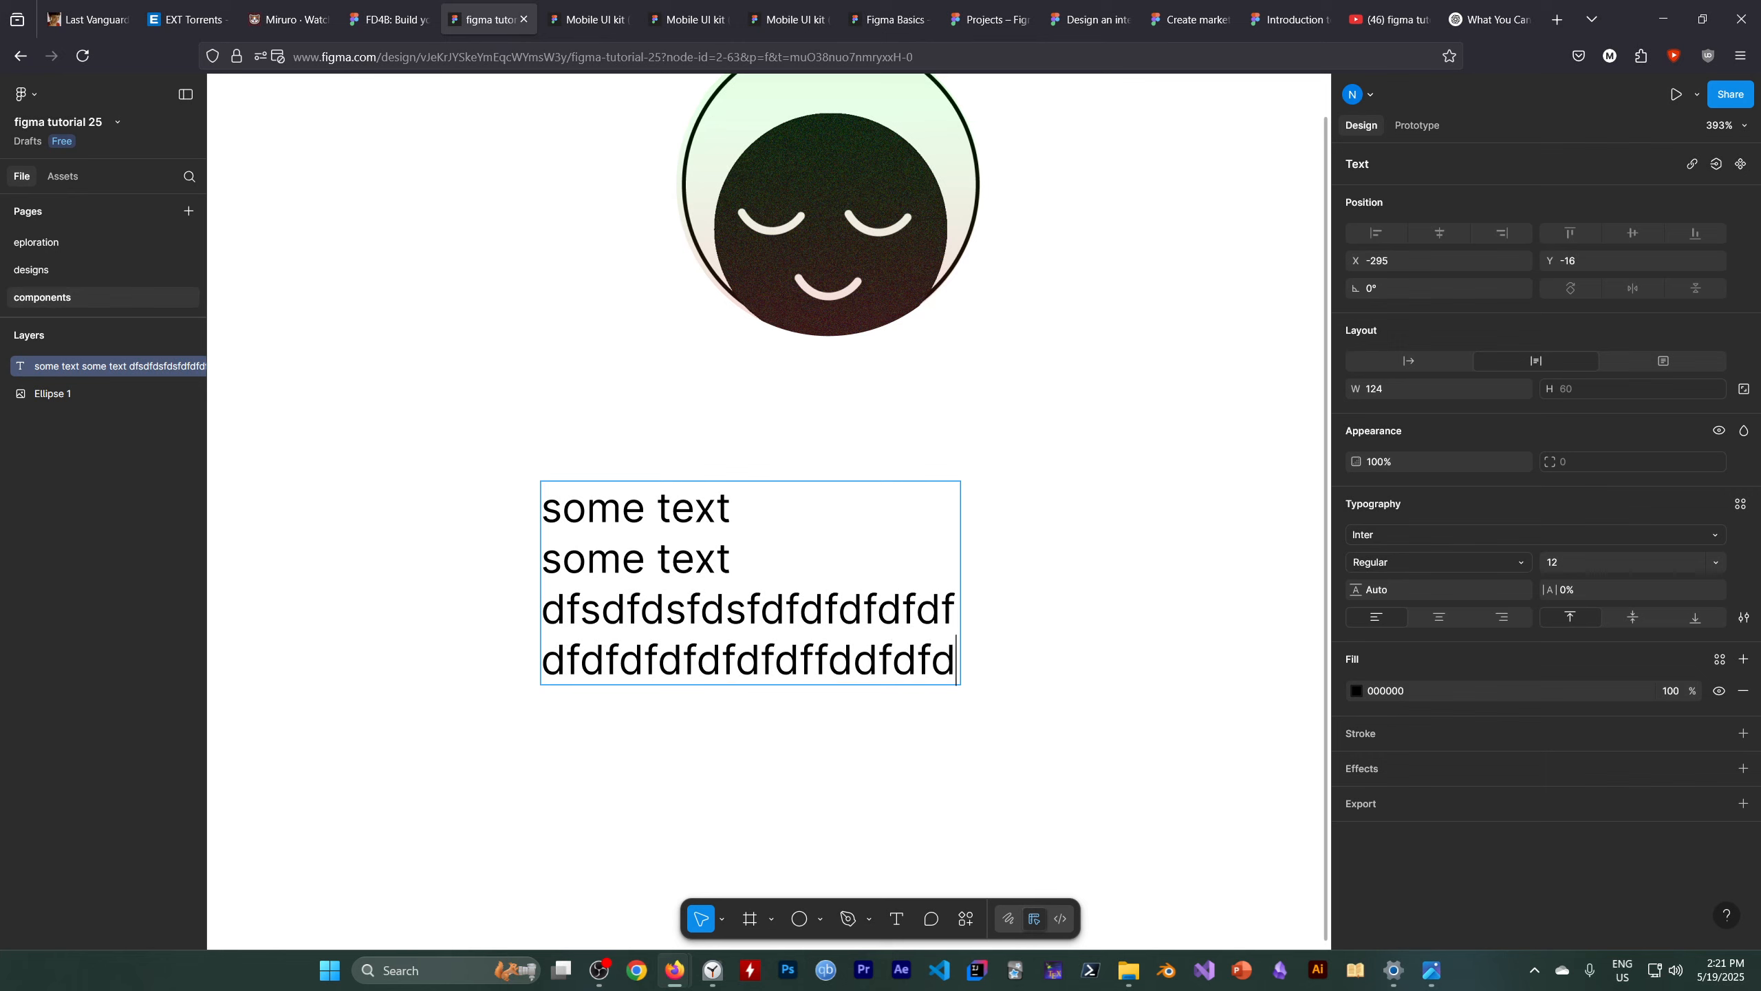
text(f)
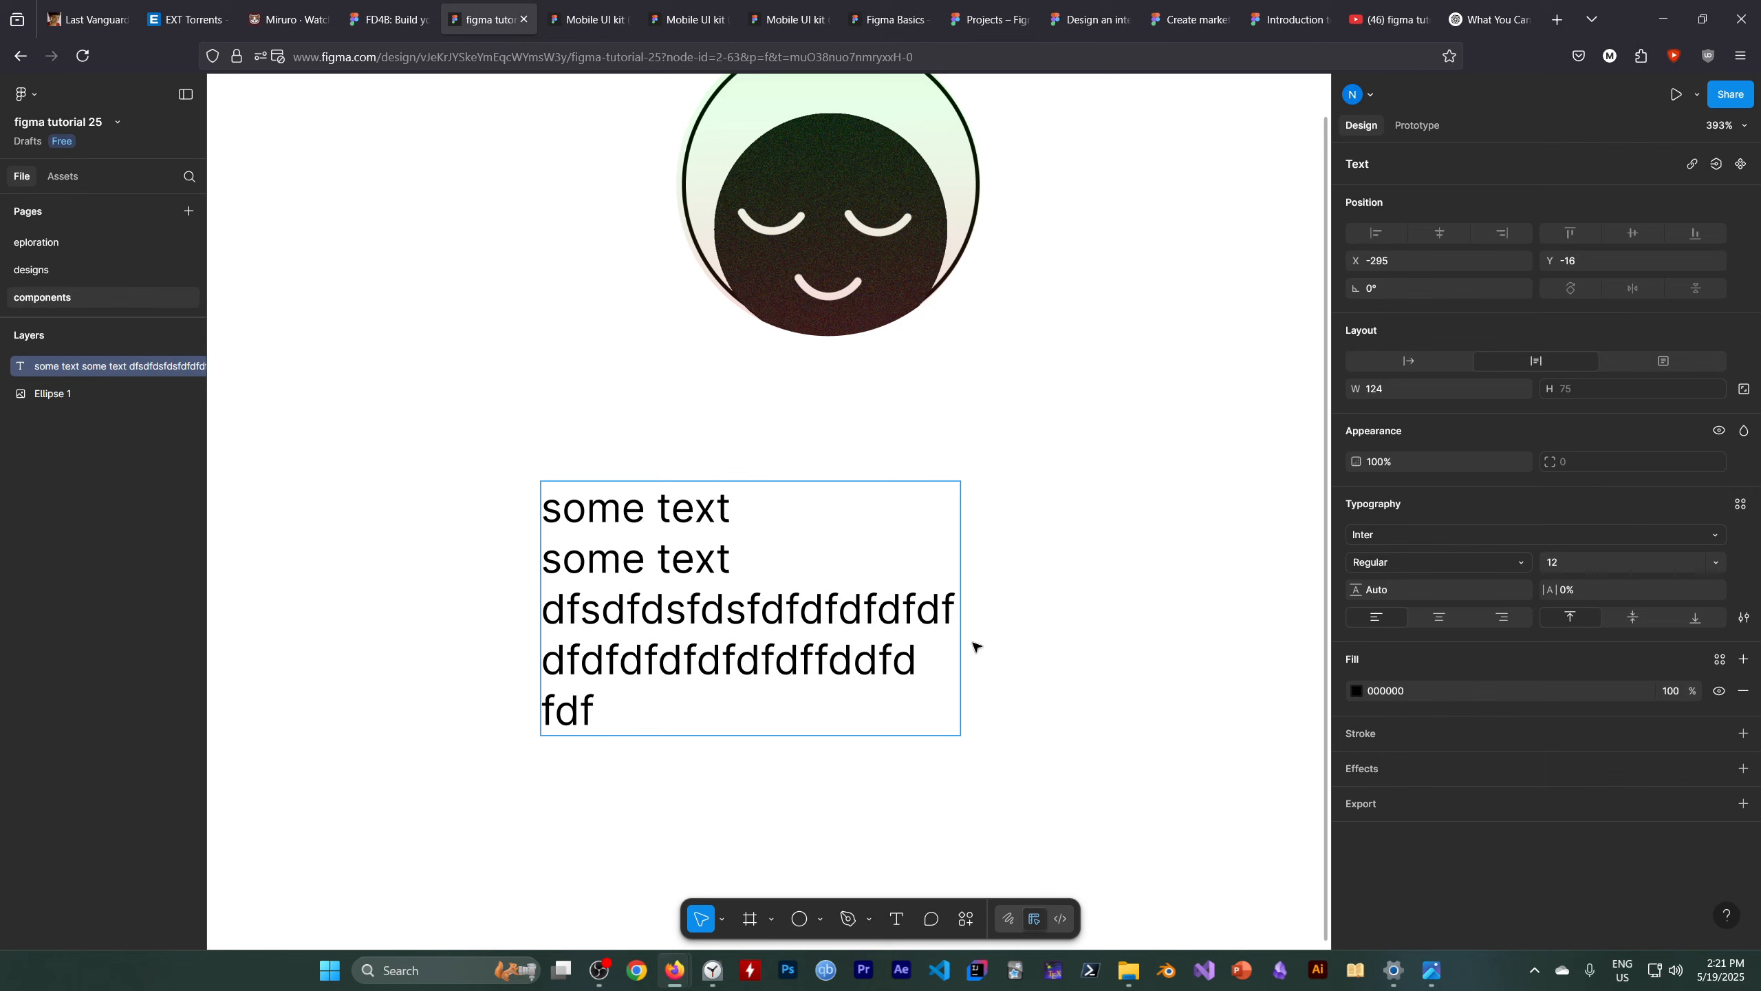
text(fdfdfdfdfd)
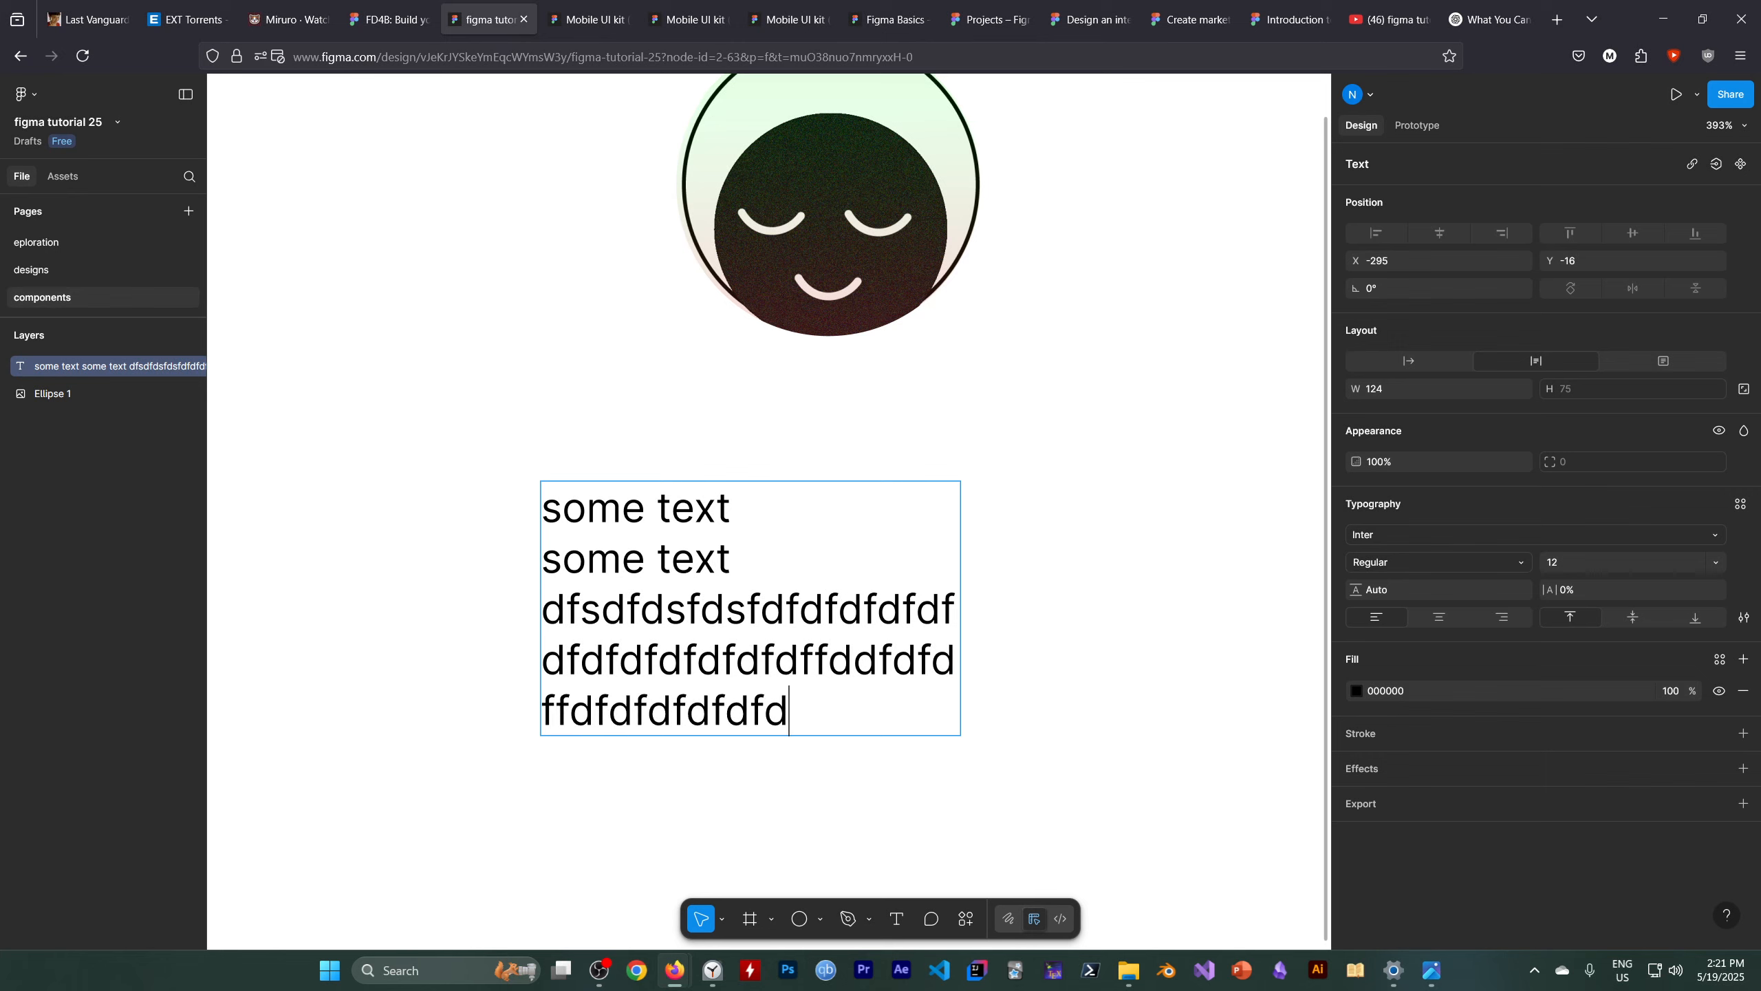
text(fdfdfdfddfsf)
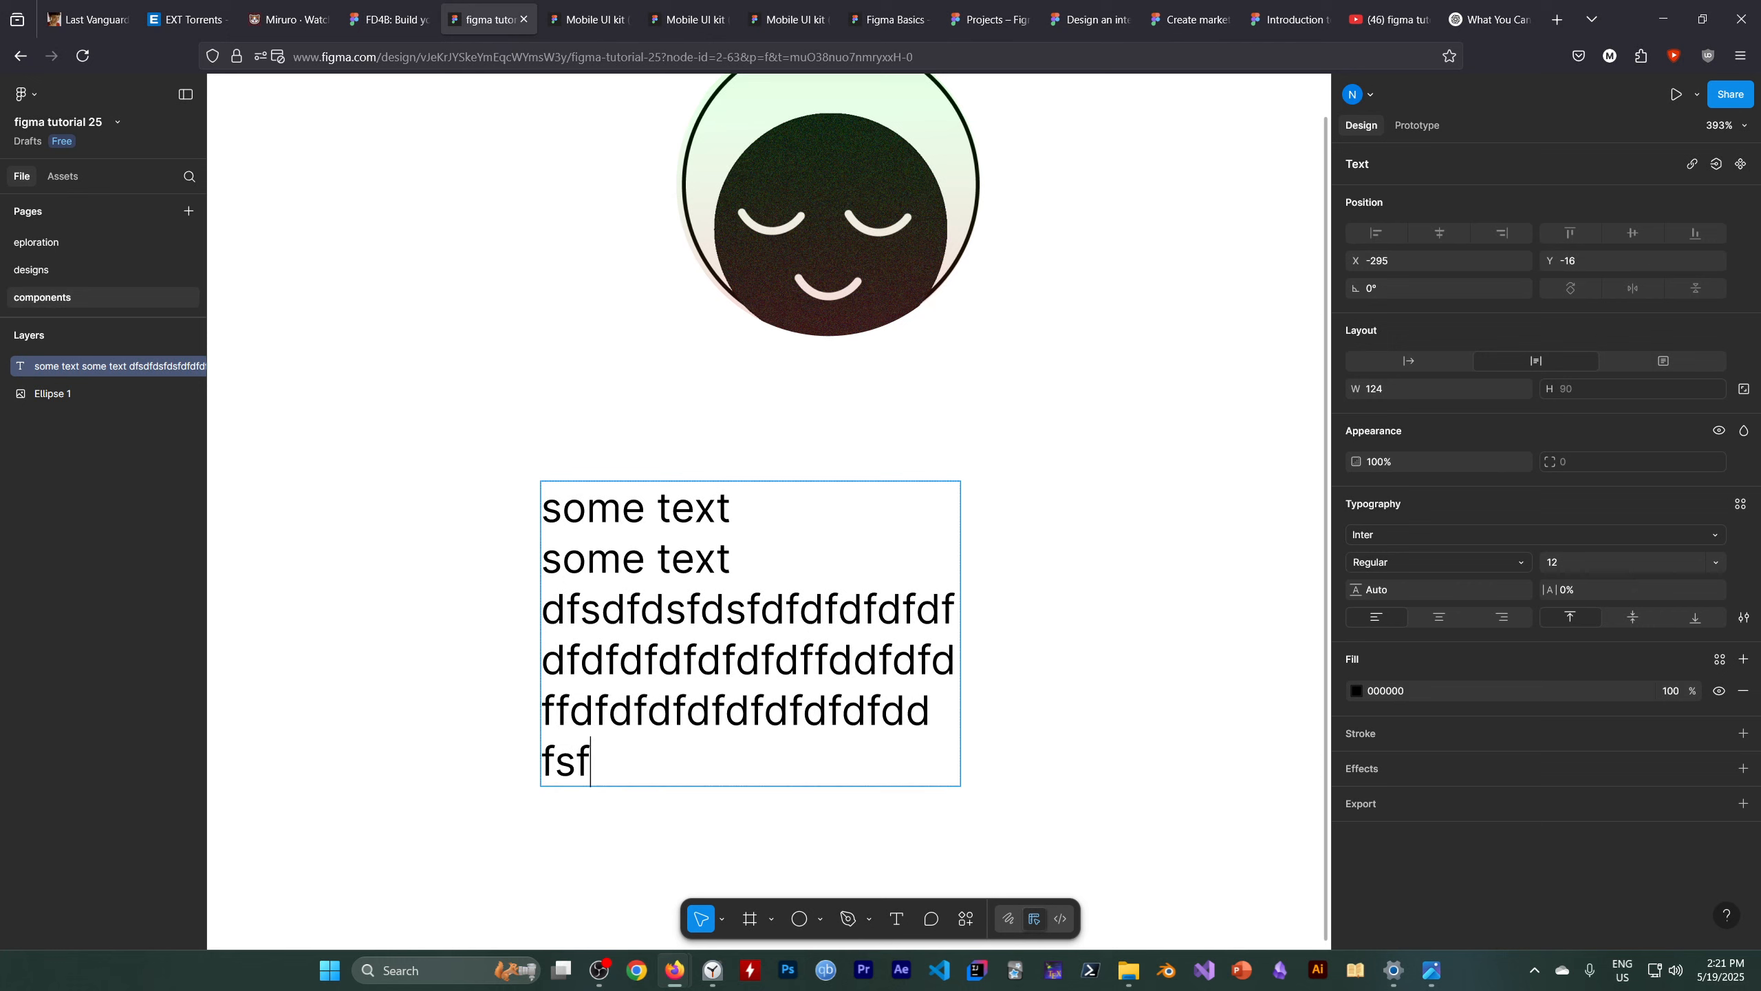
text(sfsdfsdfsdfdsfsfs)
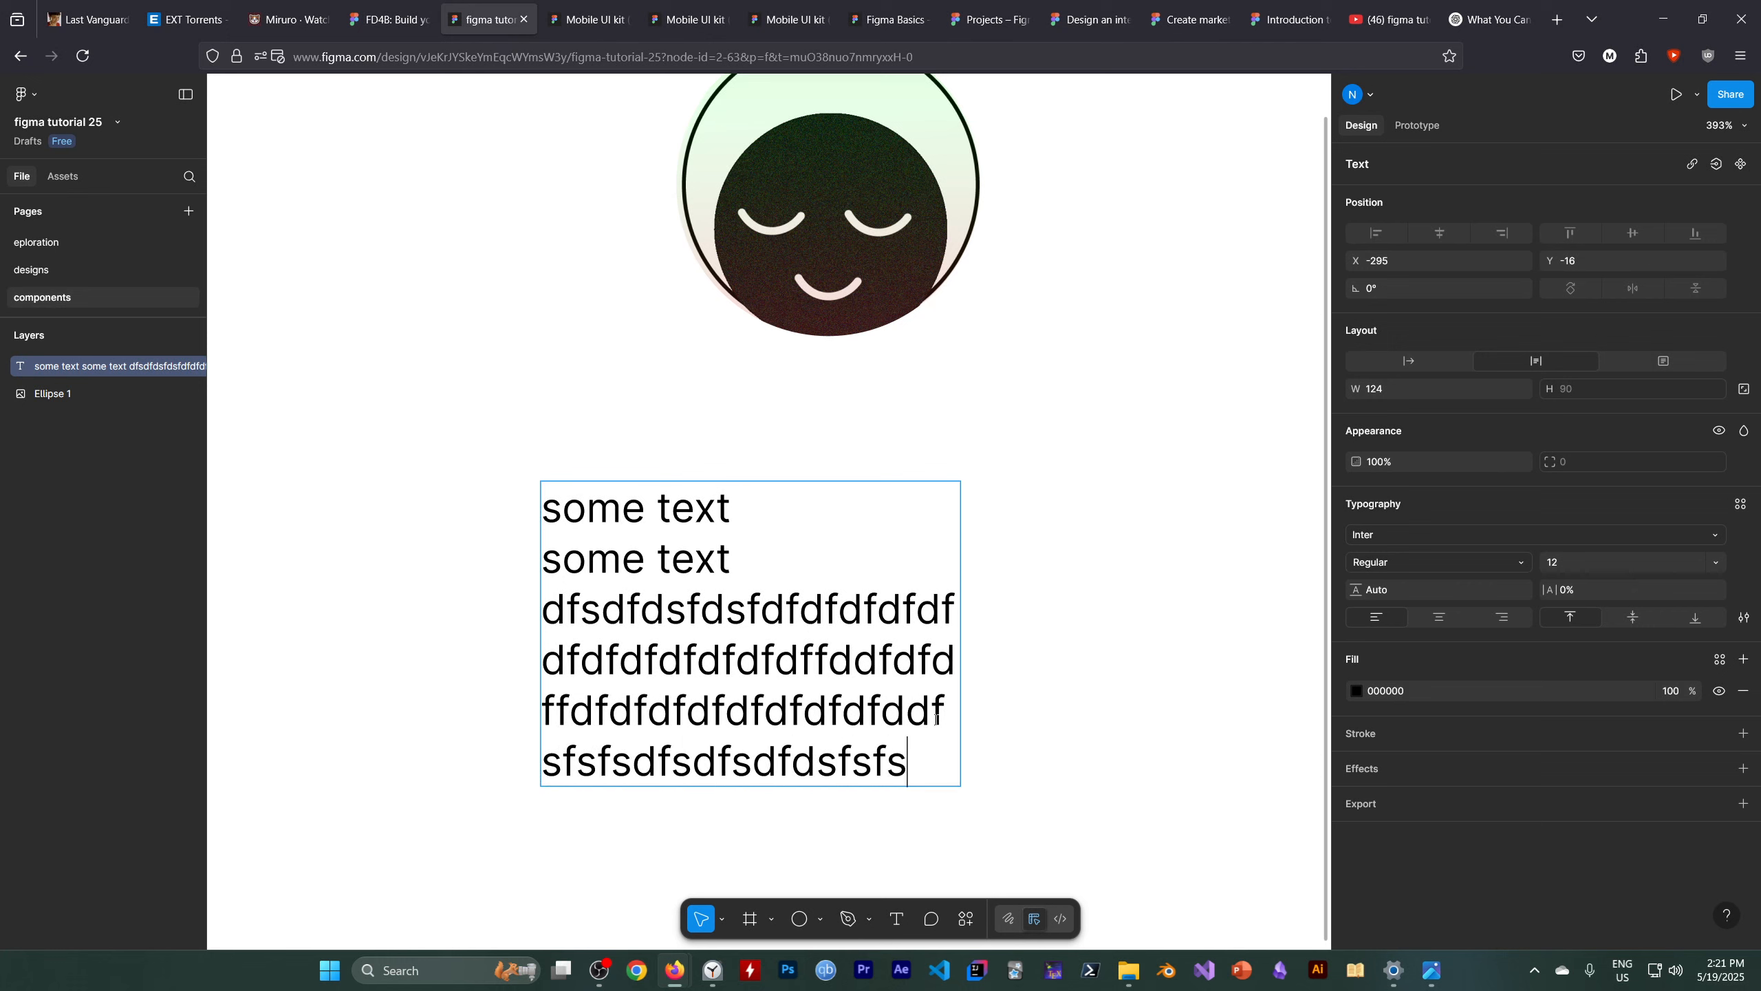
text(fs)
key(Escape)
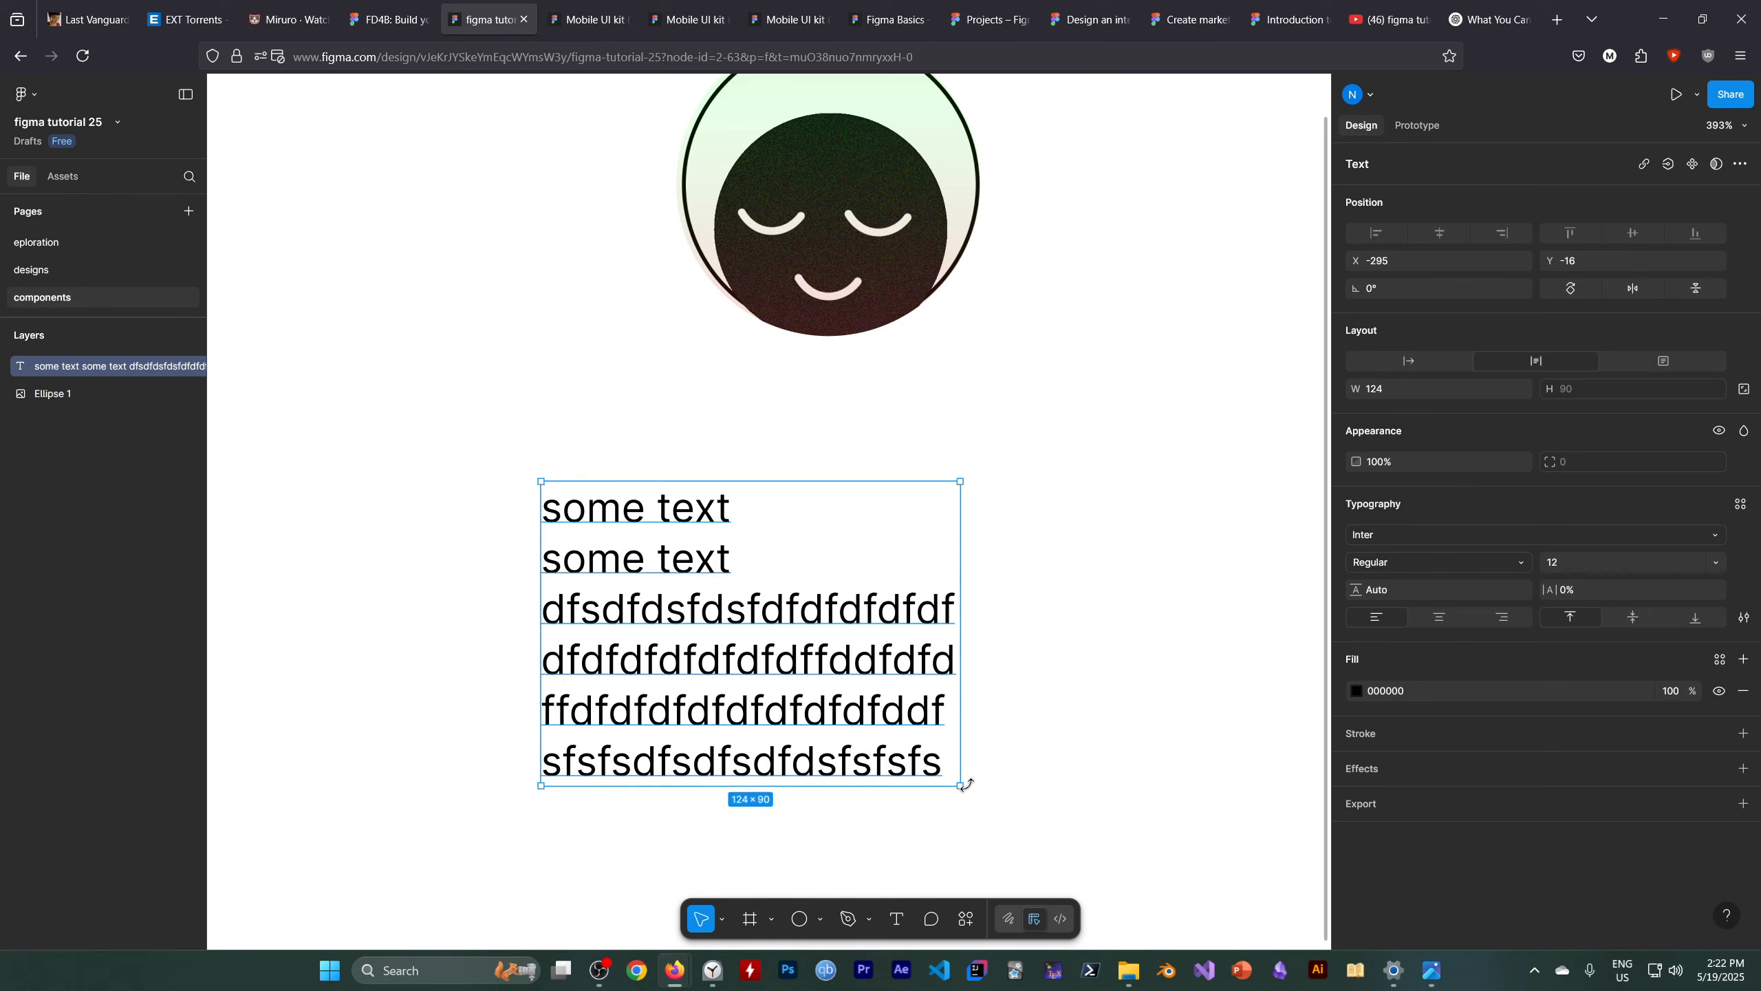
Resize the text box to a fixed size of about 197 × 109 px so the lines wrap wider
drag(960, 787, 1205, 847)
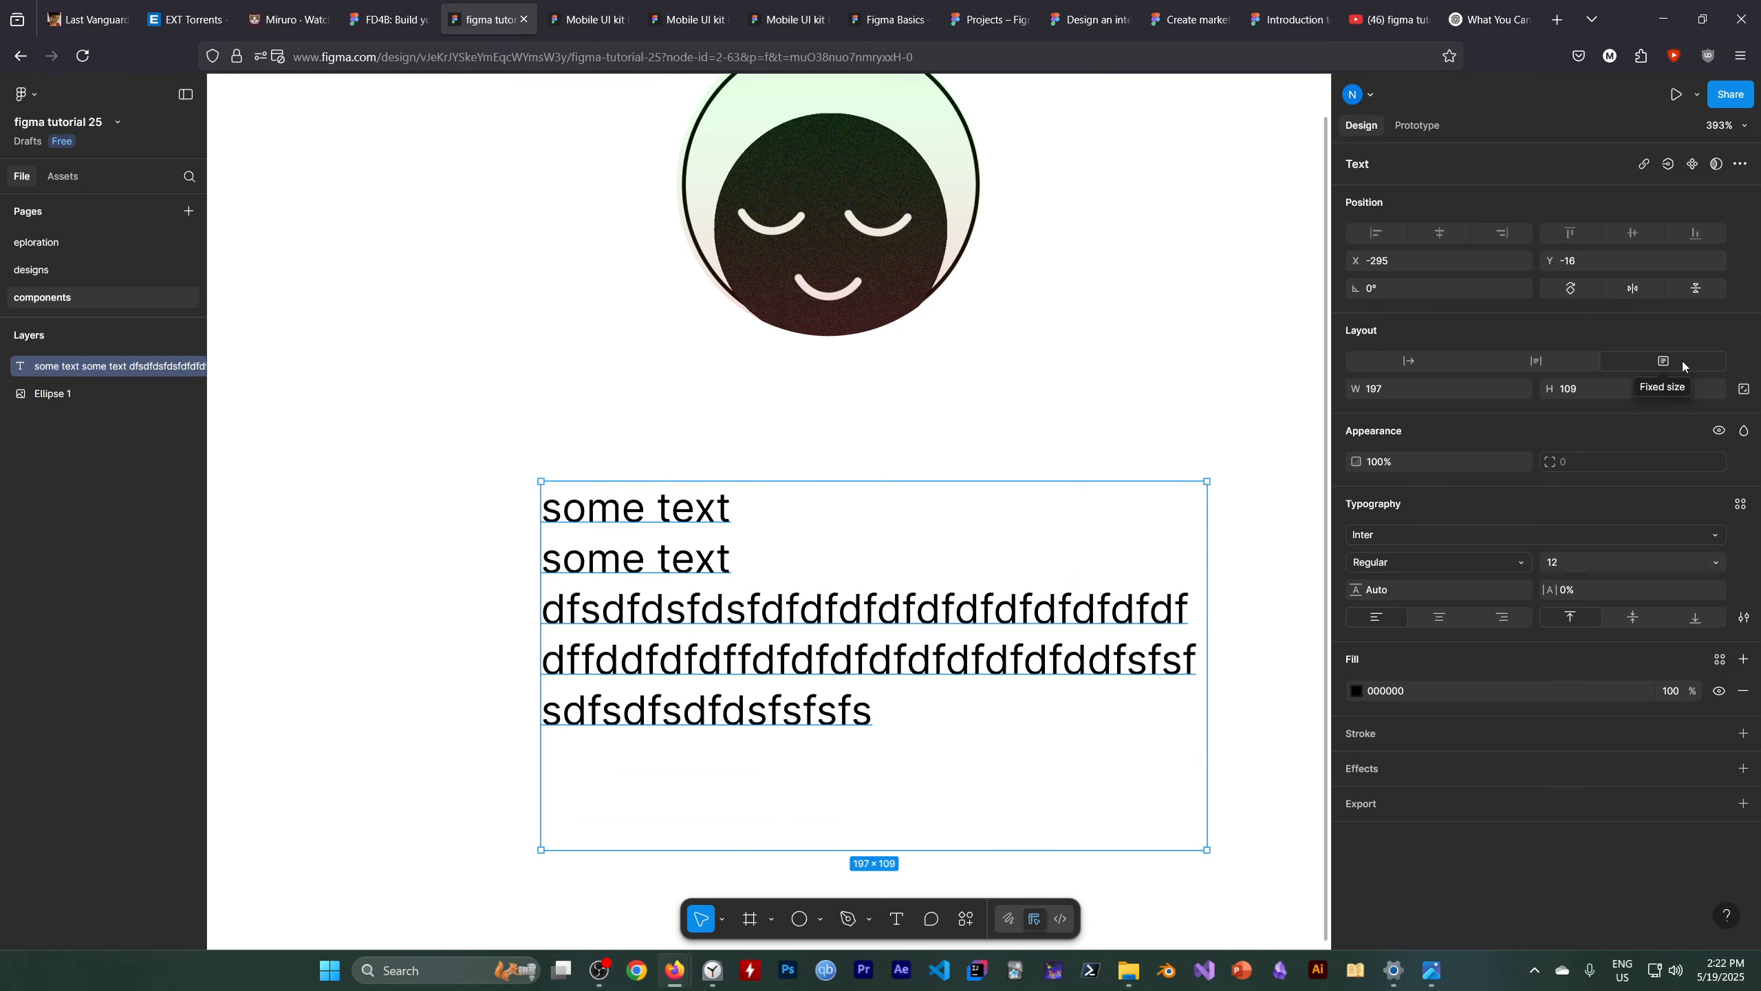
click(901, 722)
click(865, 725)
click(891, 715)
click(864, 710)
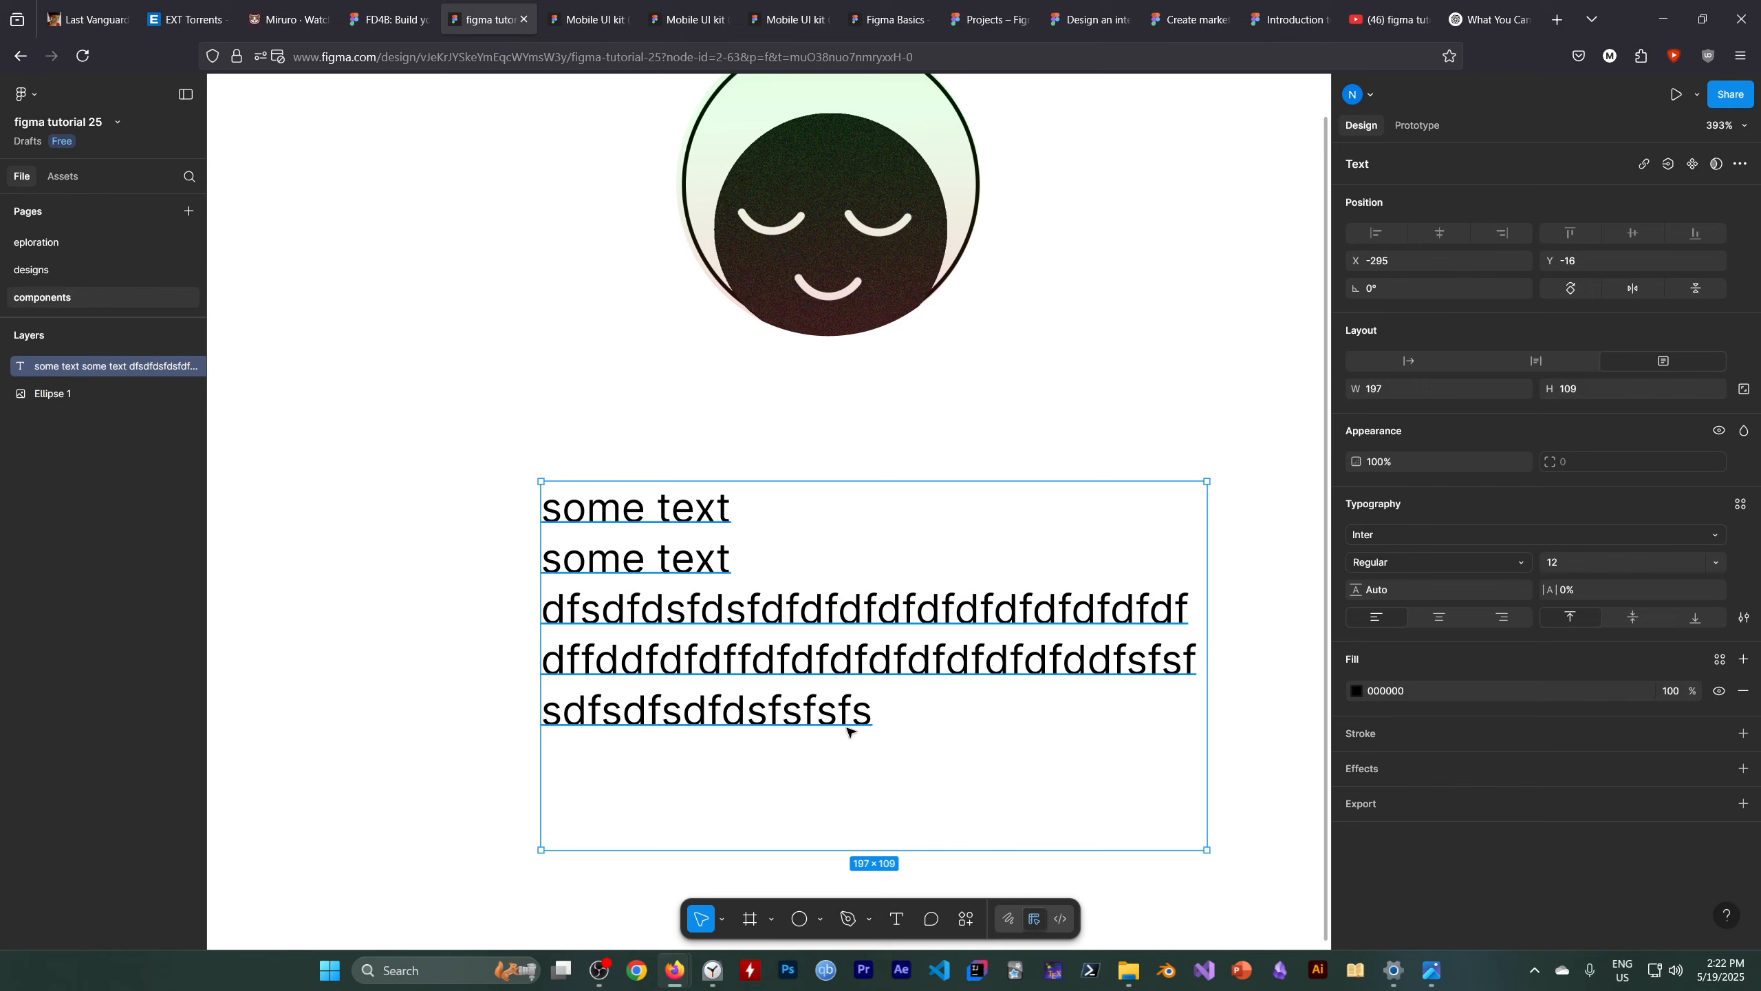
click(891, 719)
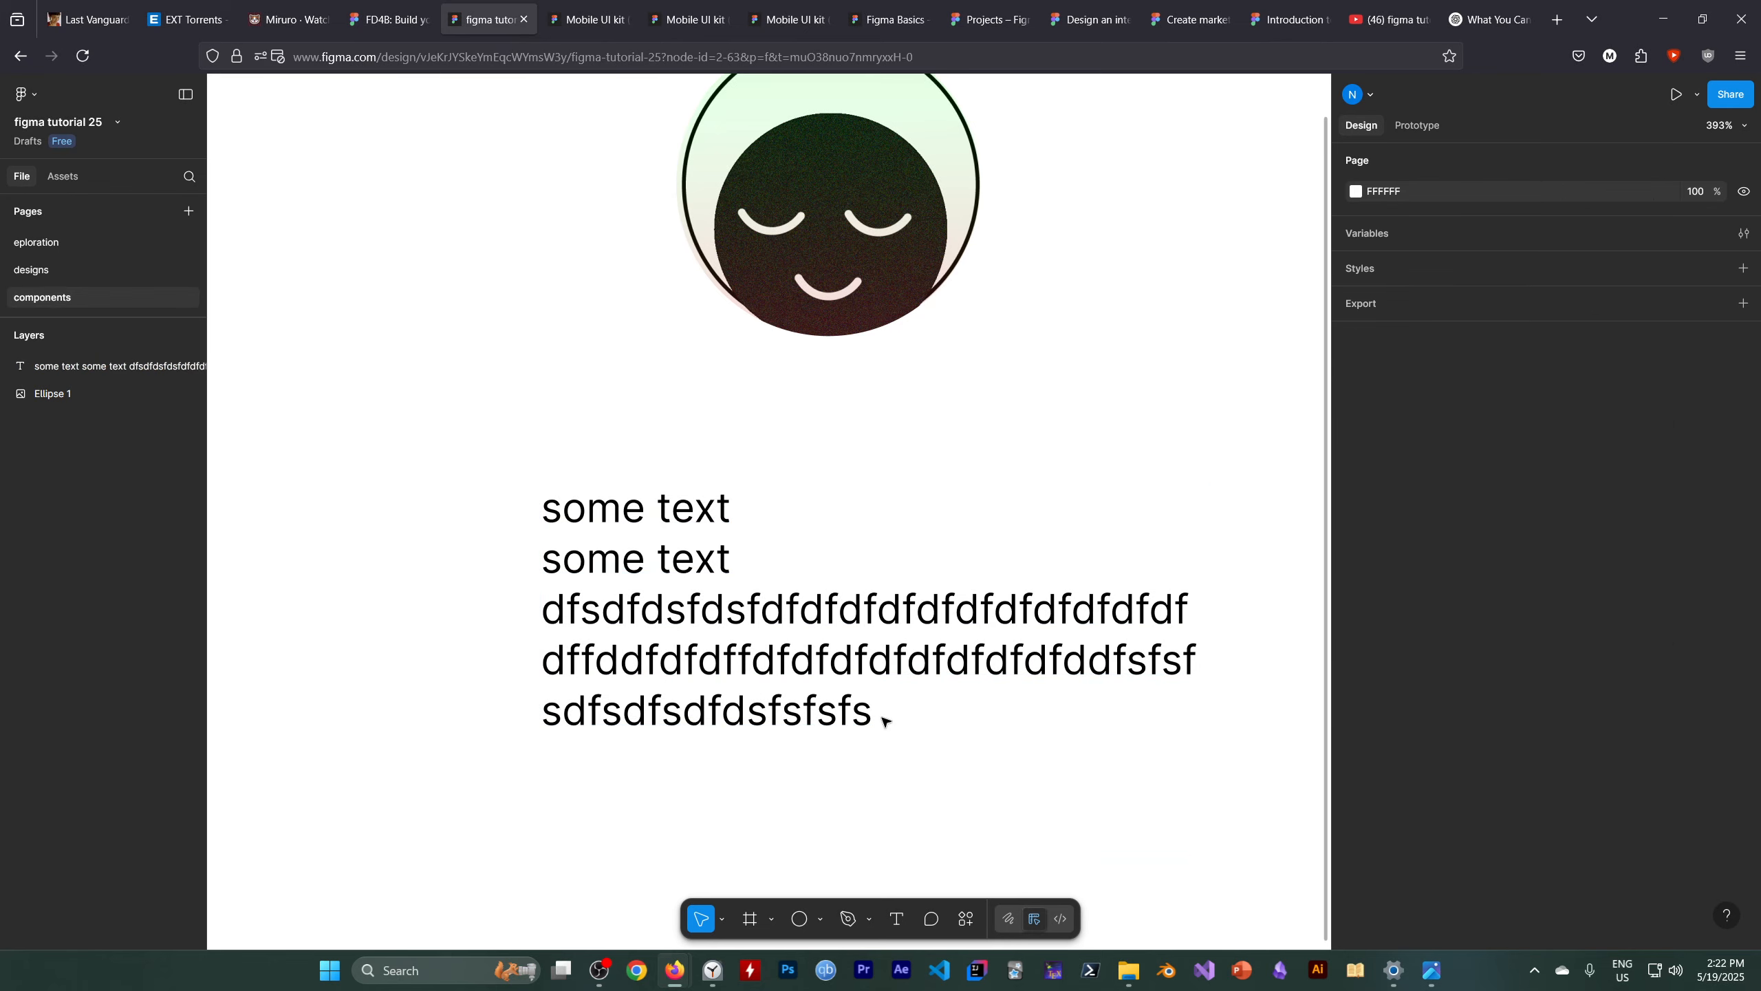
Browse the font list filtered to Google fonts and the available font weights for the text layer
click(683, 548)
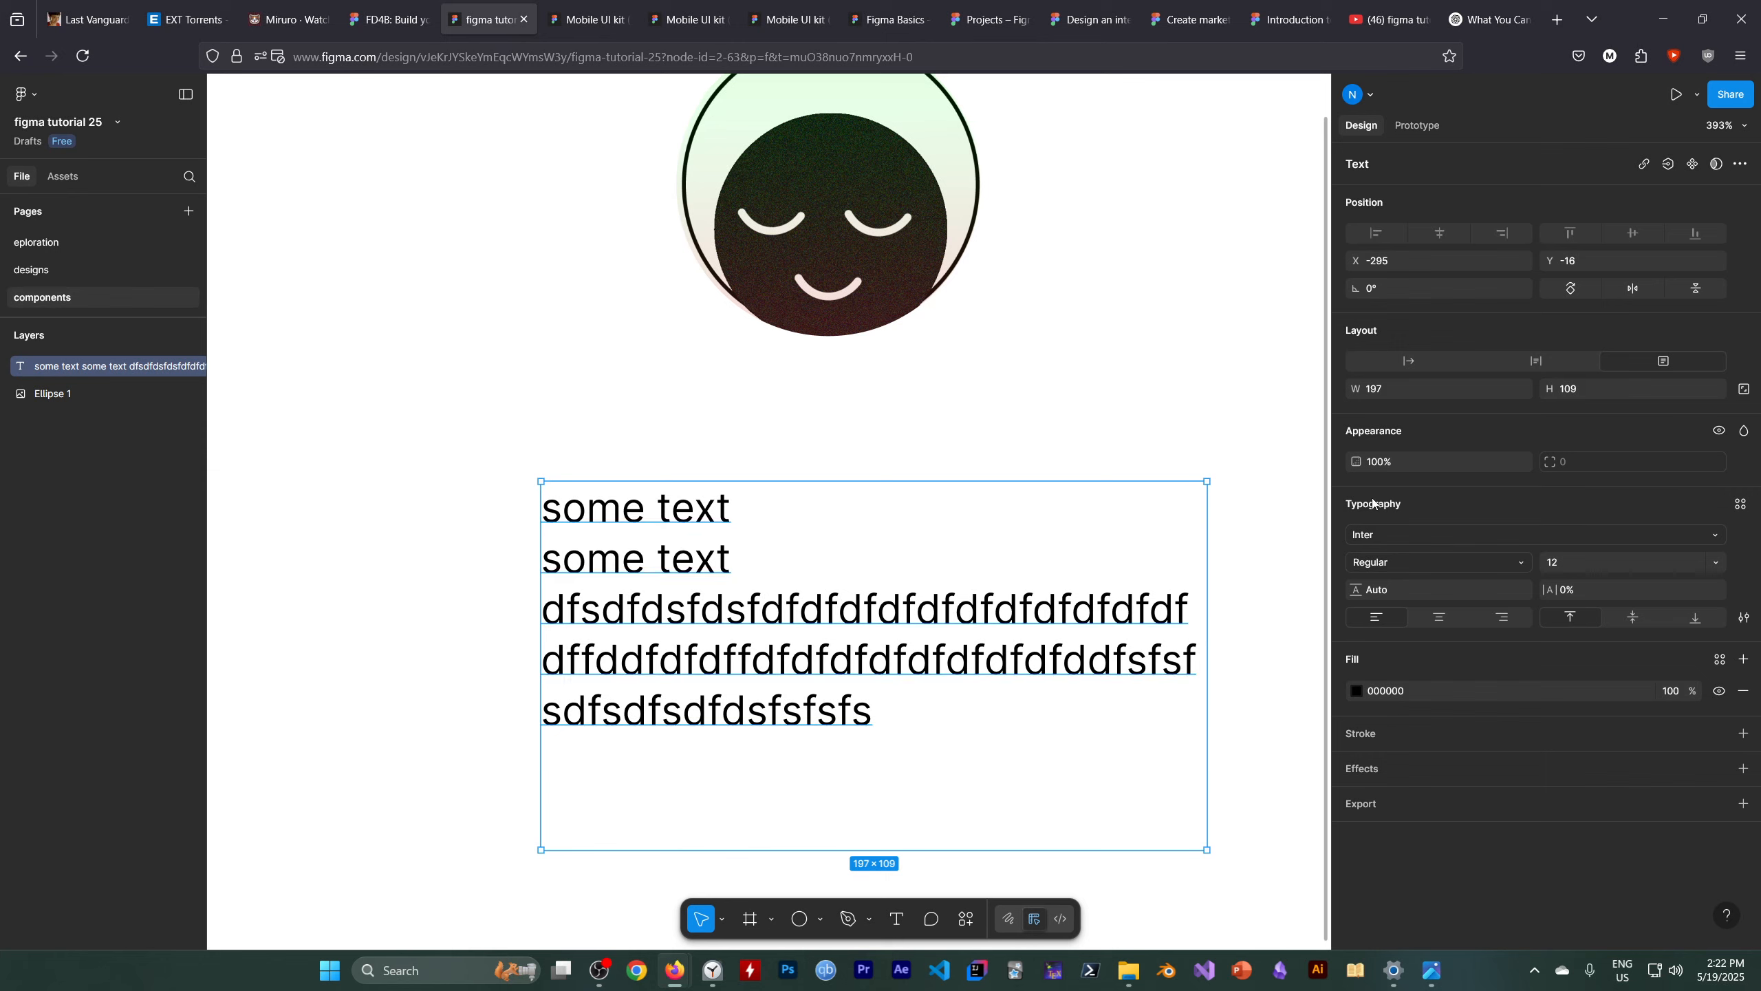
click(1366, 539)
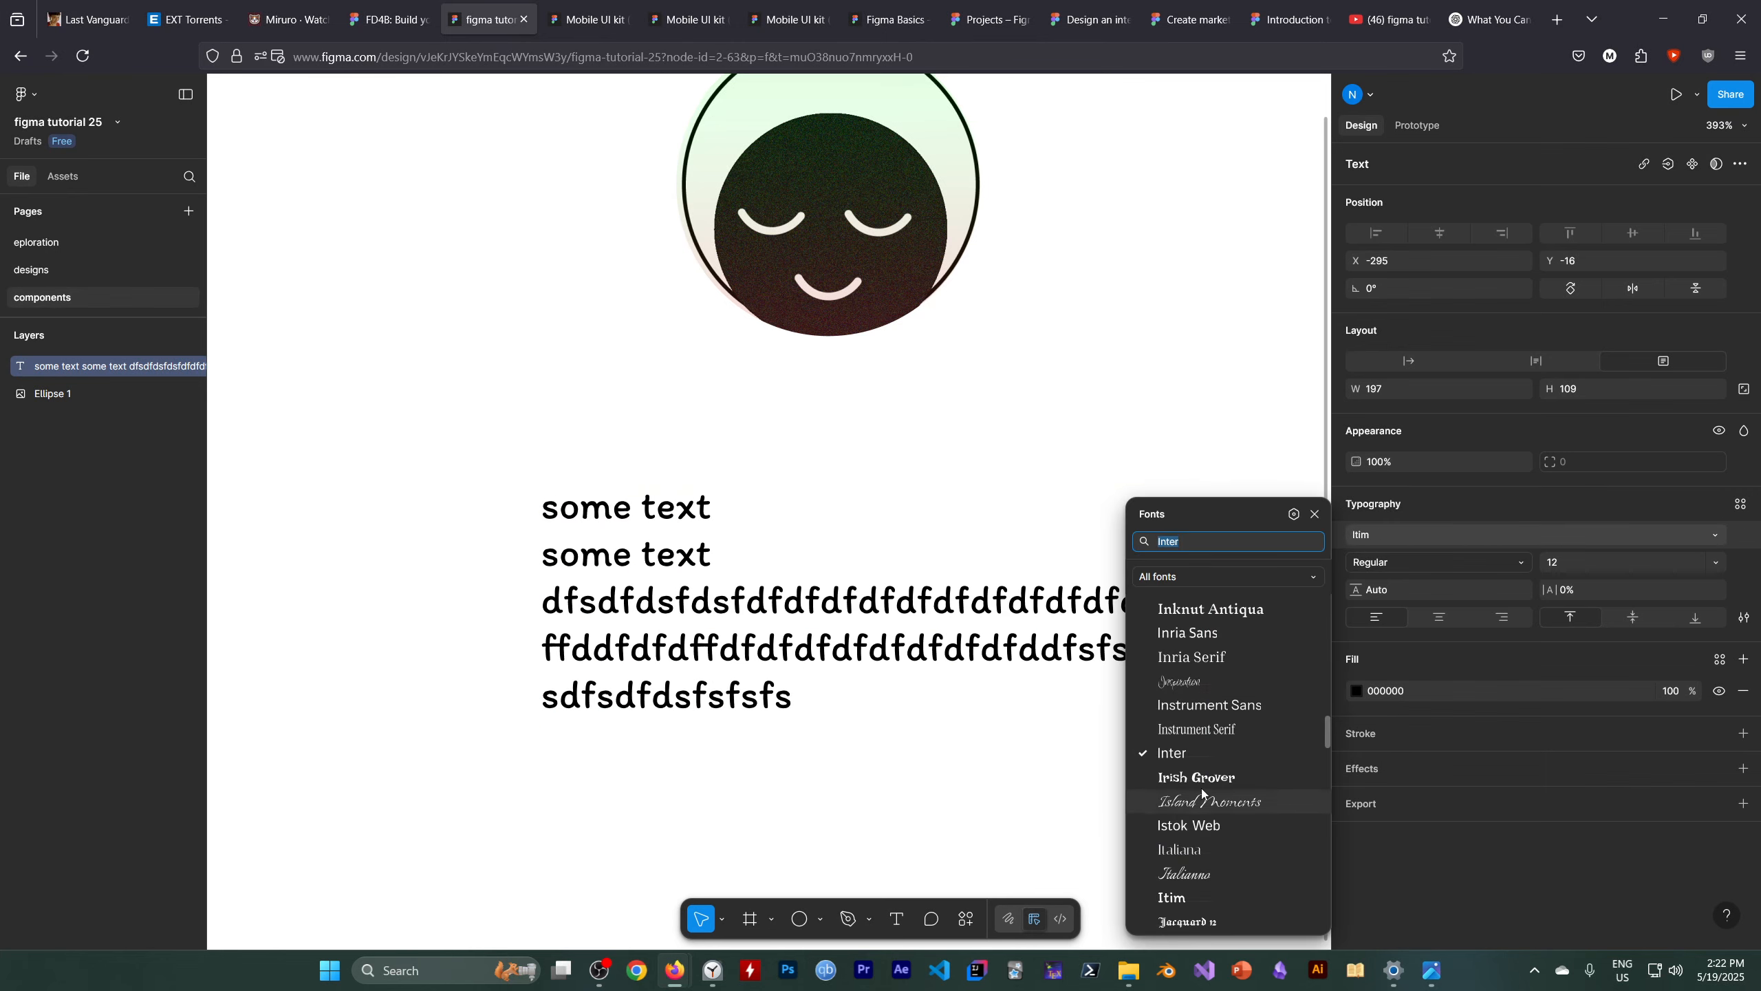
click(1175, 580)
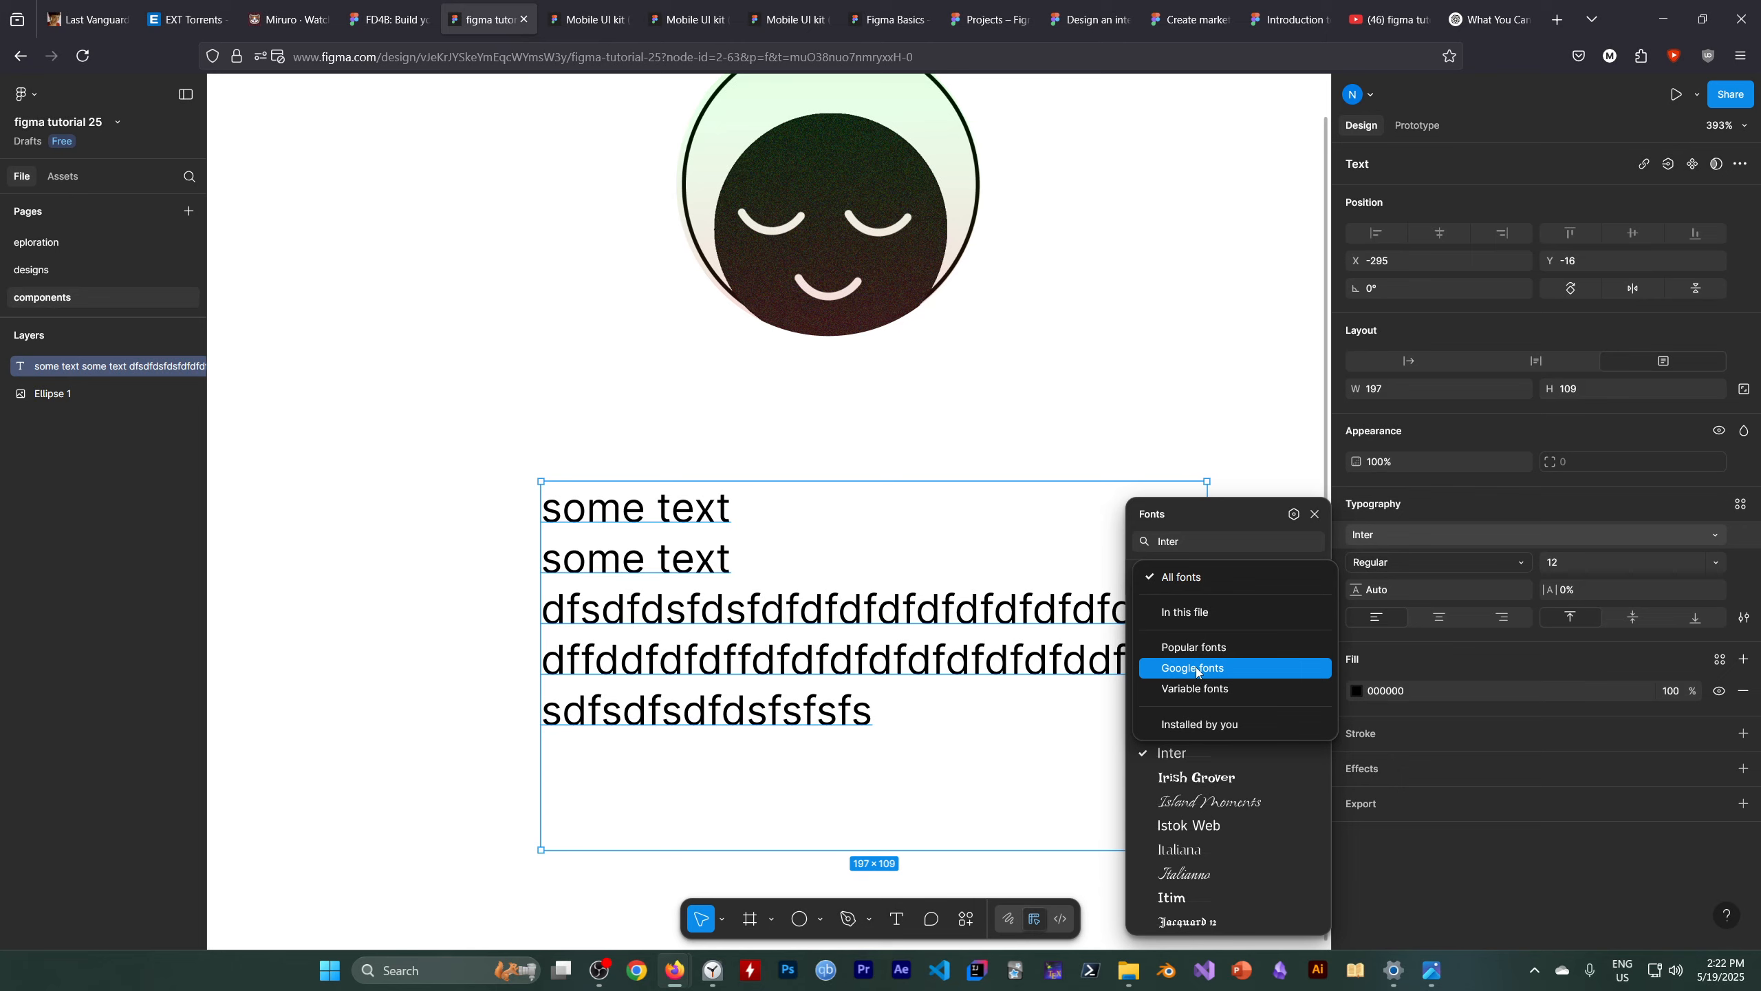
click(1249, 669)
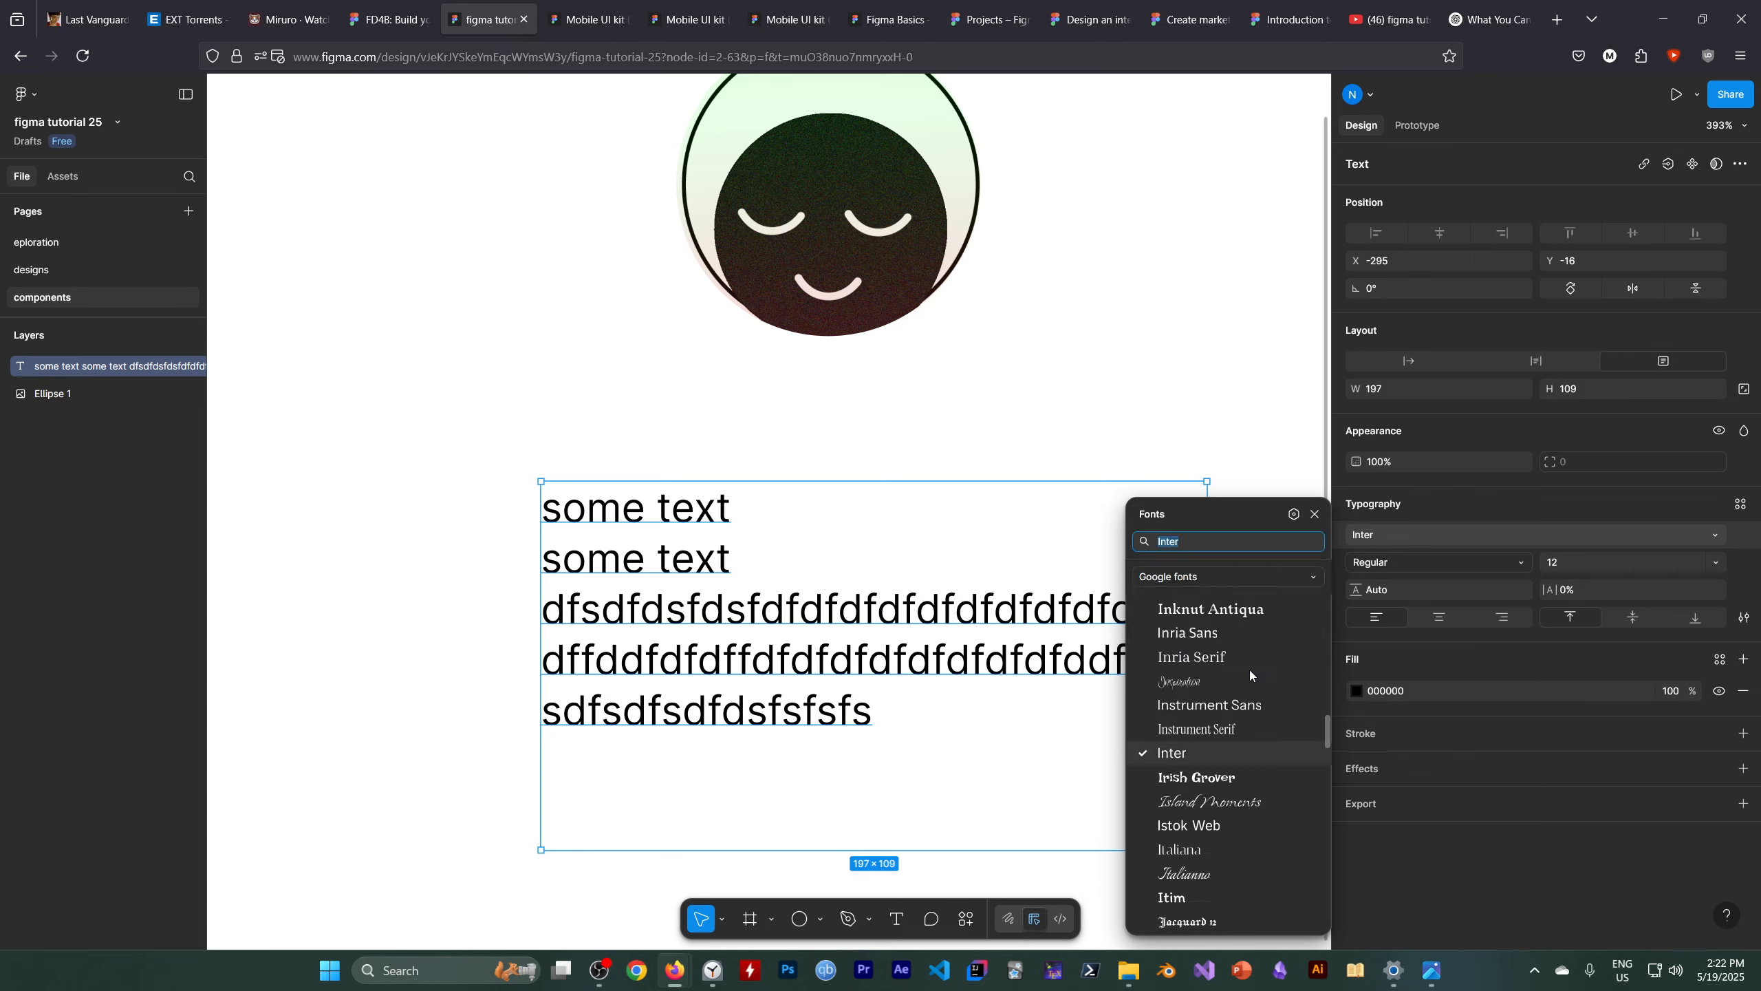
click(1194, 707)
scroll(1197, 763, down, 1)
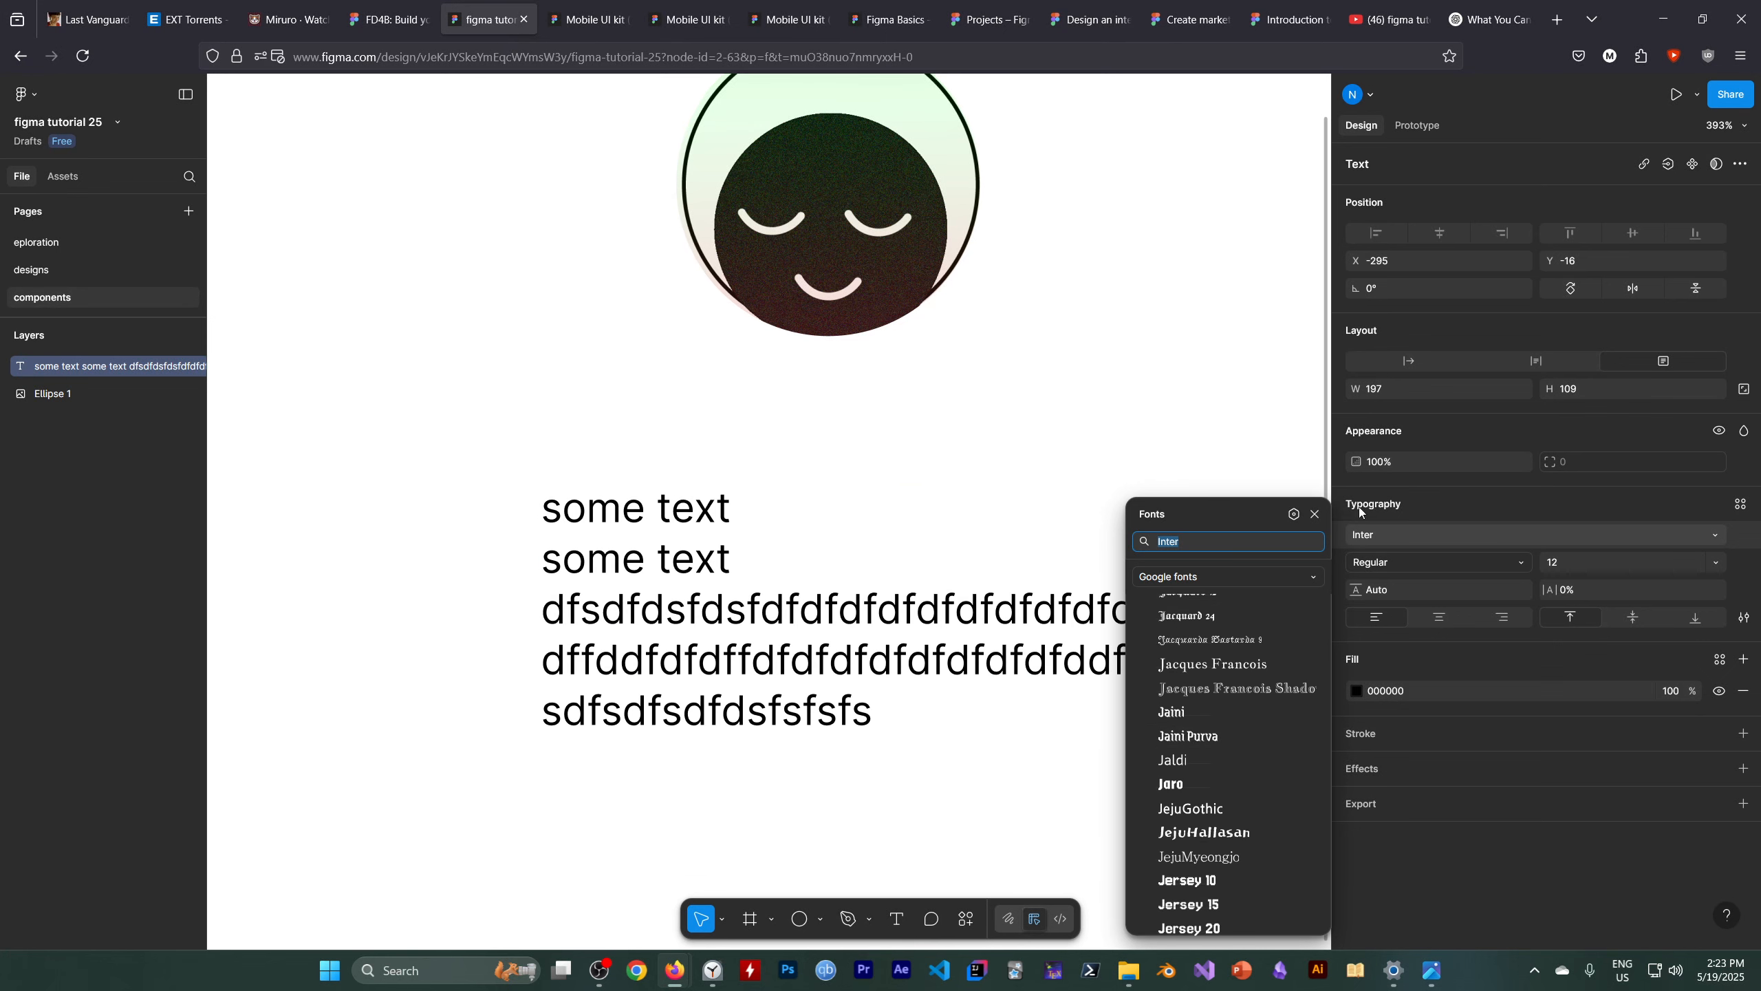
click(1204, 535)
click(1429, 537)
click(1417, 559)
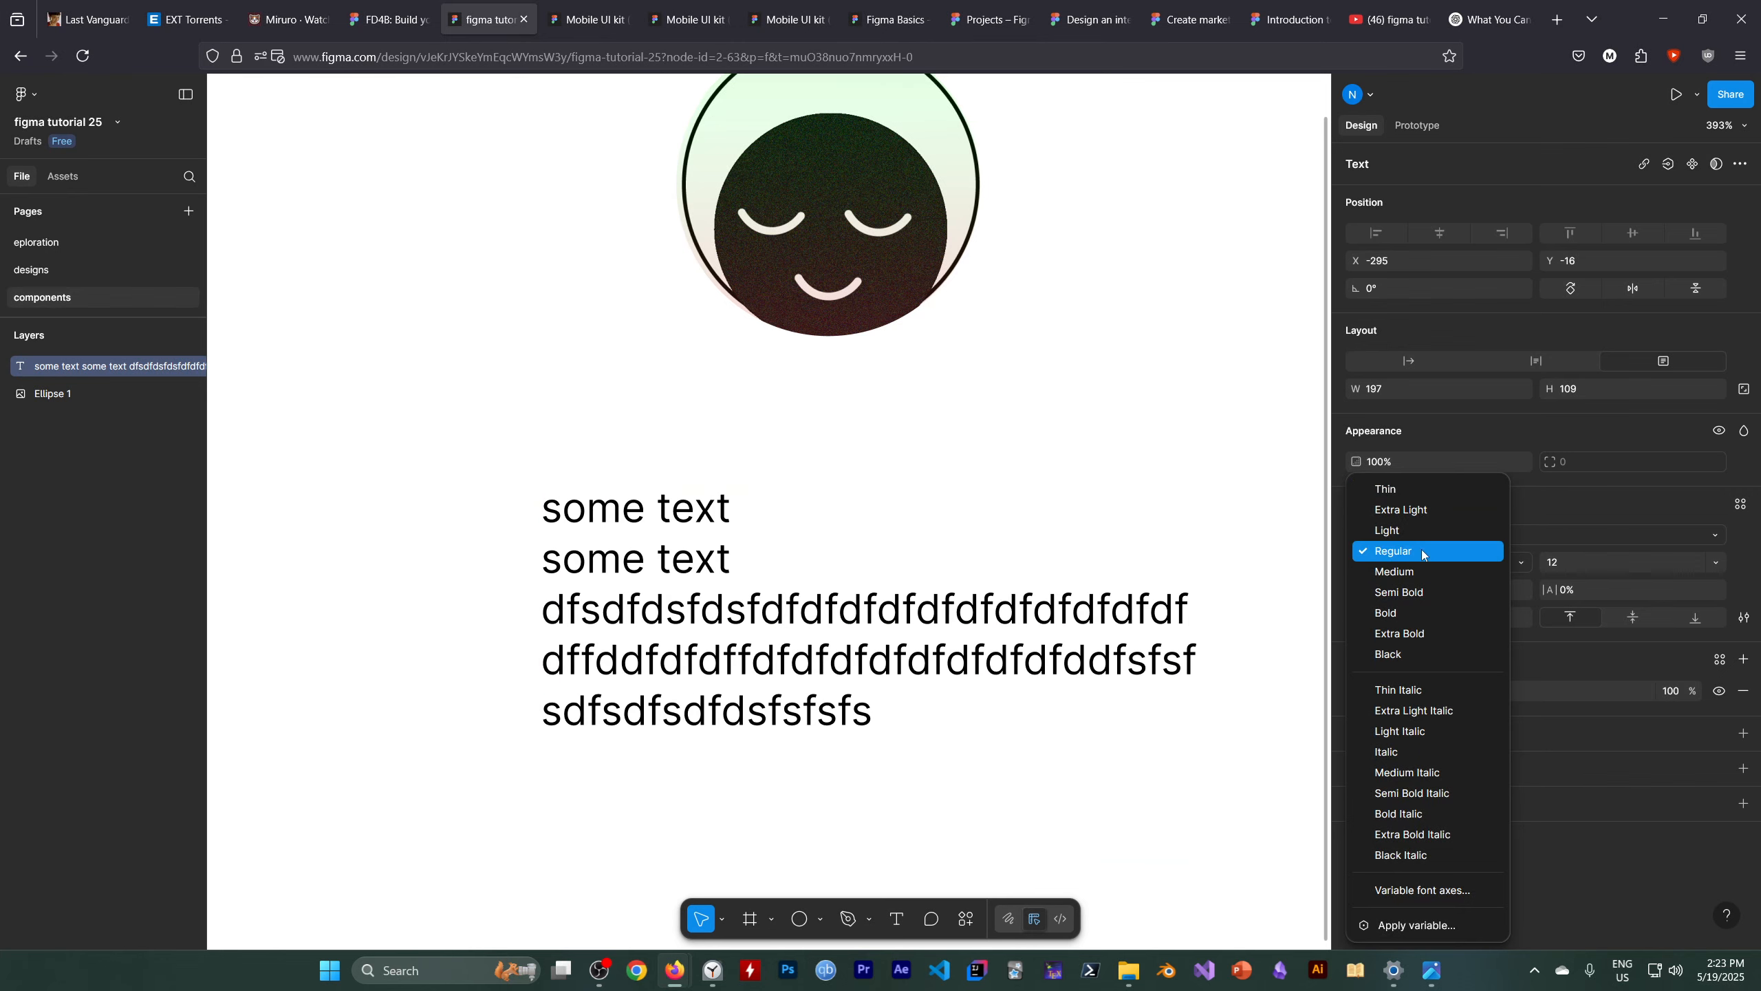
click(1293, 491)
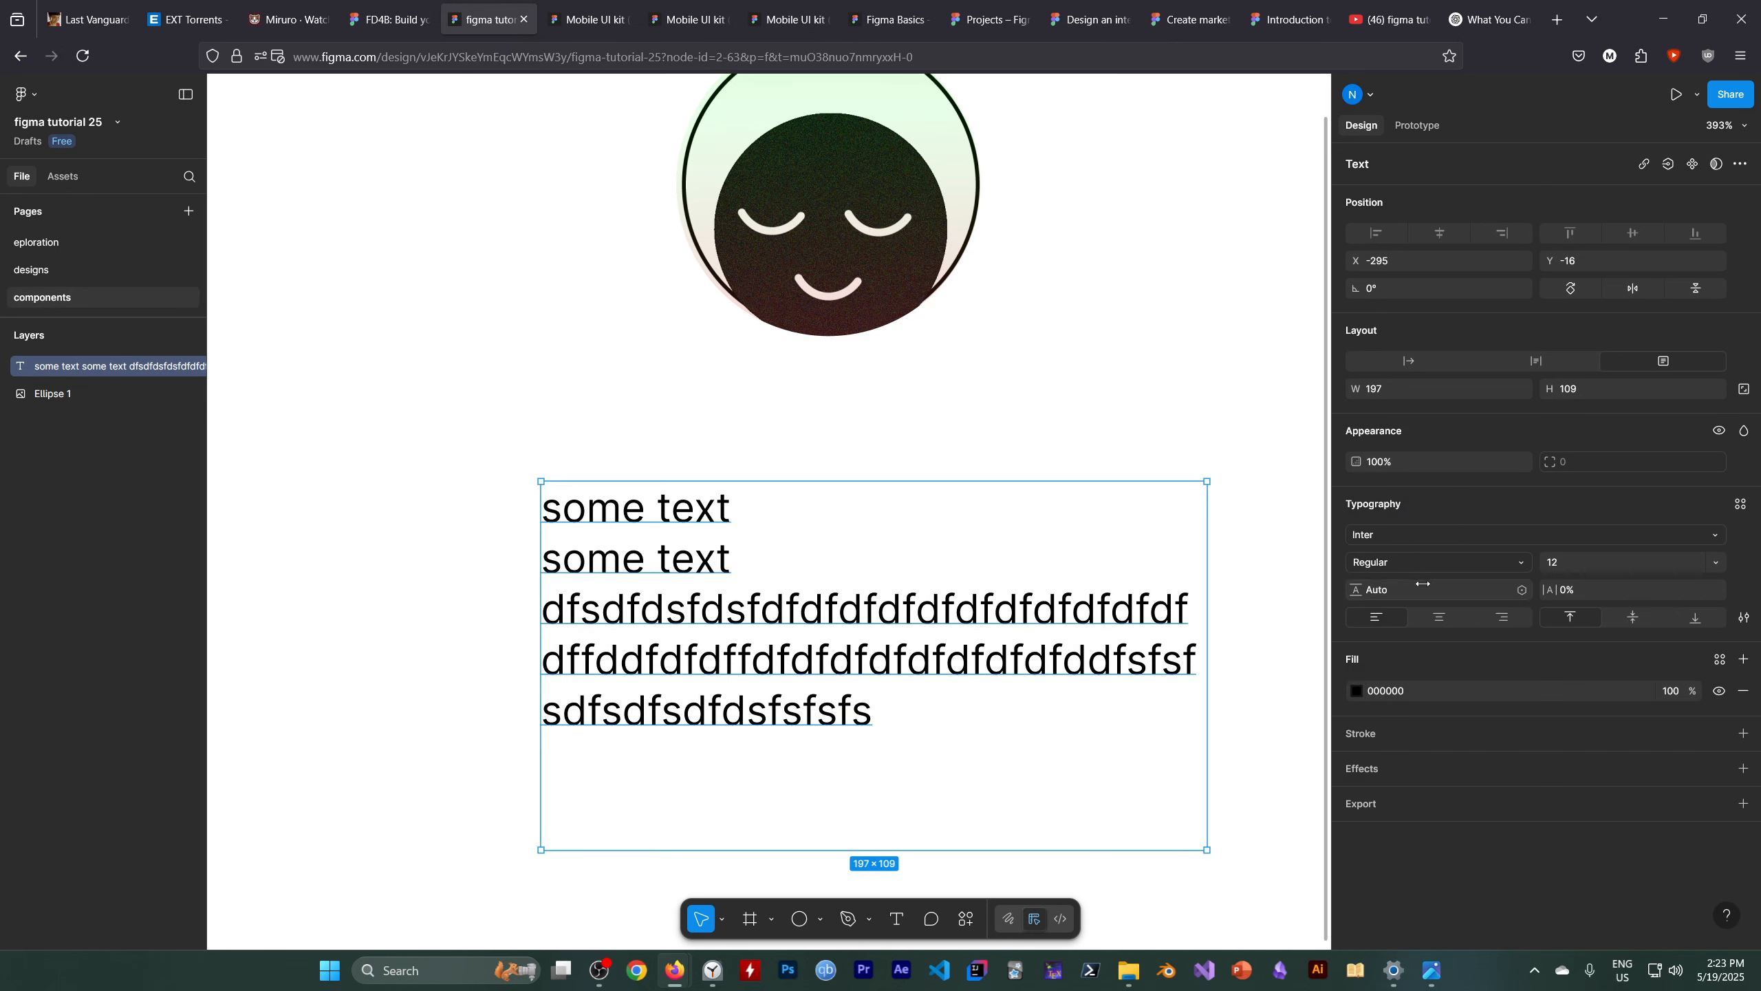
Set the text layer's line height to 14
click(1715, 563)
click(1401, 593)
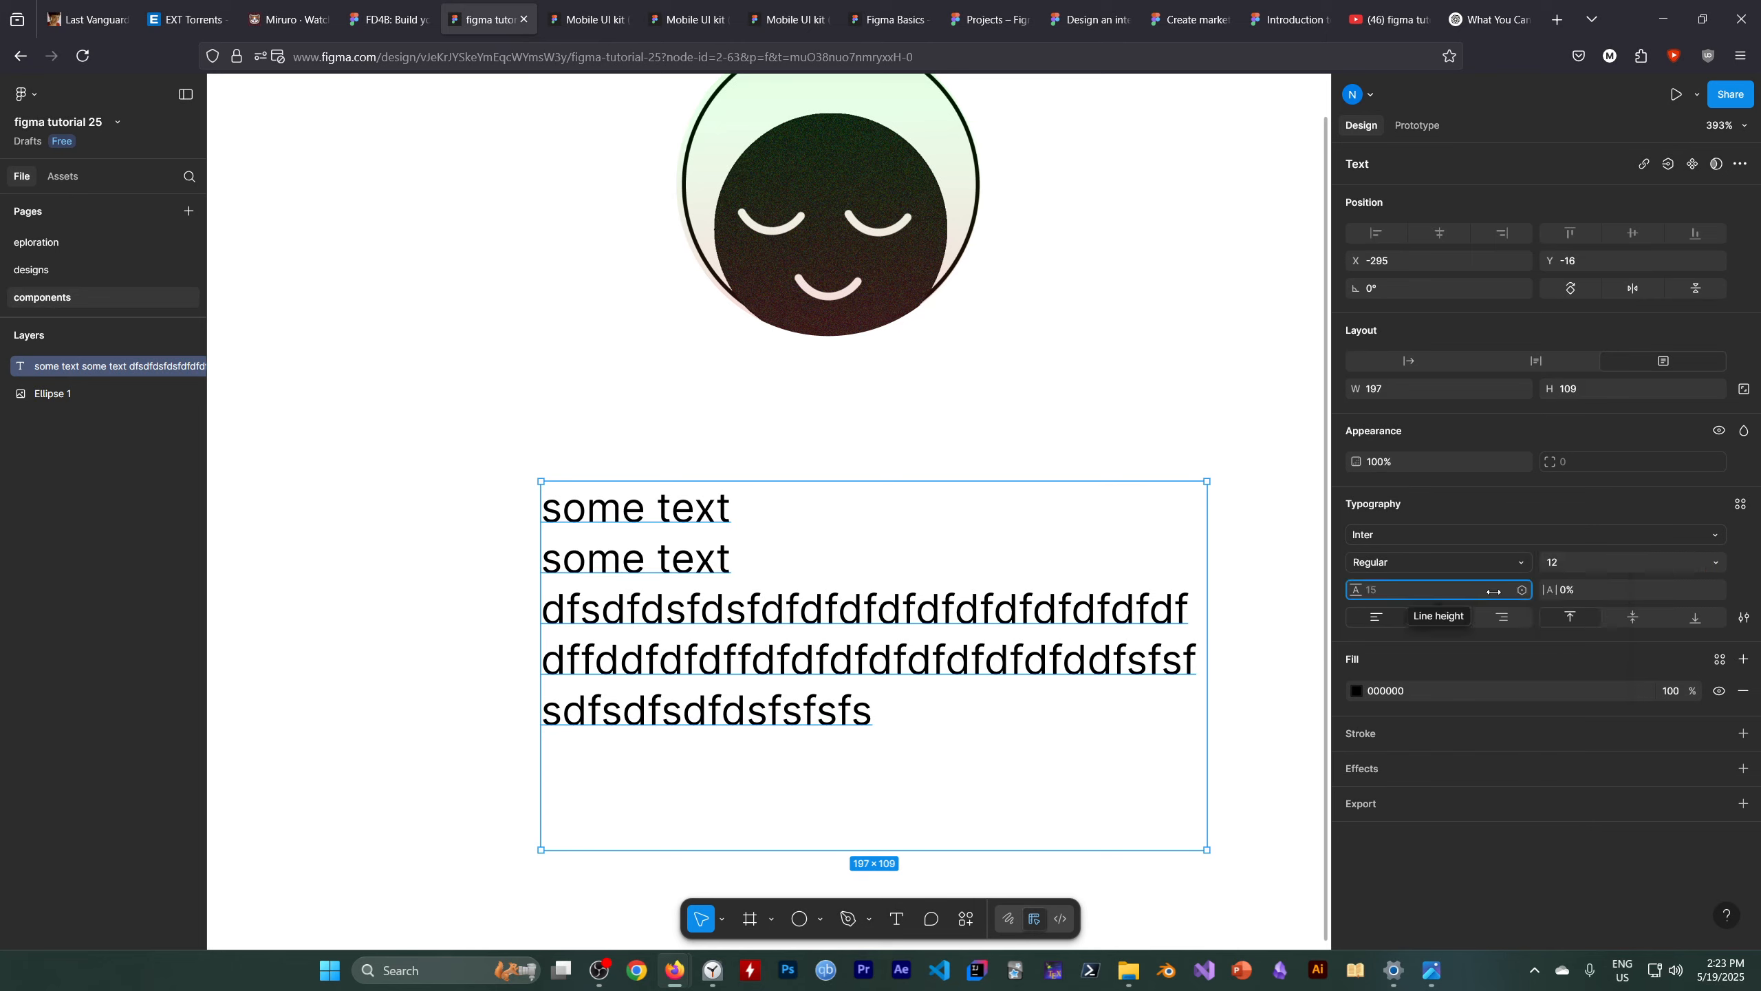
key(Up)
key(Up)
key(Up)
key(Up)
key(Up)
key(Up)
key(Up)
key(Up)
key(Up)
key(Up)
key(Up)
key(Up)
key(Up)
key(Up)
key(Up)
key(Up)
key(Down)
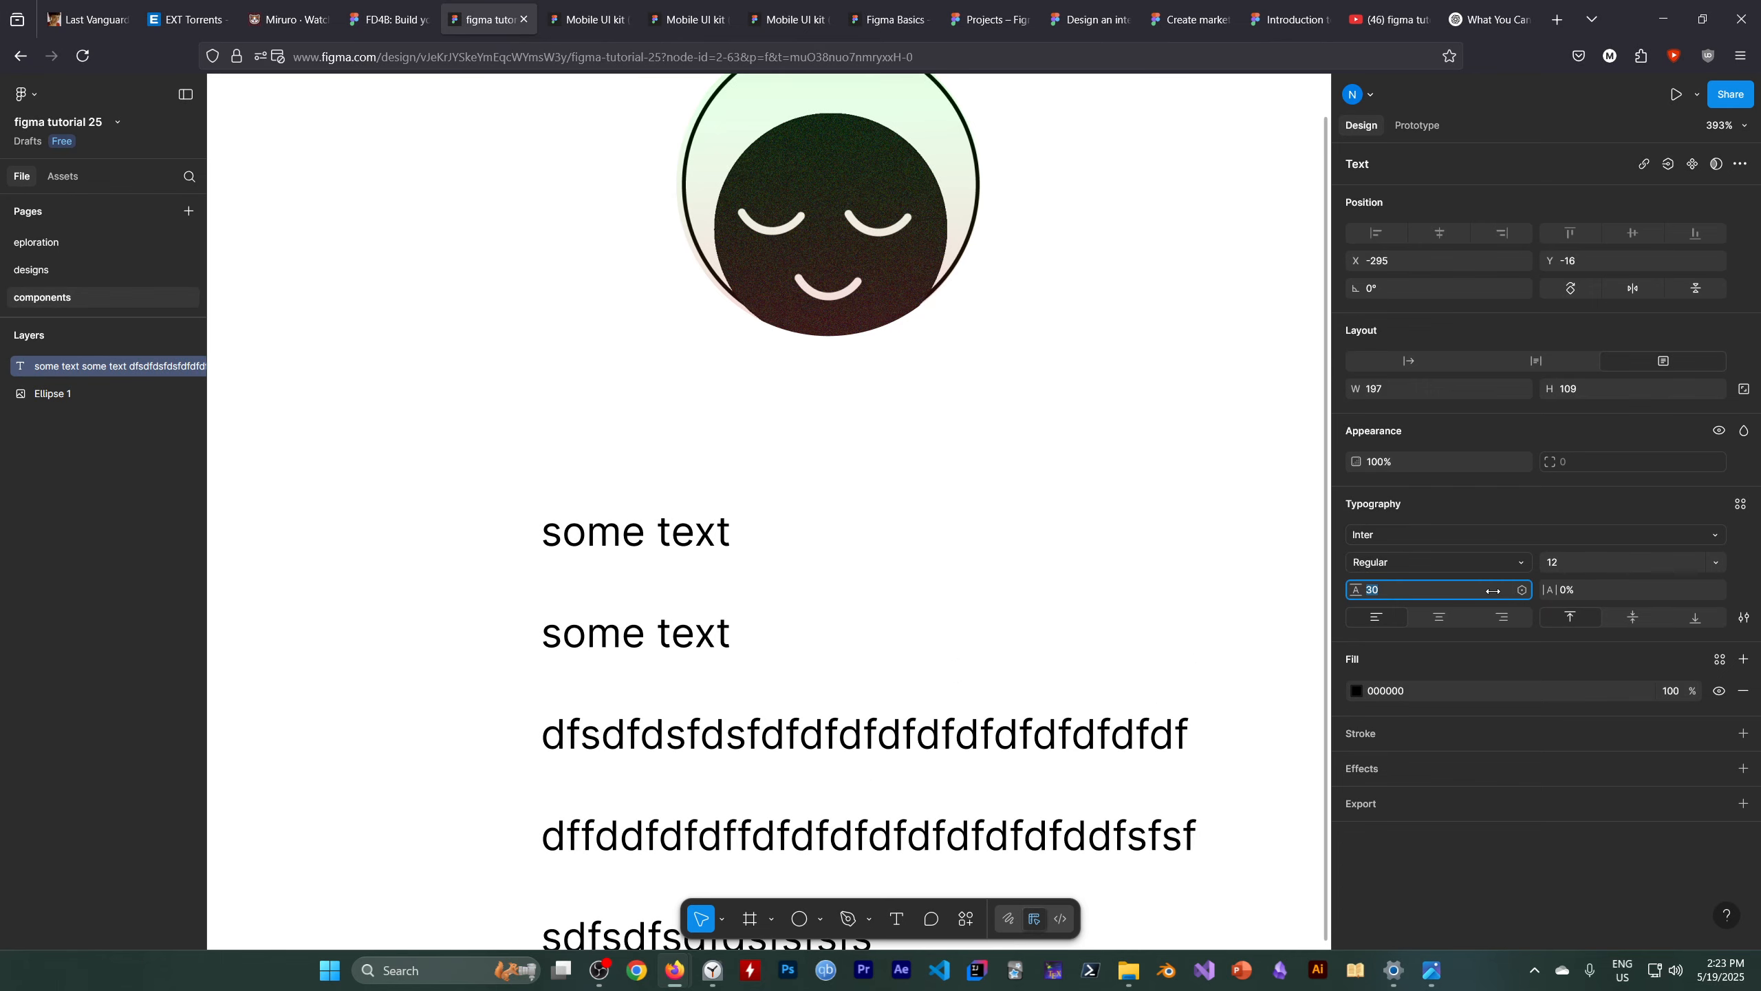
key(Down)
key(Down)
key(Down)
key(Down)
key(Down)
key(Down)
key(Down)
key(Down)
key(Down)
key(Down)
key(Down)
key(Down)
key(Down)
key(Down)
key(Down)
key(Down)
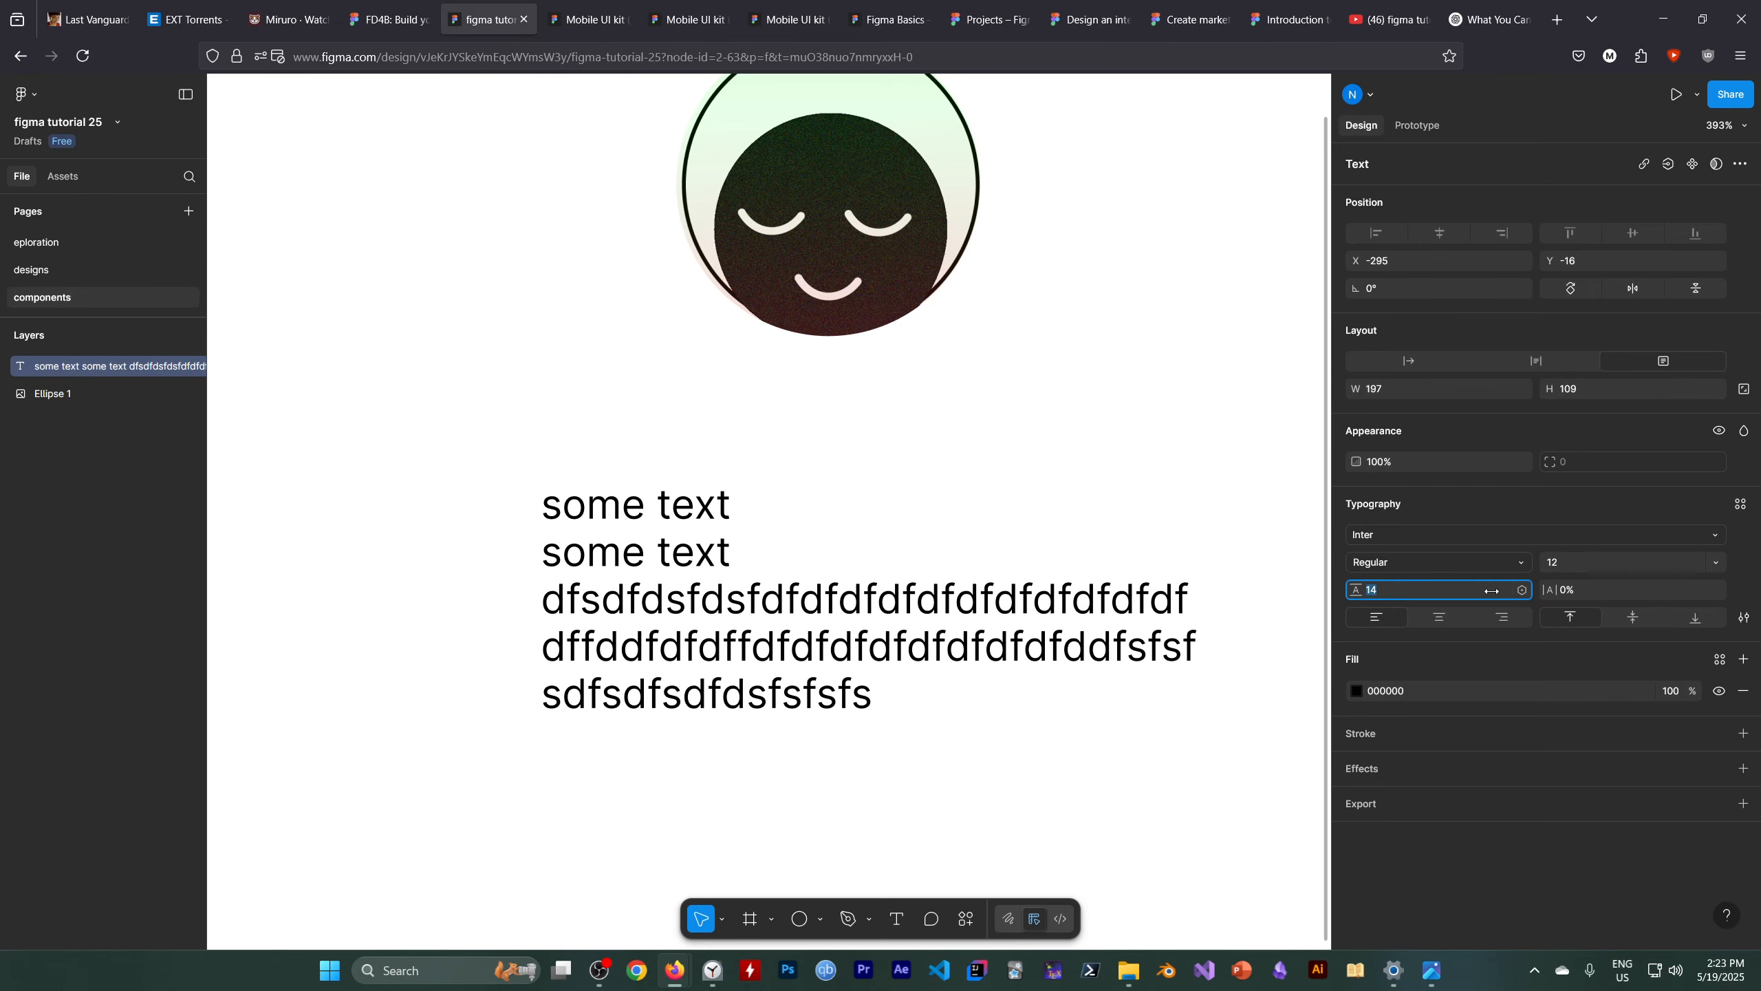
Set the text layer's letter spacing to 4%
click(1610, 589)
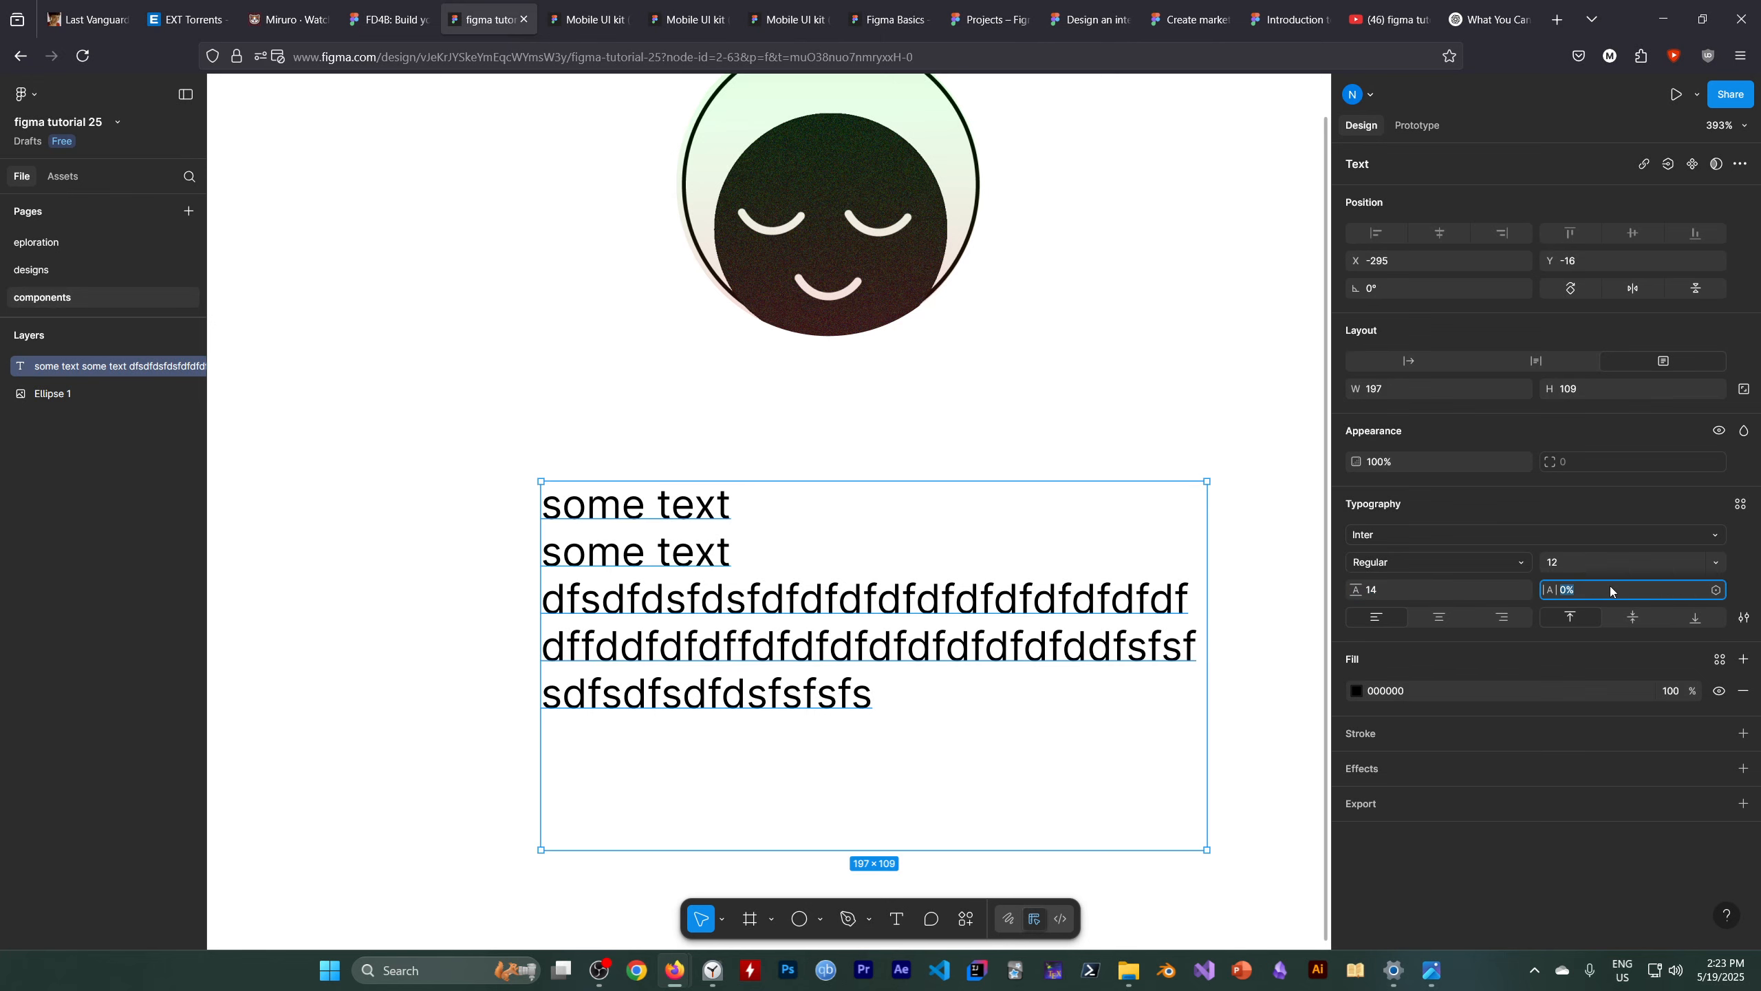
key(Up)
key(Up)
key(Up)
key(Up)
key(Up)
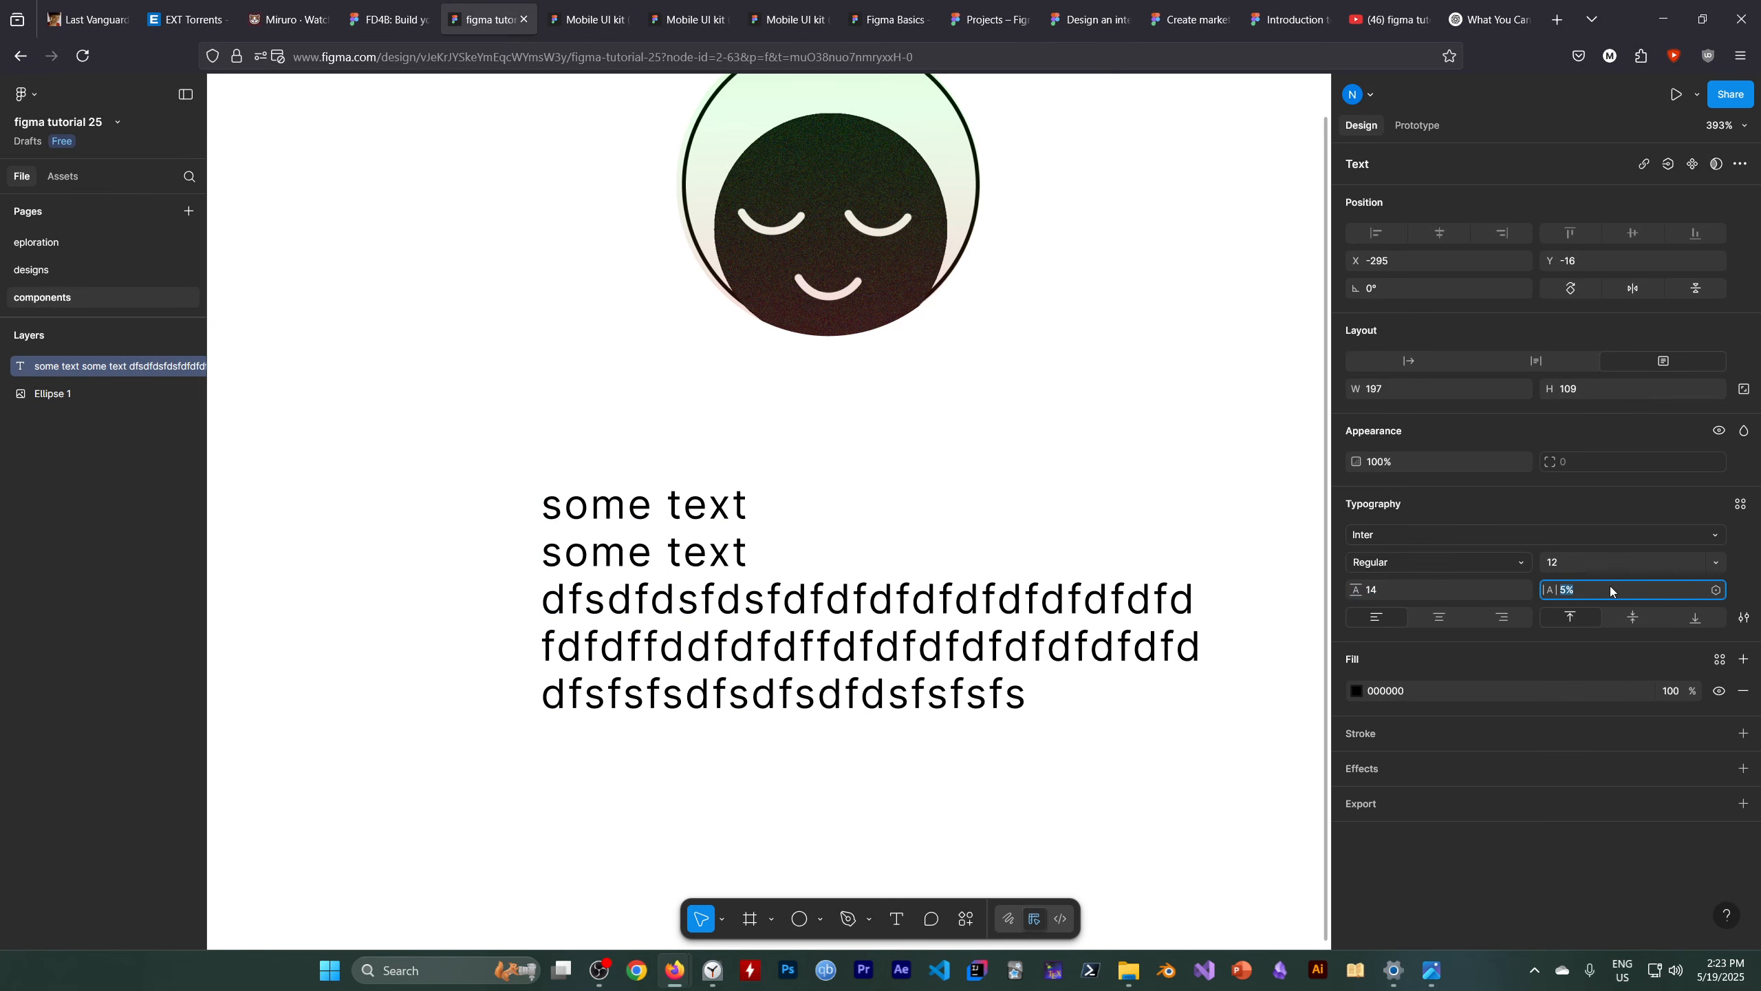
key(Down)
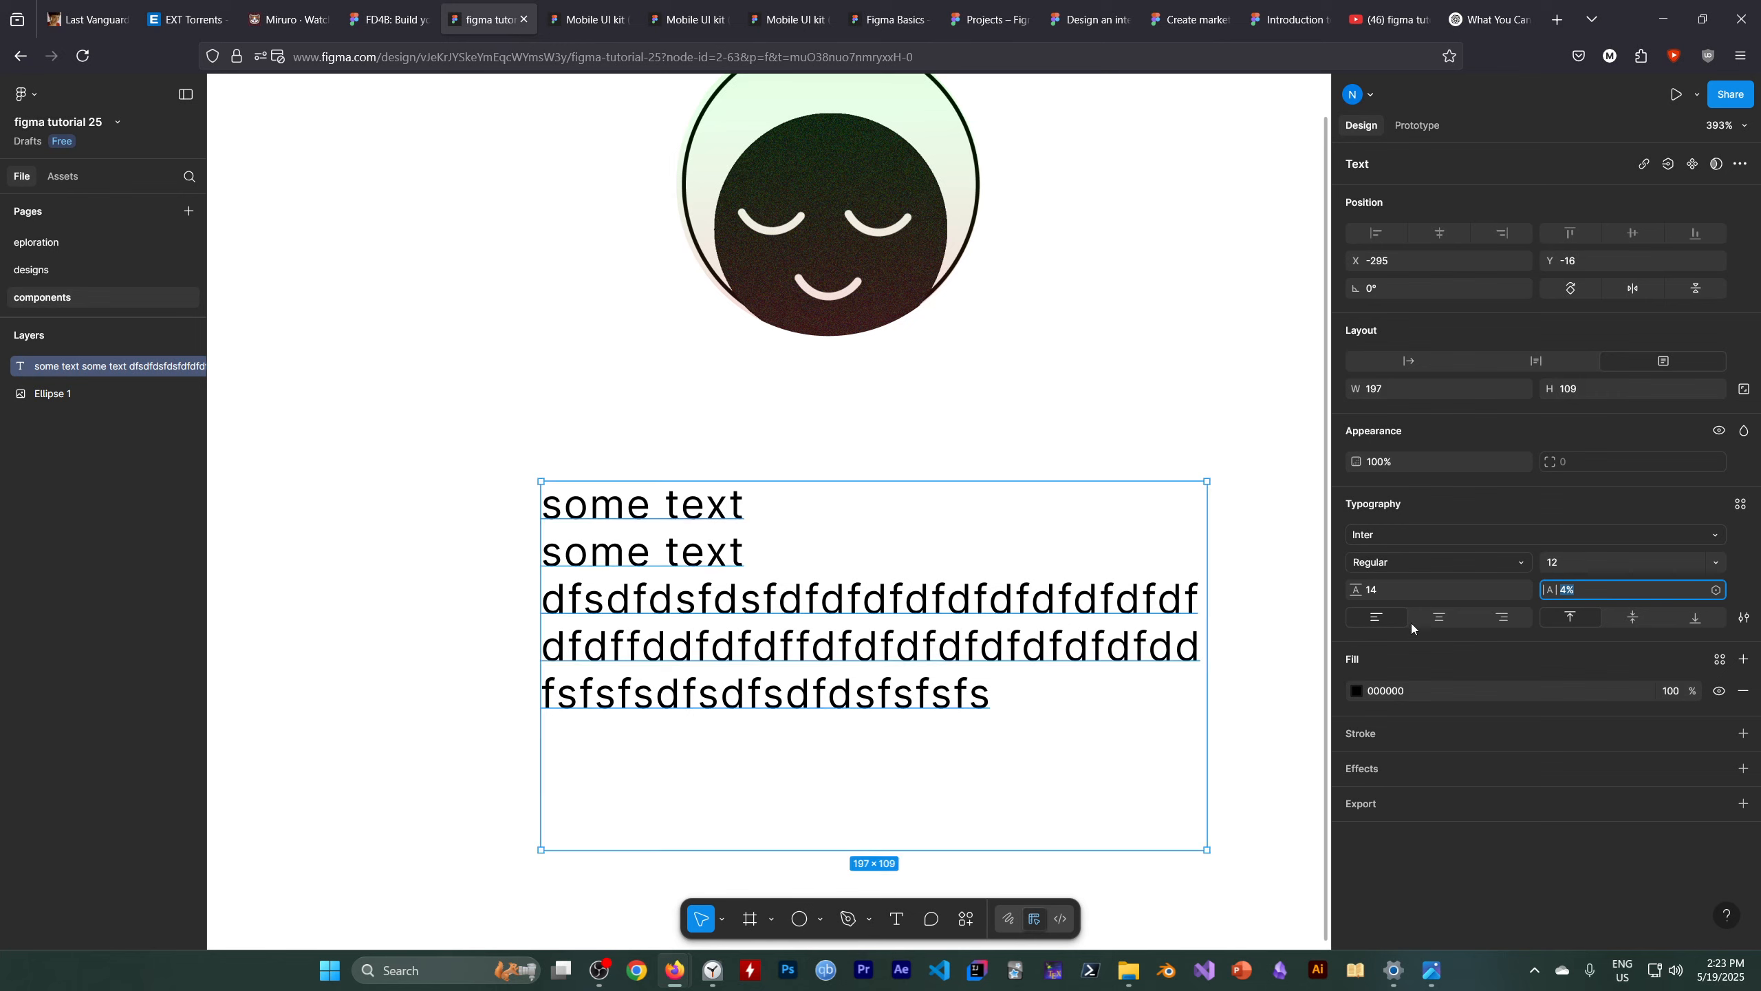
Center the text horizontally and align it to the top of its box
click(1454, 616)
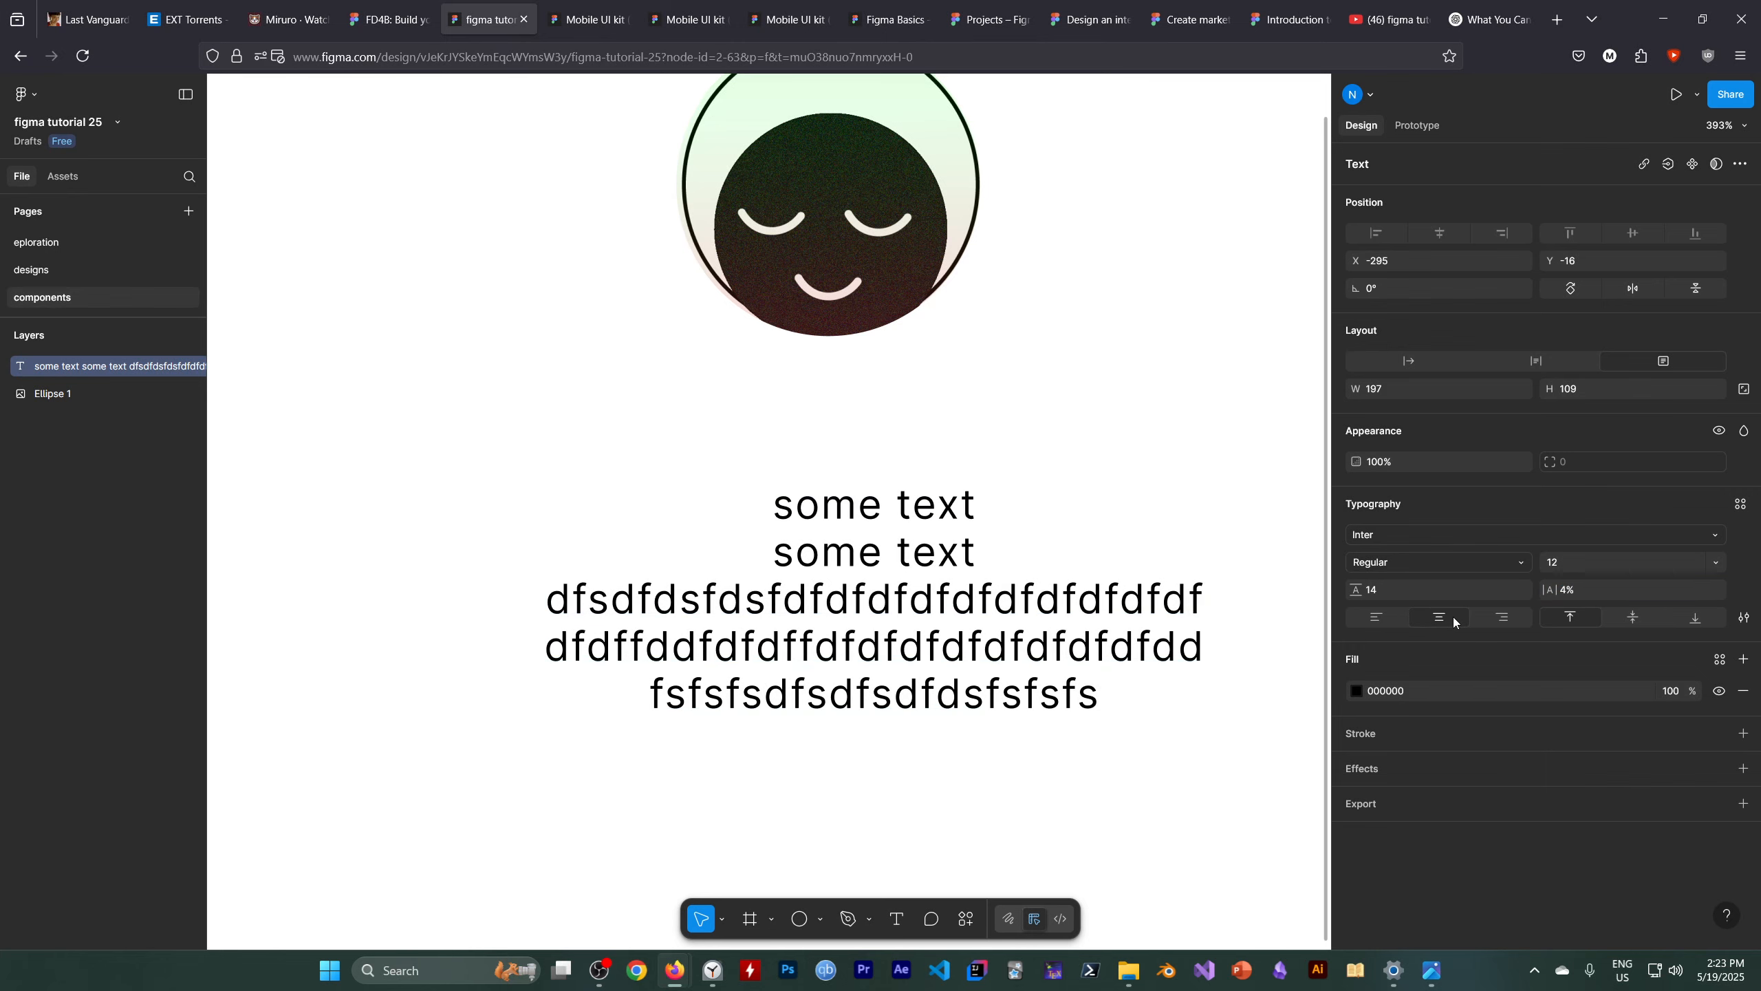
click(1631, 619)
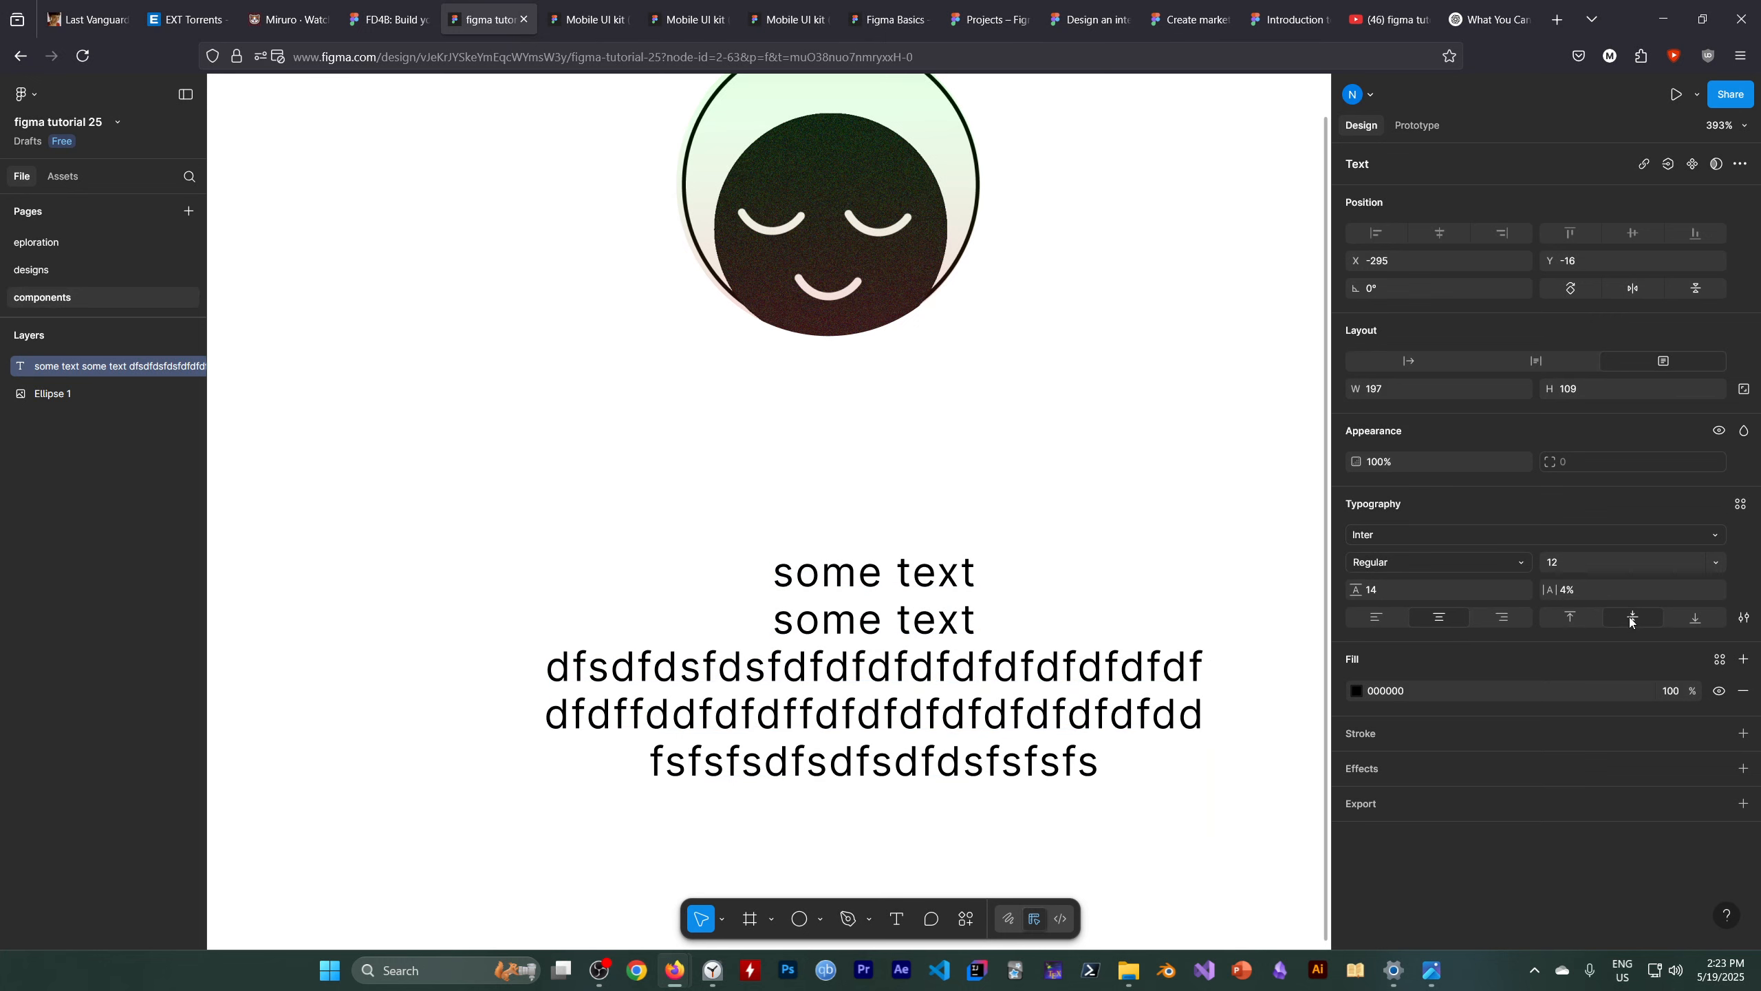
key(Escape)
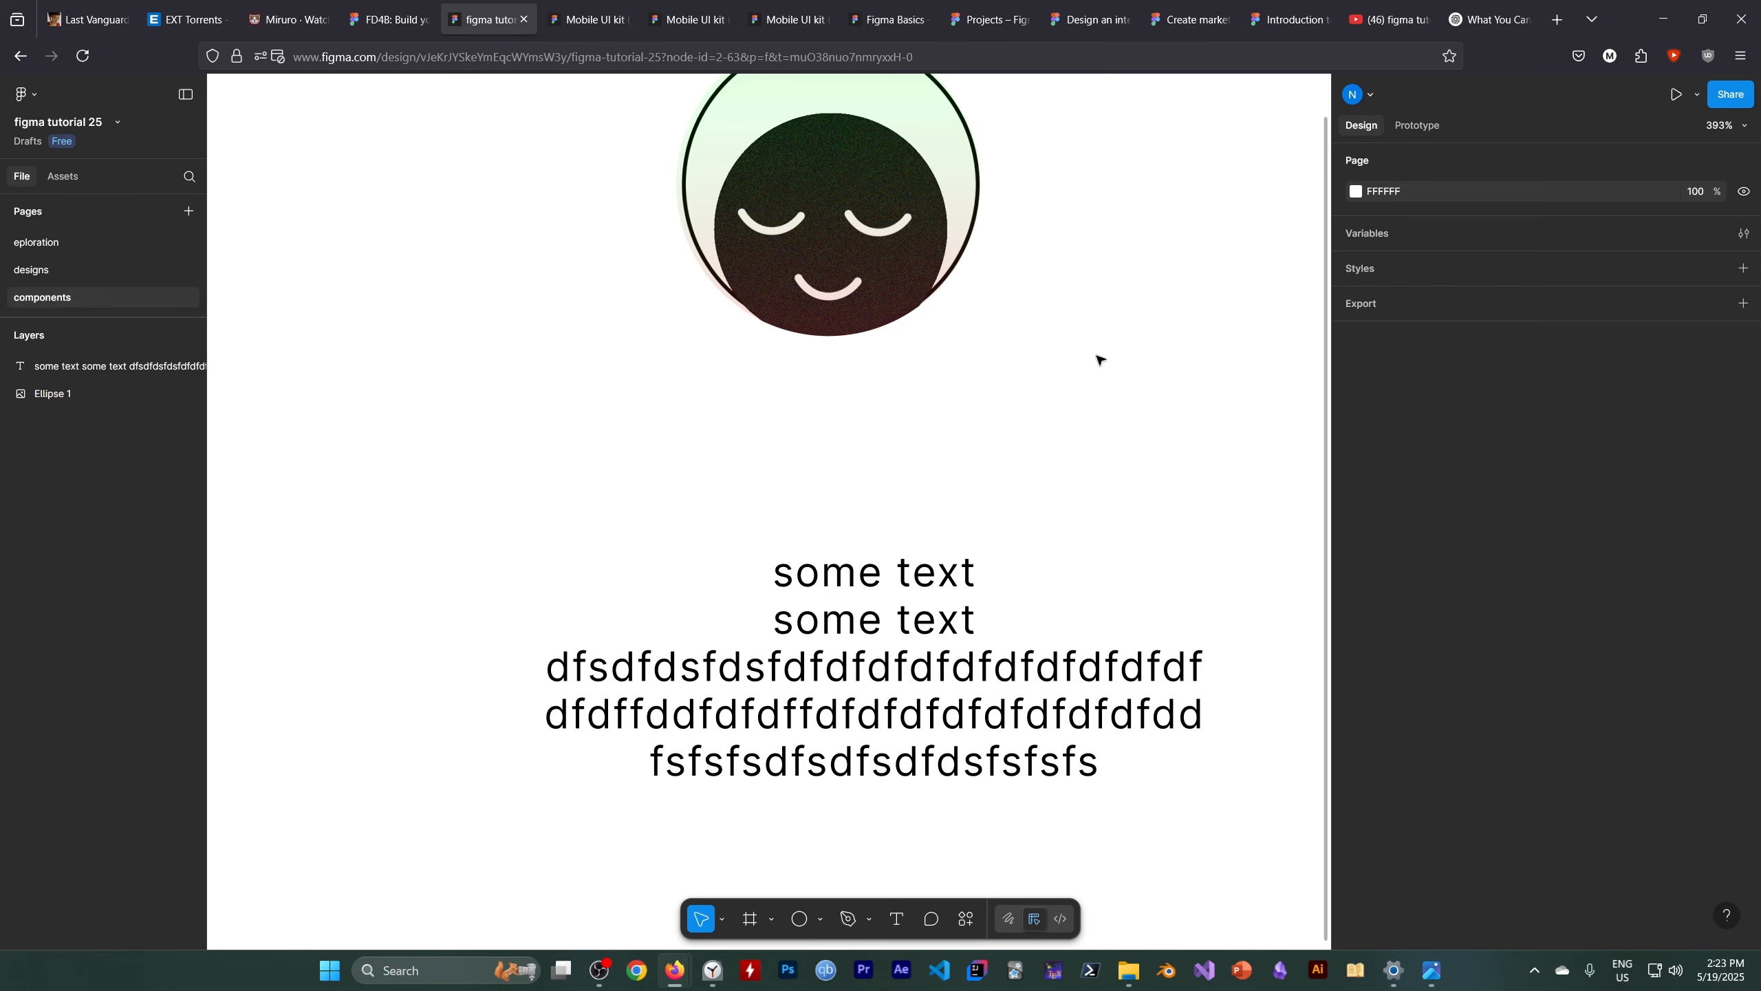
click(789, 689)
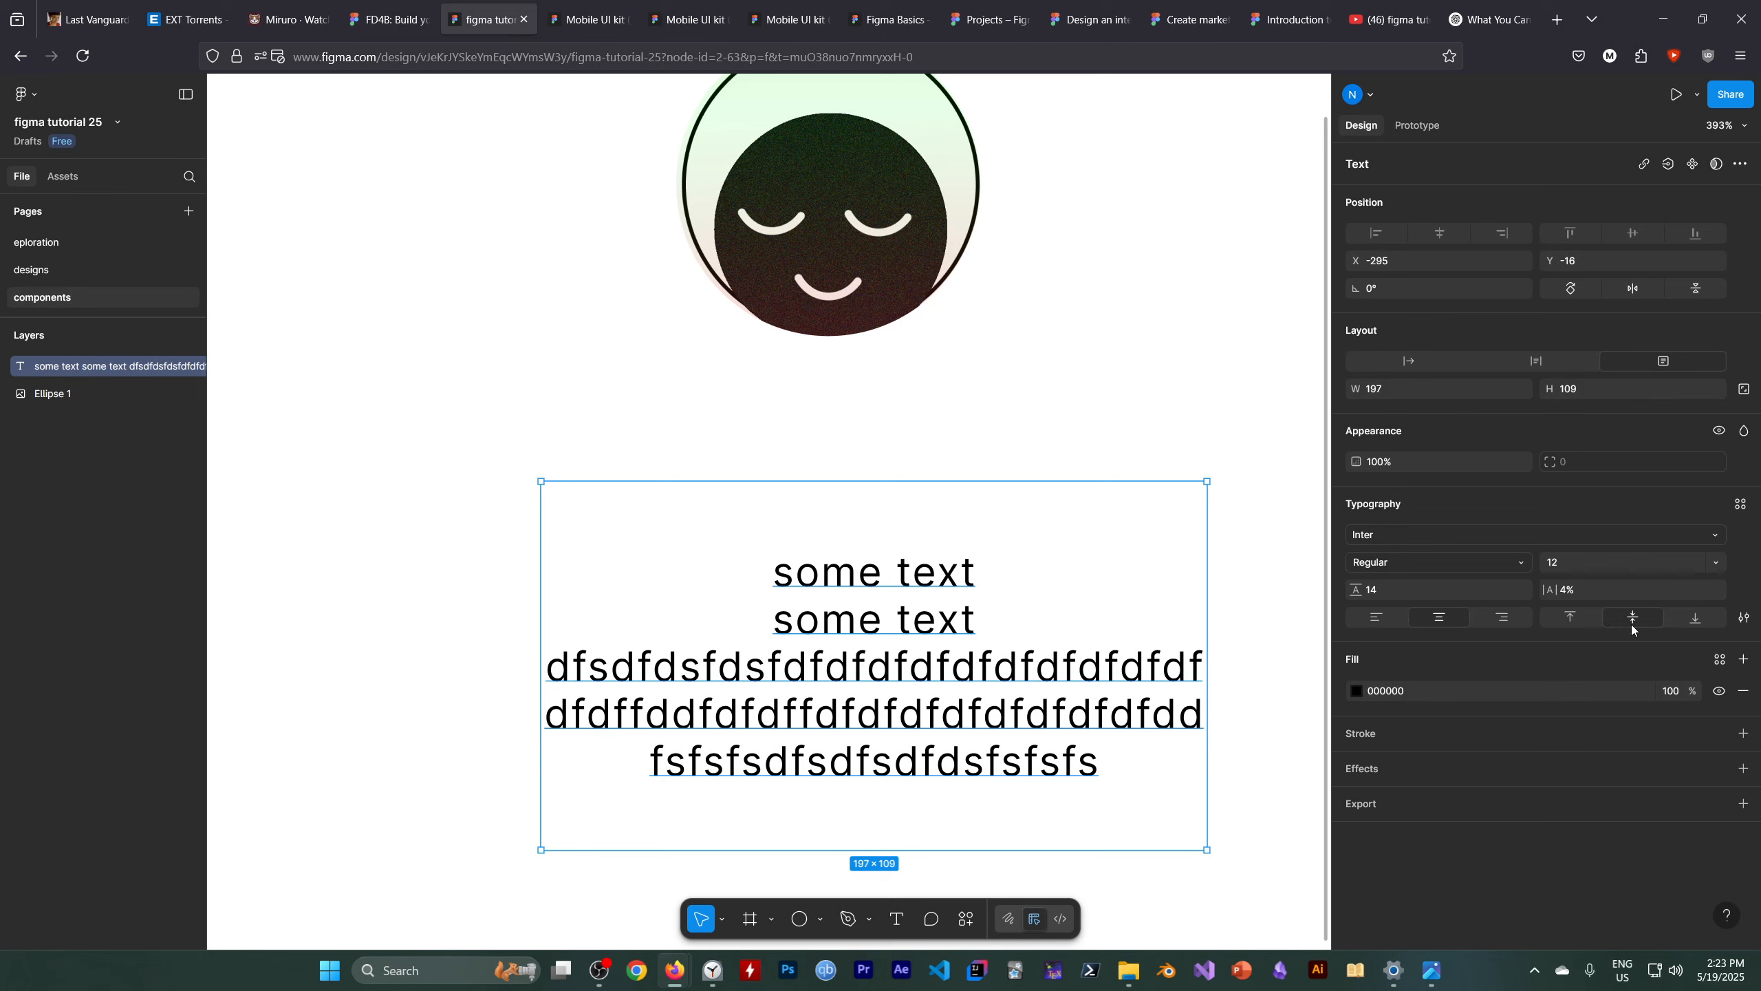
click(1689, 620)
click(1587, 617)
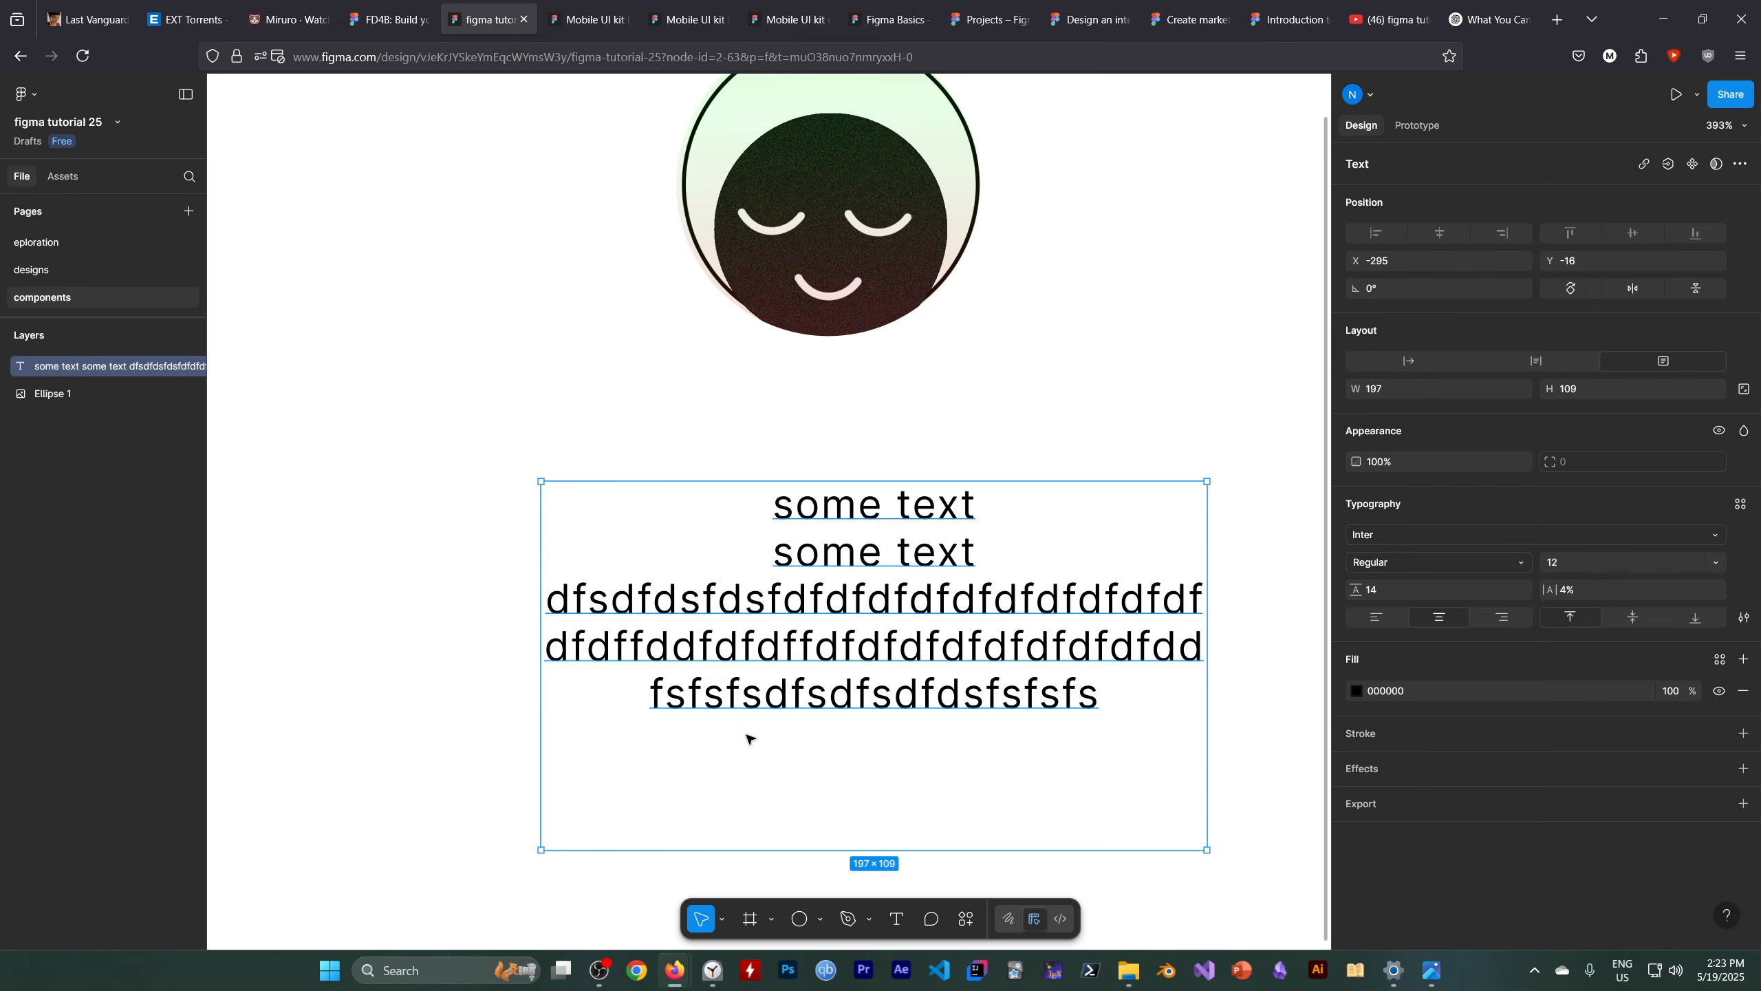
Examine the tutorial's example bio layout with greeting and paragraph text
click(608, 971)
click(1237, 748)
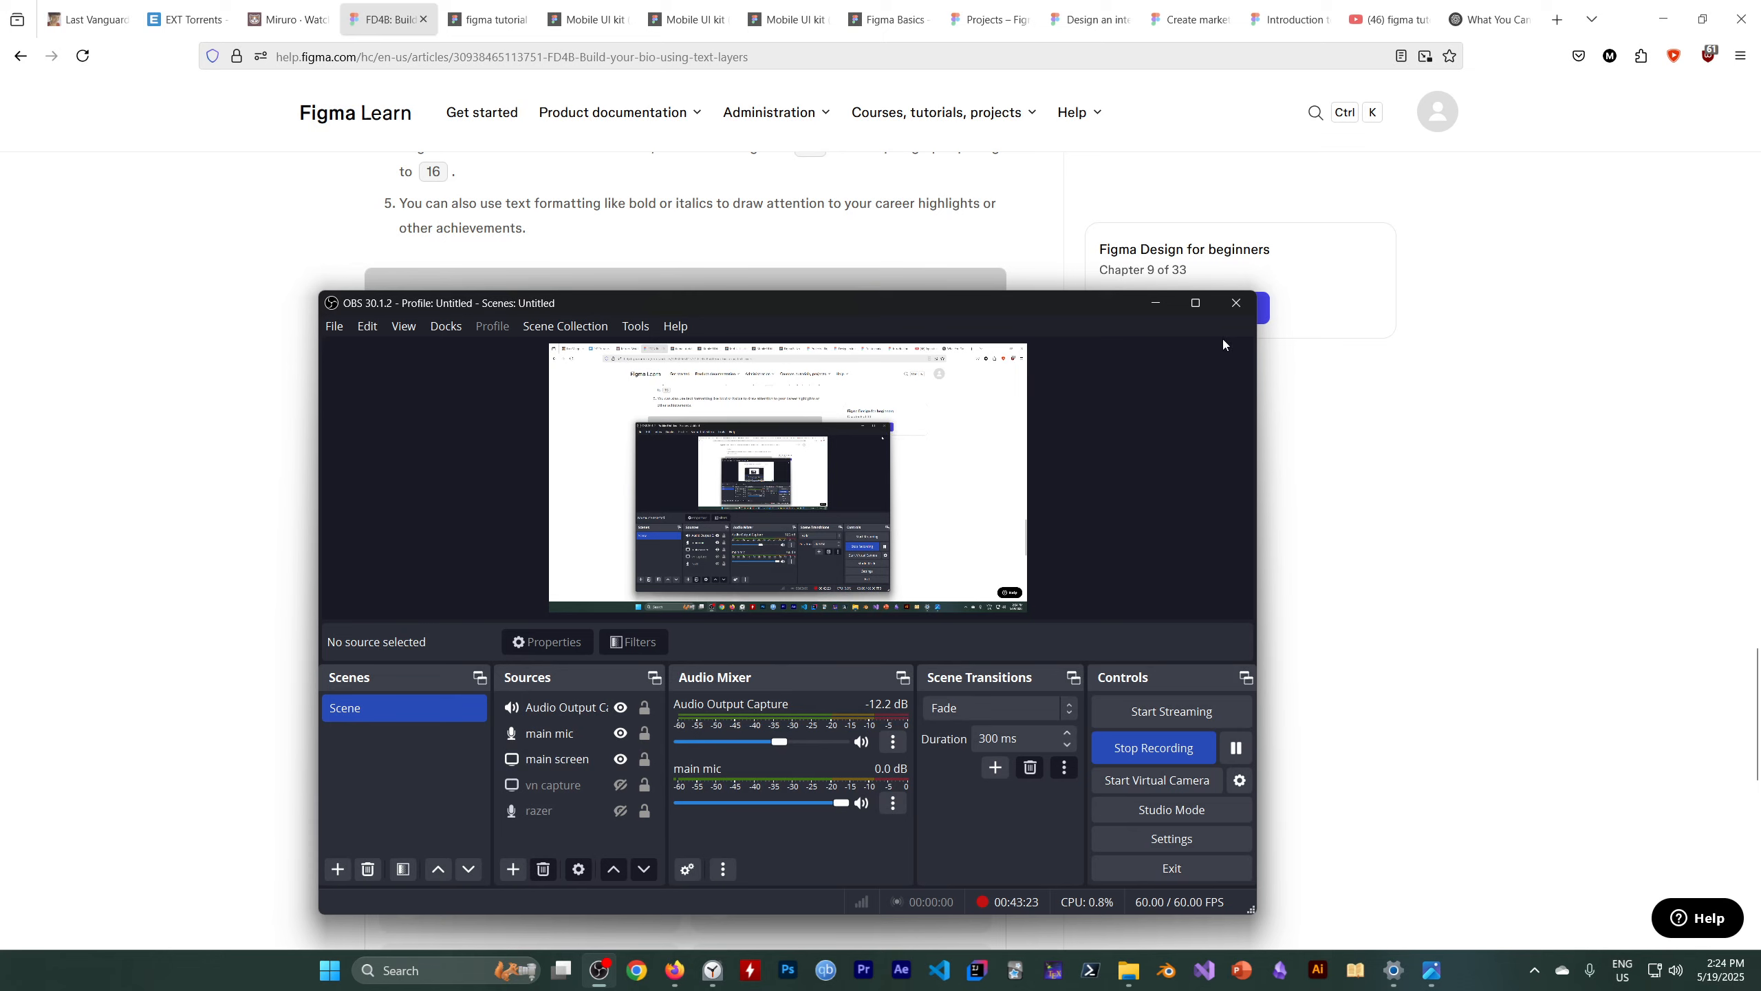
click(1155, 303)
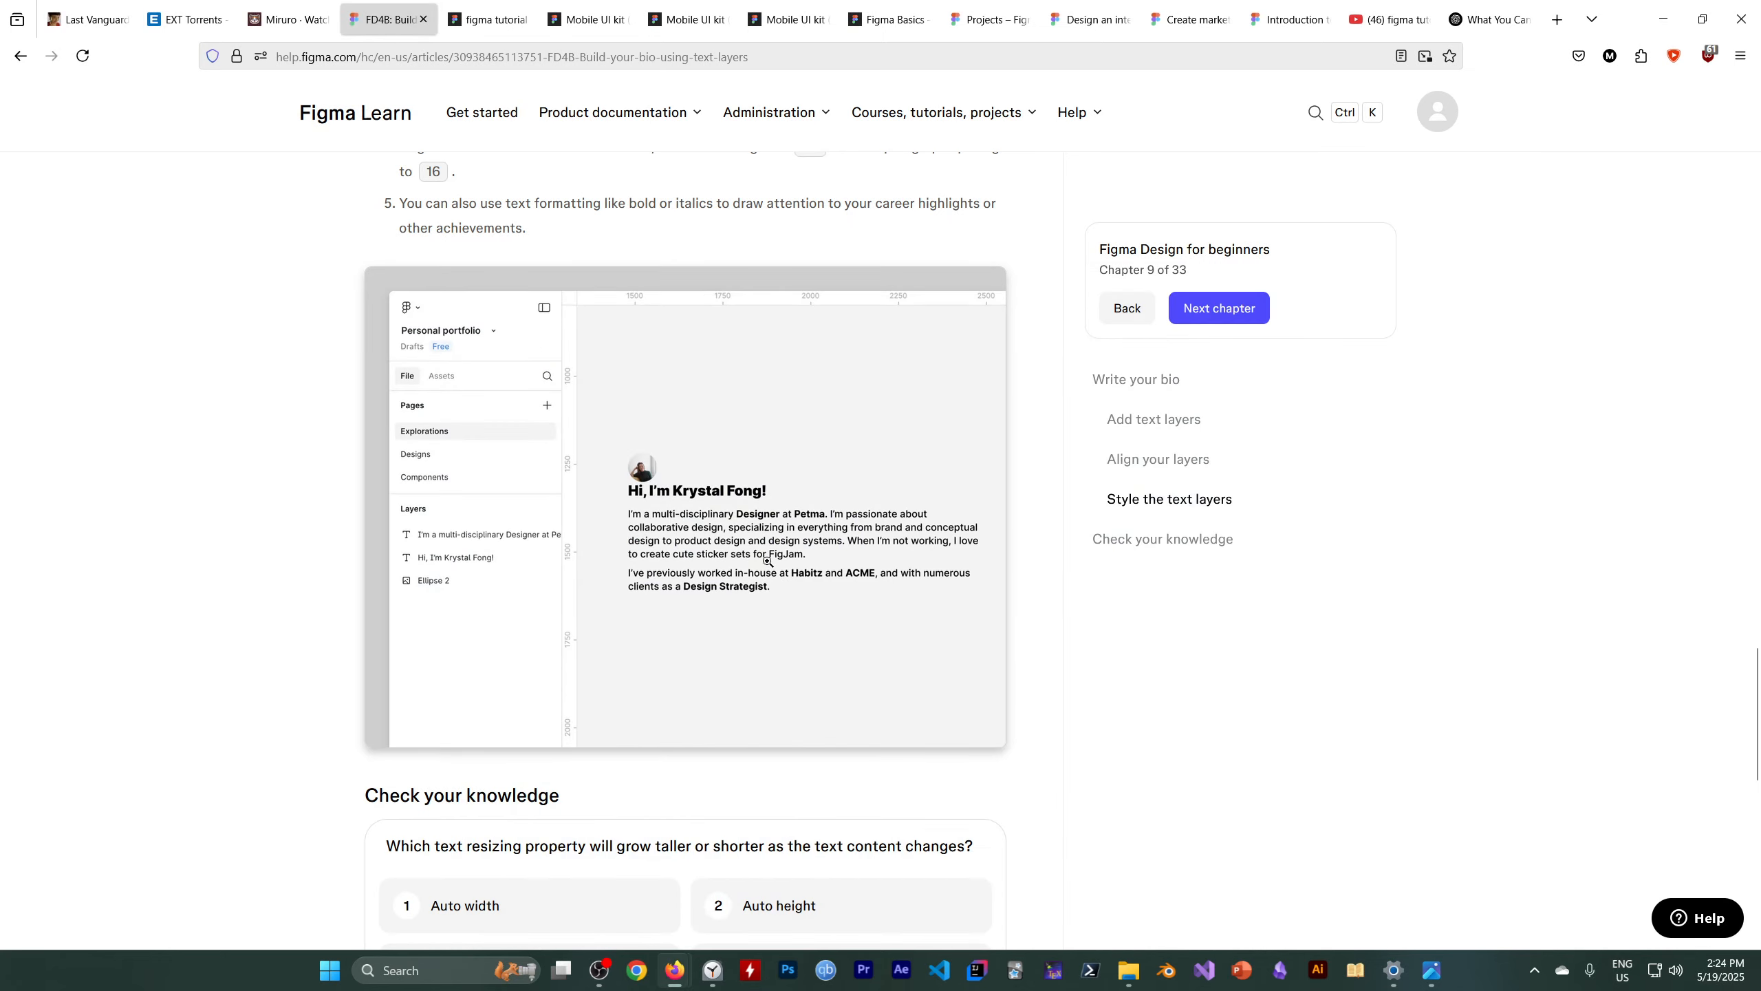
click(684, 563)
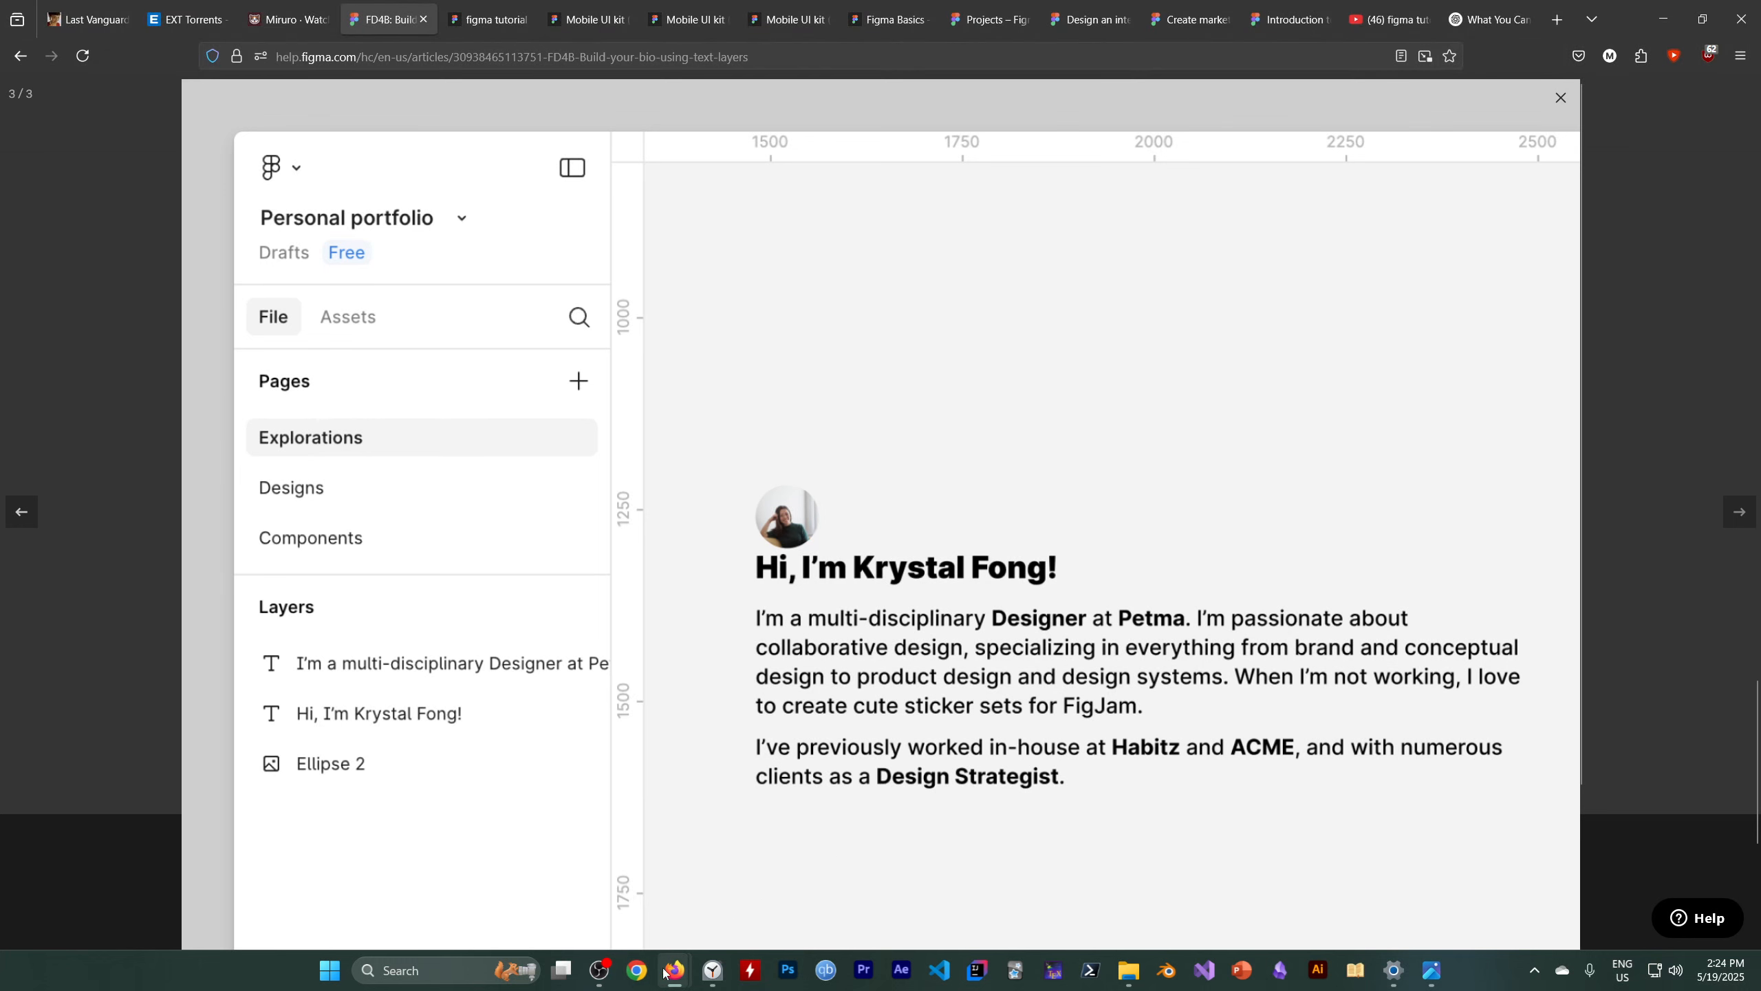
click(489, 19)
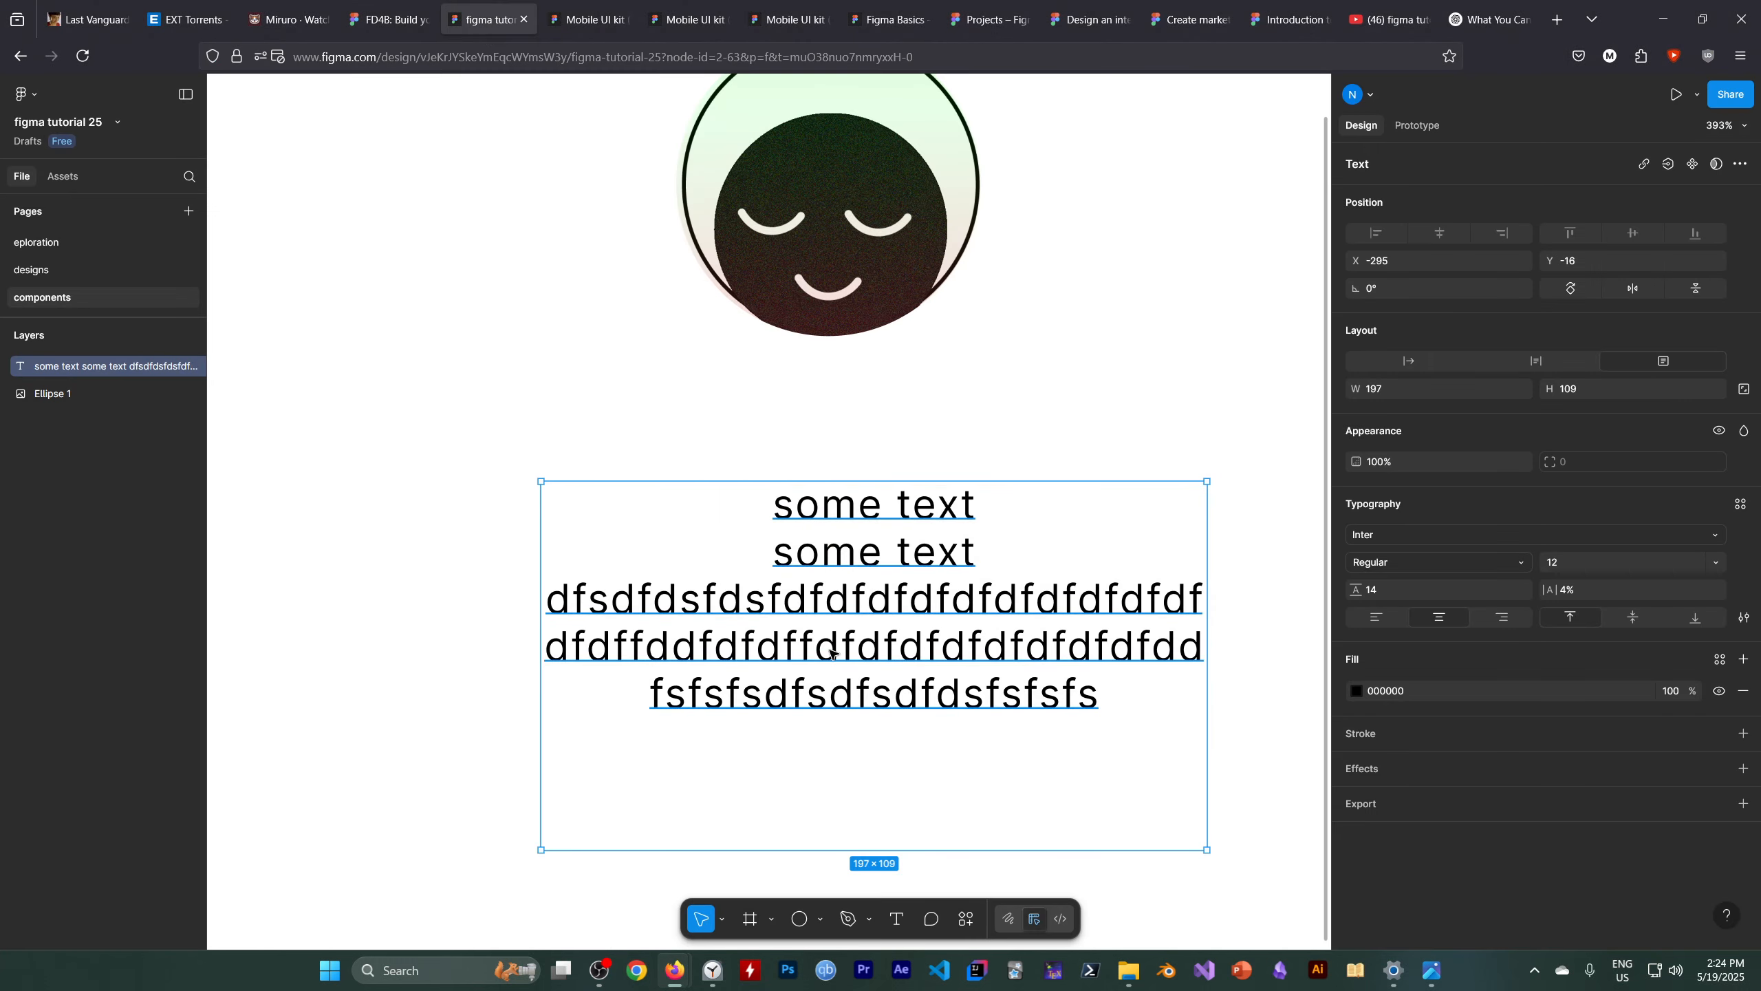
Replace the filler text layer with a new text layer reading "Hi, I'm NameLess" below the avatar
key(Delete)
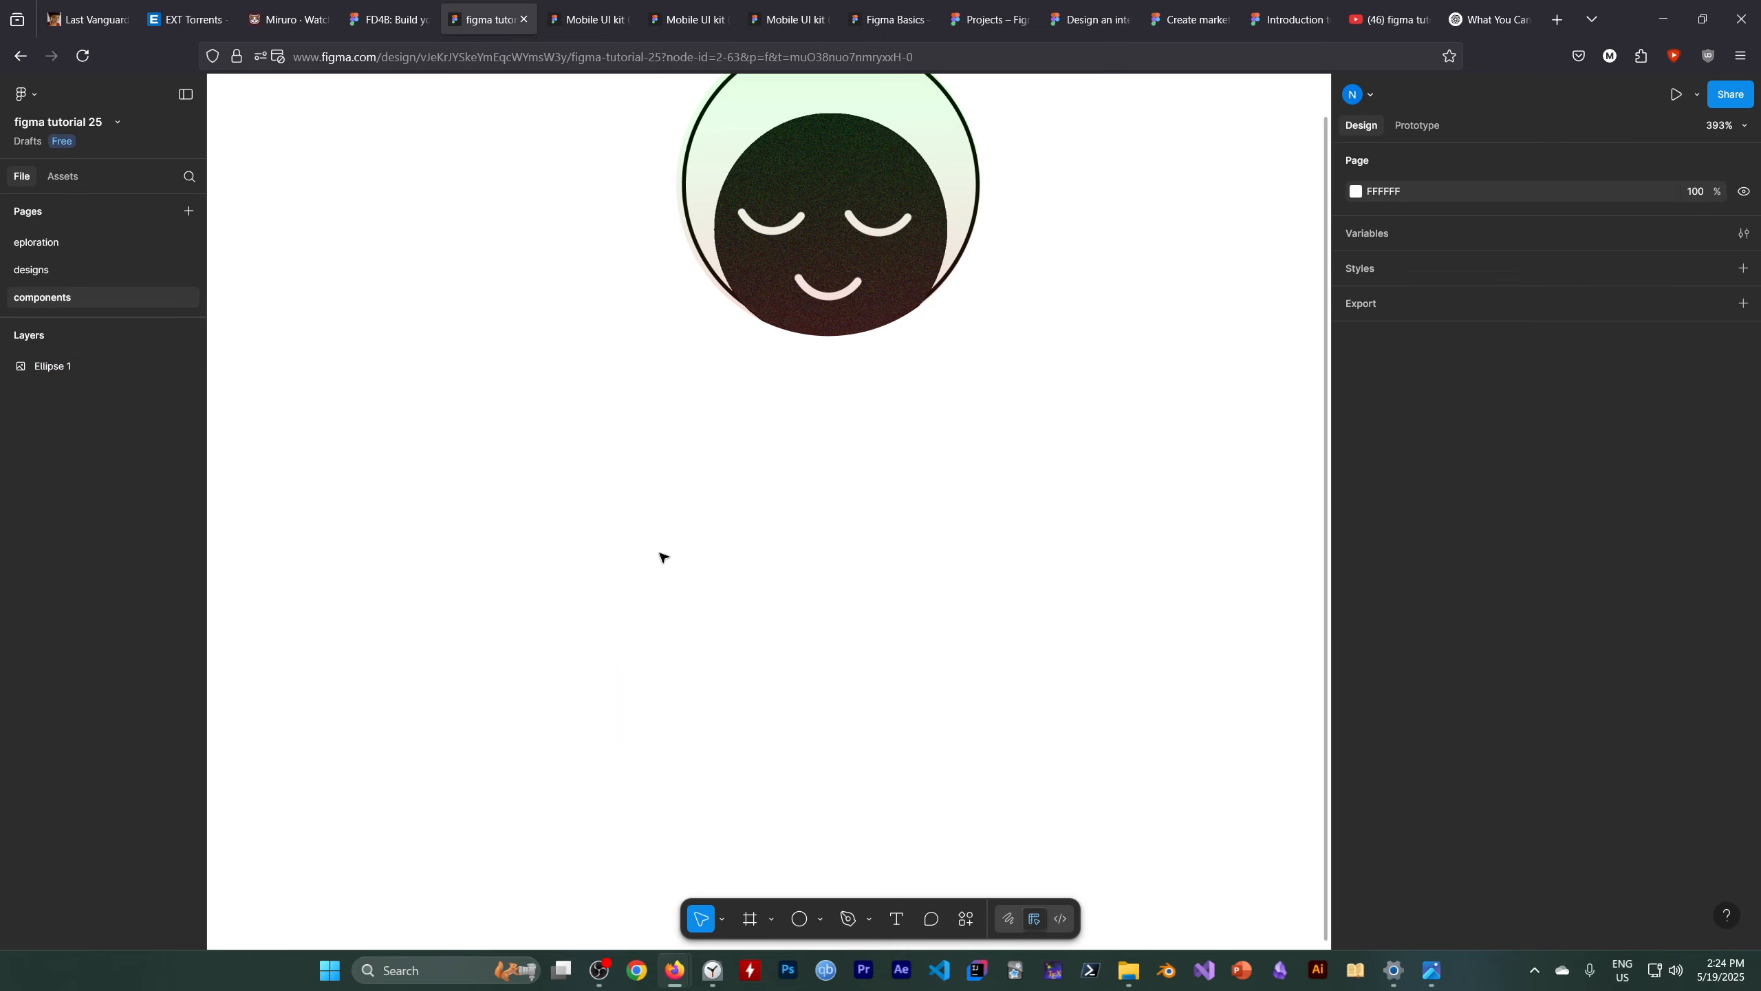
key(t)
click(629, 468)
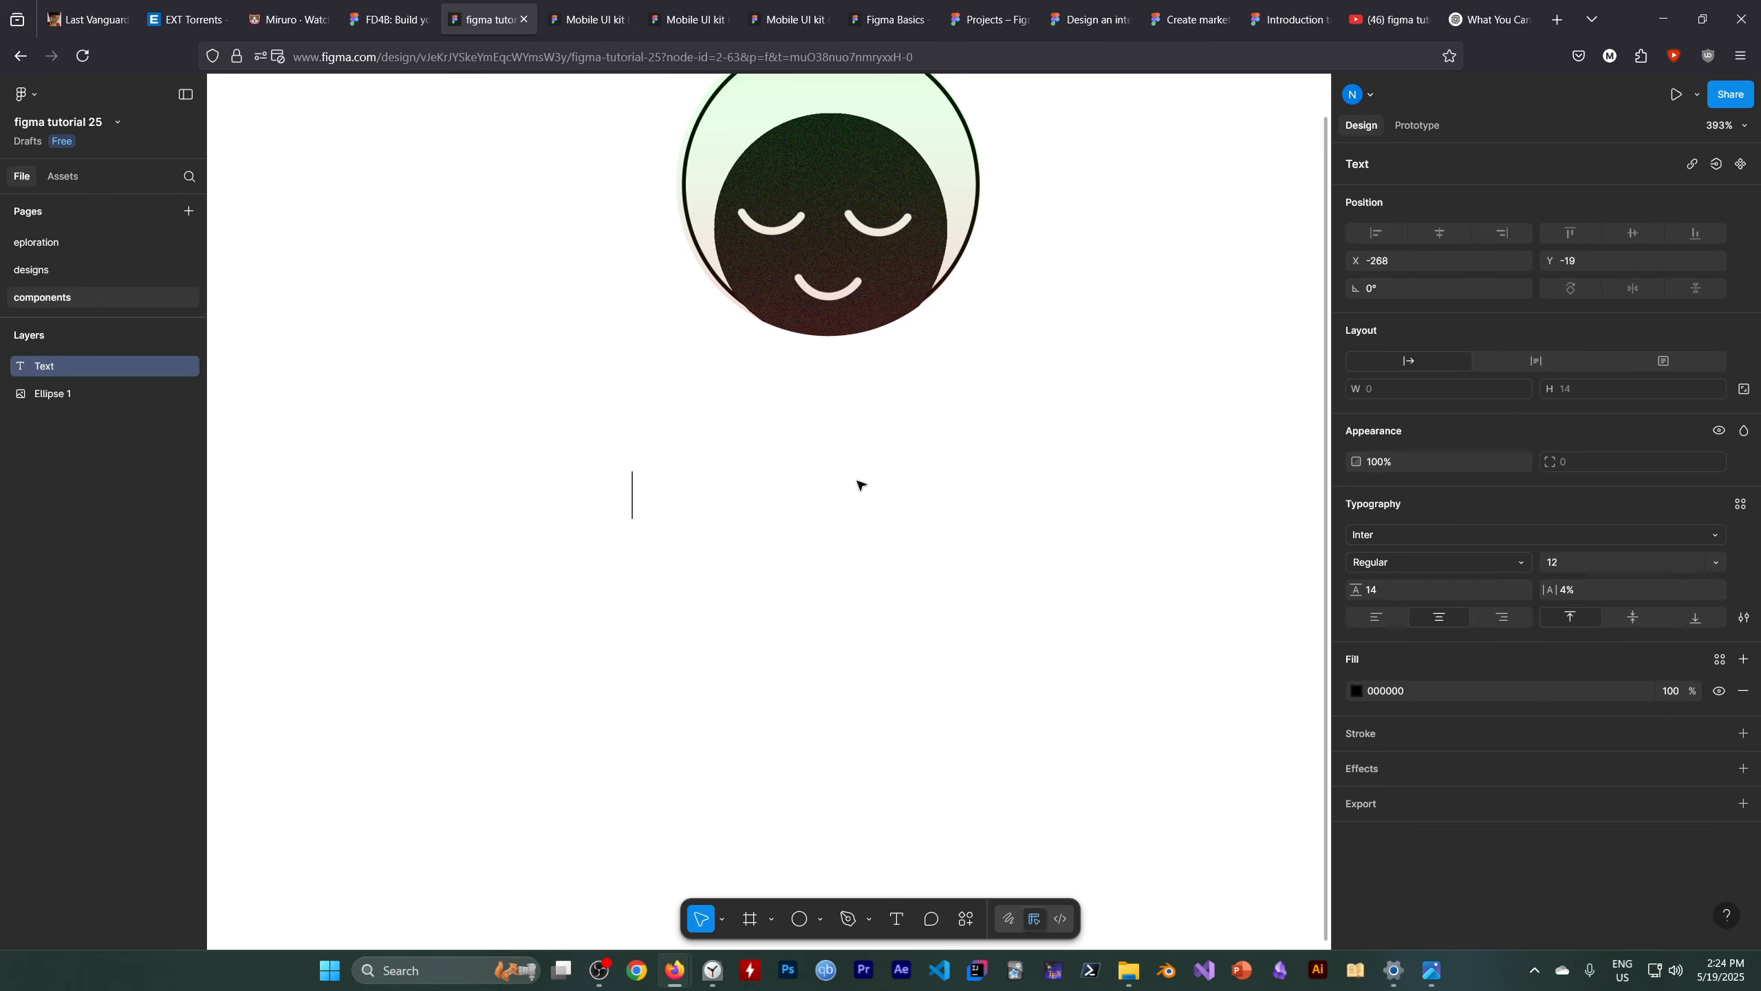
text(Hi,)
text( I'm )
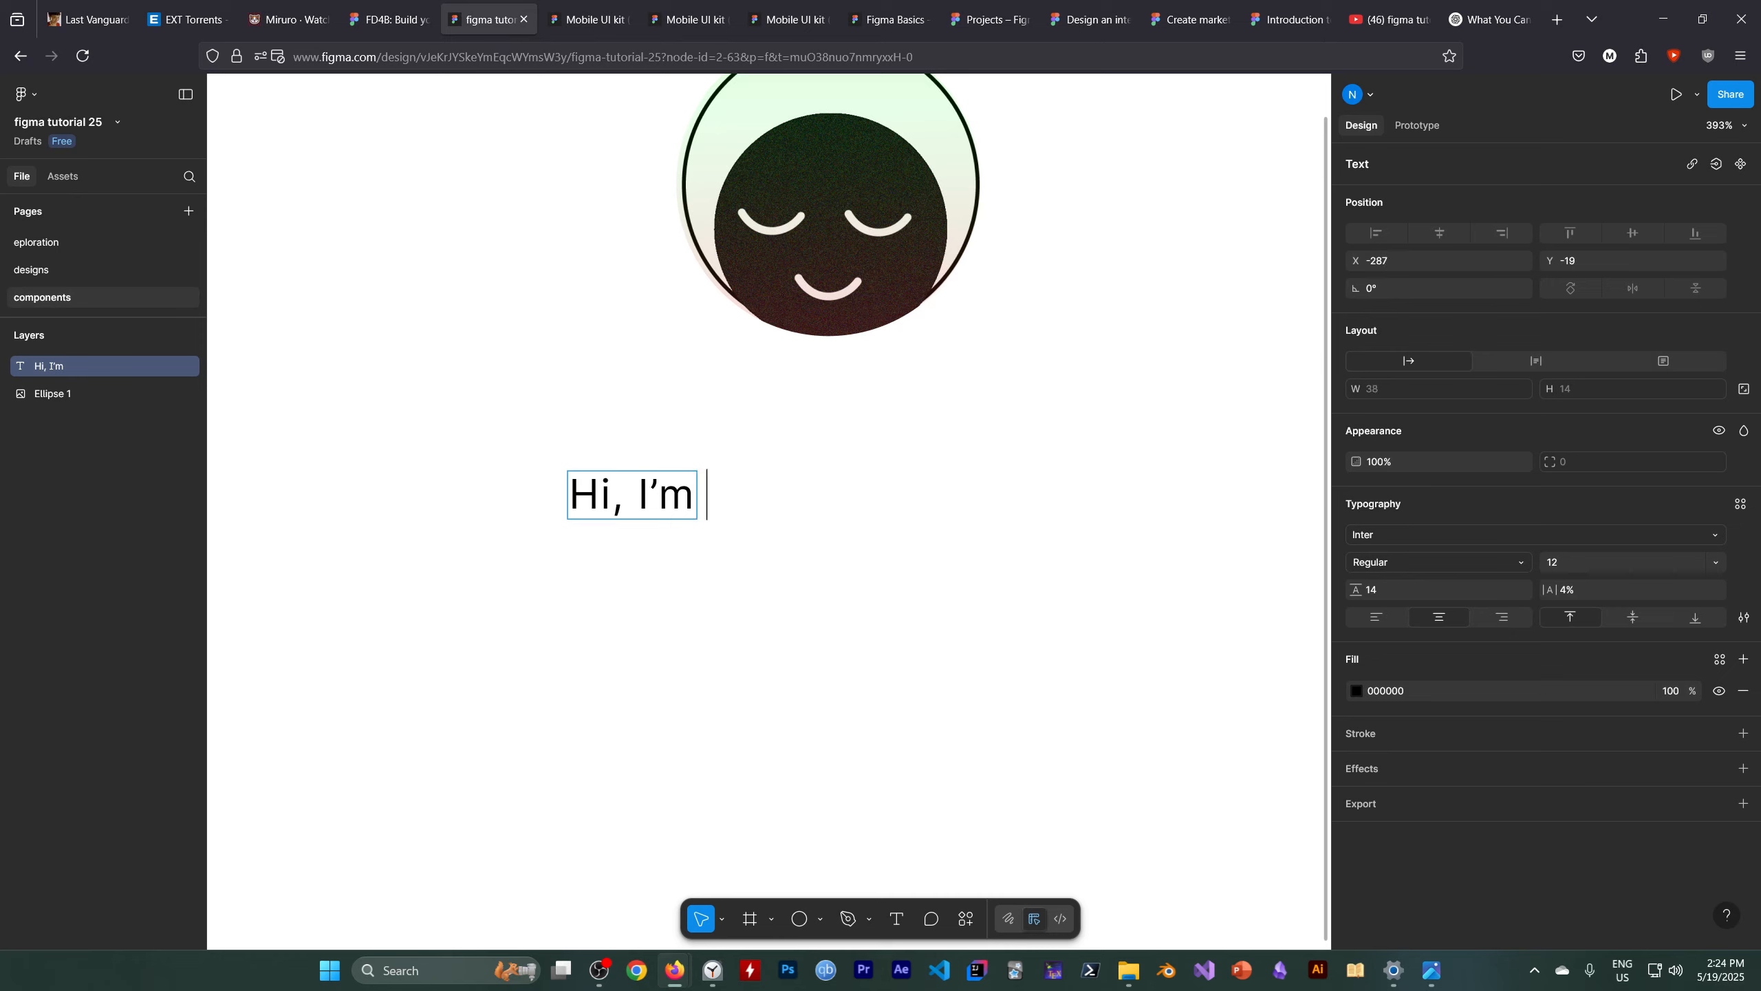
text(NameLess)
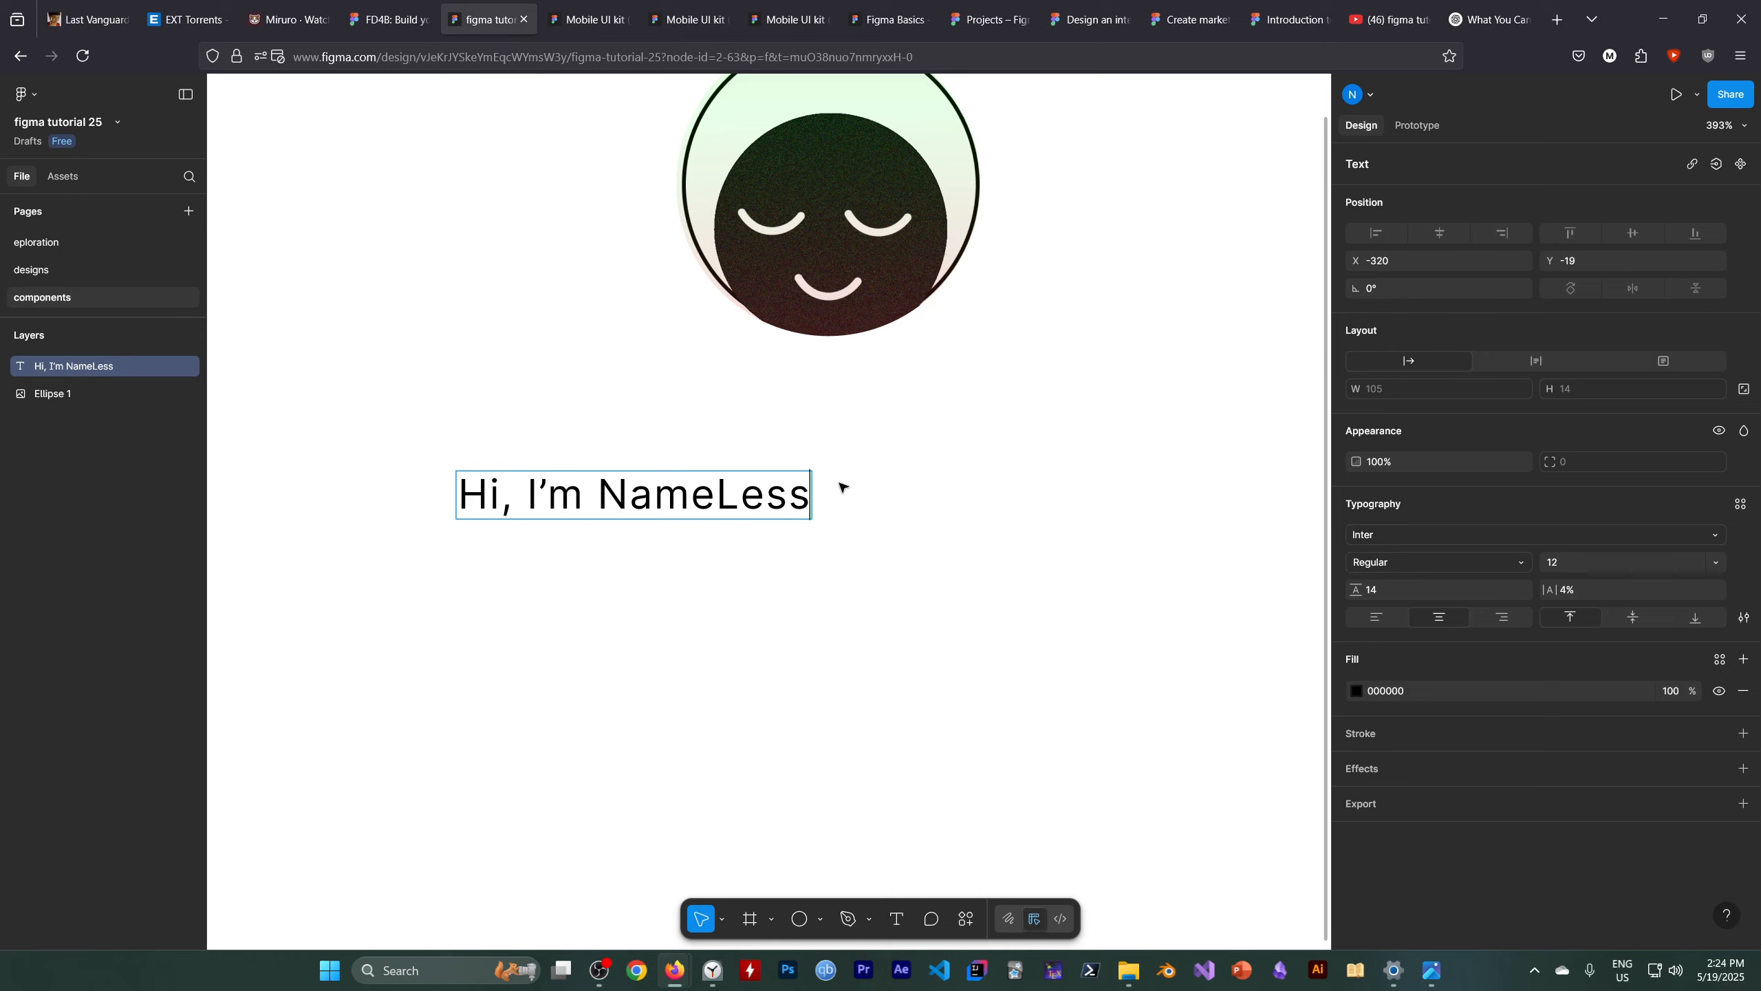
key(Escape)
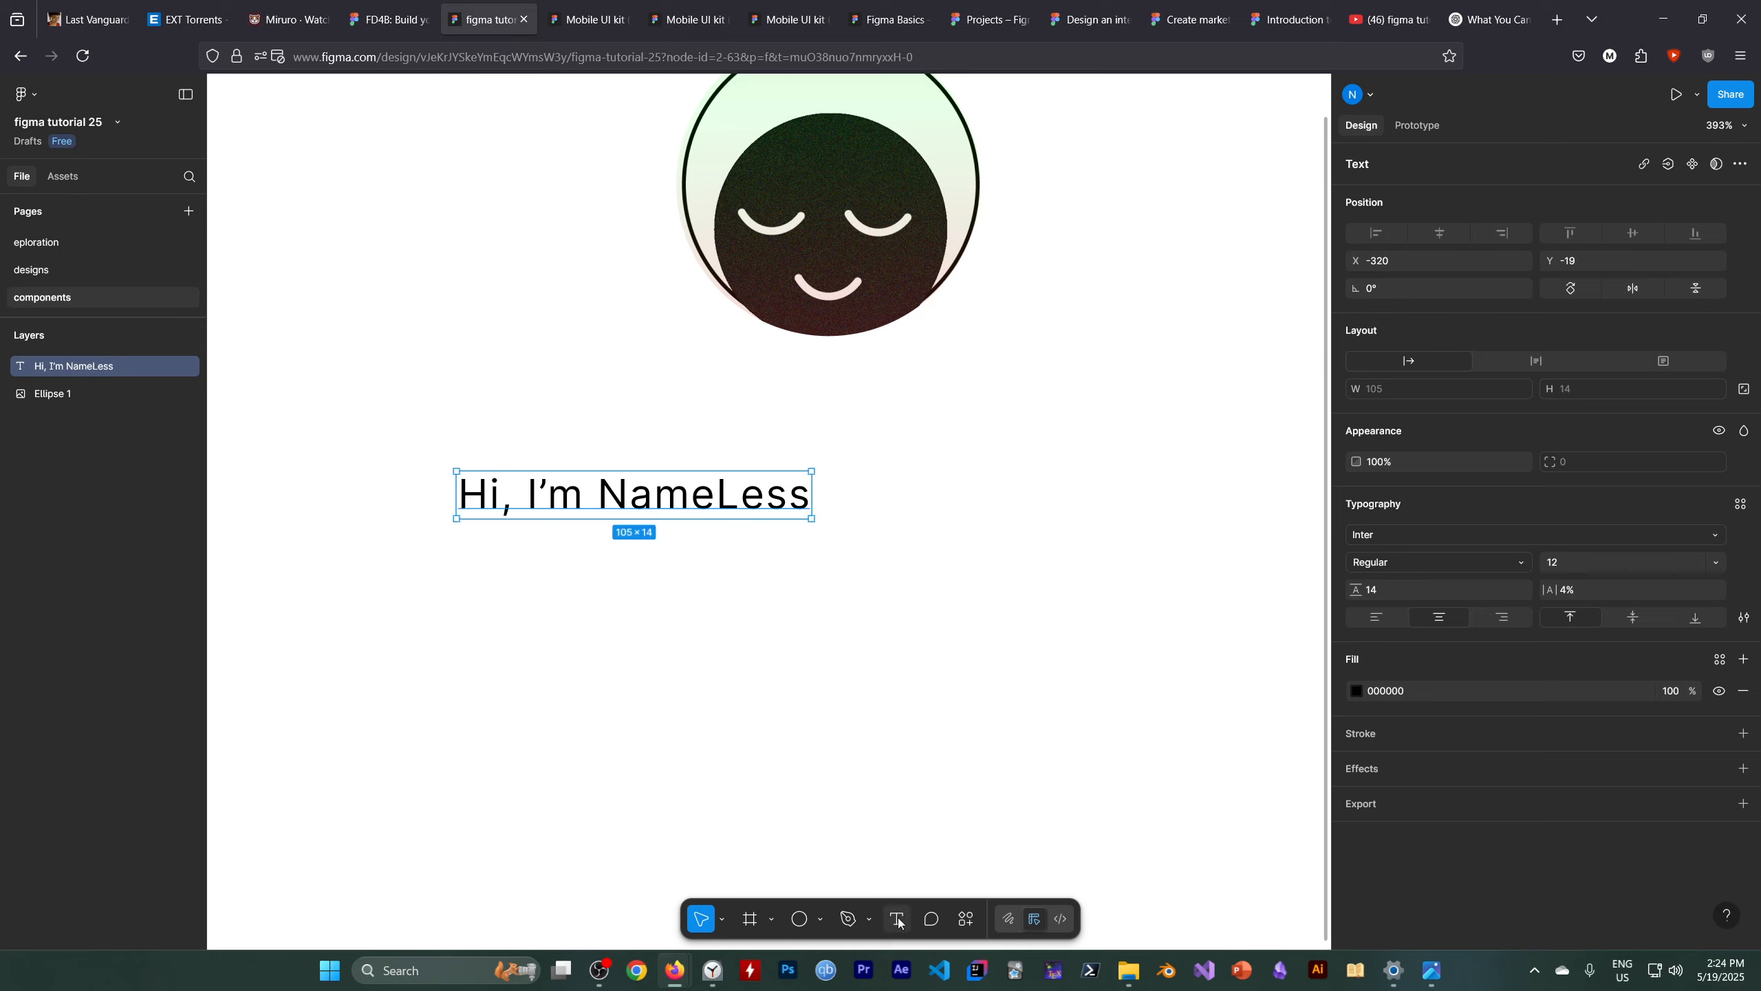
Start a new text layer below the greeting
key(Return)
click(474, 633)
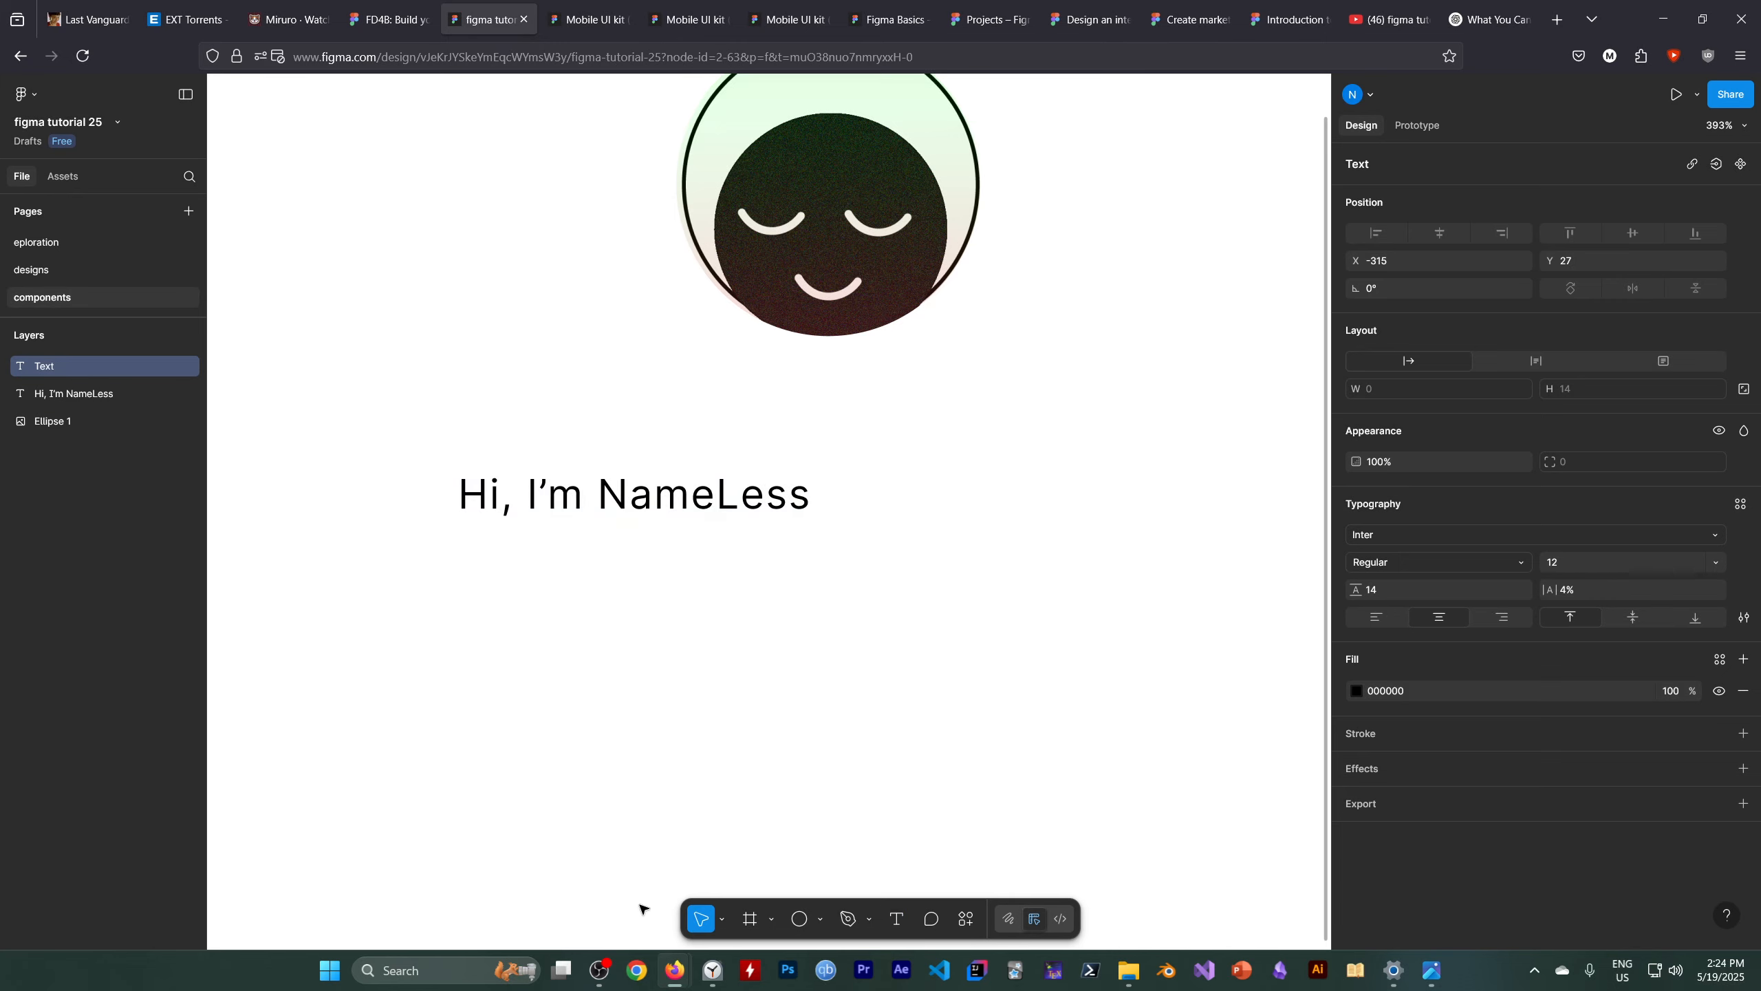
Examine the tutorial's example bio paragraph text for reference
click(613, 973)
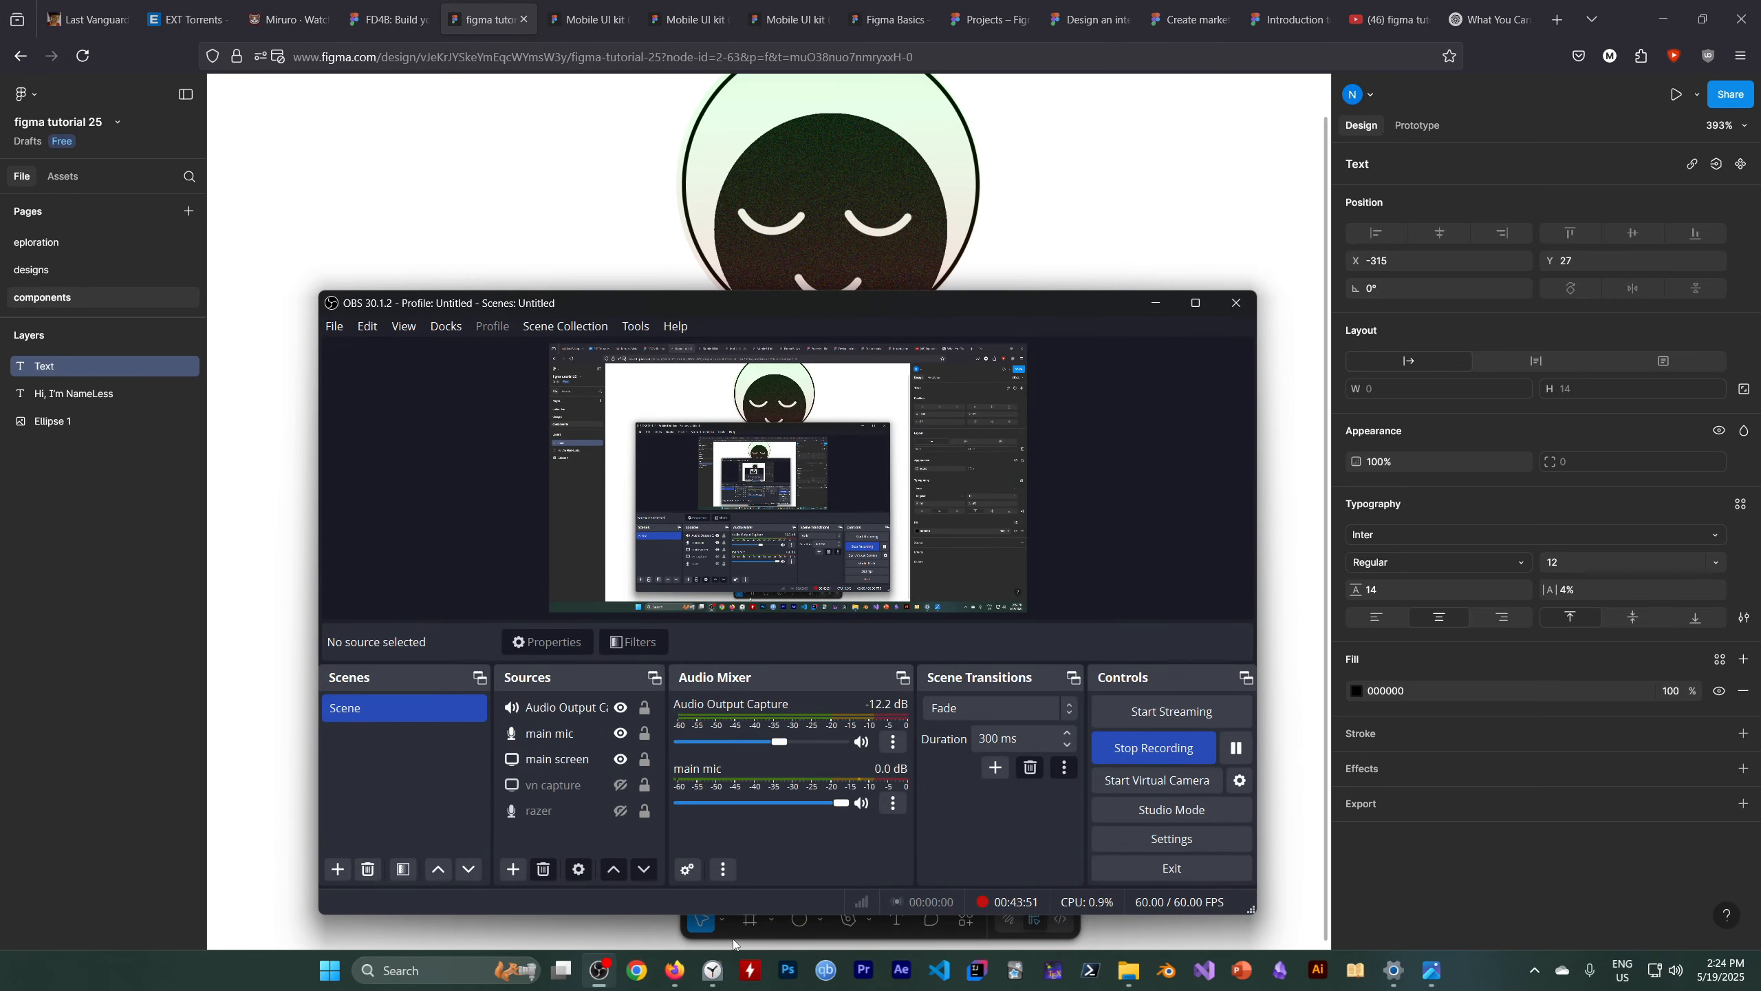
mouse_move(674, 970)
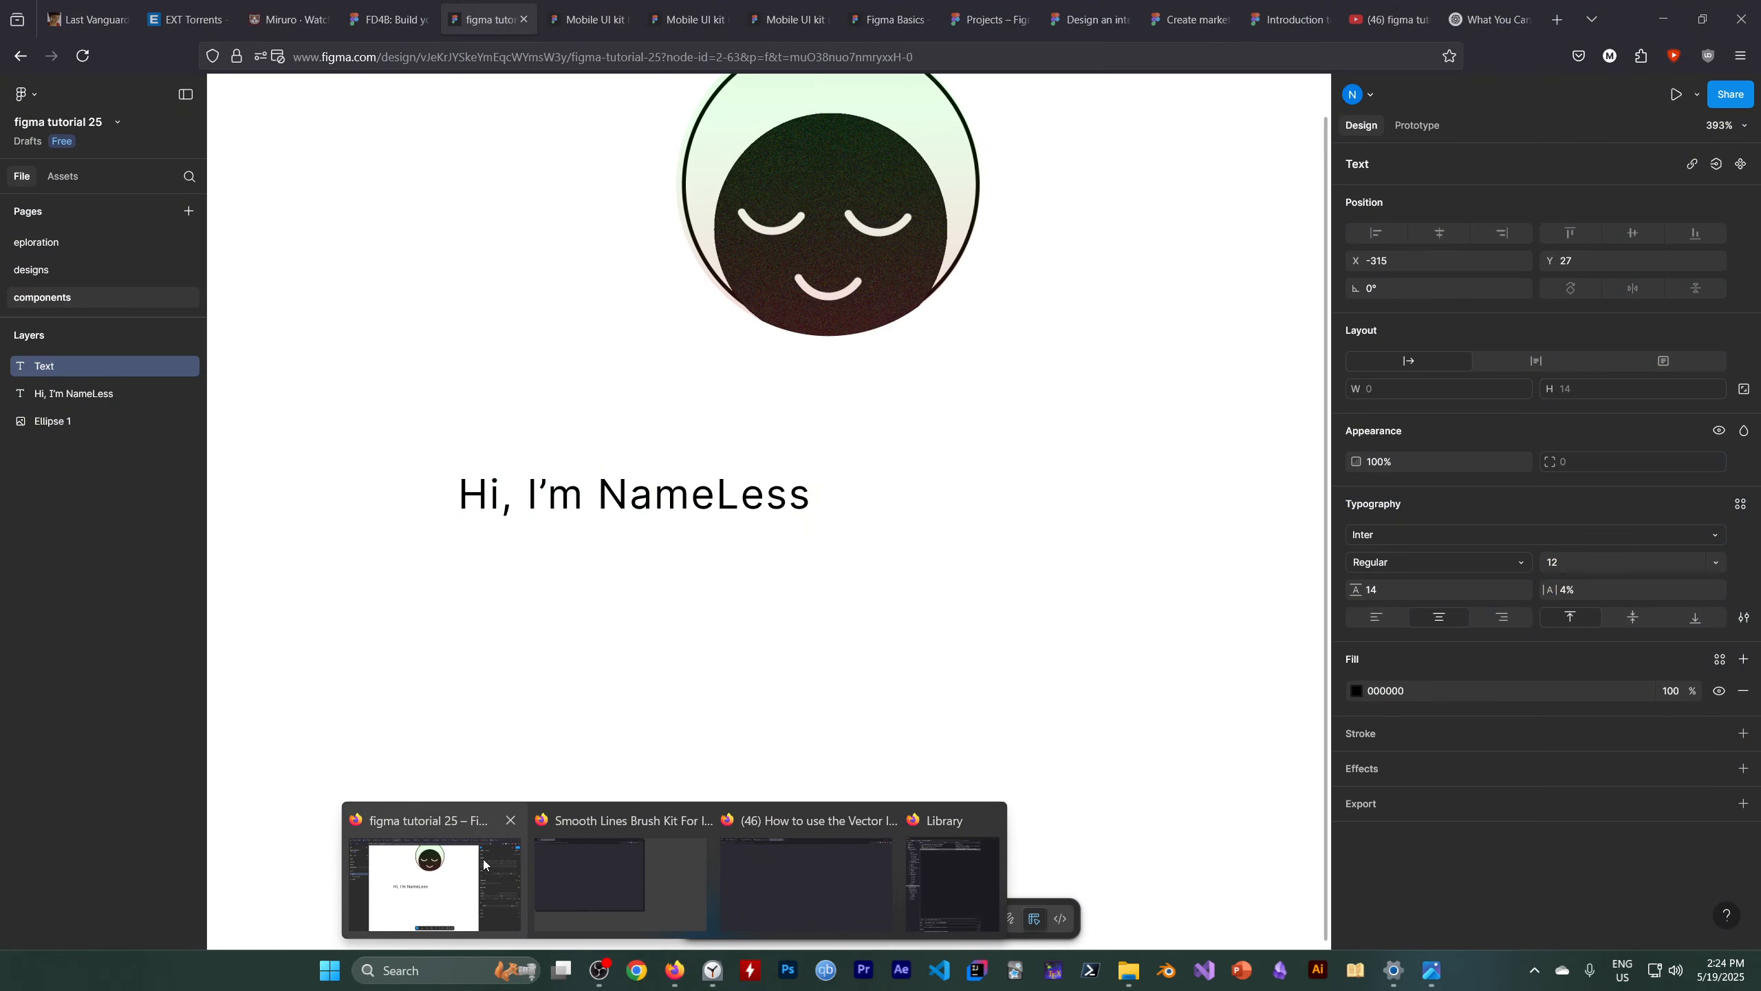
click(437, 884)
click(403, 29)
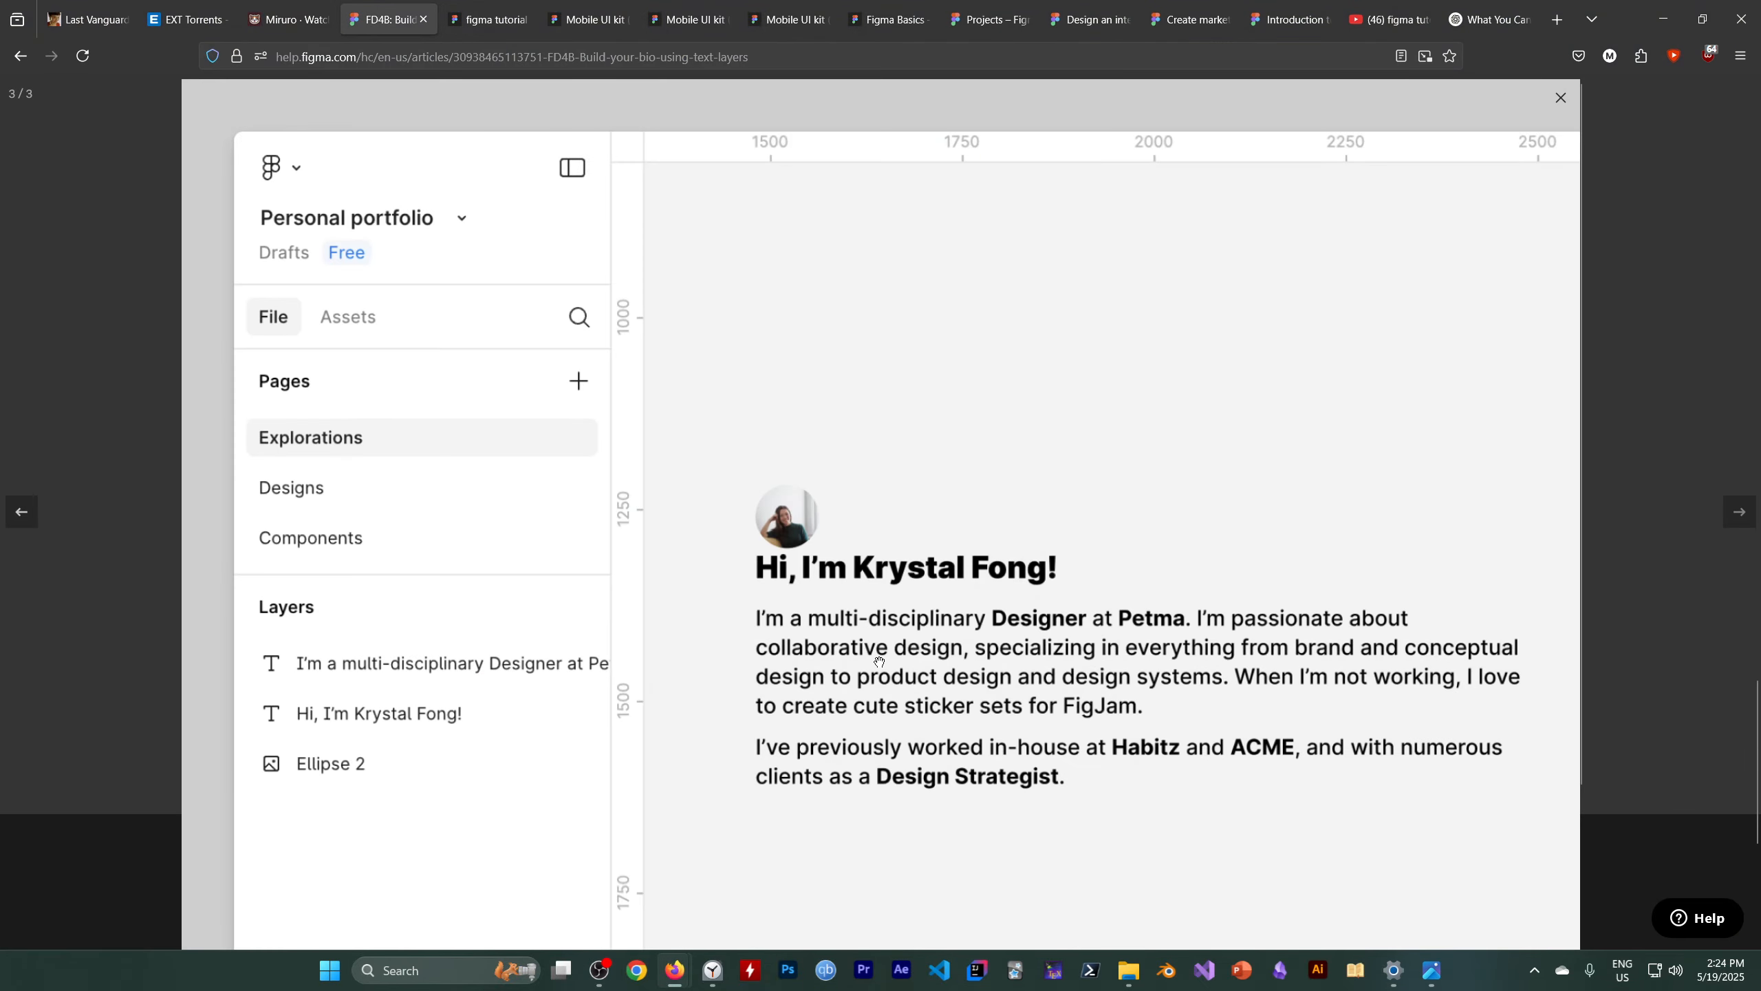
click(887, 673)
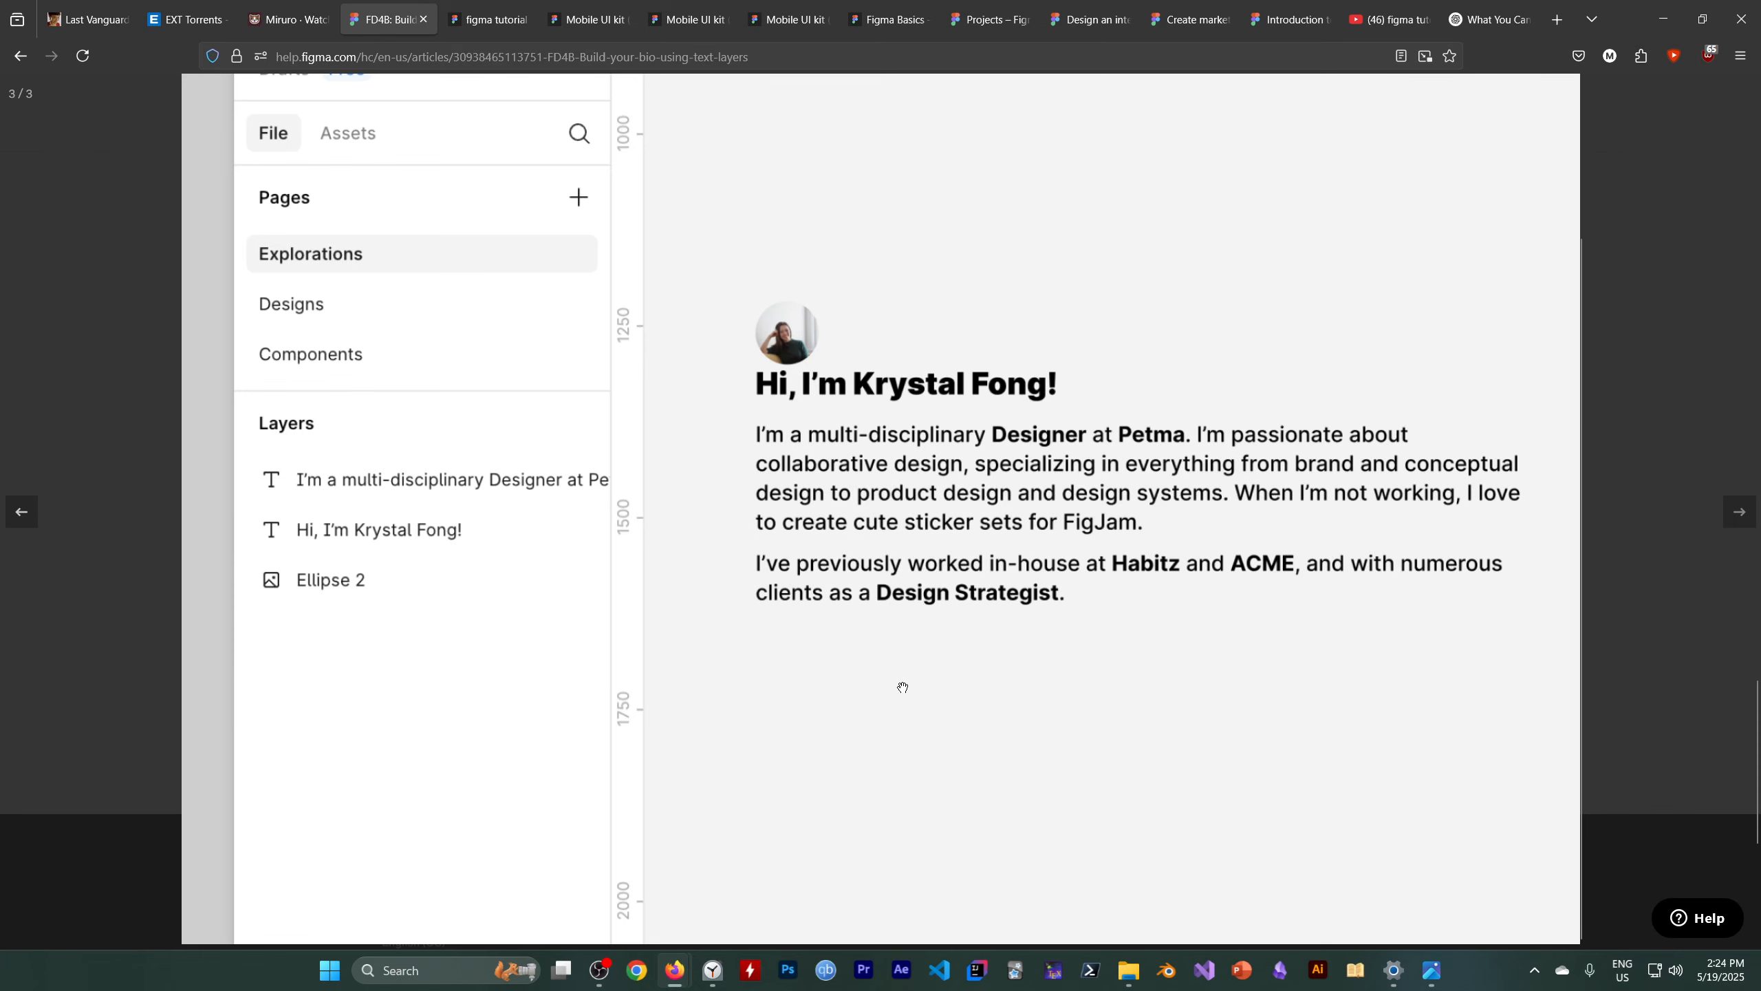
Capture the tutorial's example bio paragraph as a screenshot and copy its text using image text recognition
key(super+shift+s)
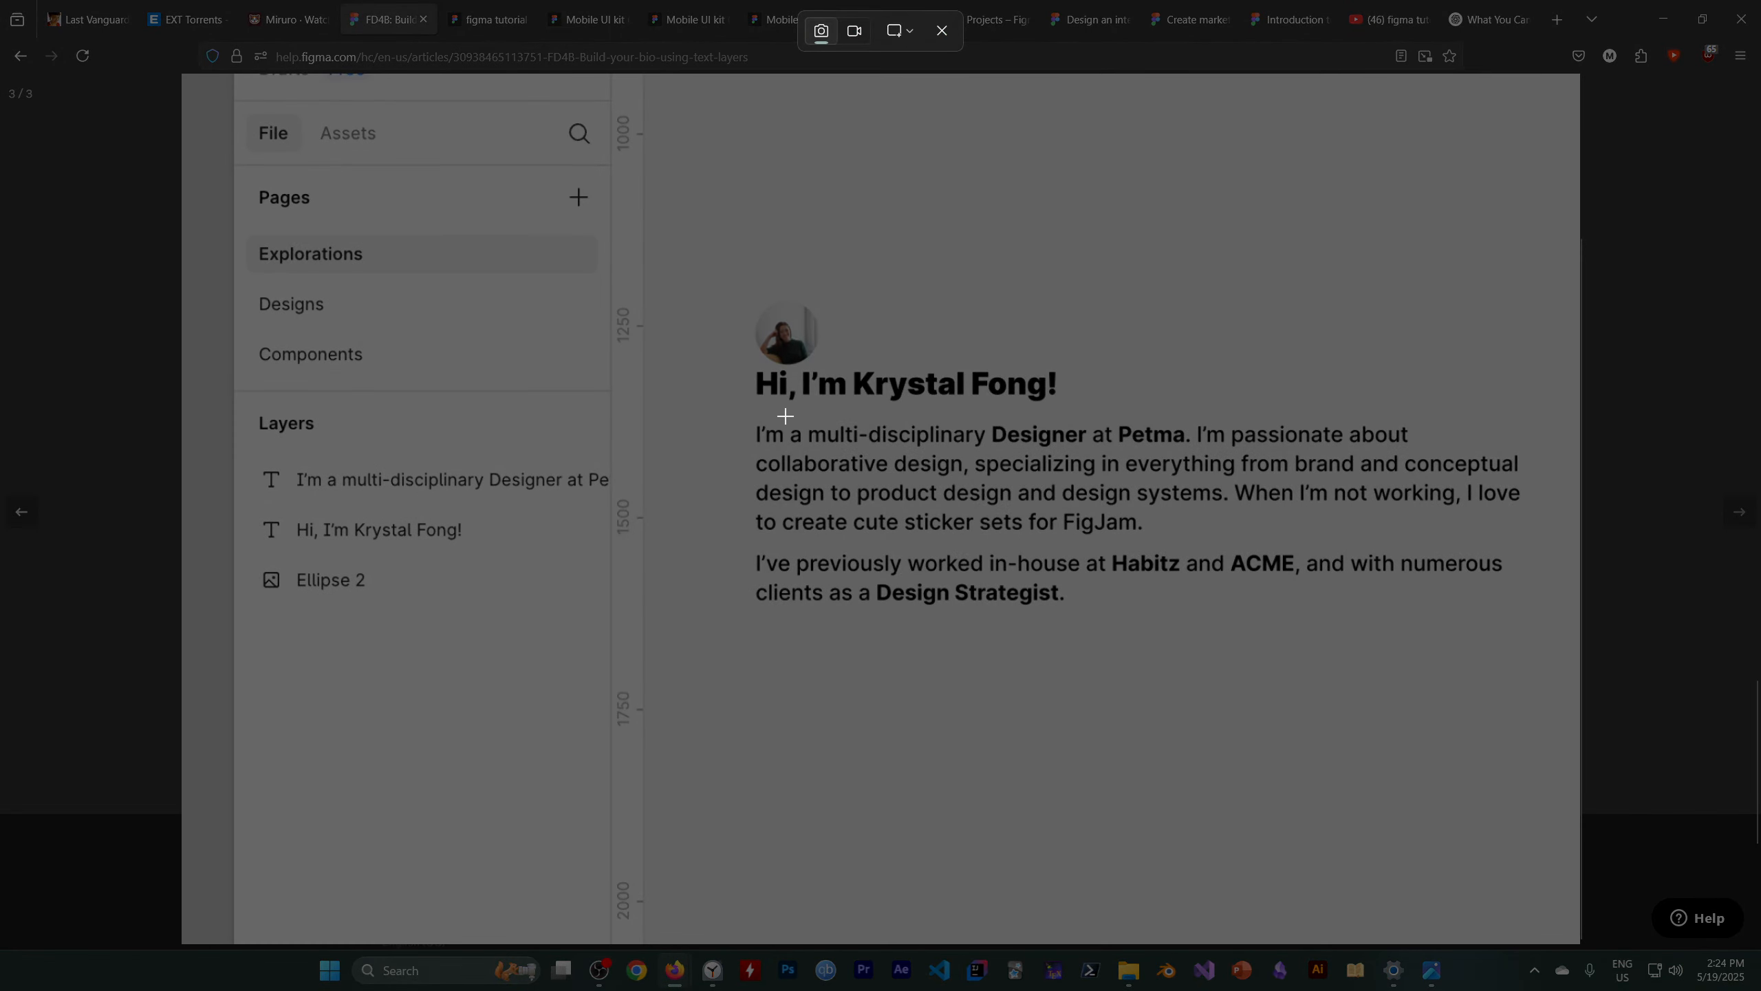
drag(721, 401, 1538, 621)
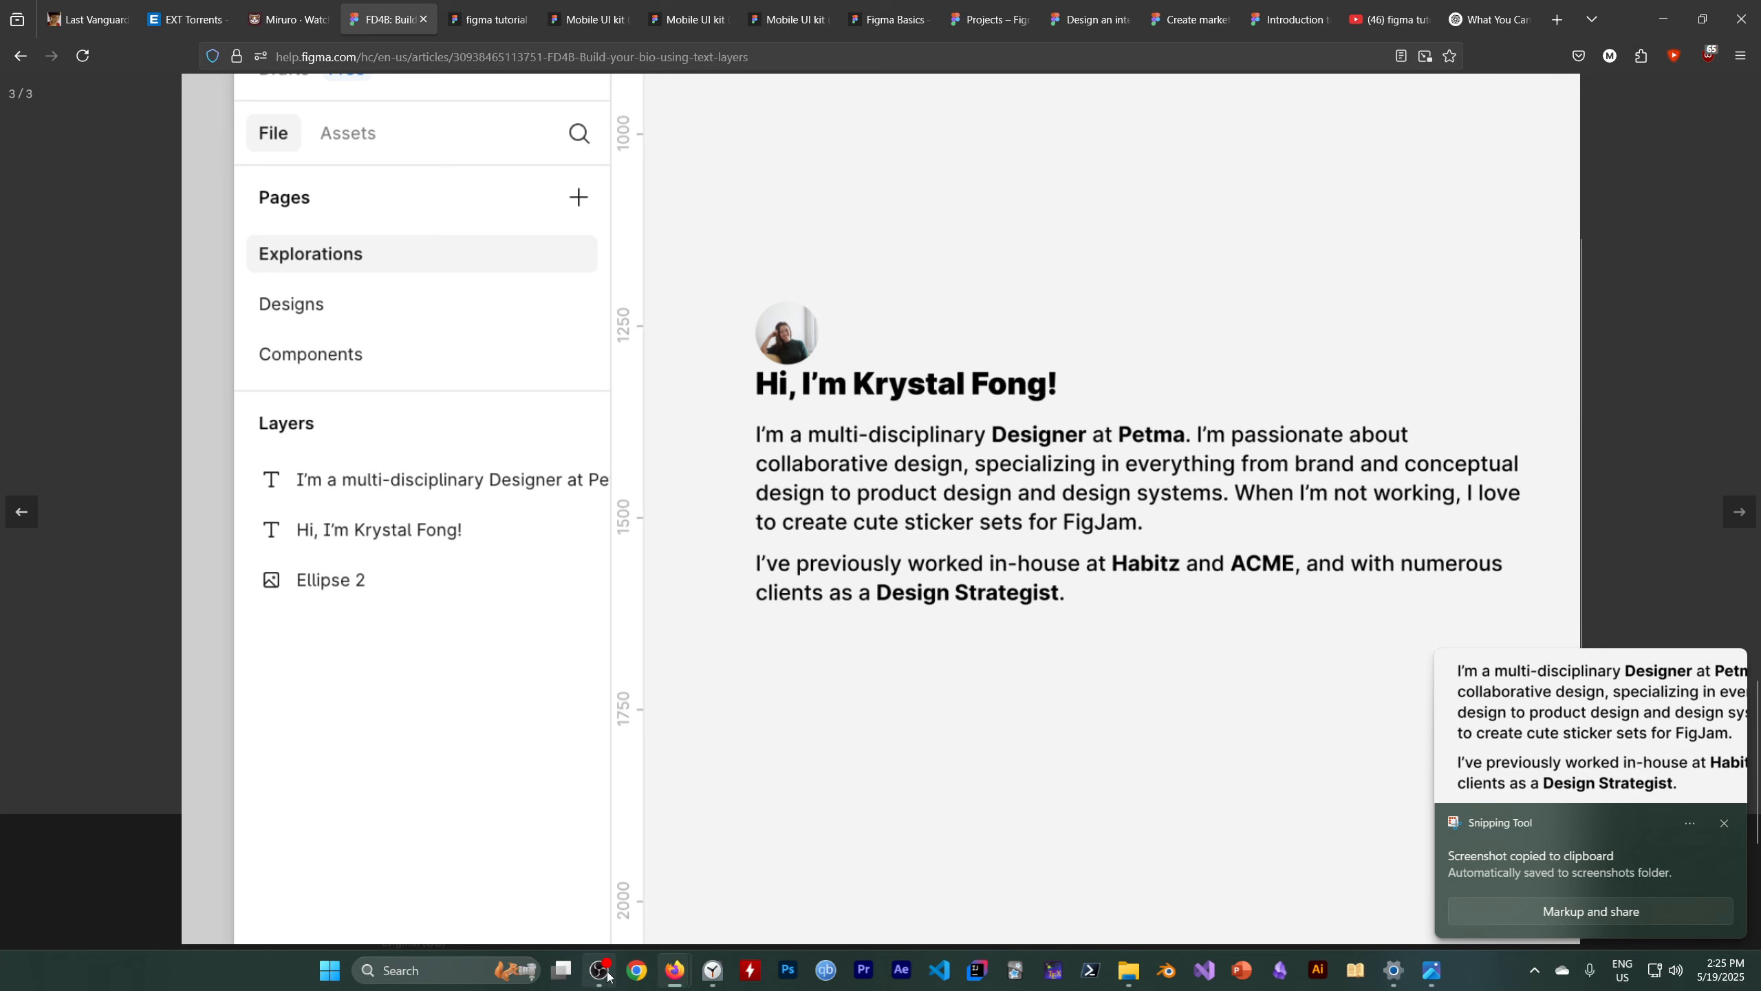
mouse_move(608, 977)
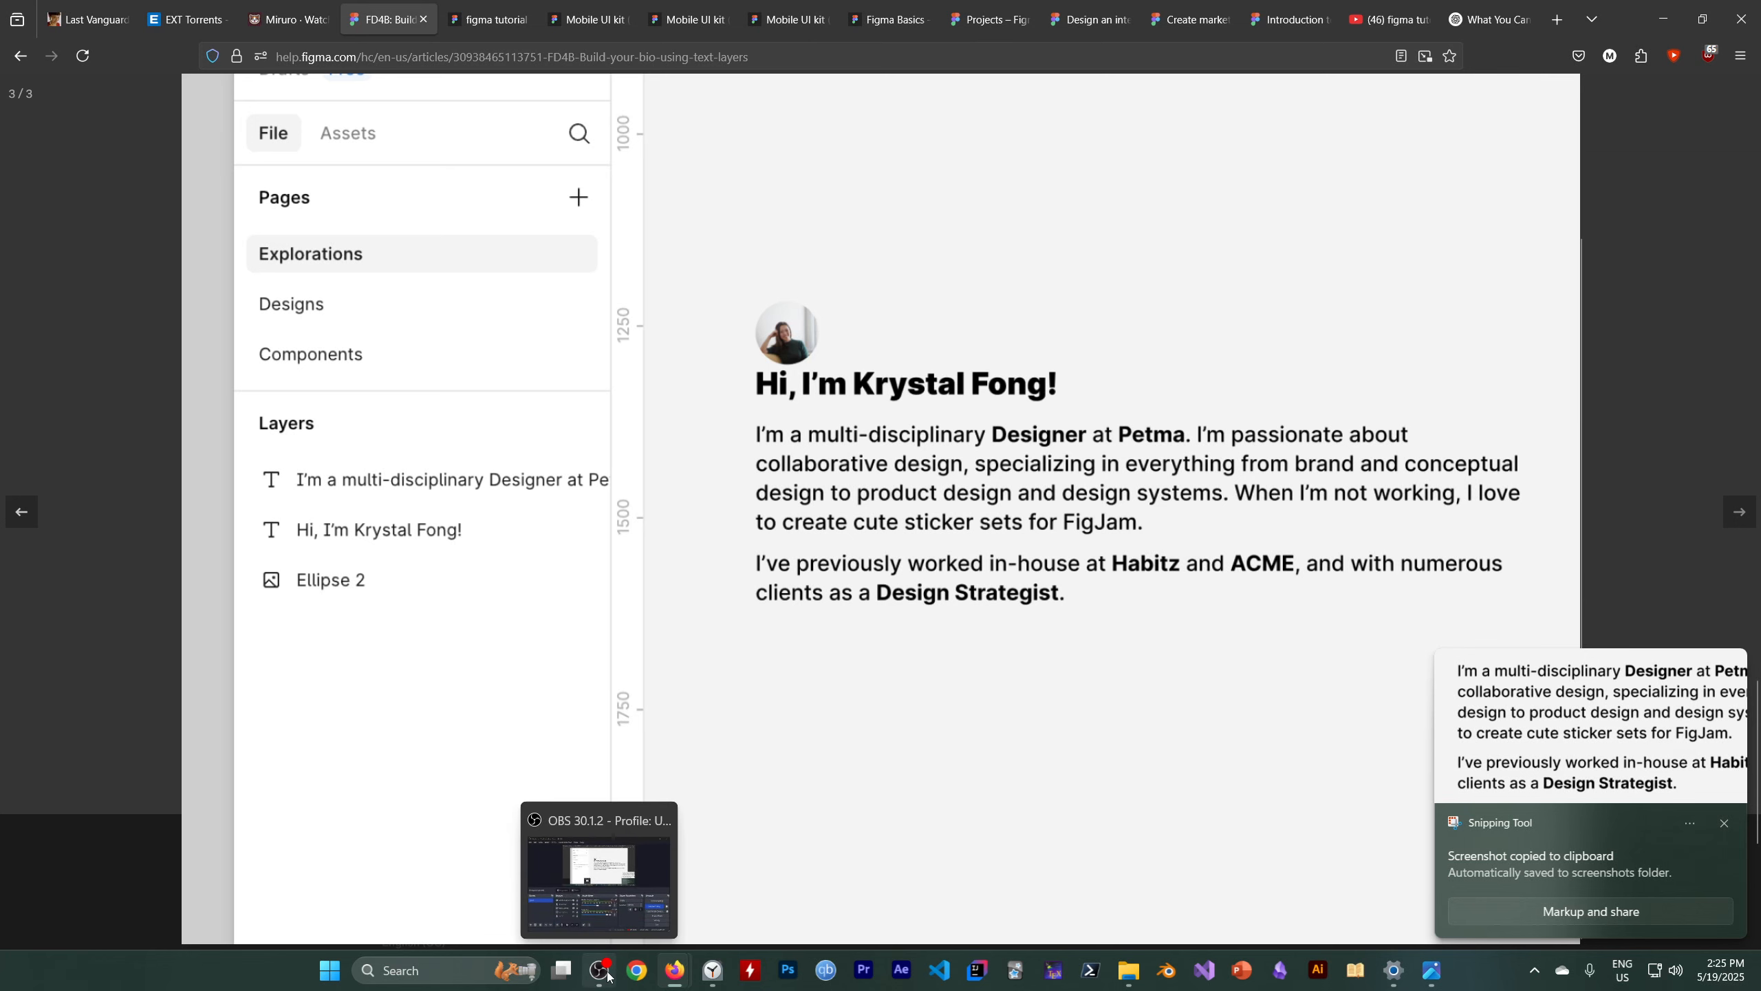
click(608, 977)
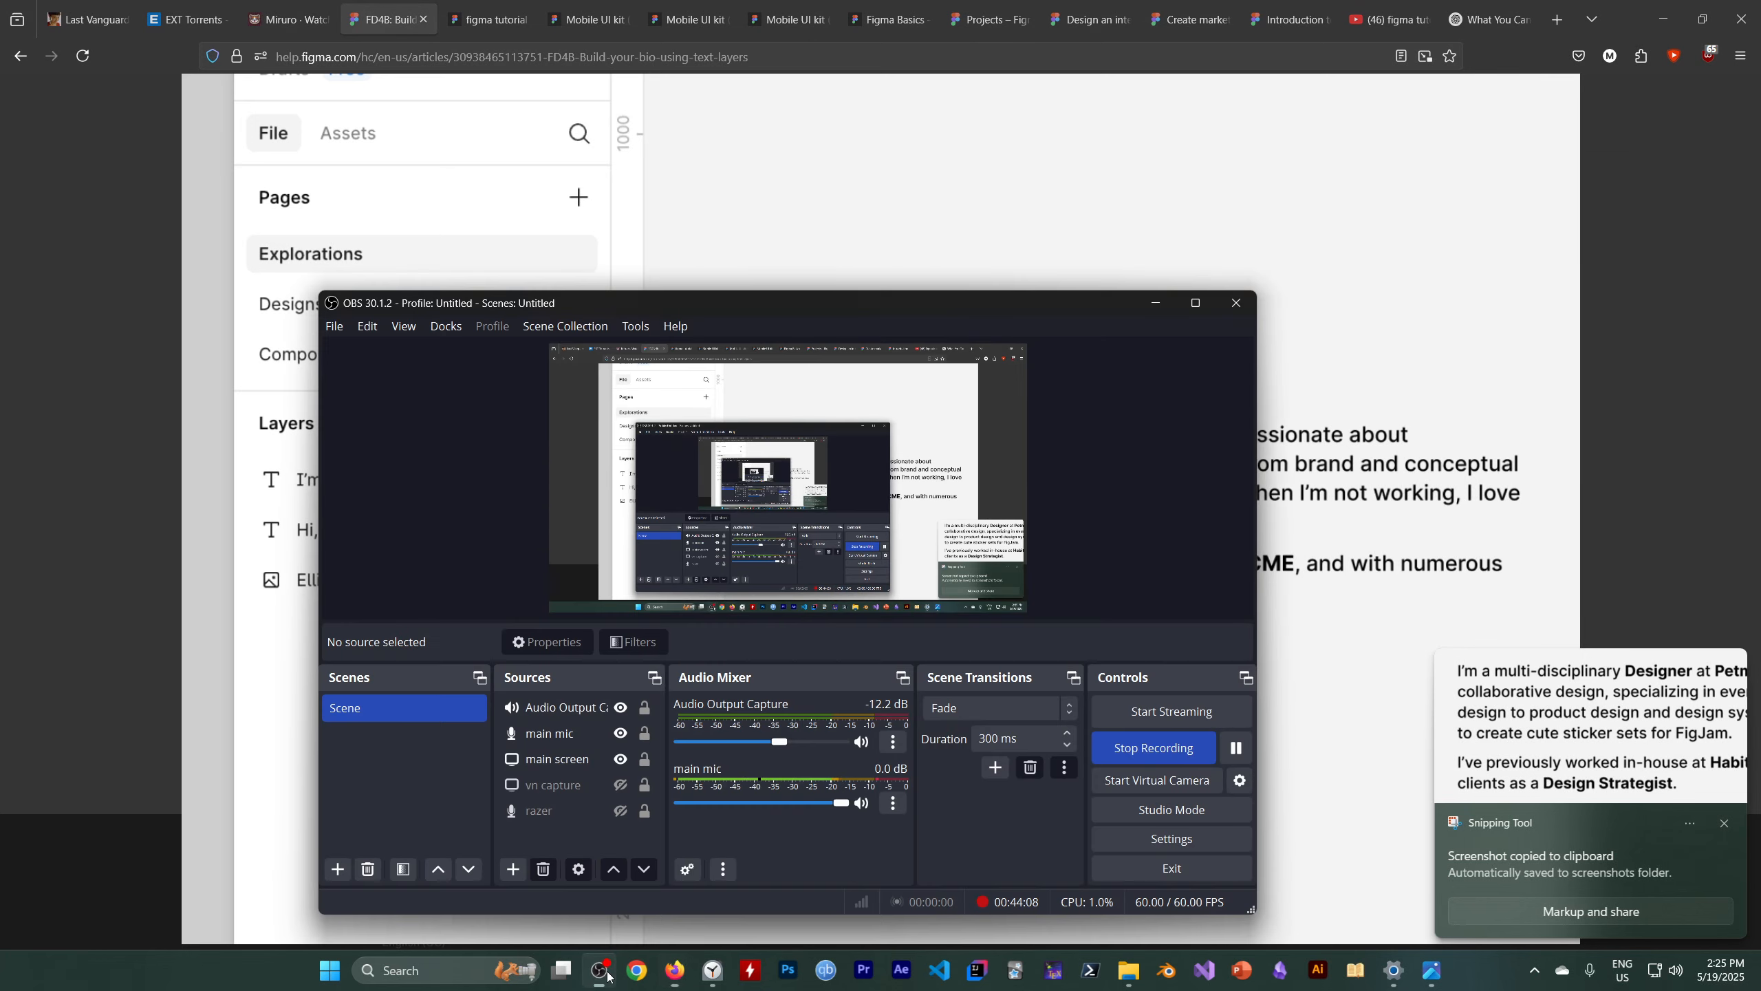
click(1235, 749)
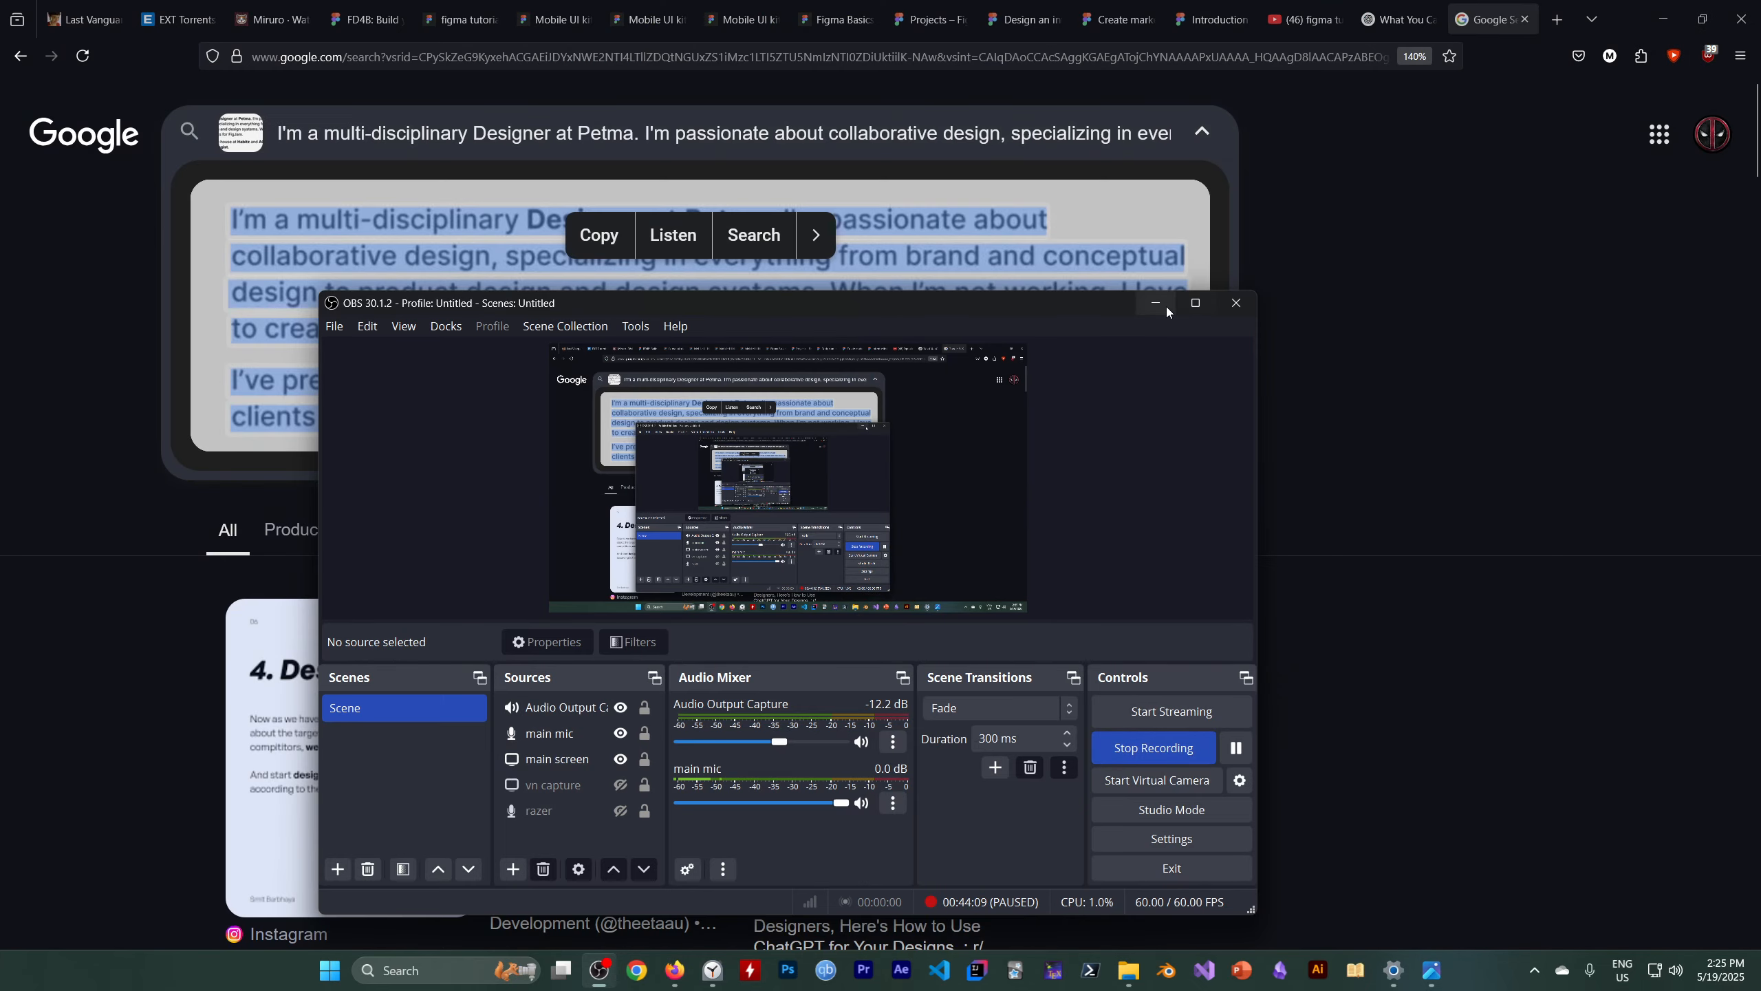
click(1155, 304)
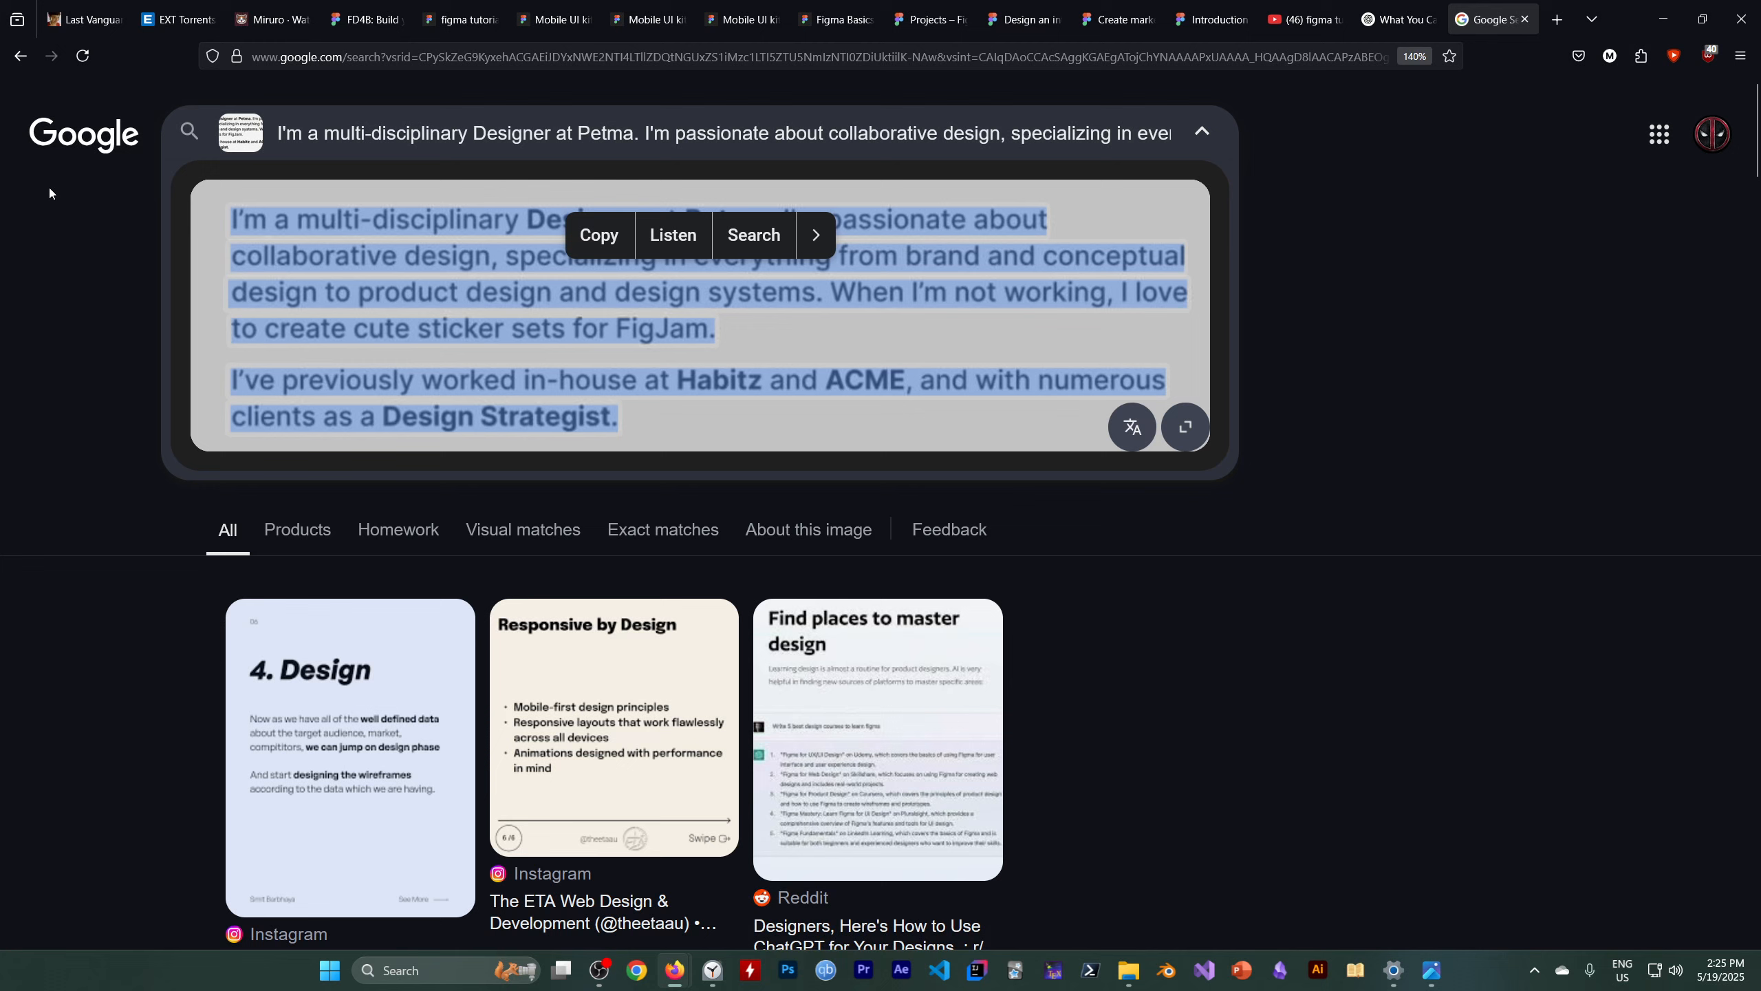
click(597, 239)
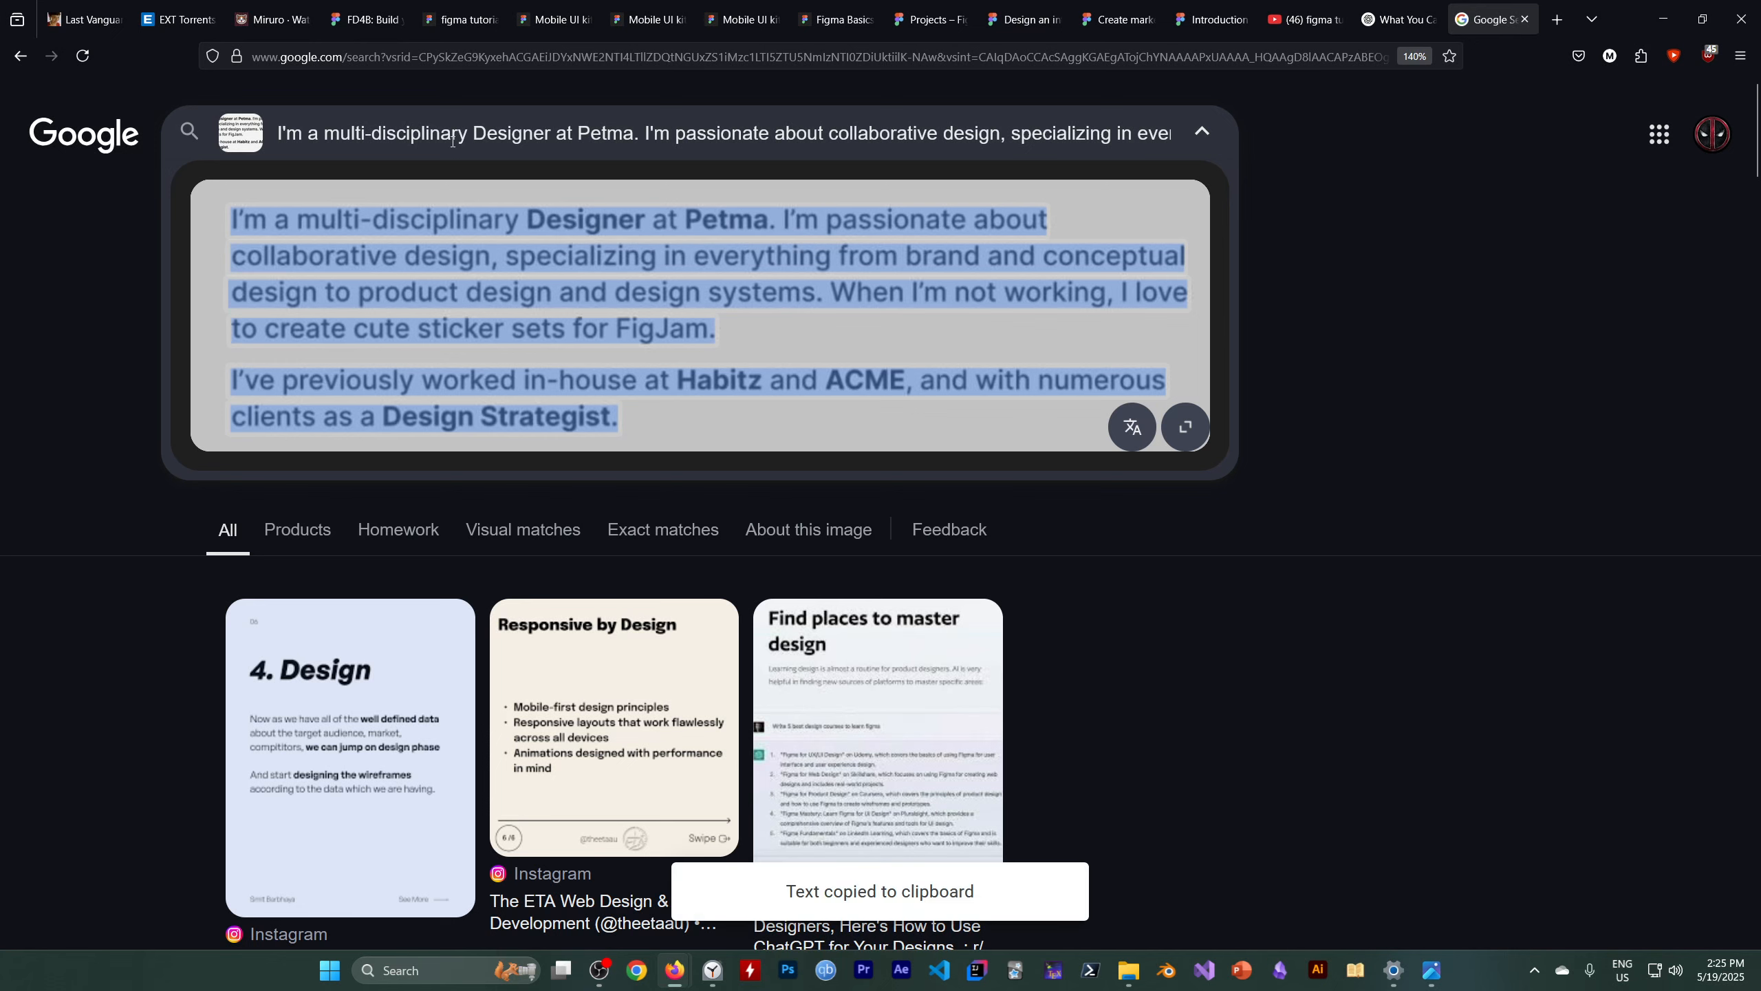
Paste the copied bio paragraph as a new text layer below the greeting
click(454, 19)
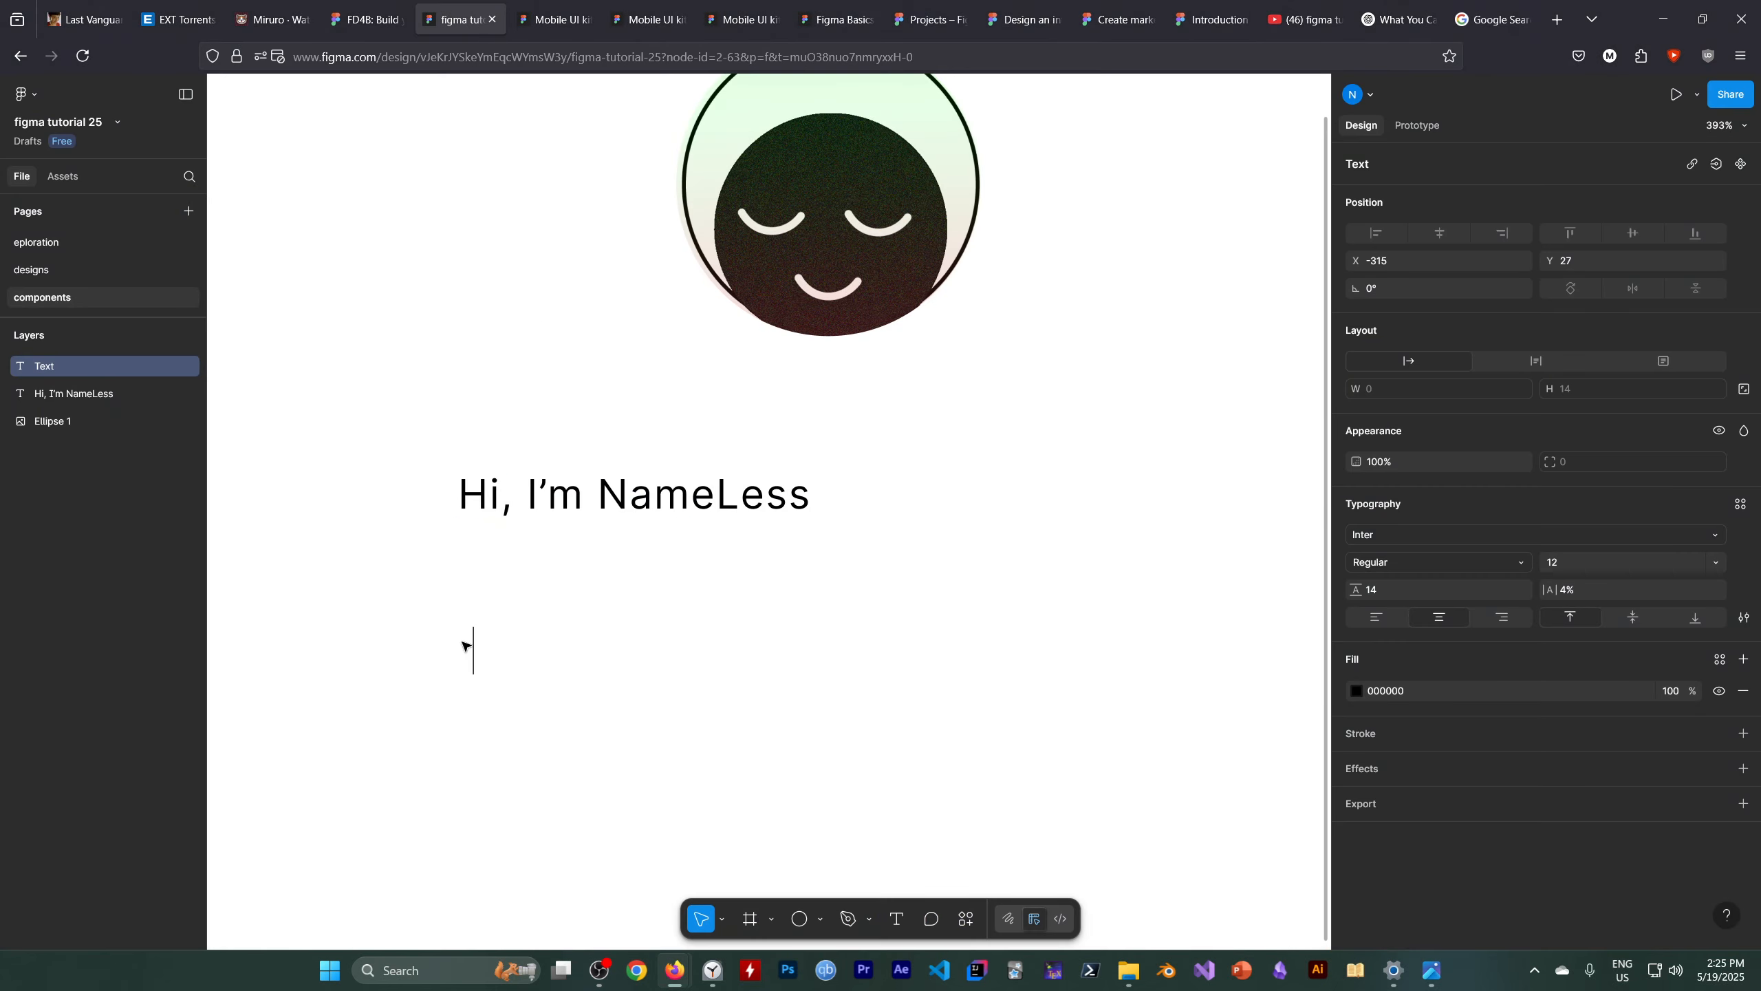
key(Escape)
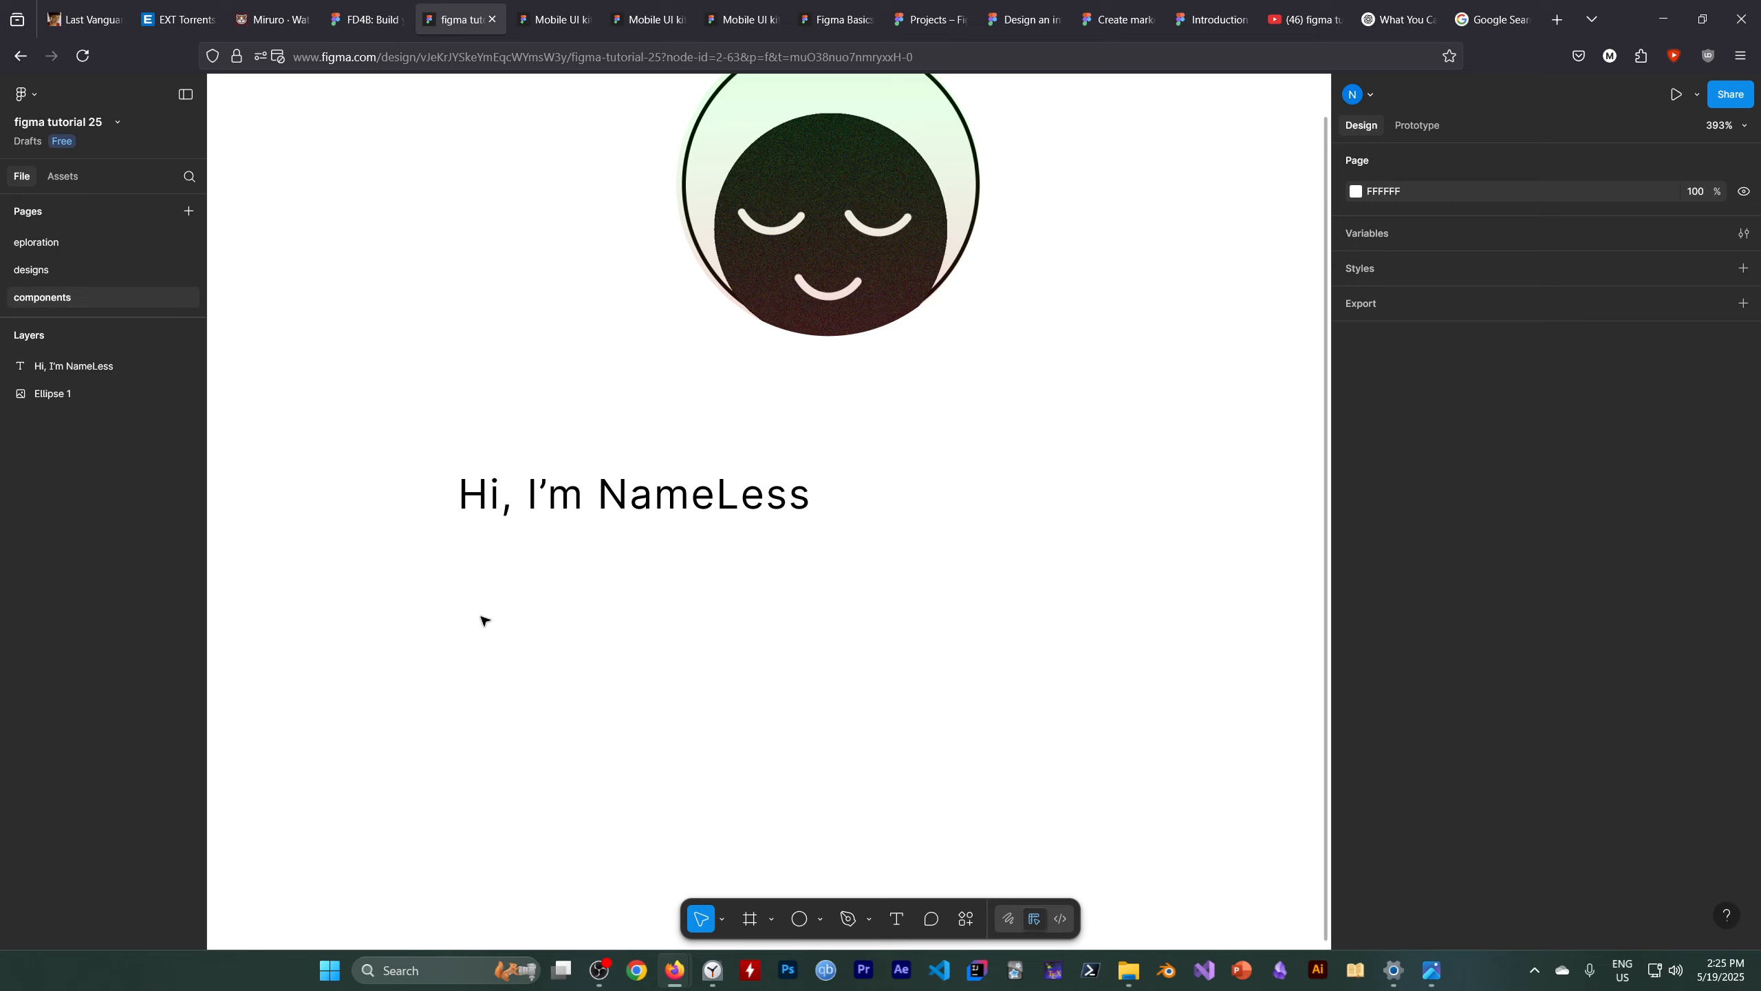
click(897, 919)
click(475, 615)
key(ctrl+v)
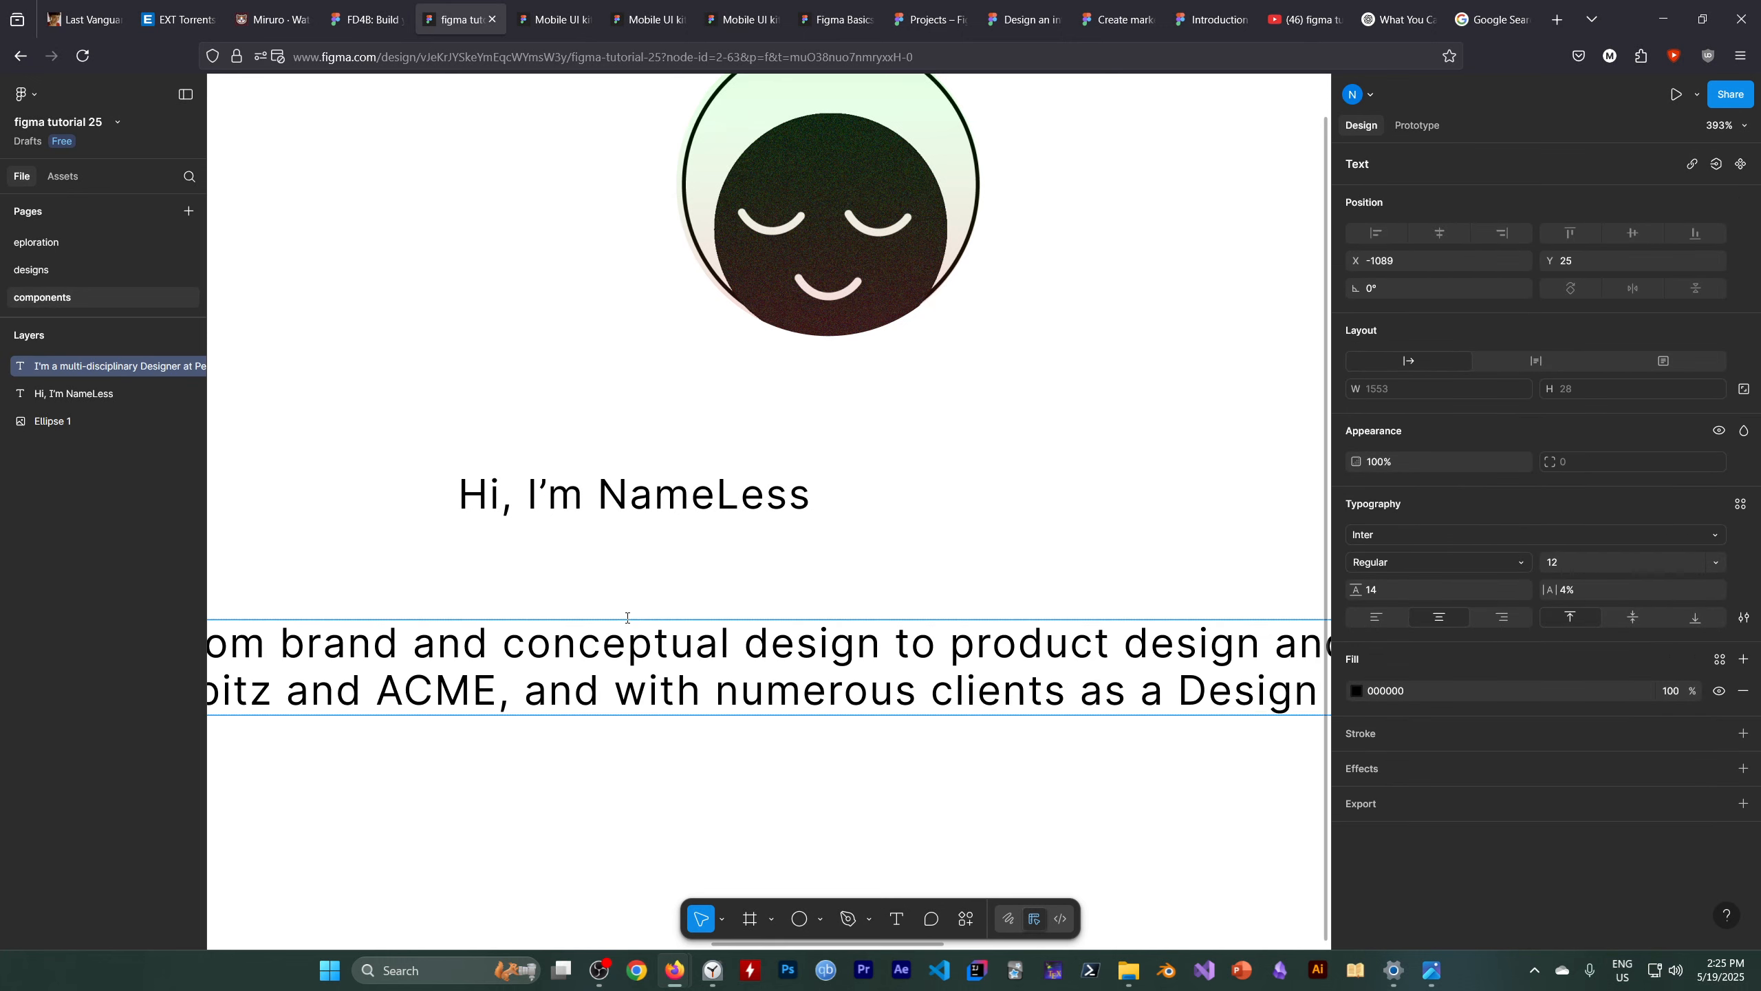
Resize the bio text box to a fixed width of about 341 × 126 so the paragraph wraps
scroll(626, 613, down, 1)
key(alt)
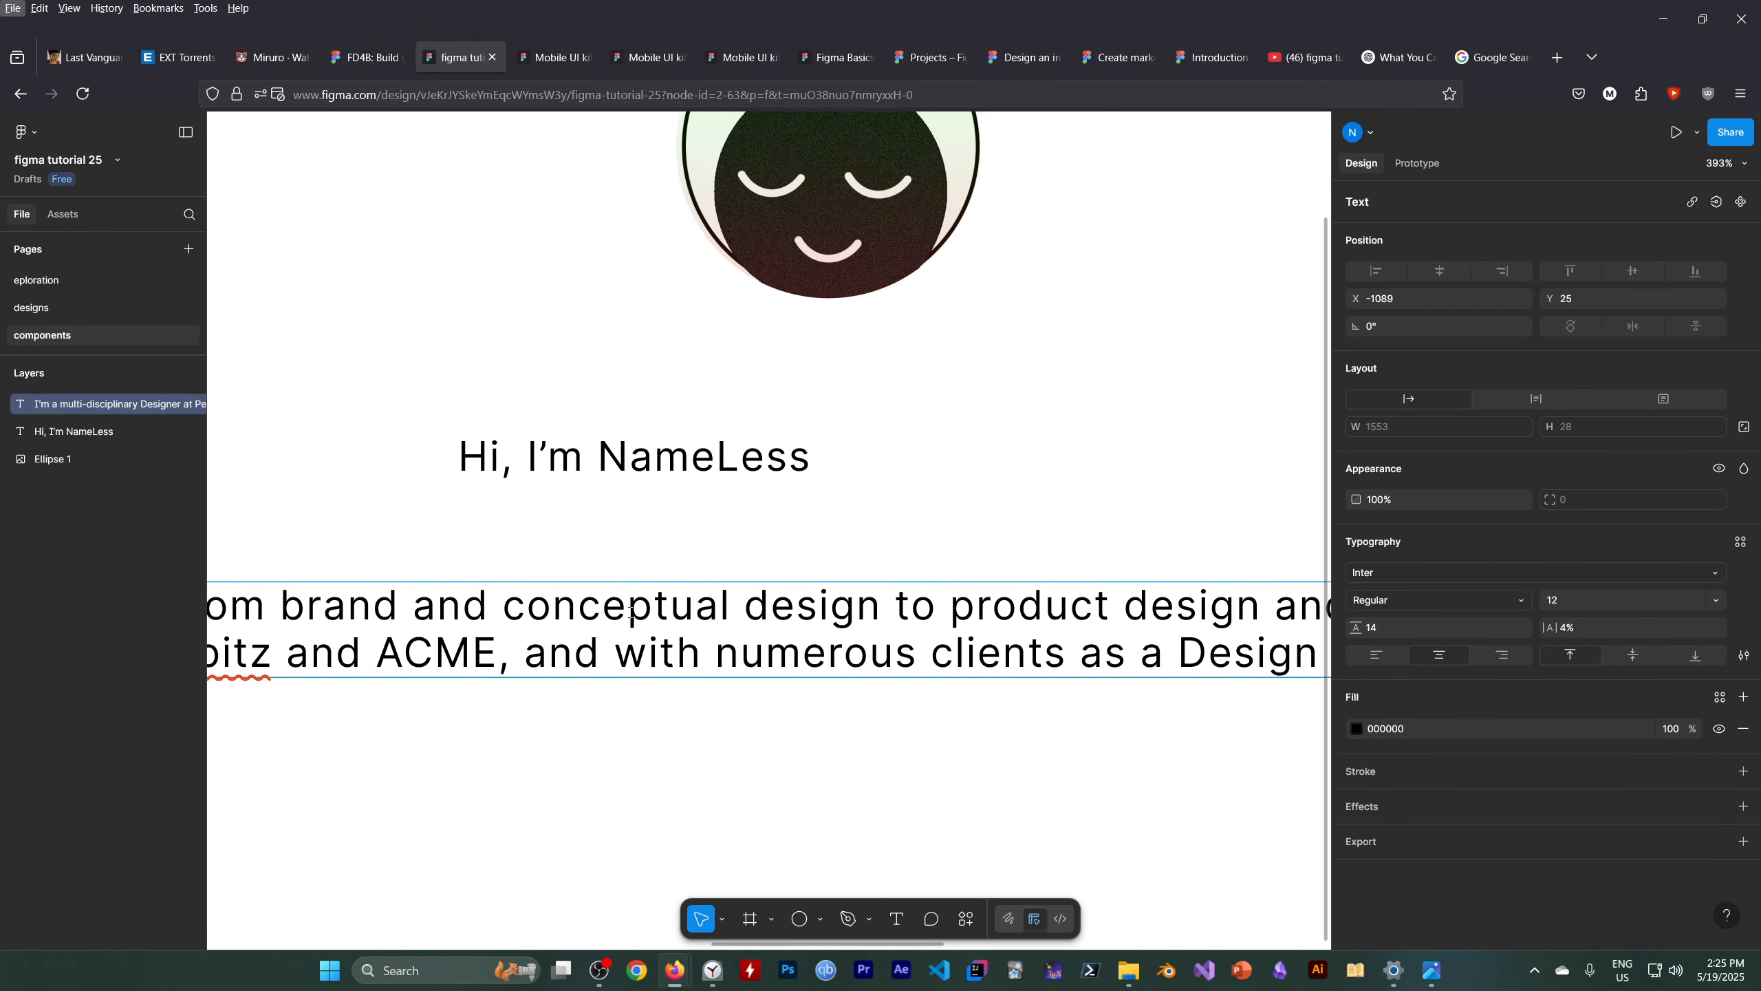
key(Escape)
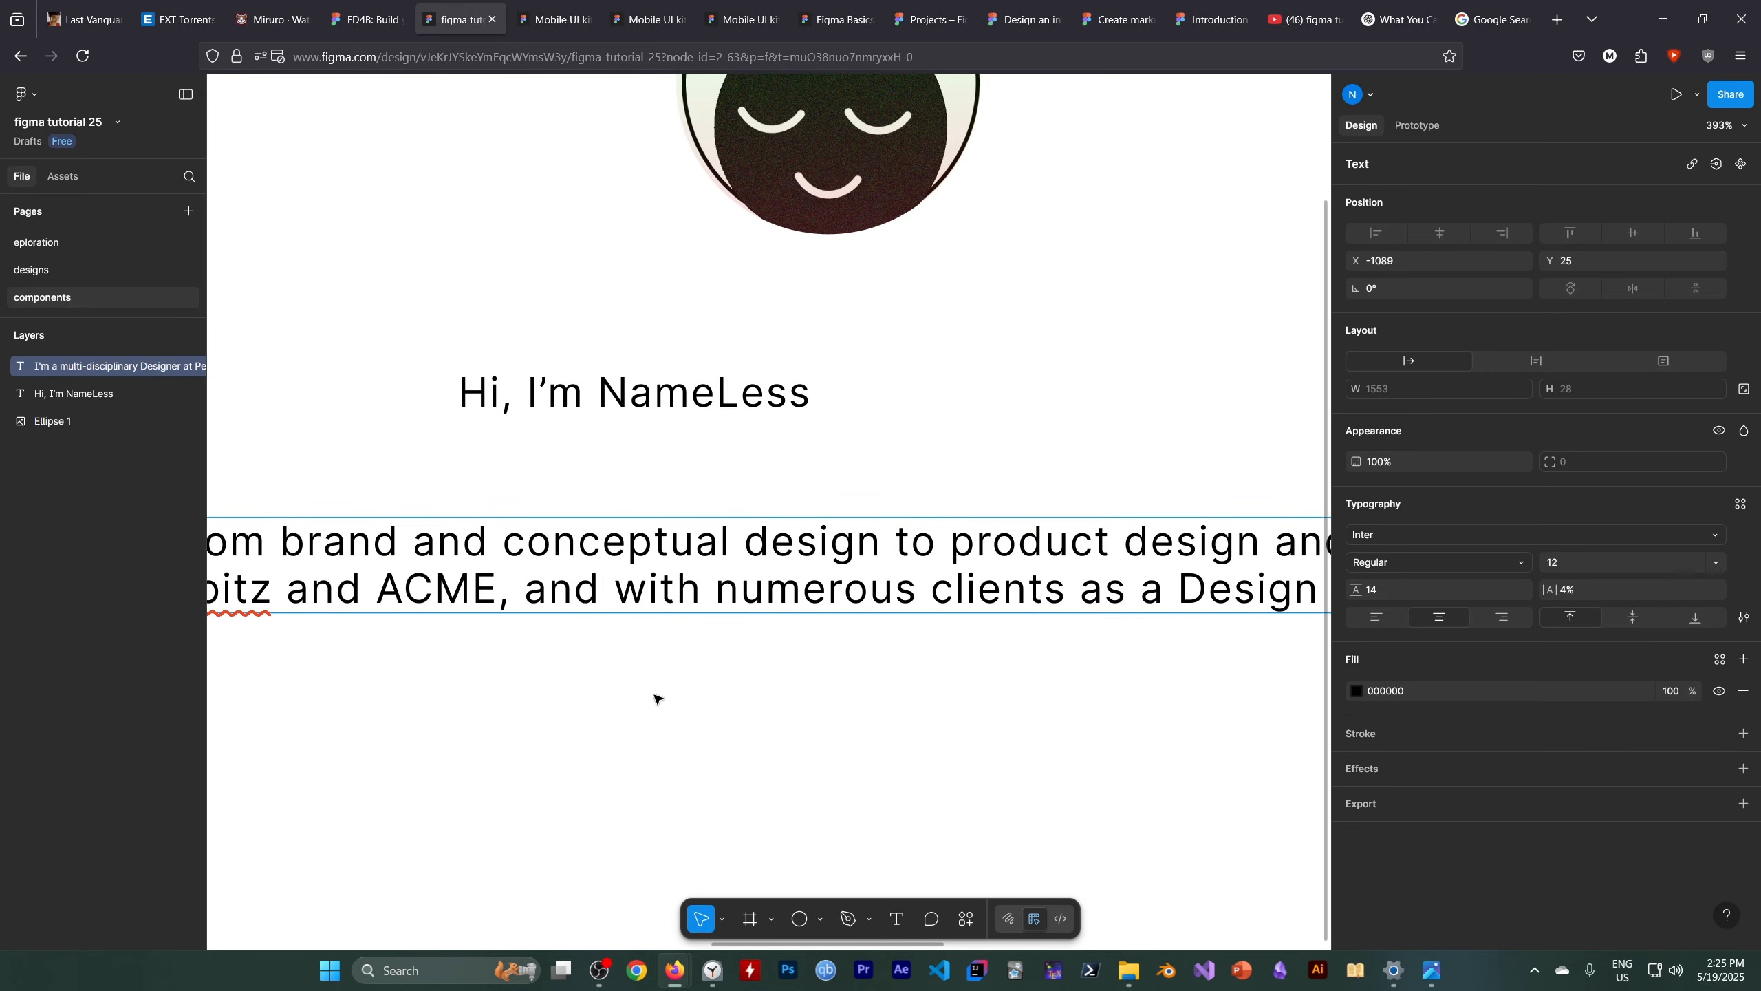
key(Escape)
scroll(707, 702, down, 1)
key(alt)
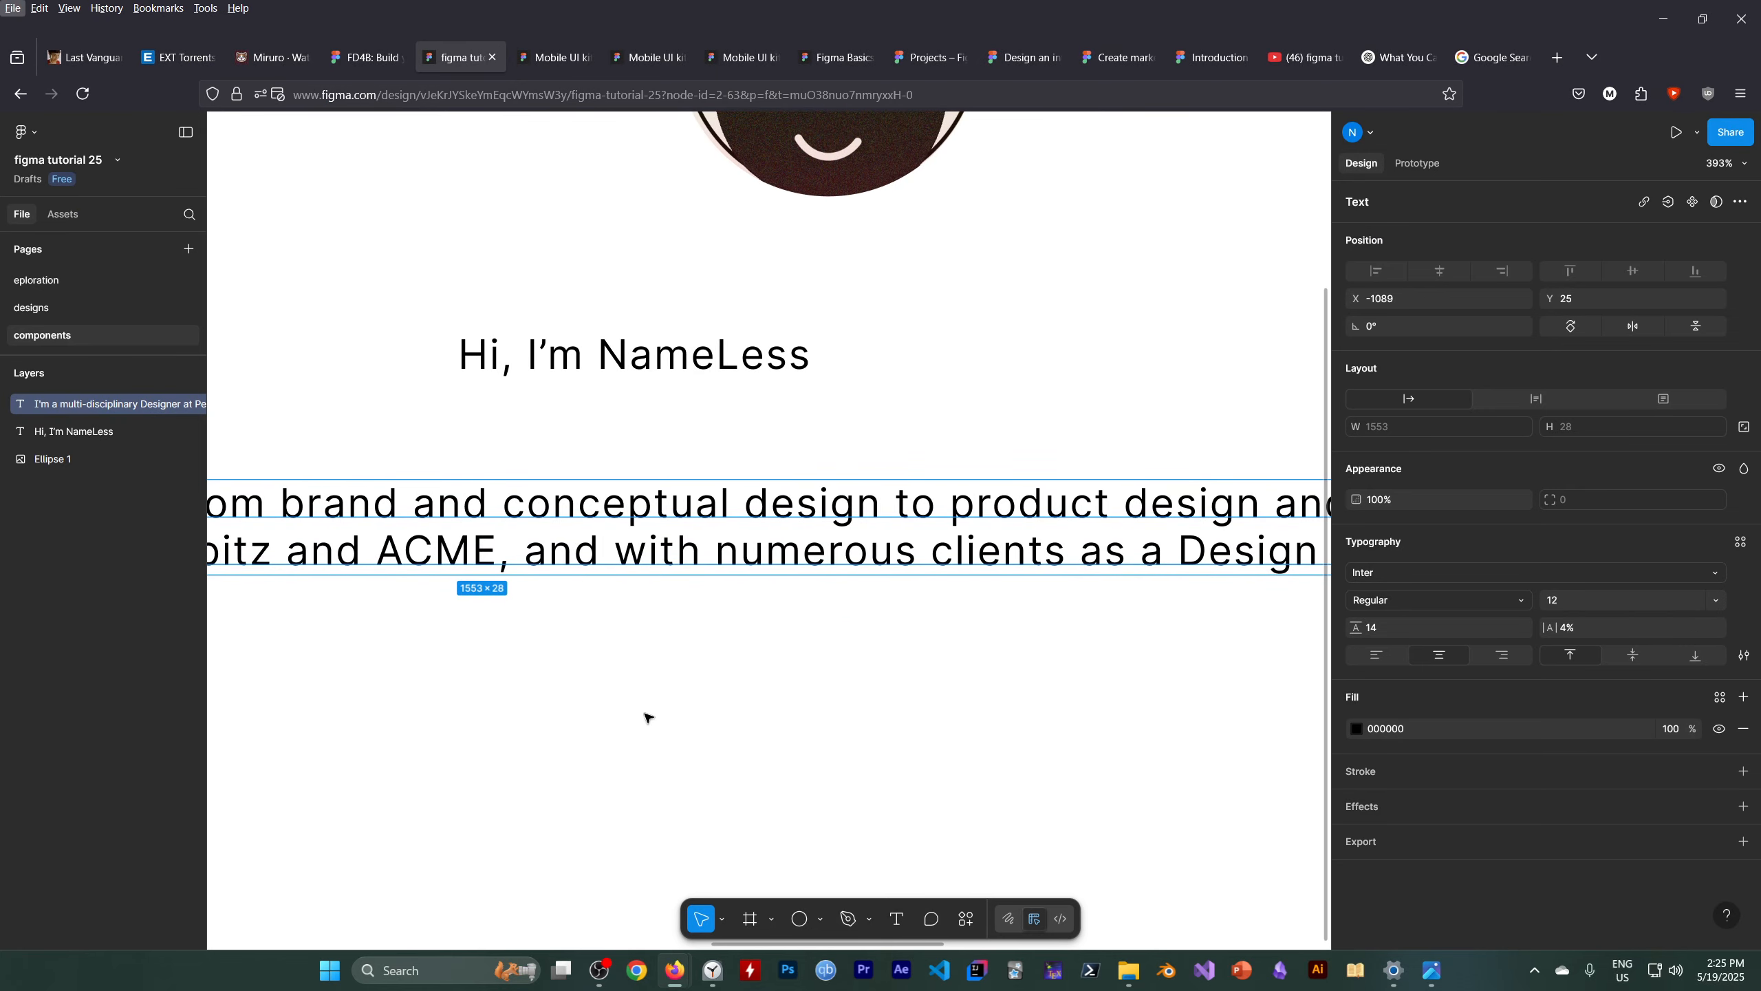
scroll(649, 714, down, 5)
scroll(650, 713, down, 6)
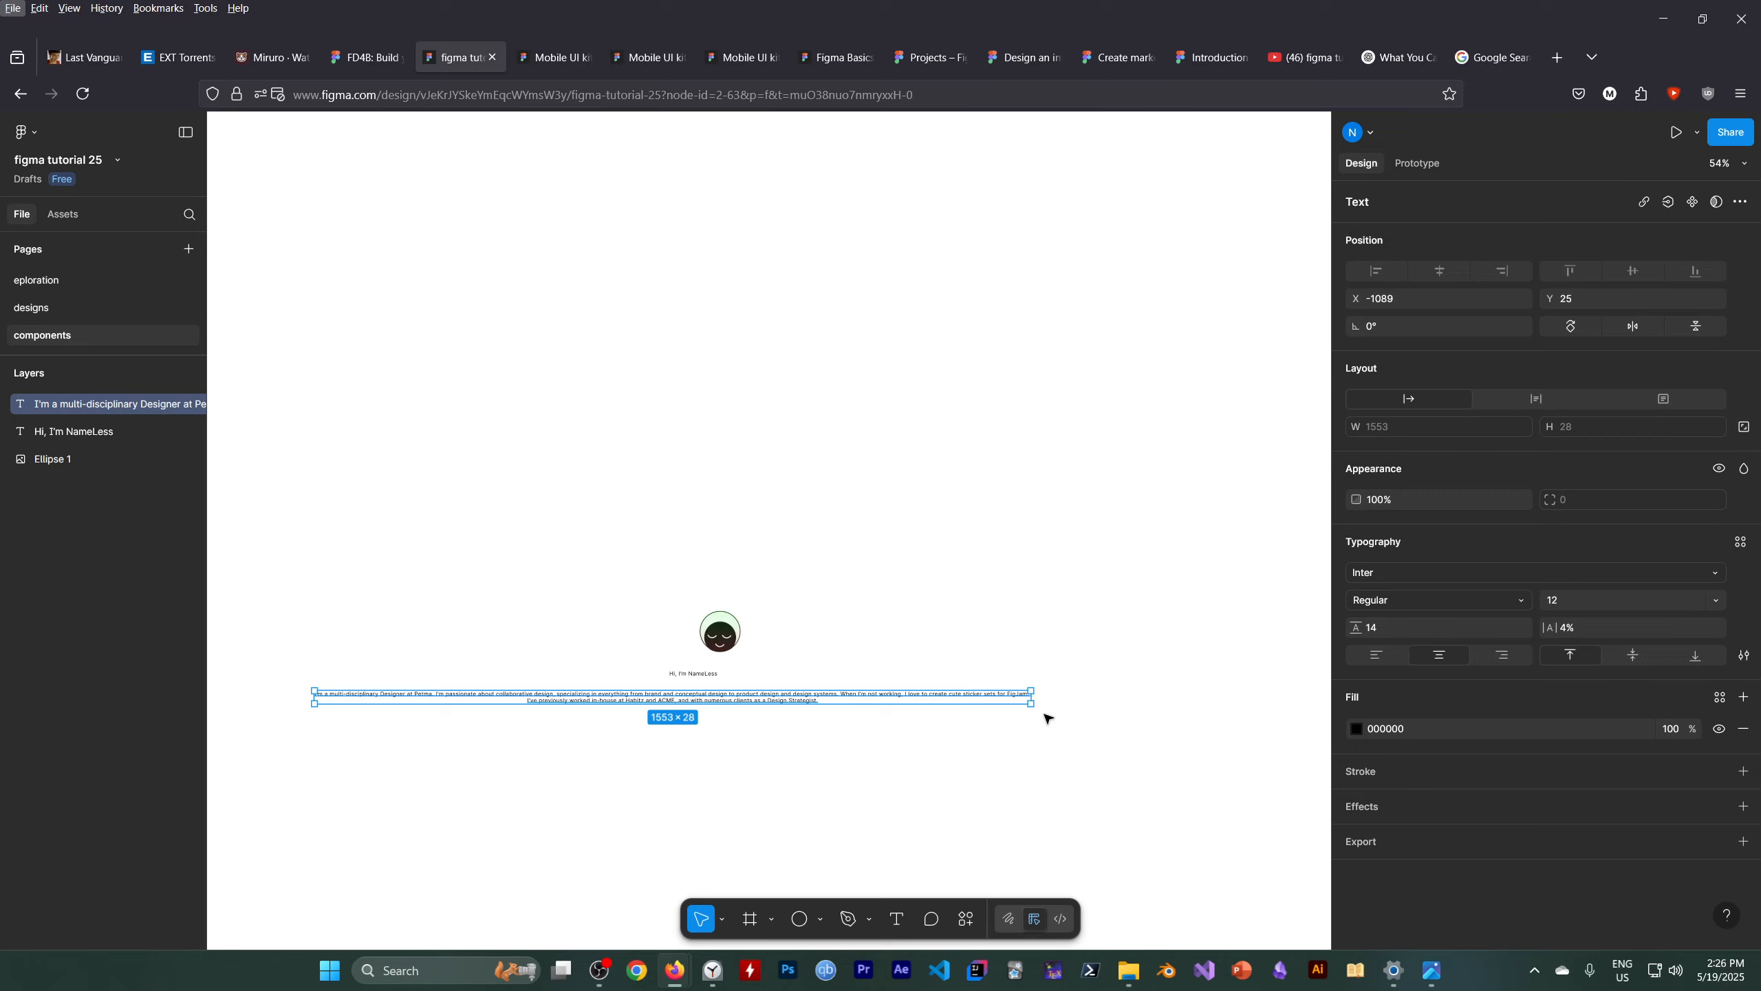
drag(1029, 705, 734, 688)
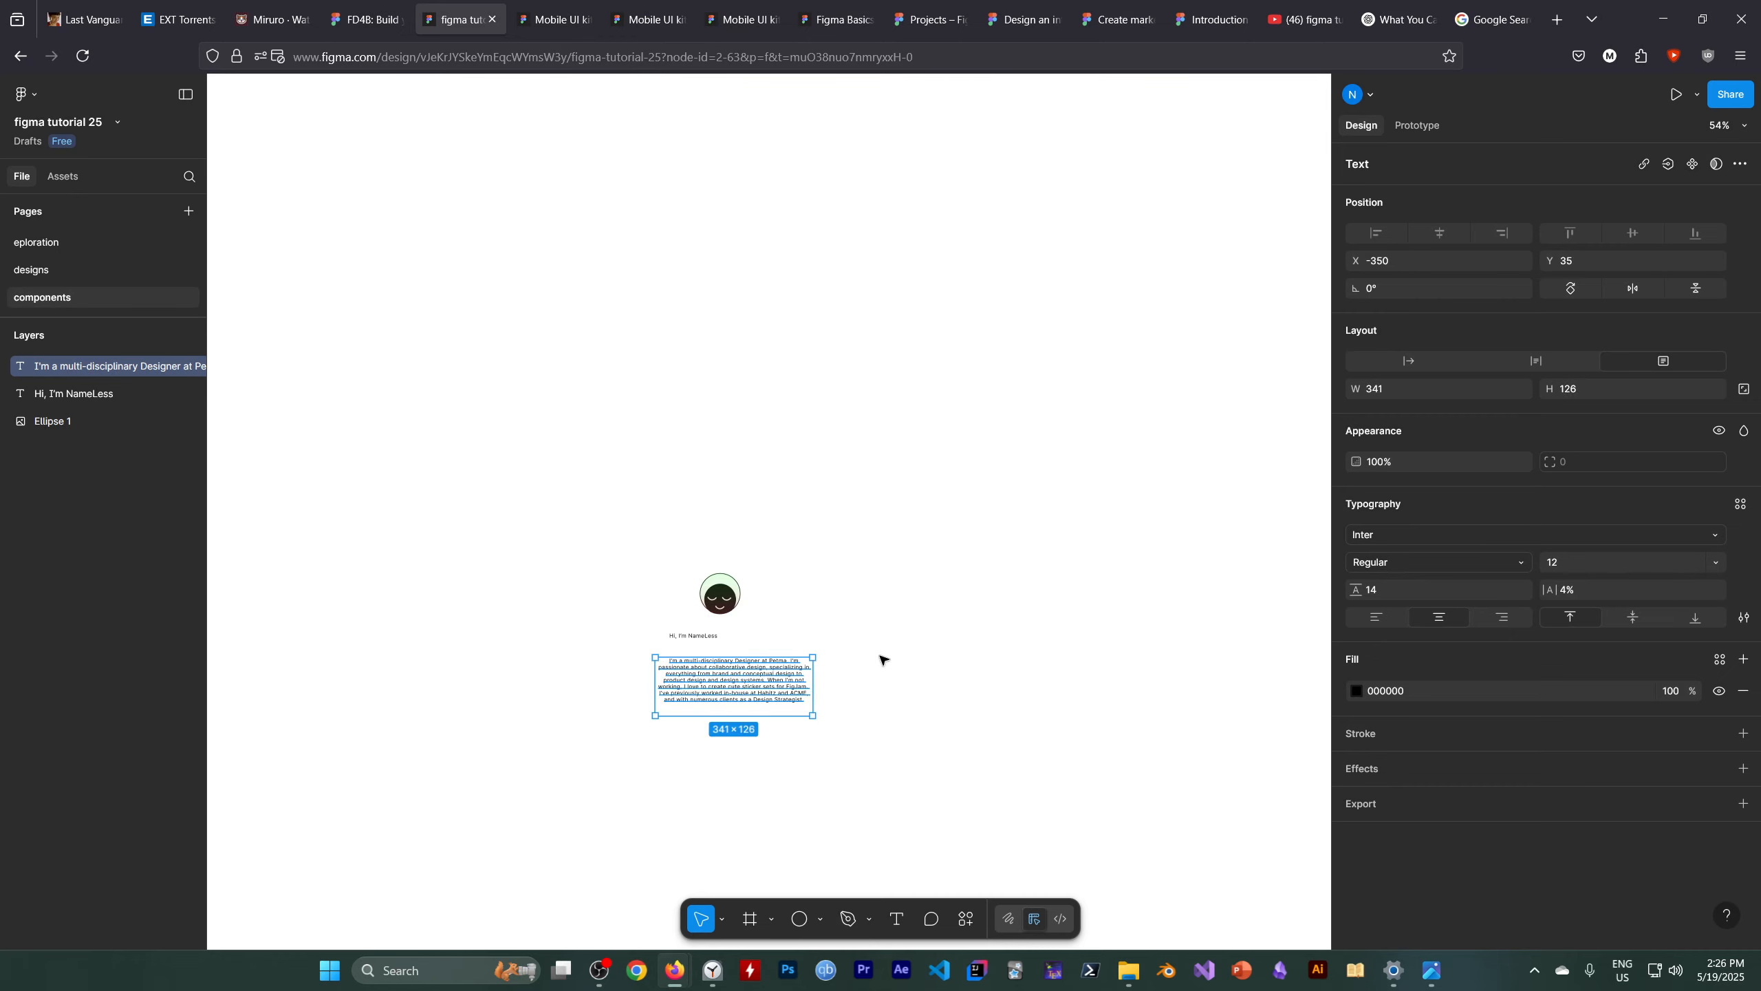
key(alt)
scroll(867, 649, up, 5)
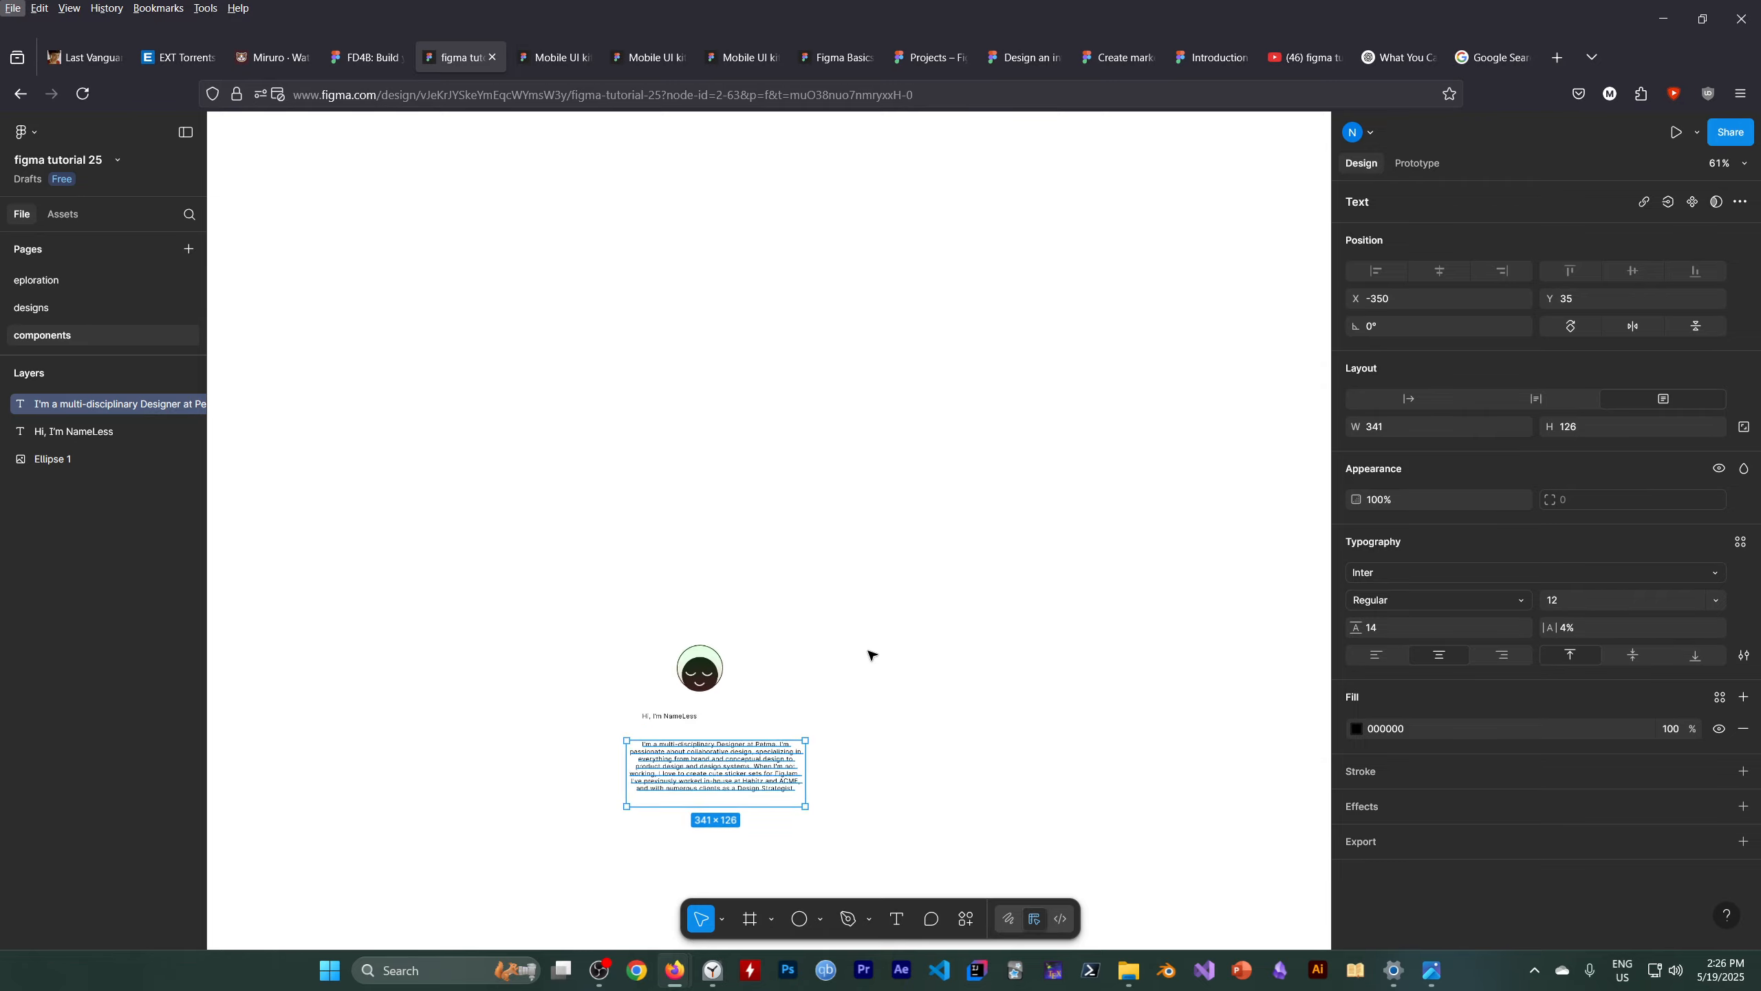
click(600, 970)
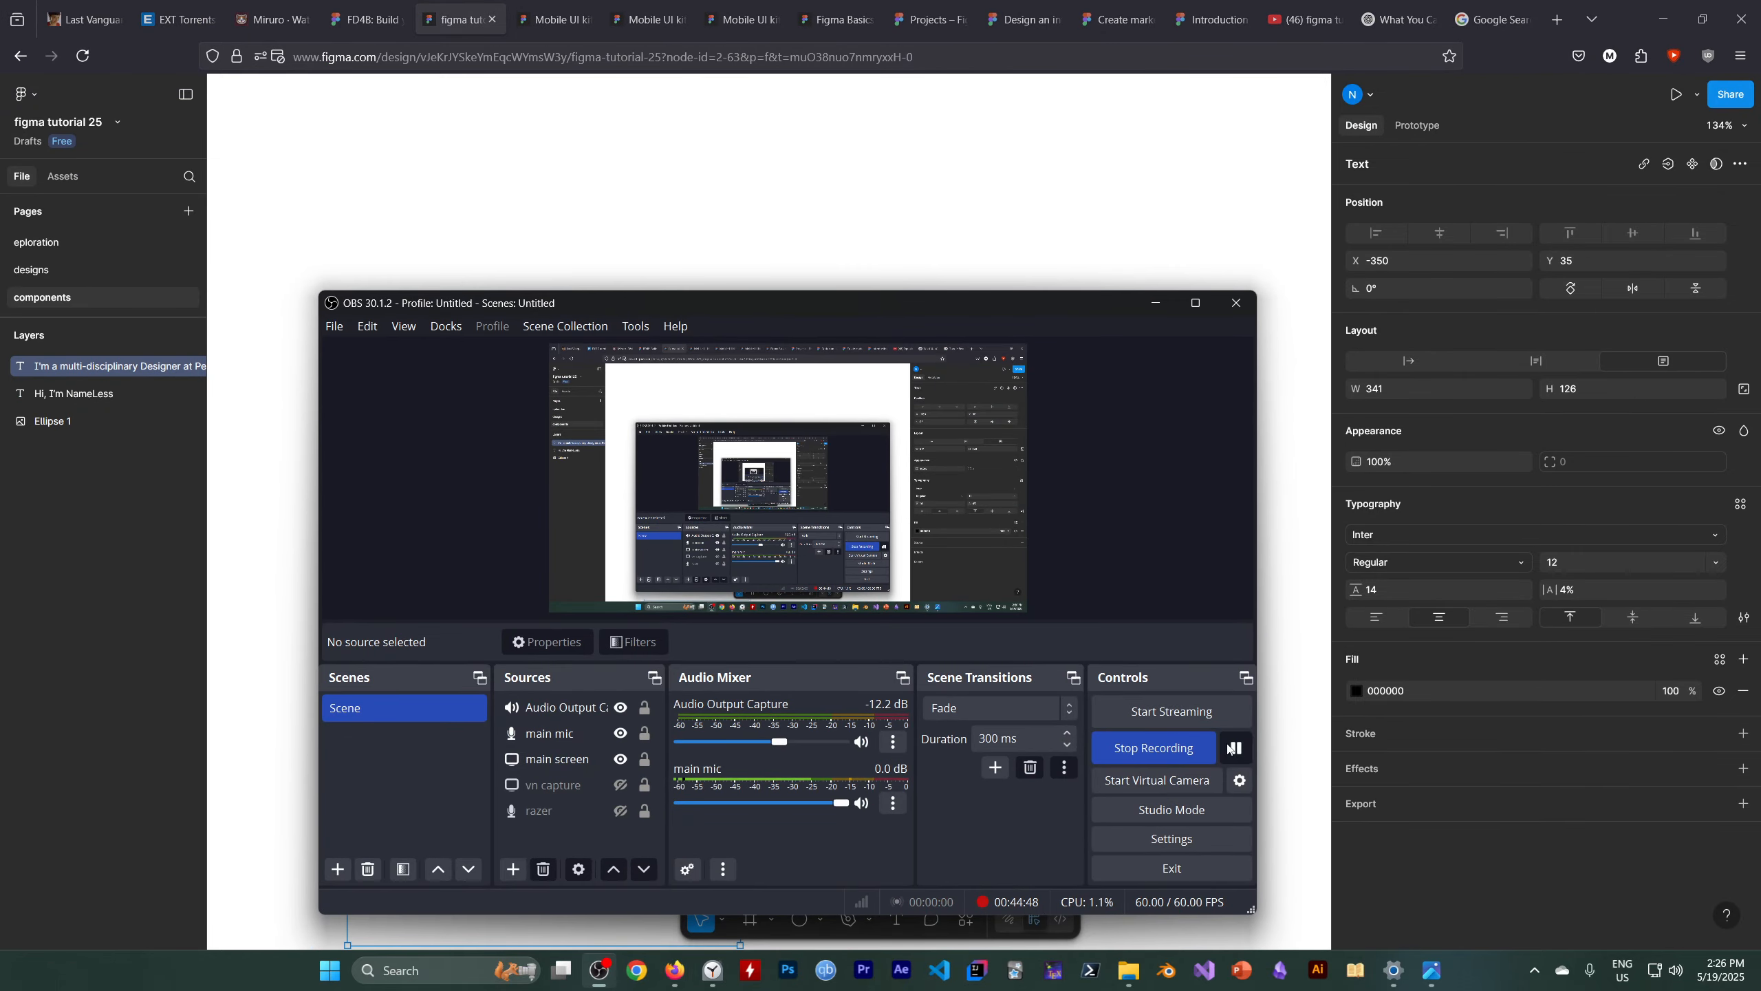
click(1155, 303)
scroll(792, 719, down, 1)
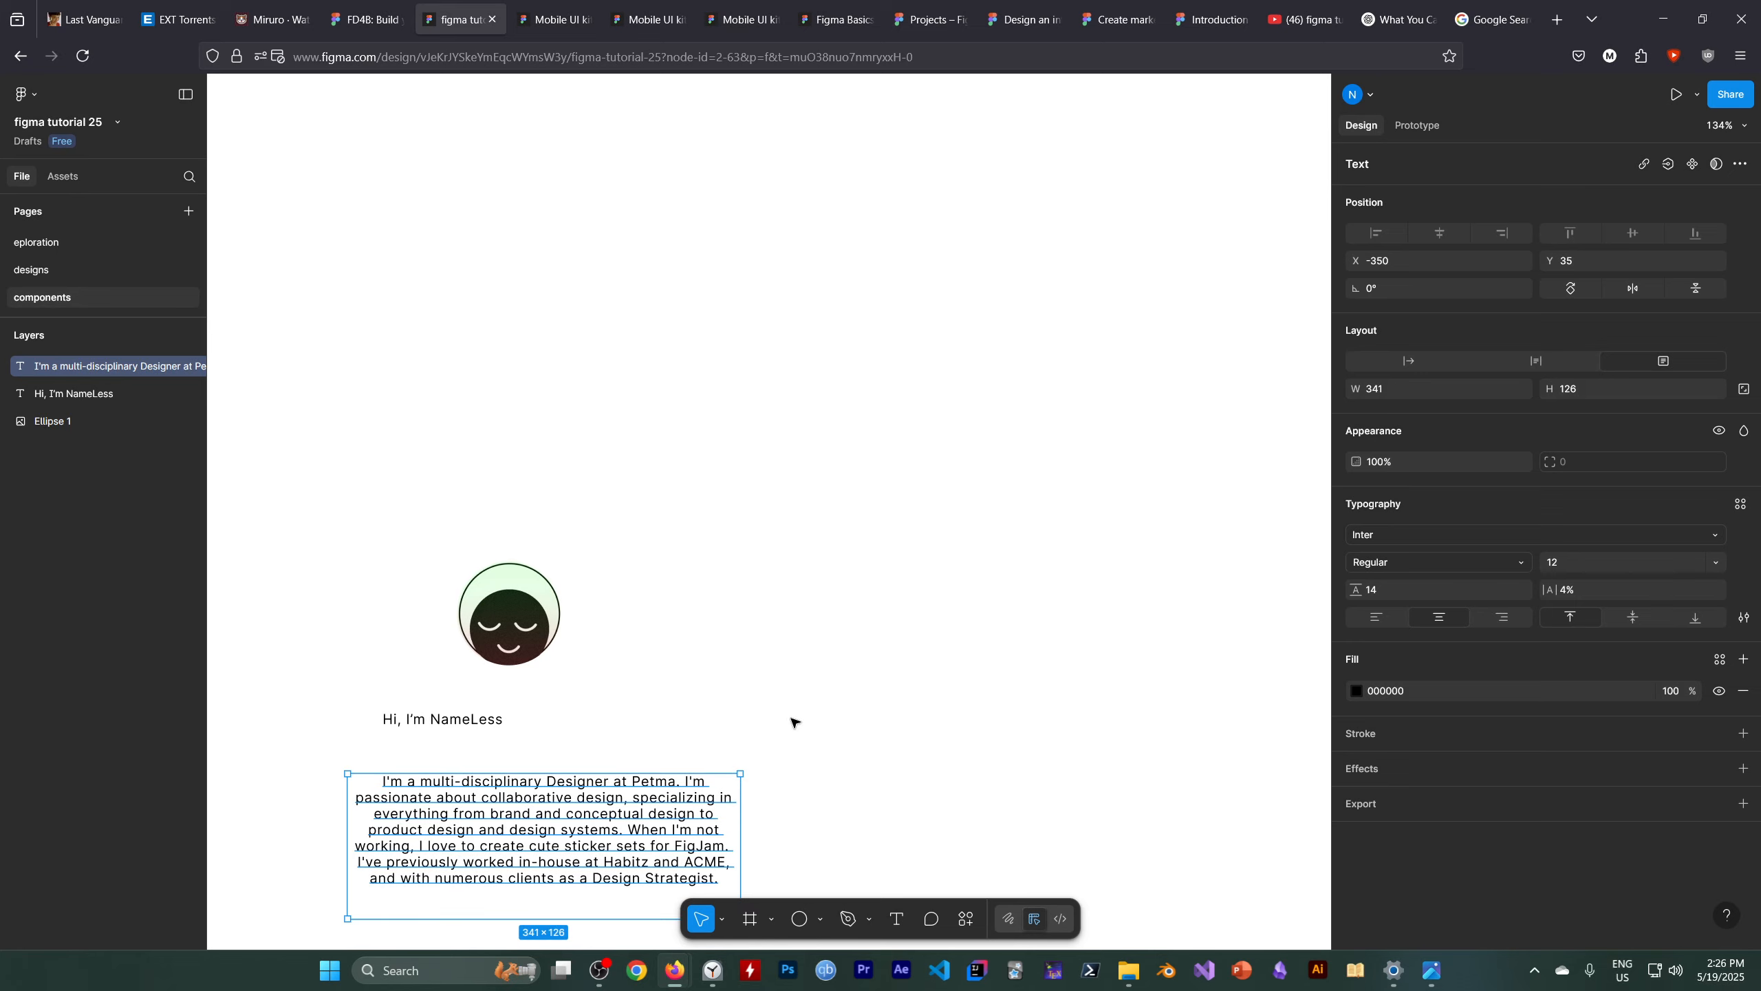
scroll(752, 706, up, 3)
key(alt)
scroll(750, 703, up, 2)
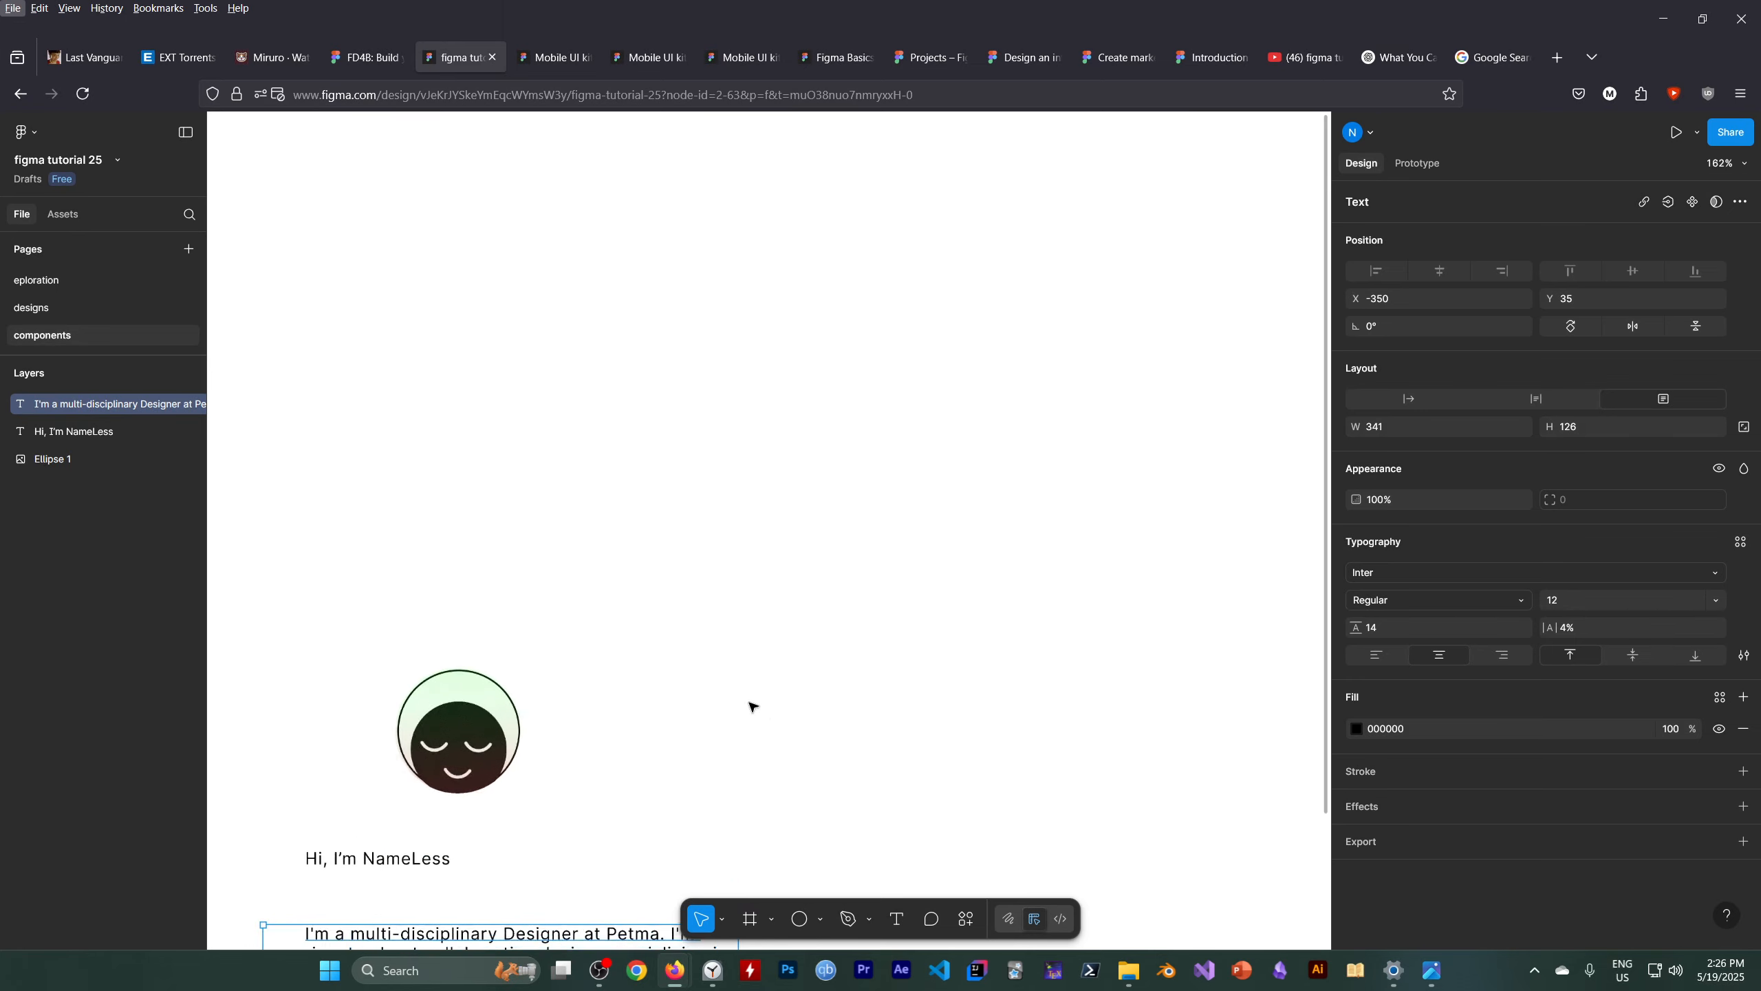
key(h)
drag(678, 699, 951, 425)
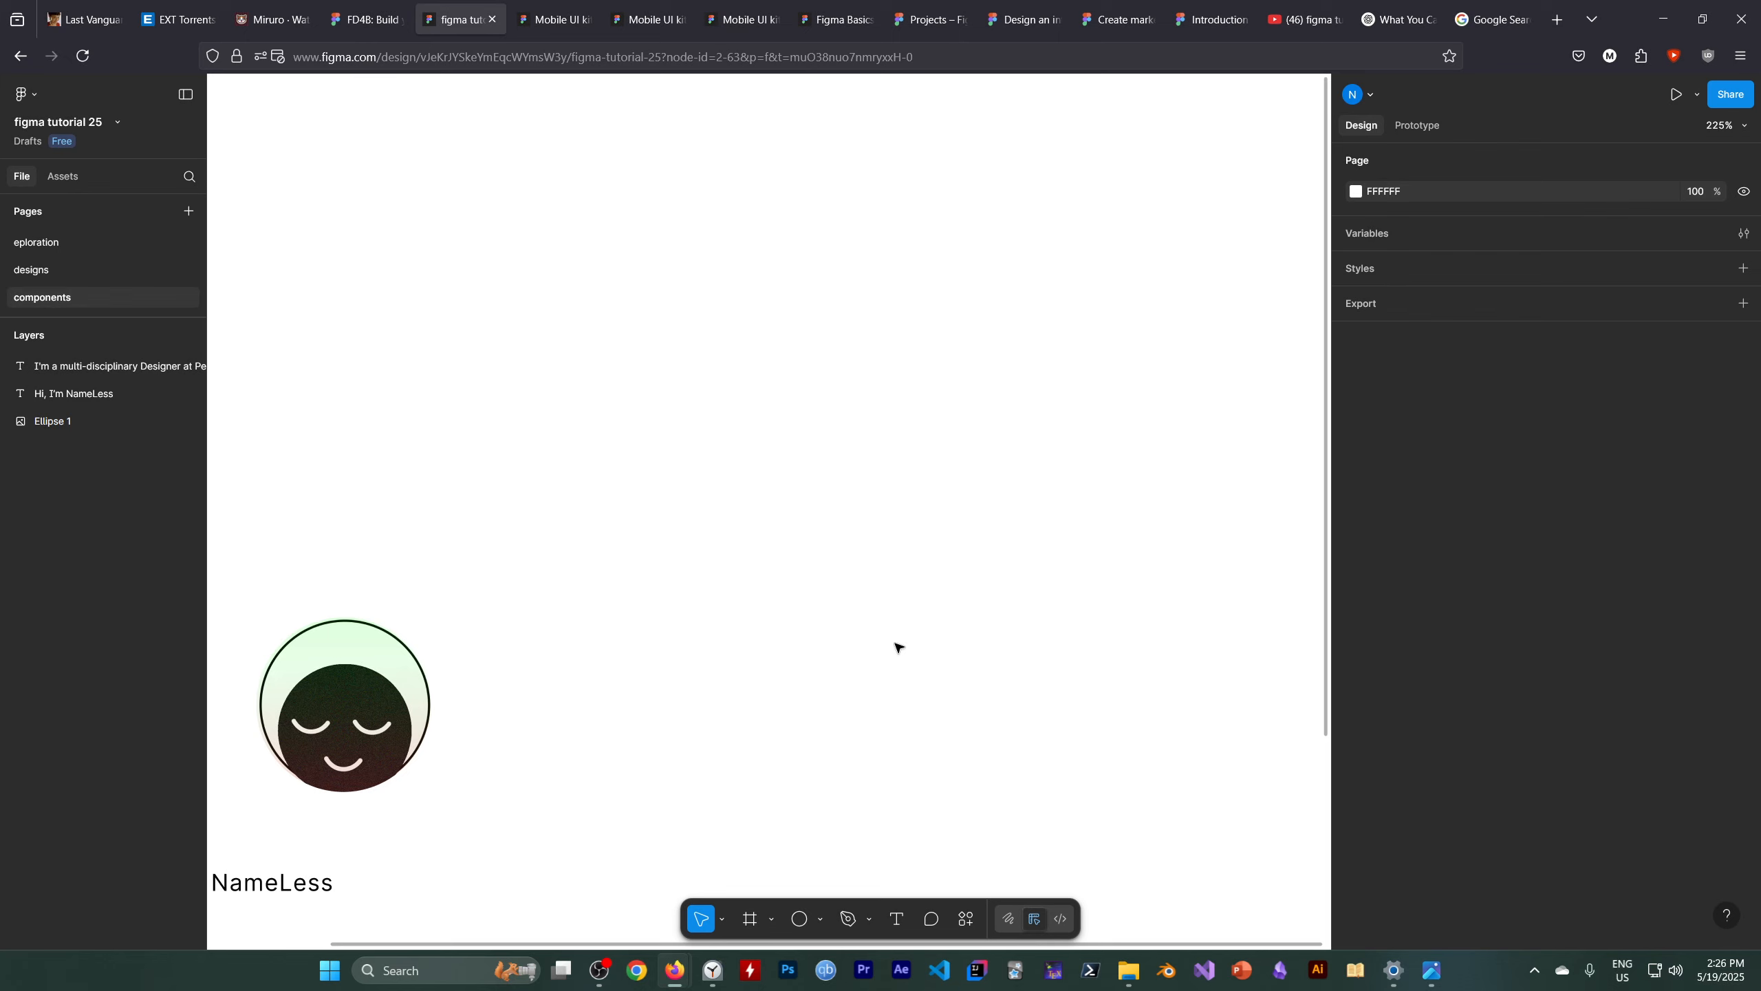
key(space)
drag(808, 642, 1165, 192)
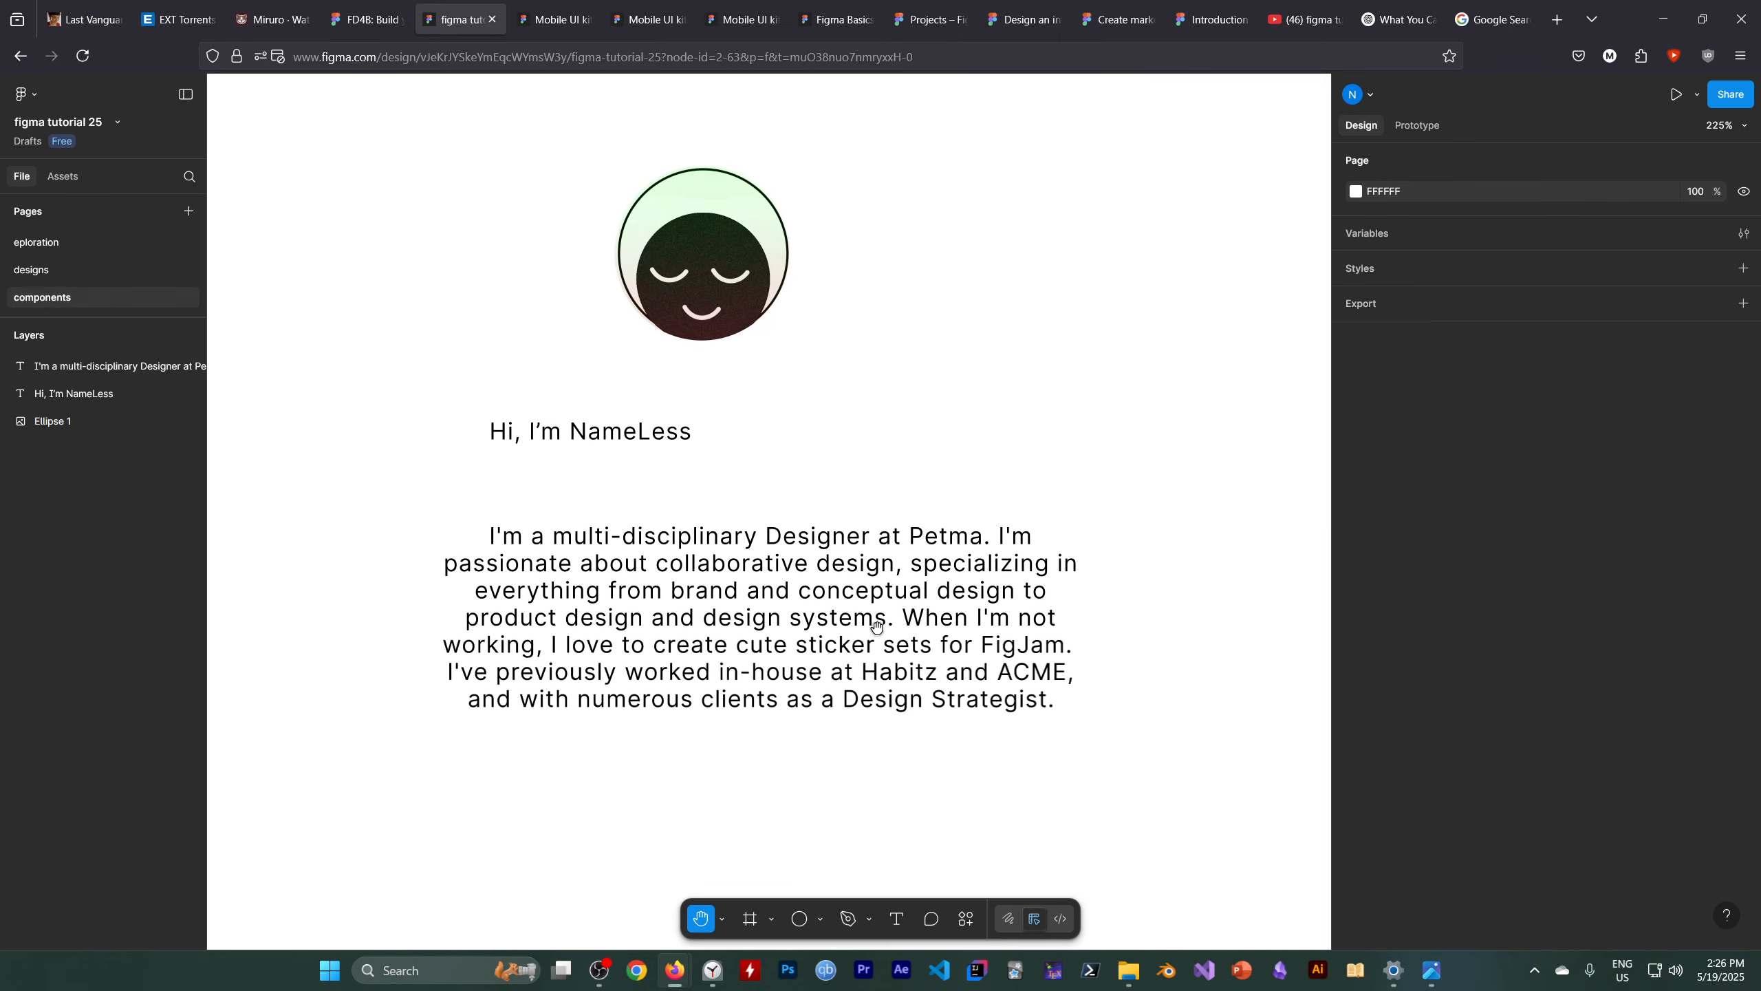
click(600, 971)
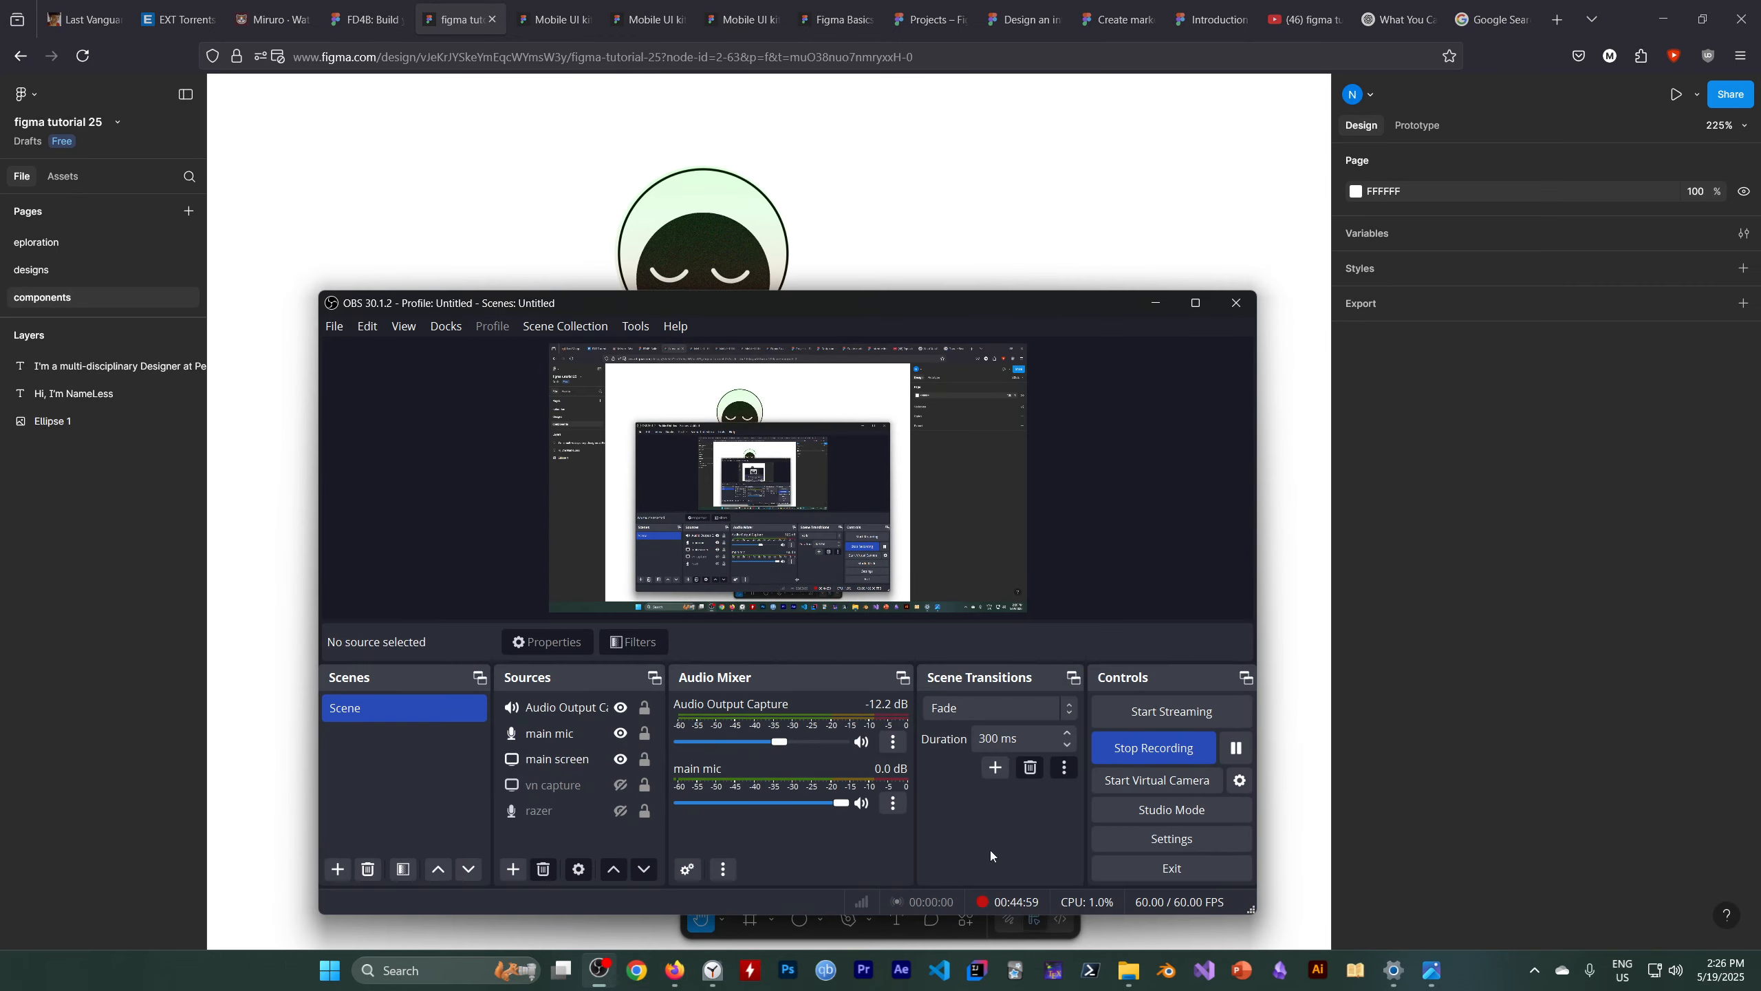
click(1166, 305)
key(Escape)
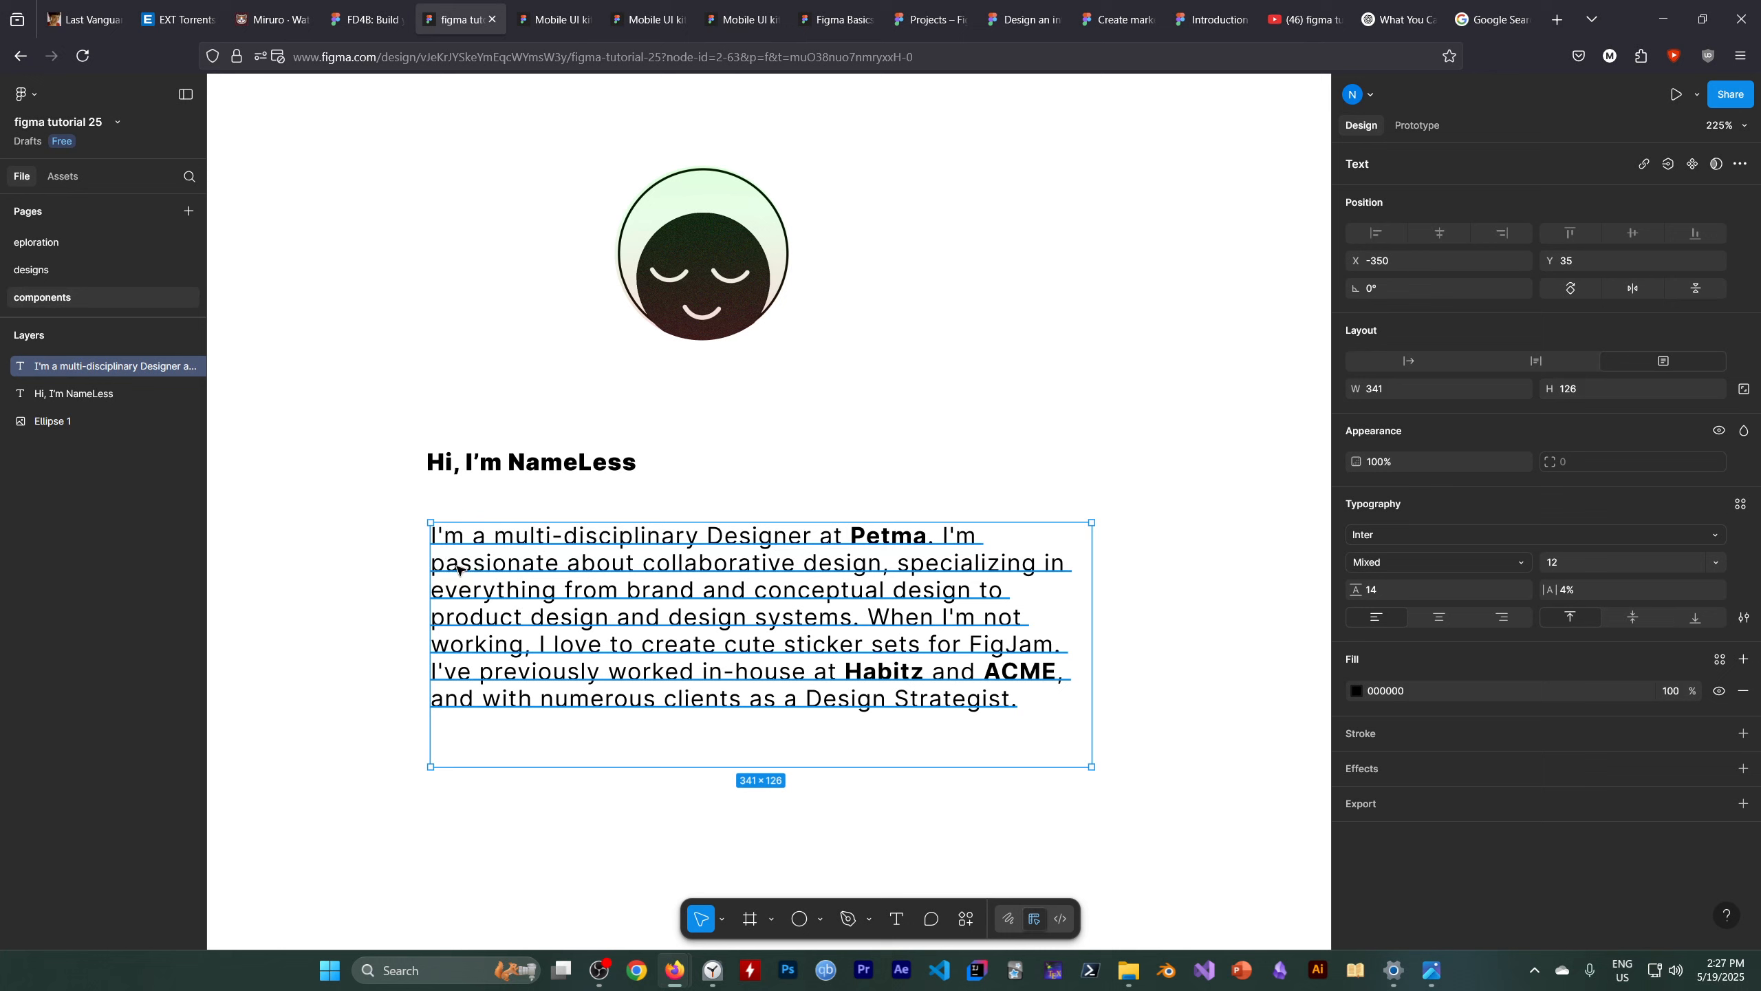
Set the greeting text's font weight to Black
click(467, 471)
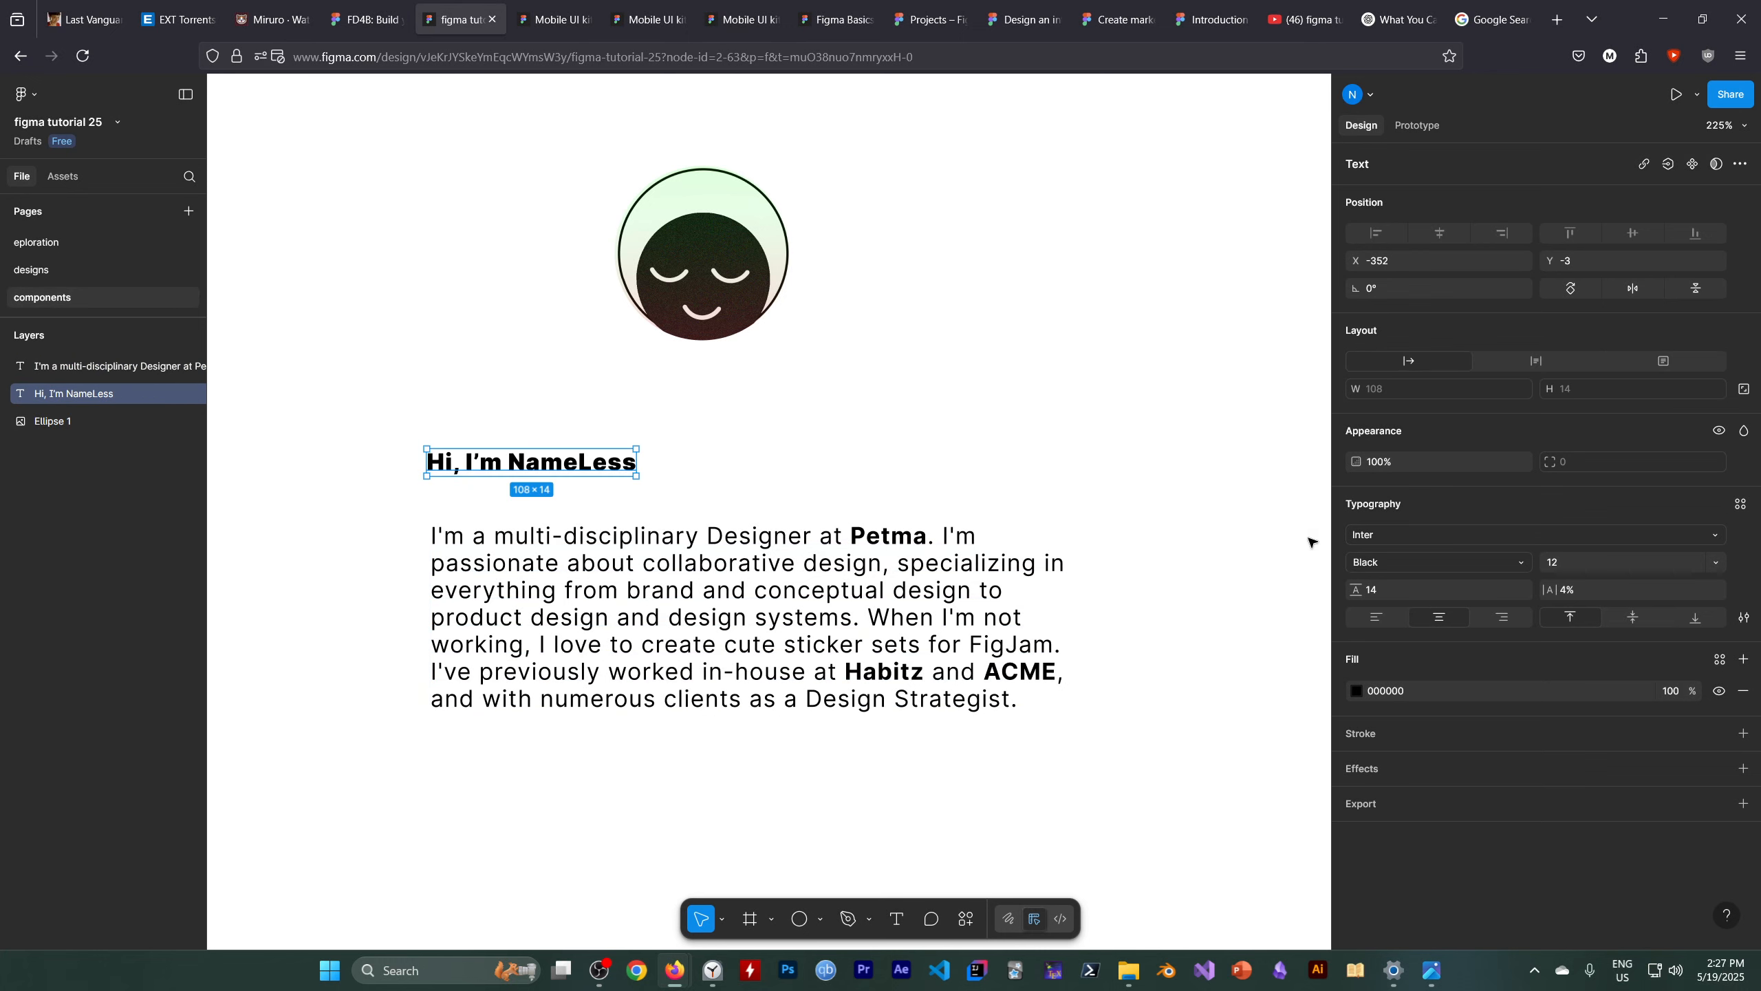
click(1428, 567)
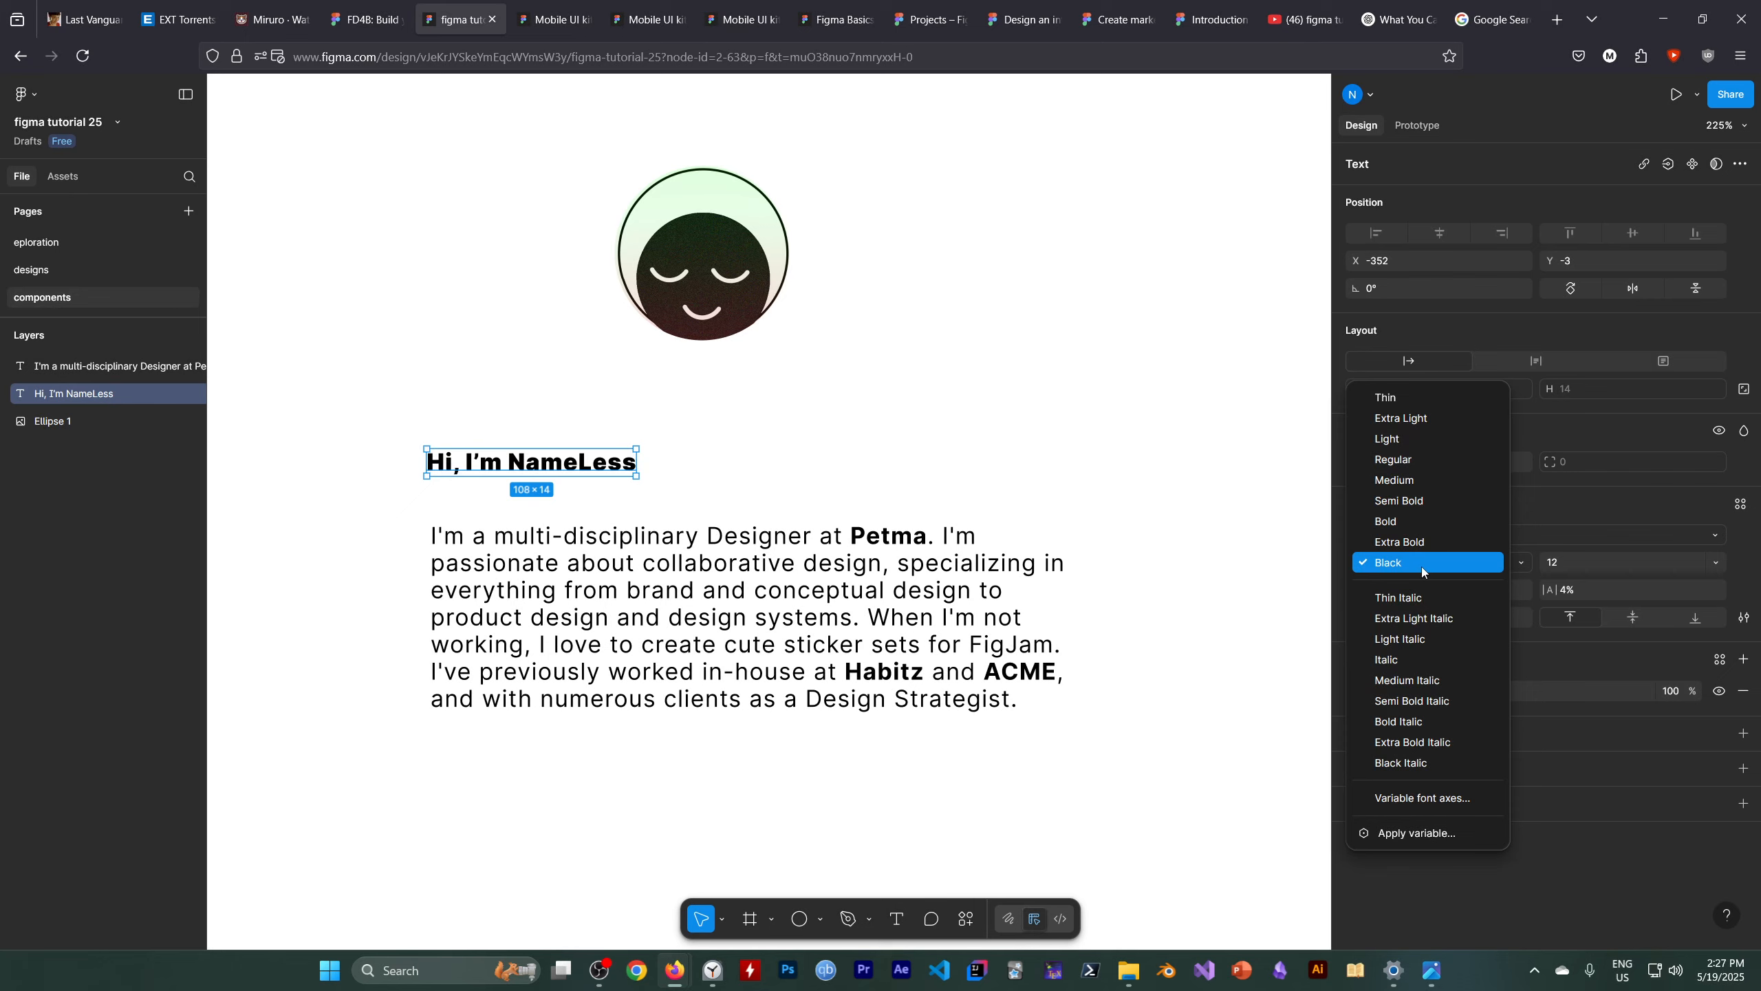
click(1383, 565)
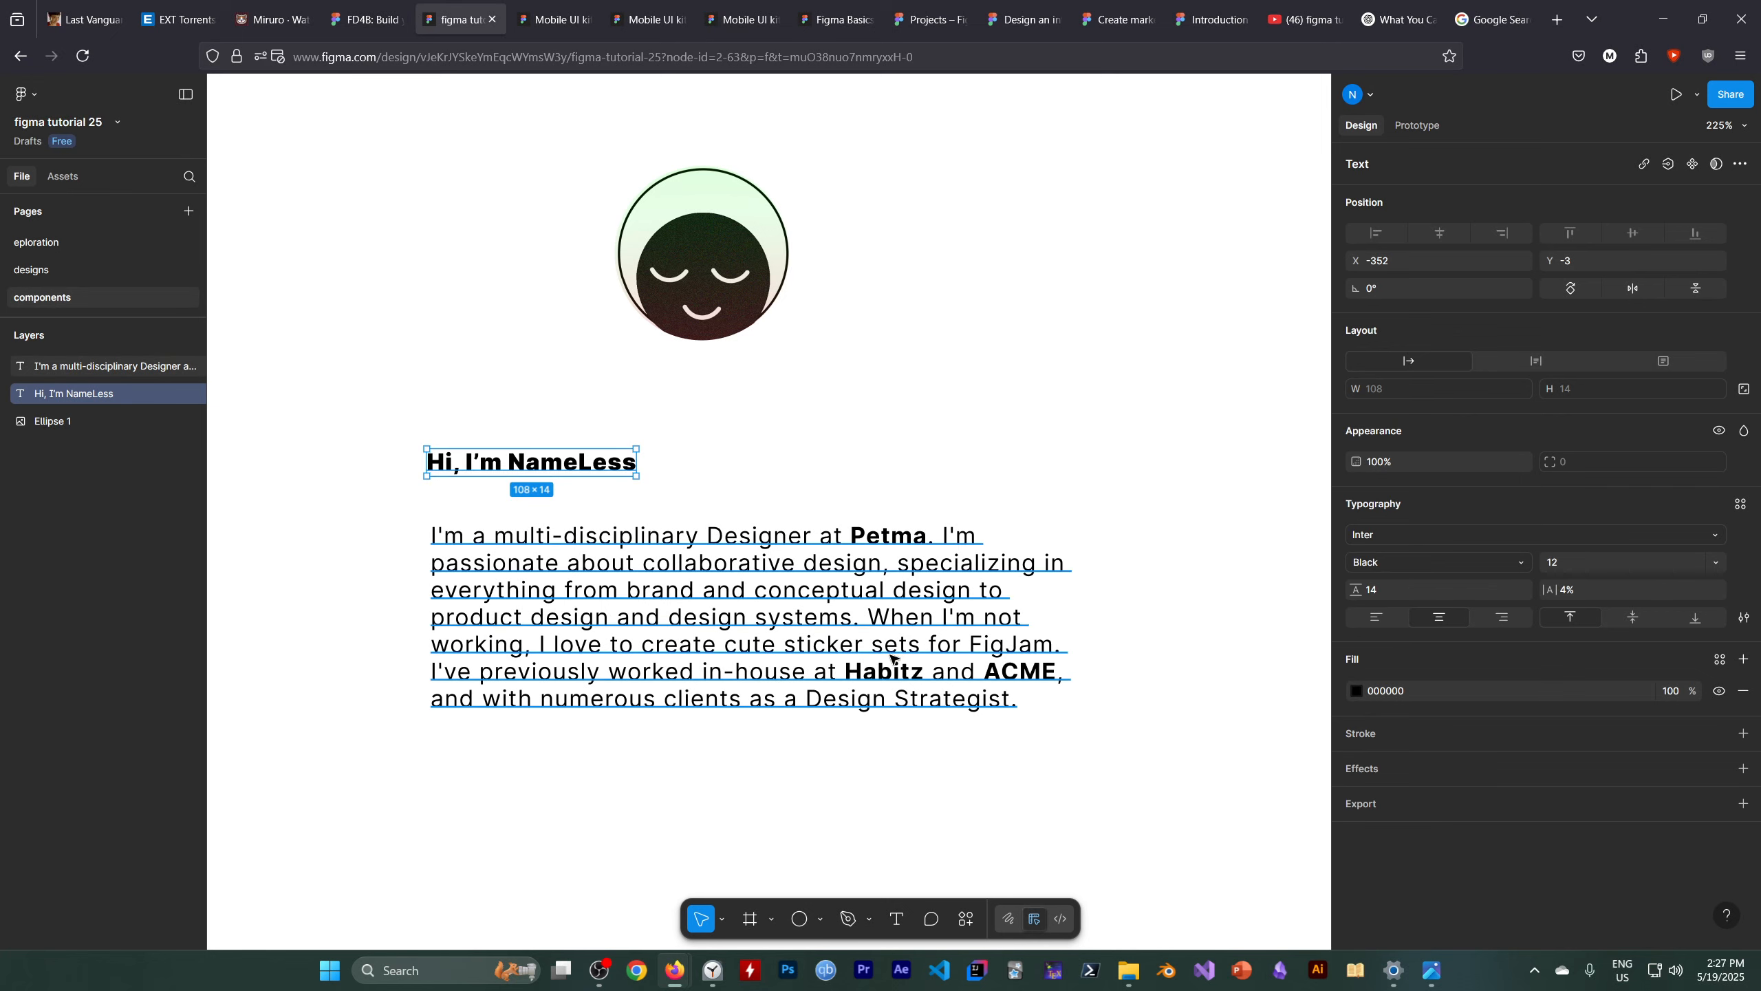
Make the words "Design Strategist" in the bio paragraph Bold
click(891, 562)
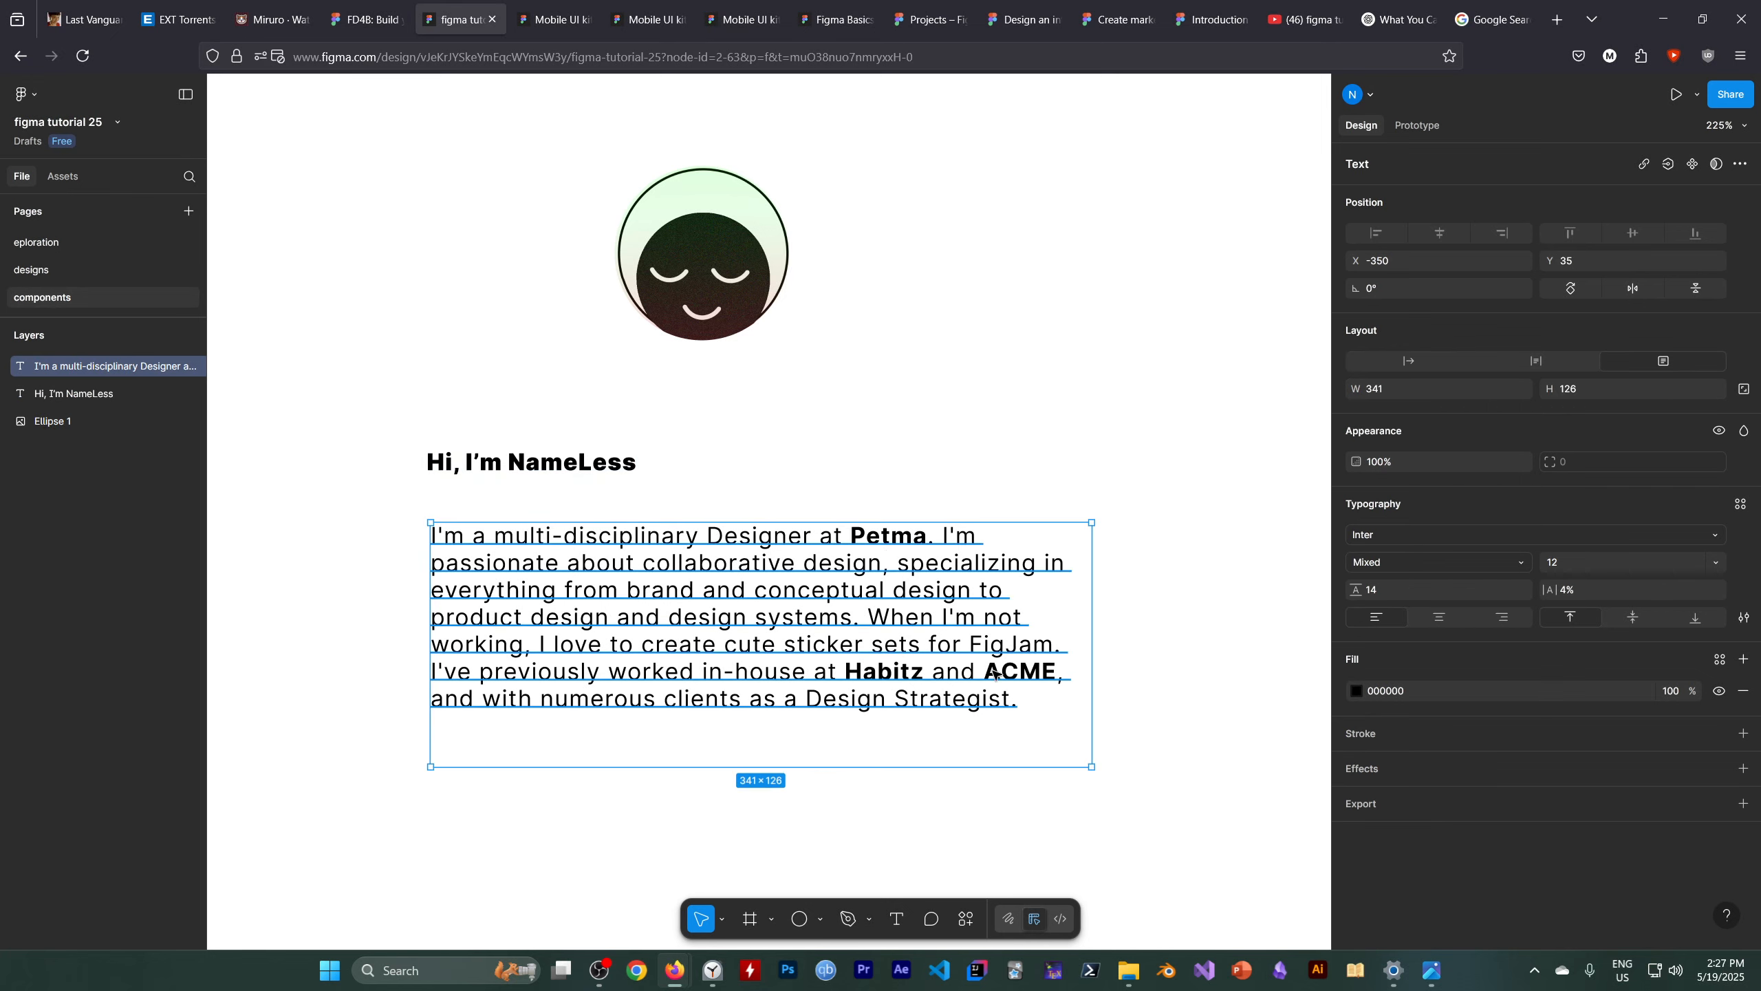
drag(810, 699, 996, 686)
double_click(809, 692)
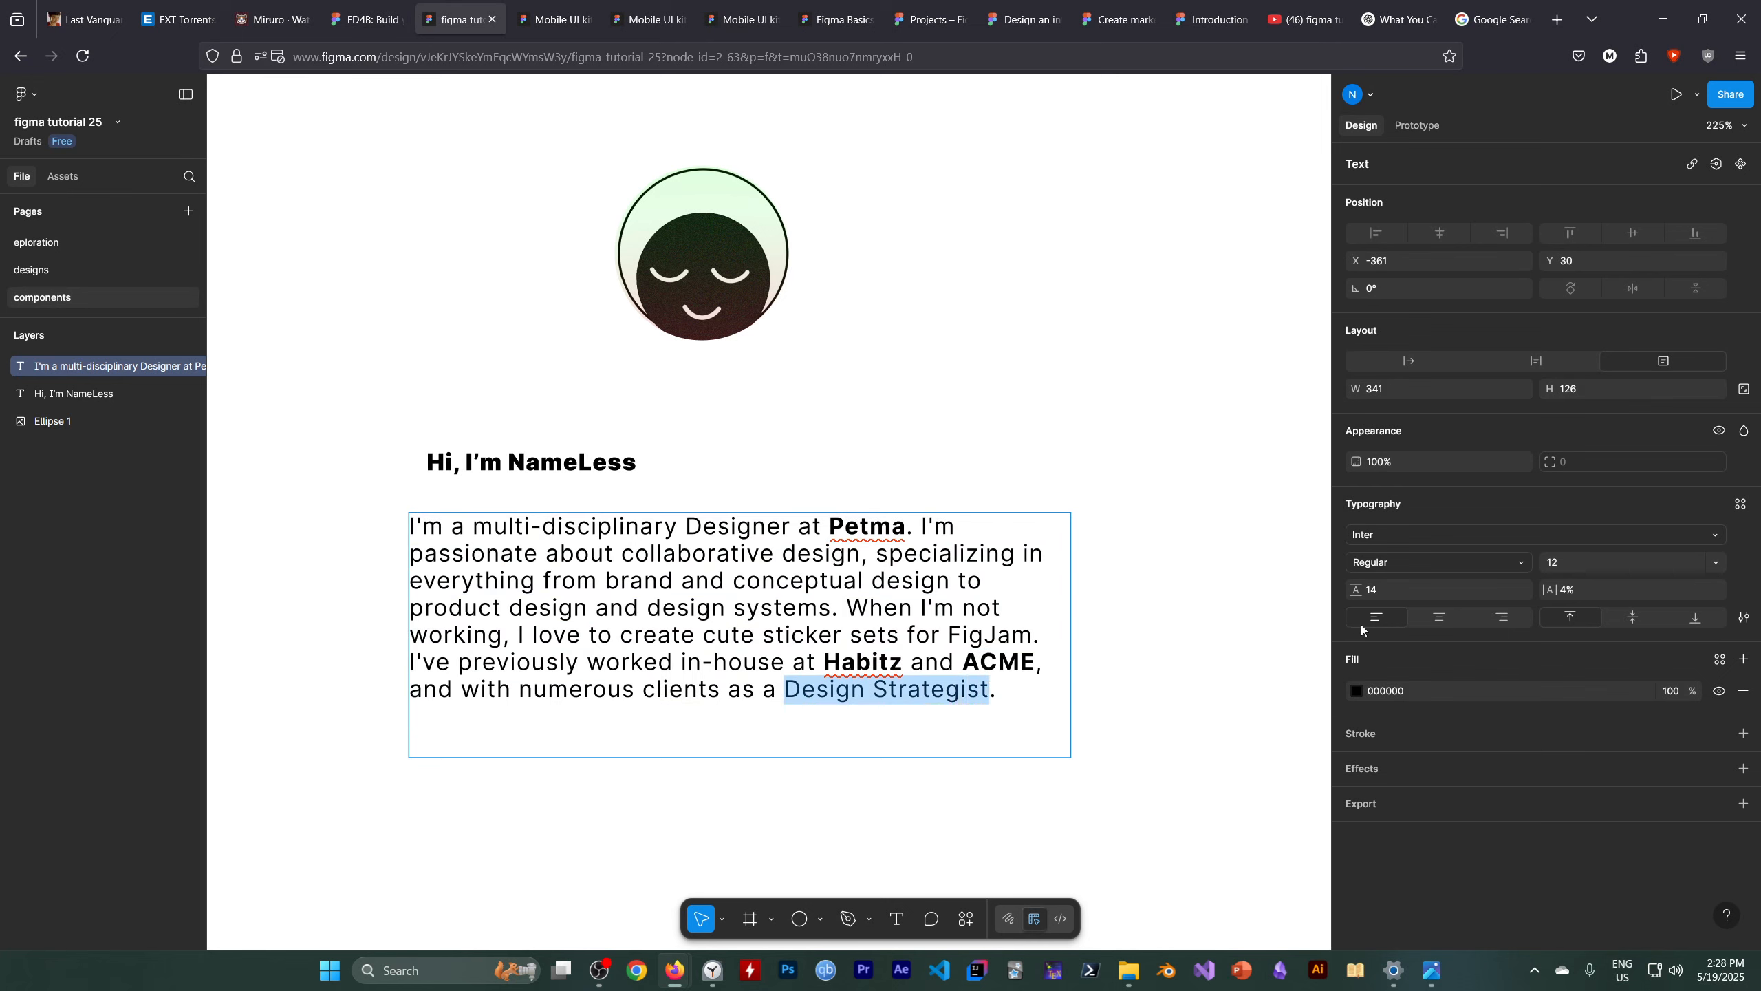
click(1397, 561)
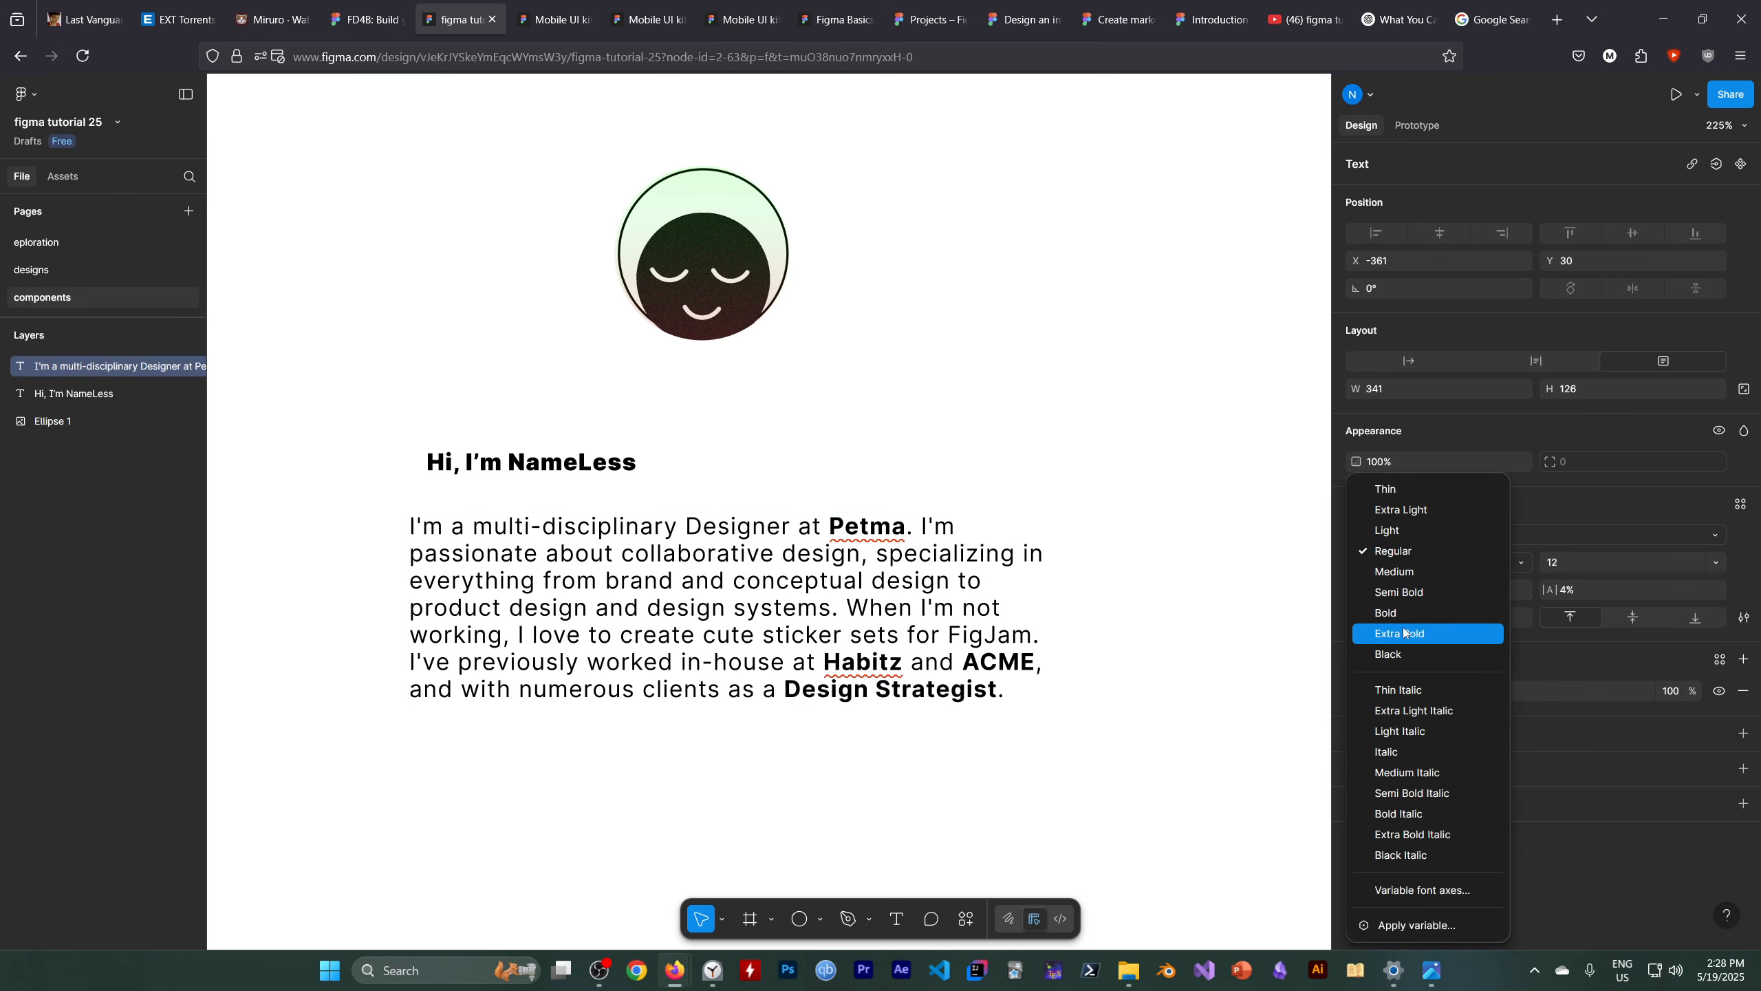
click(1398, 613)
click(1012, 756)
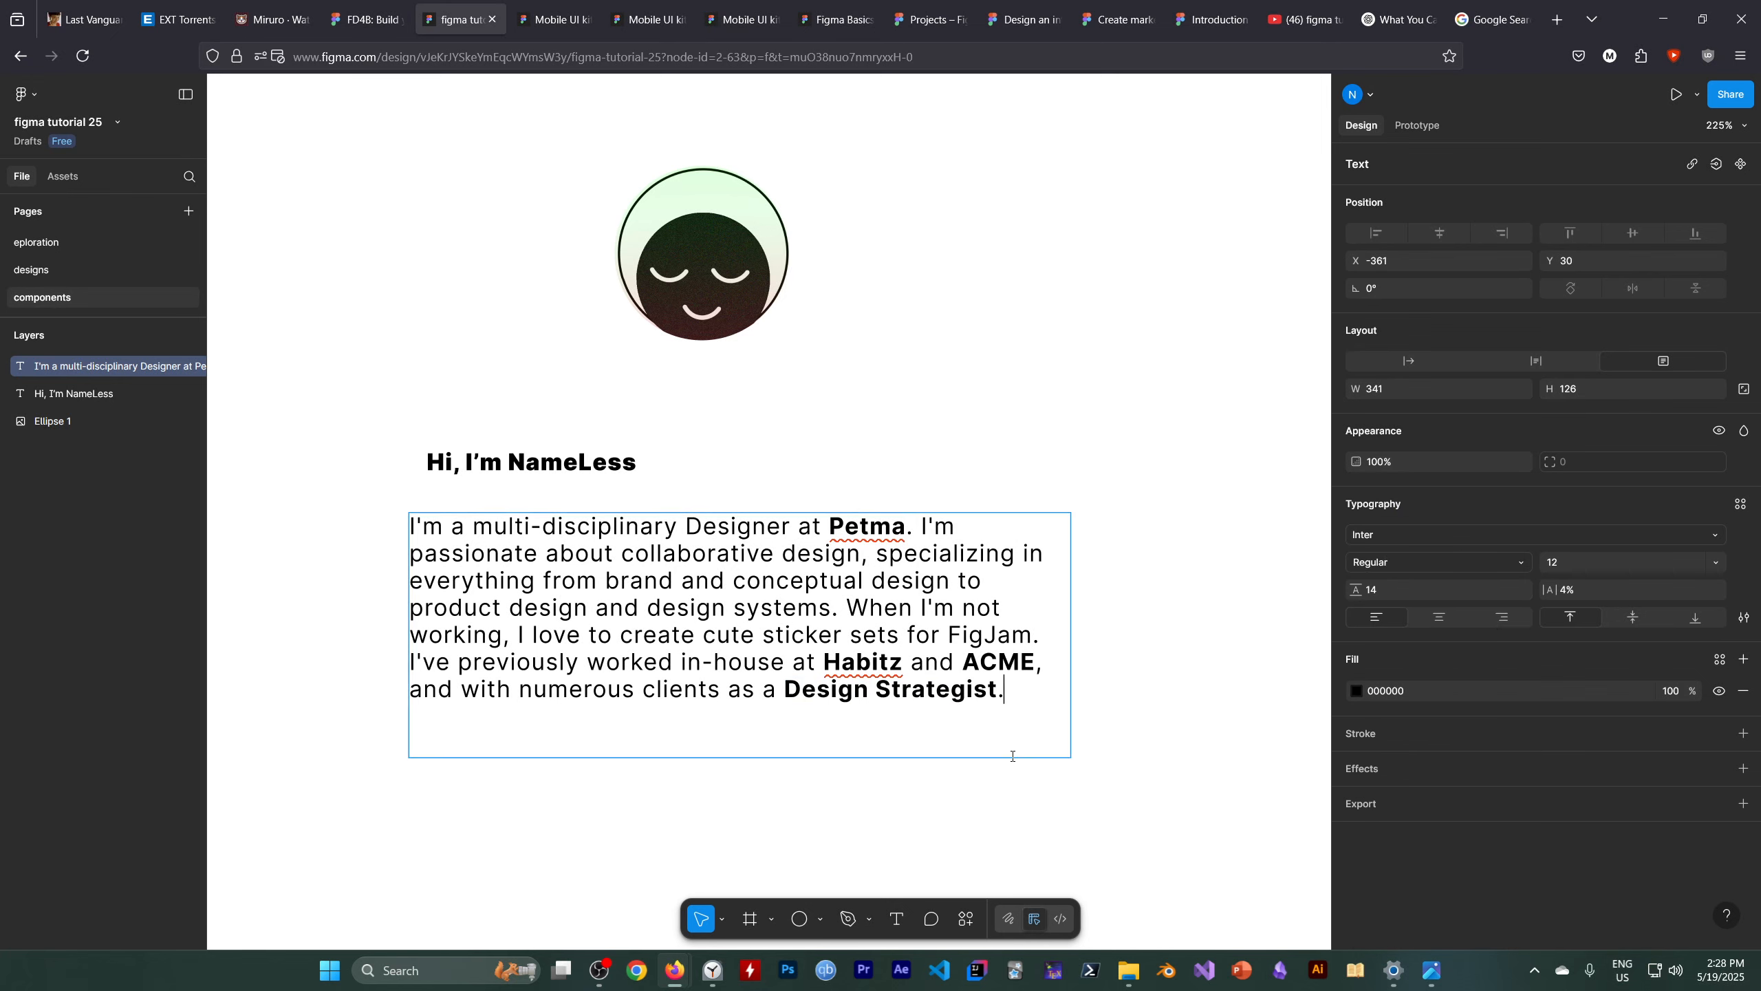
key(Escape)
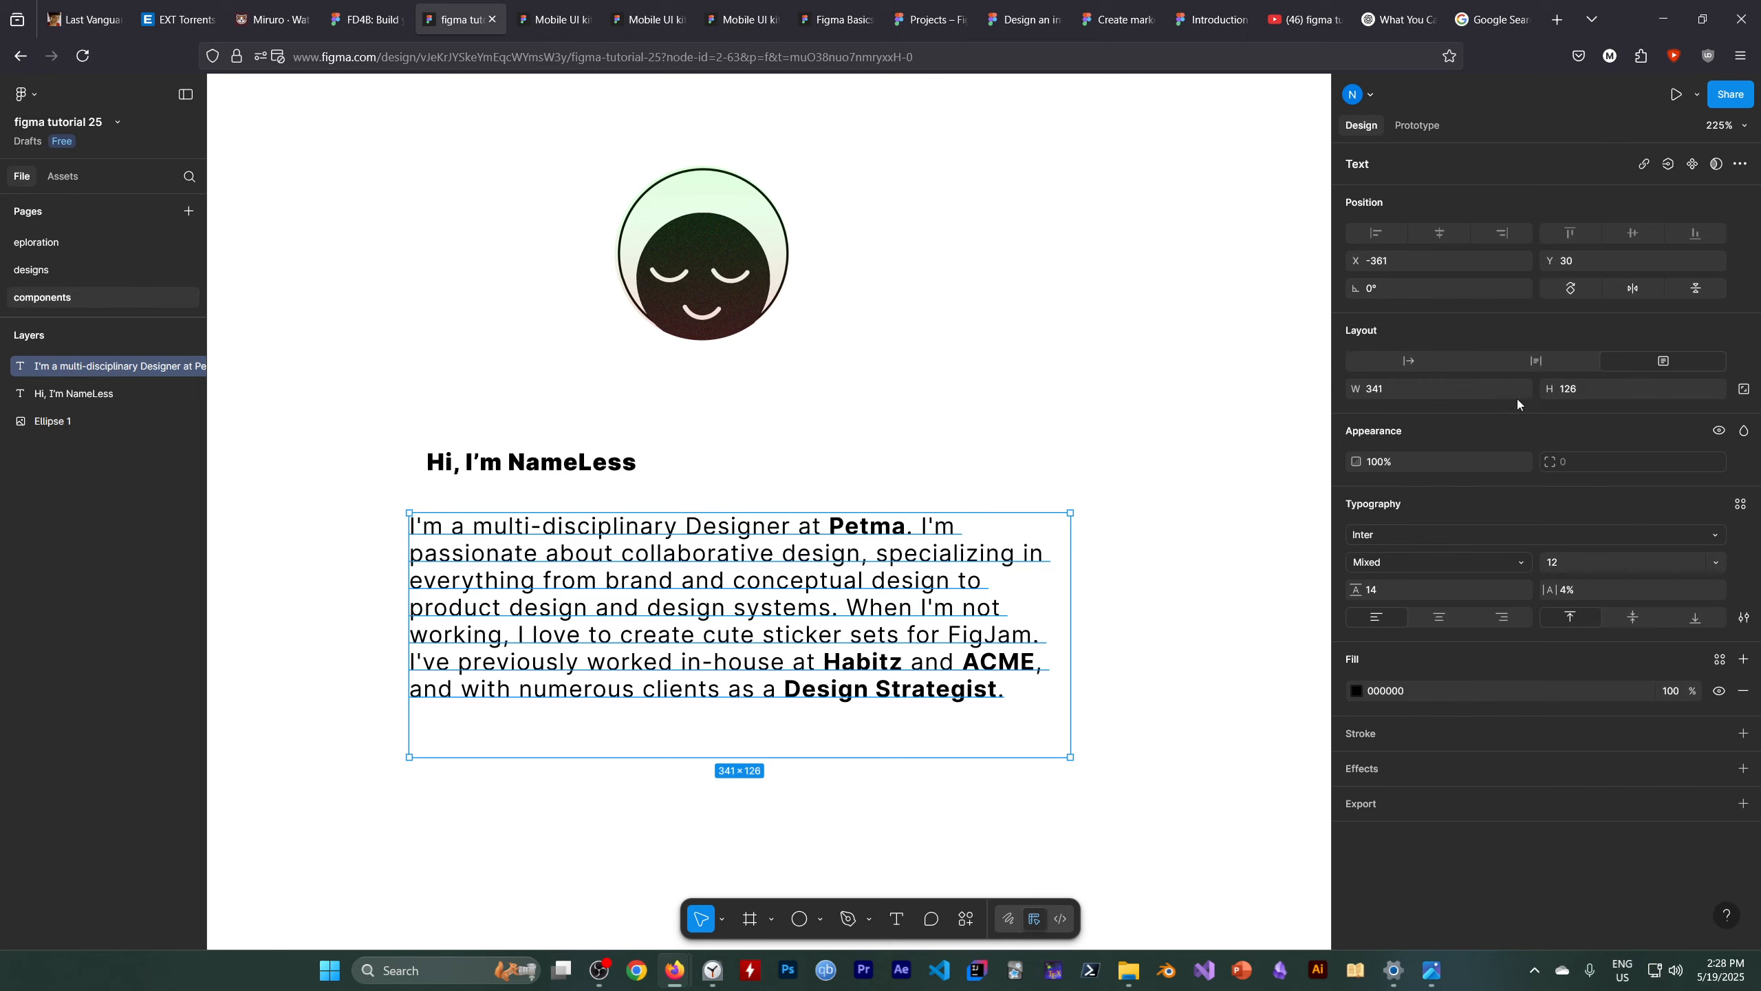
Switch the bio text box to auto height so it fits its content
click(1544, 363)
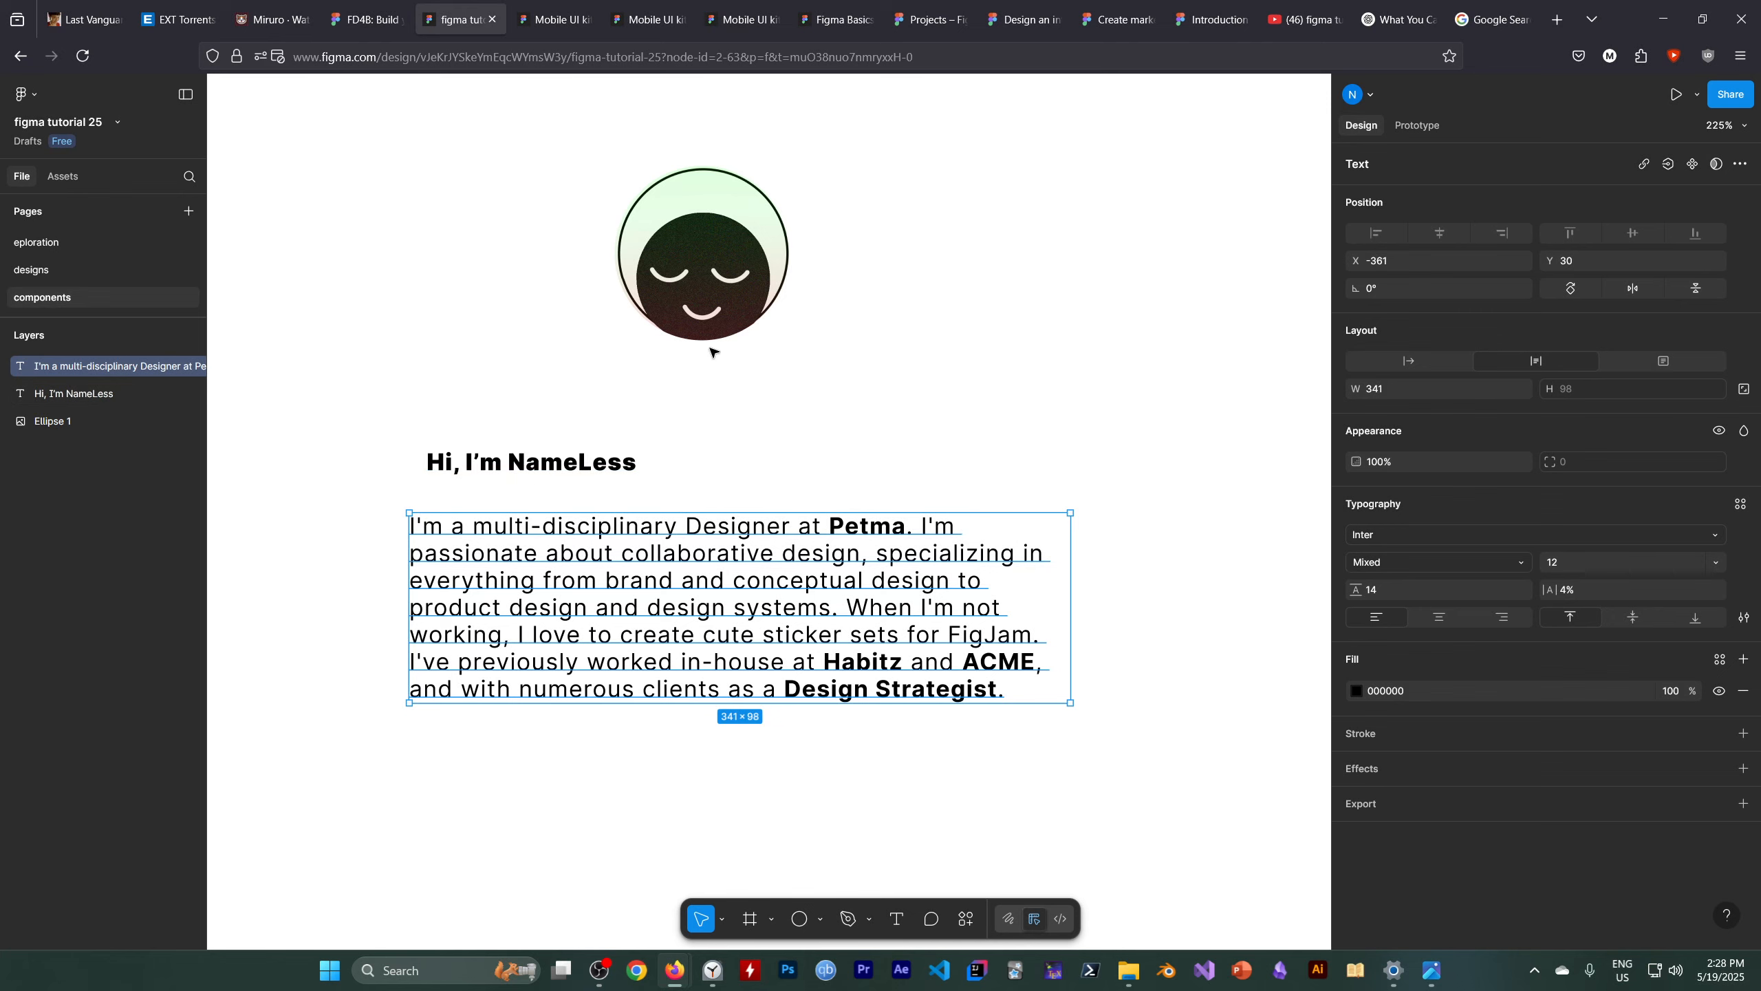
key(alt)
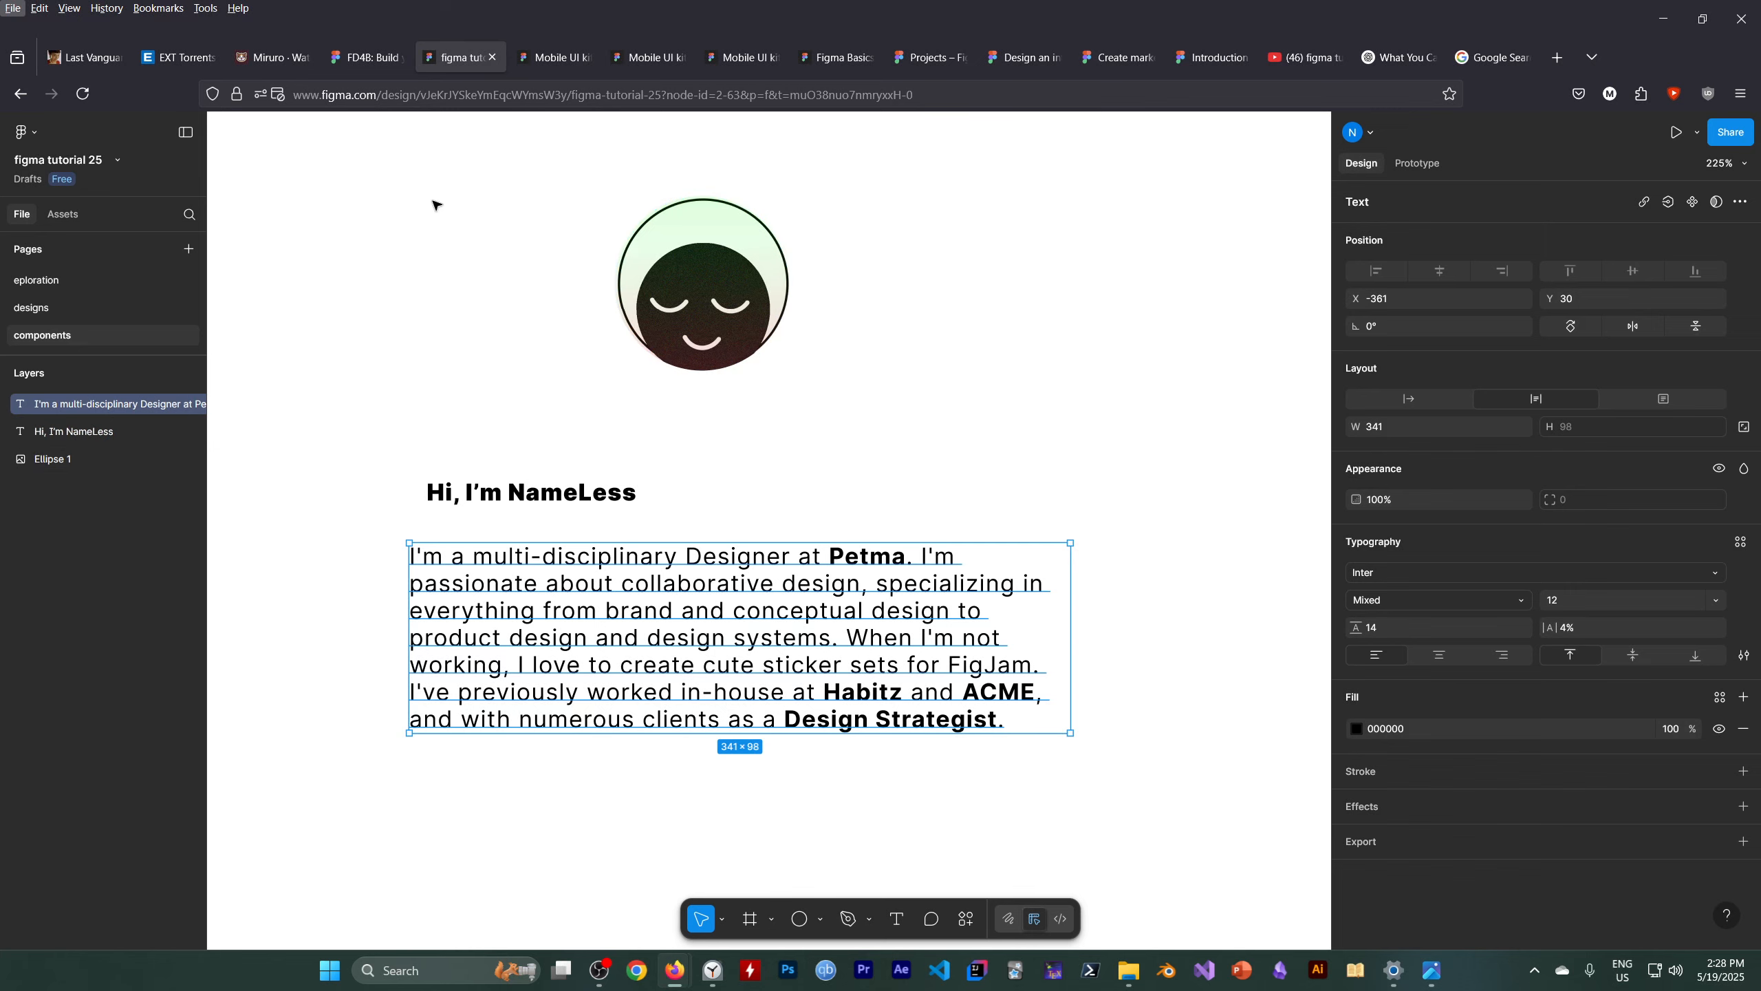
click(485, 320)
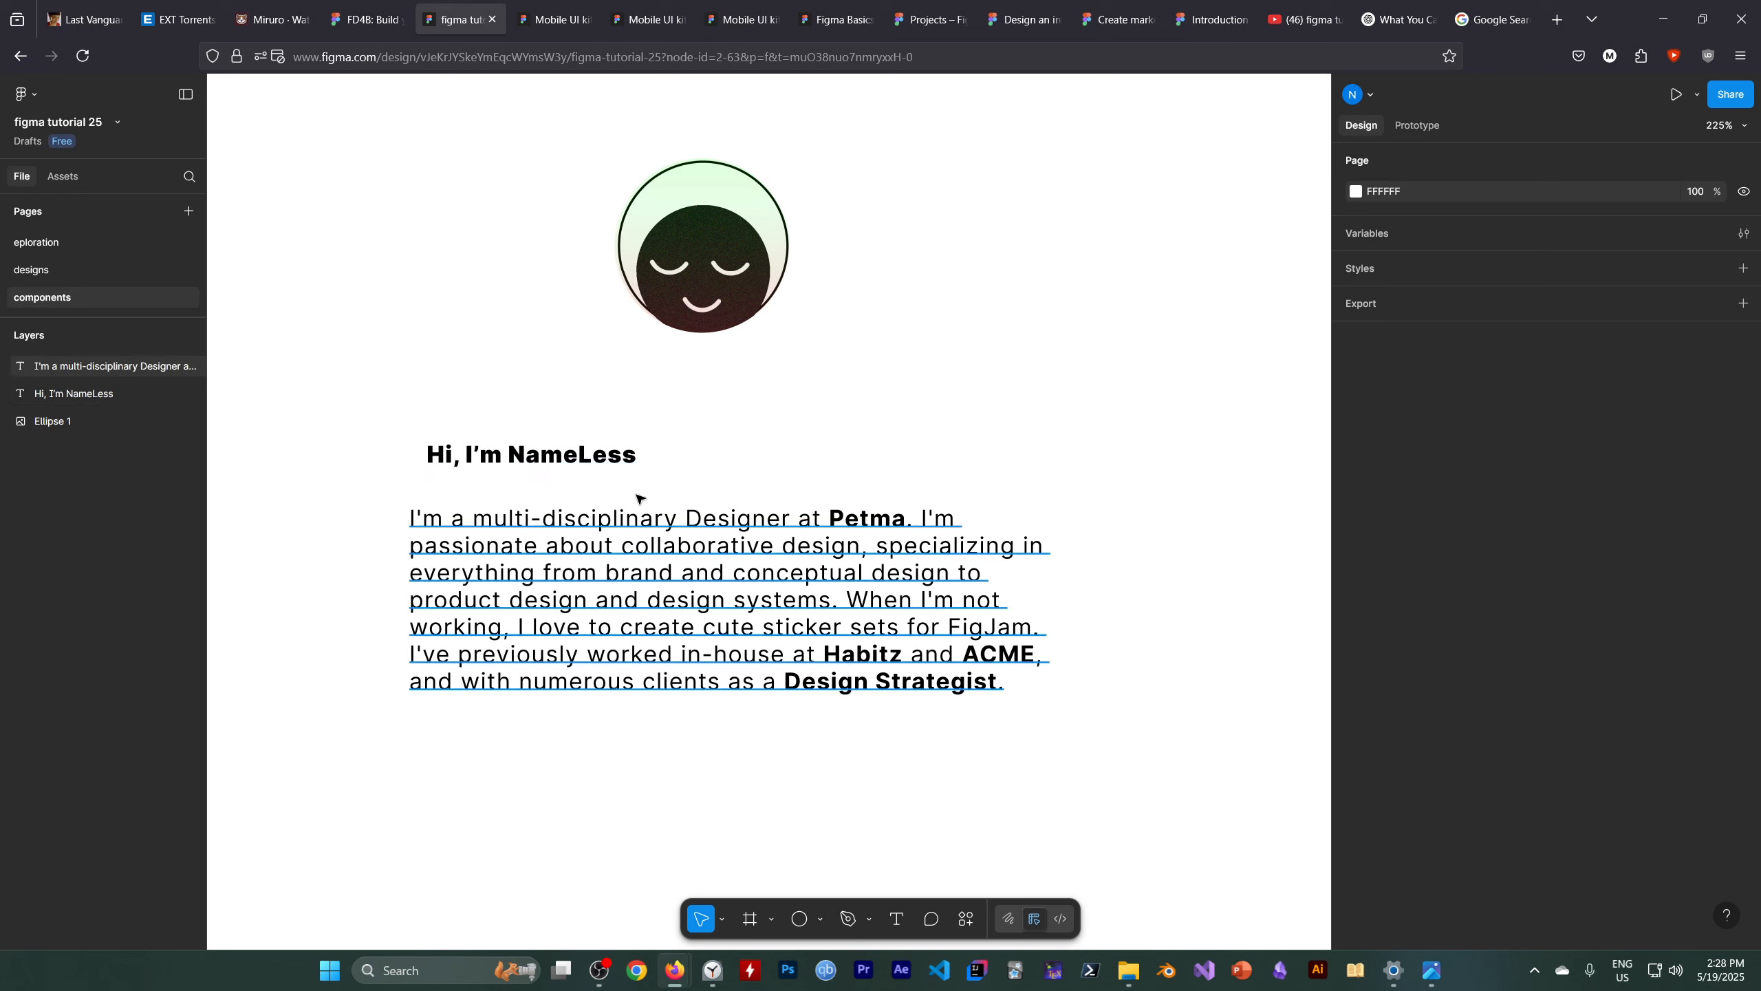
Select the avatar, greeting and bio together and align them to the left
drag(352, 152, 818, 734)
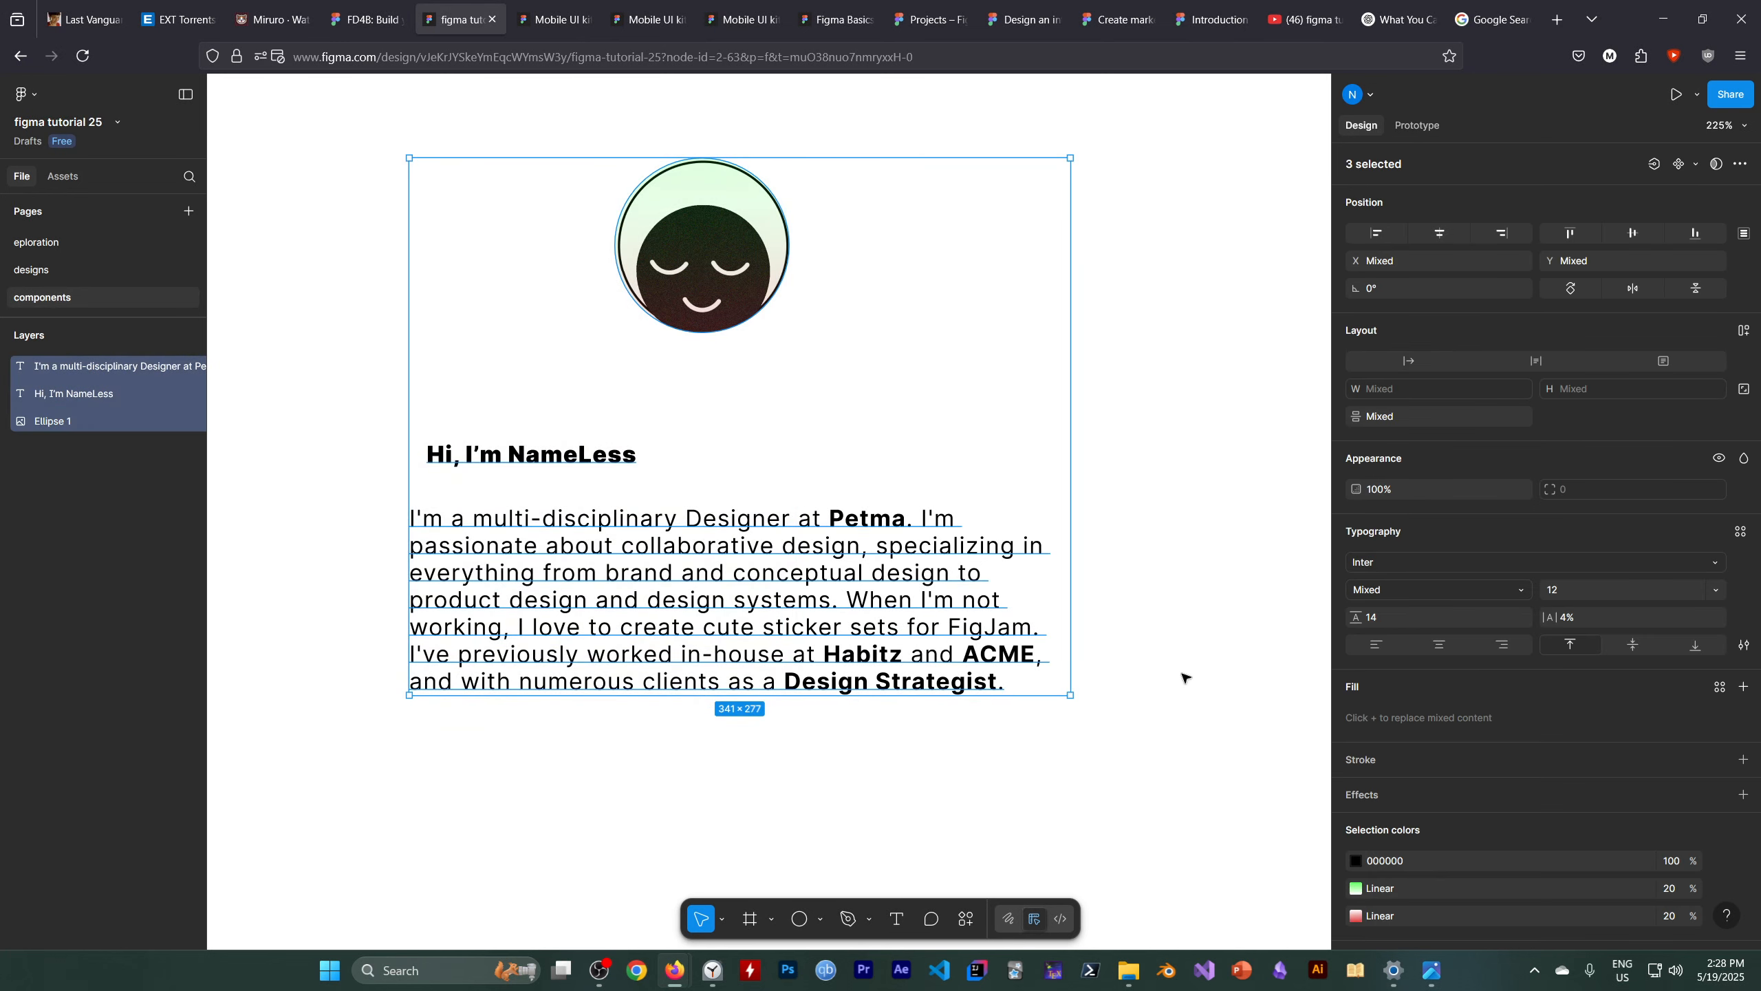
click(1373, 236)
click(553, 461)
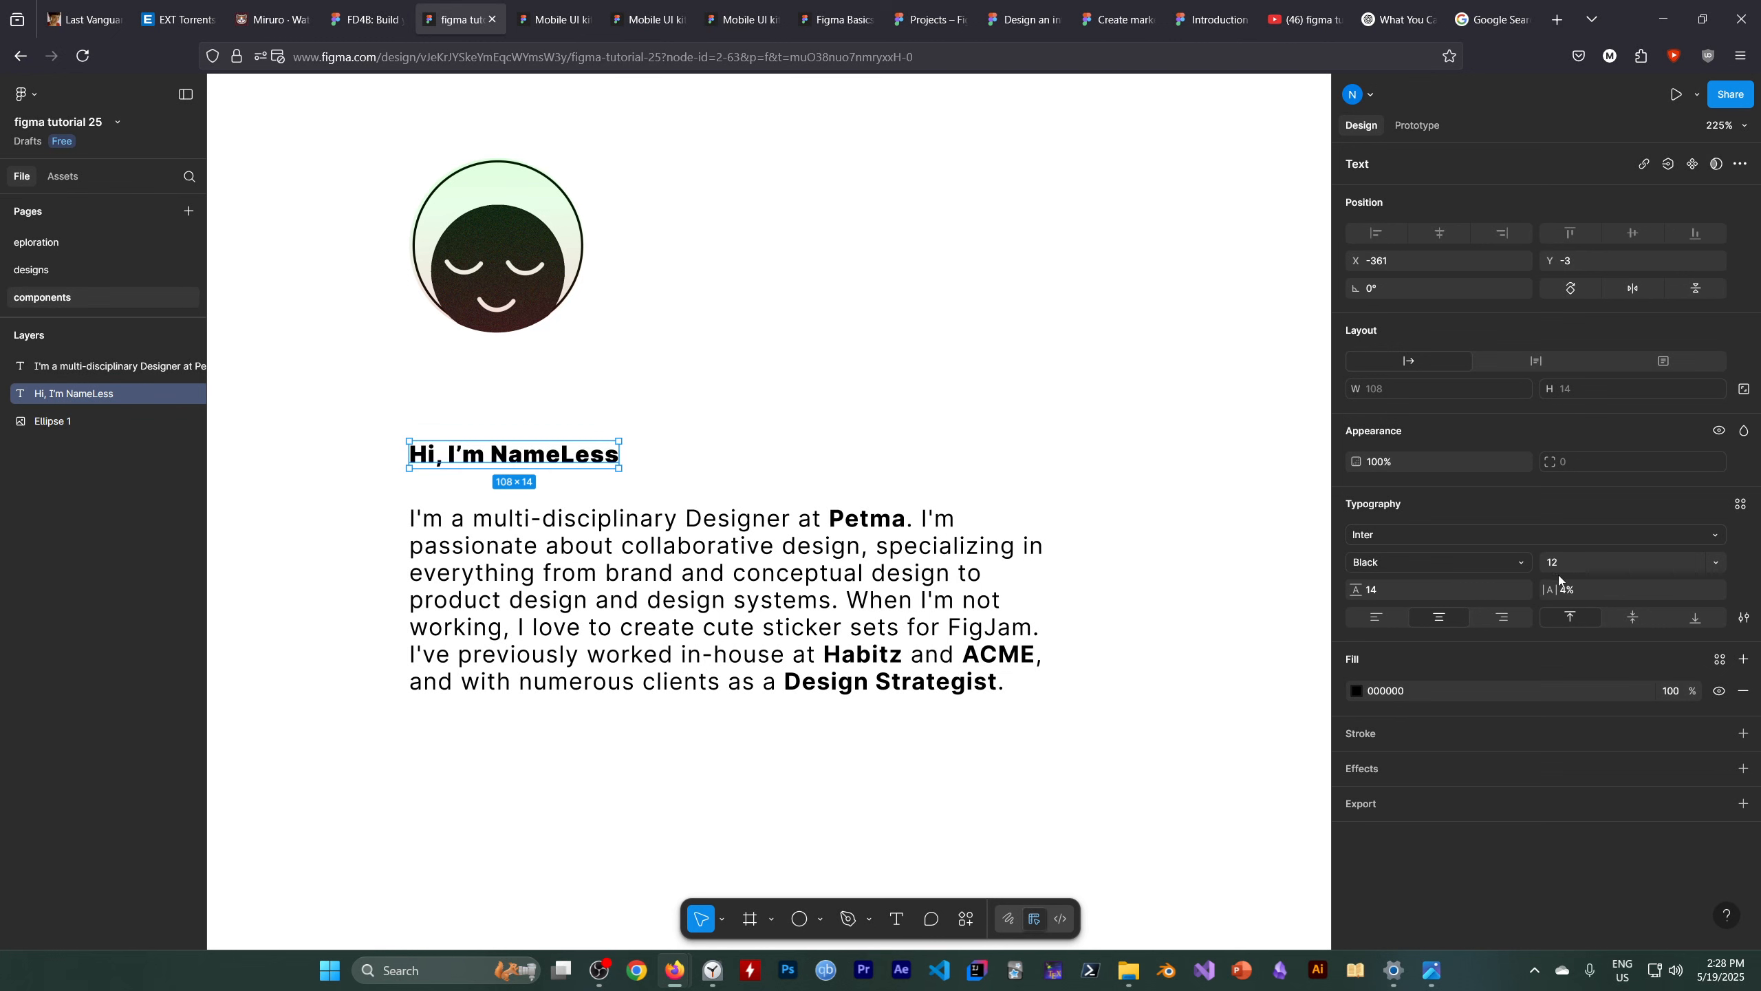
Set the greeting text's font size to 28
click(1601, 564)
key(Up)
key(Up)
key(Up)
key(Up)
key(Up)
key(Up)
key(Up)
key(Up)
key(Up)
key(Up)
key(Up)
key(Up)
key(Up)
key(Up)
key(Up)
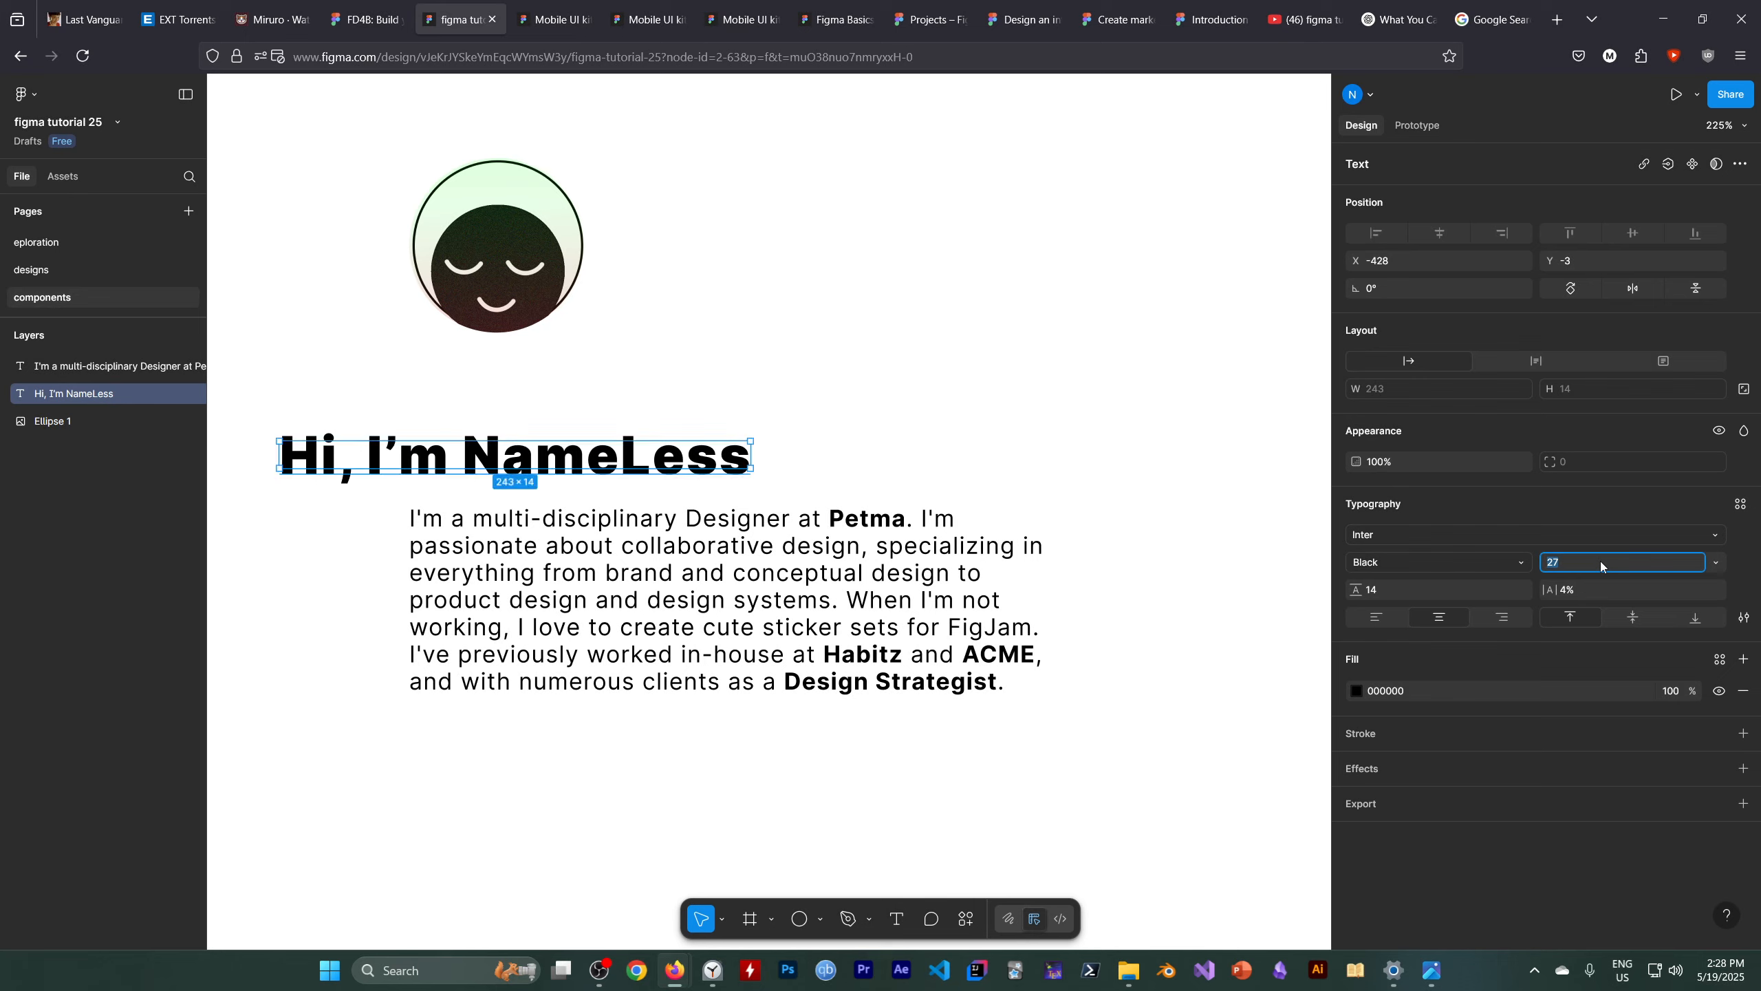
key(Up)
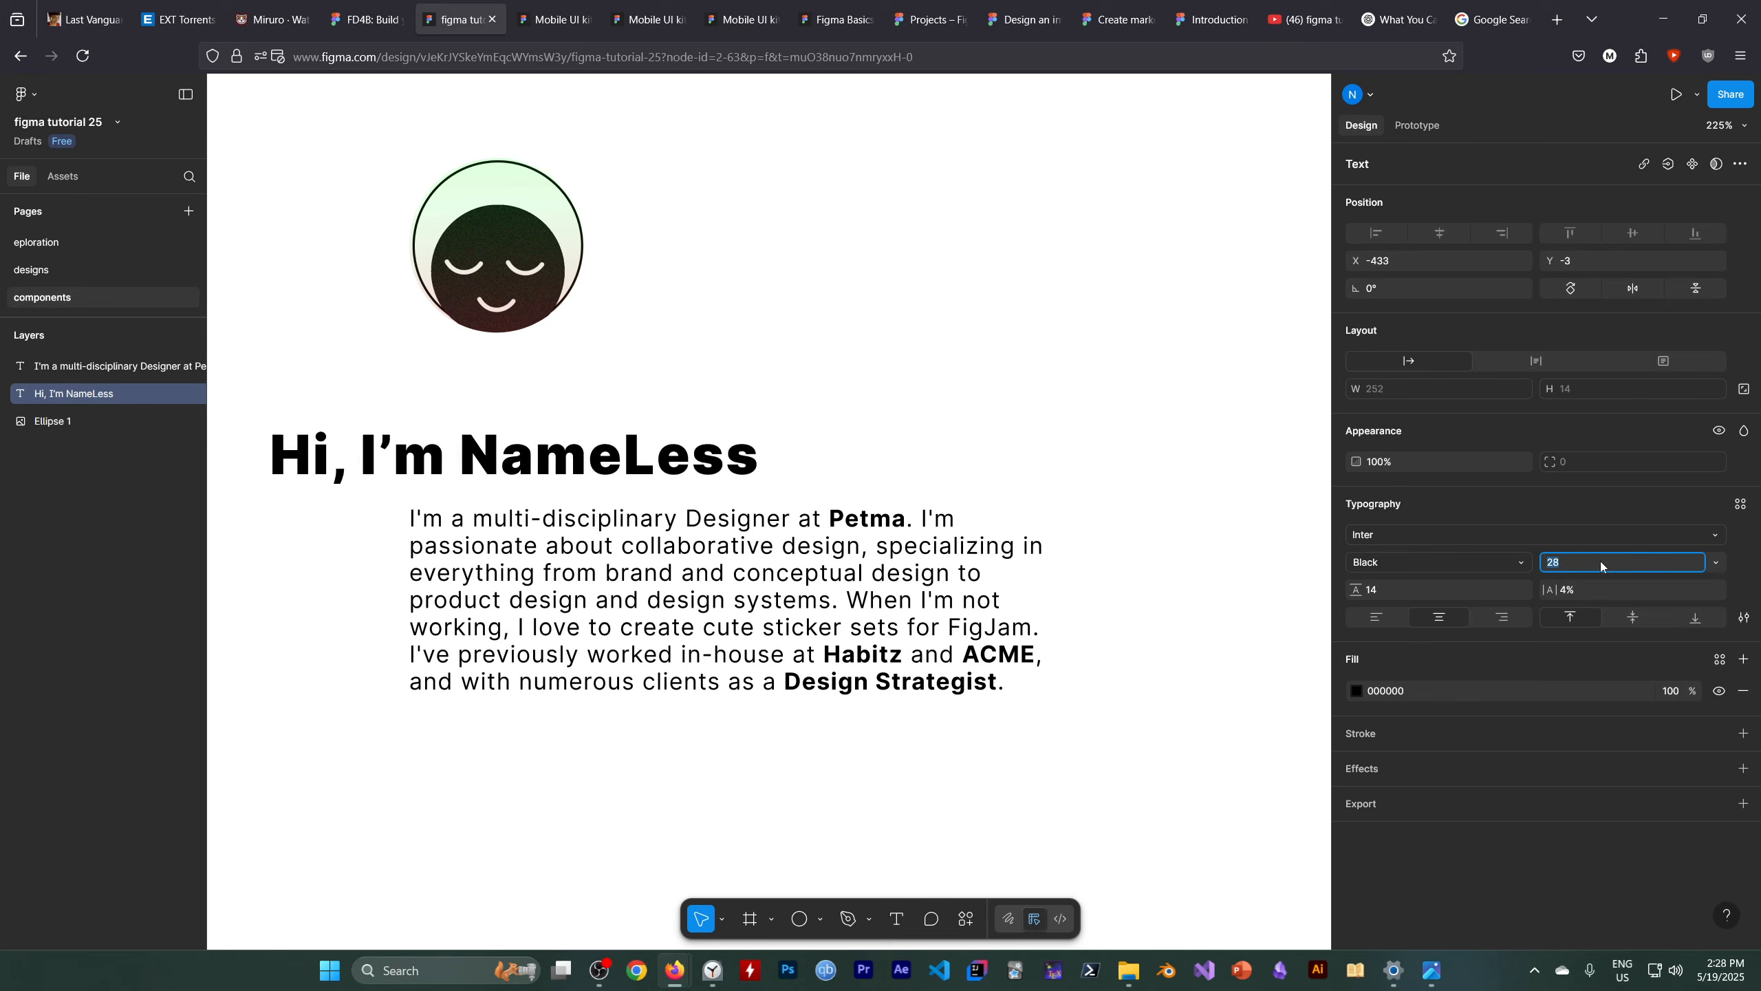
key(Return)
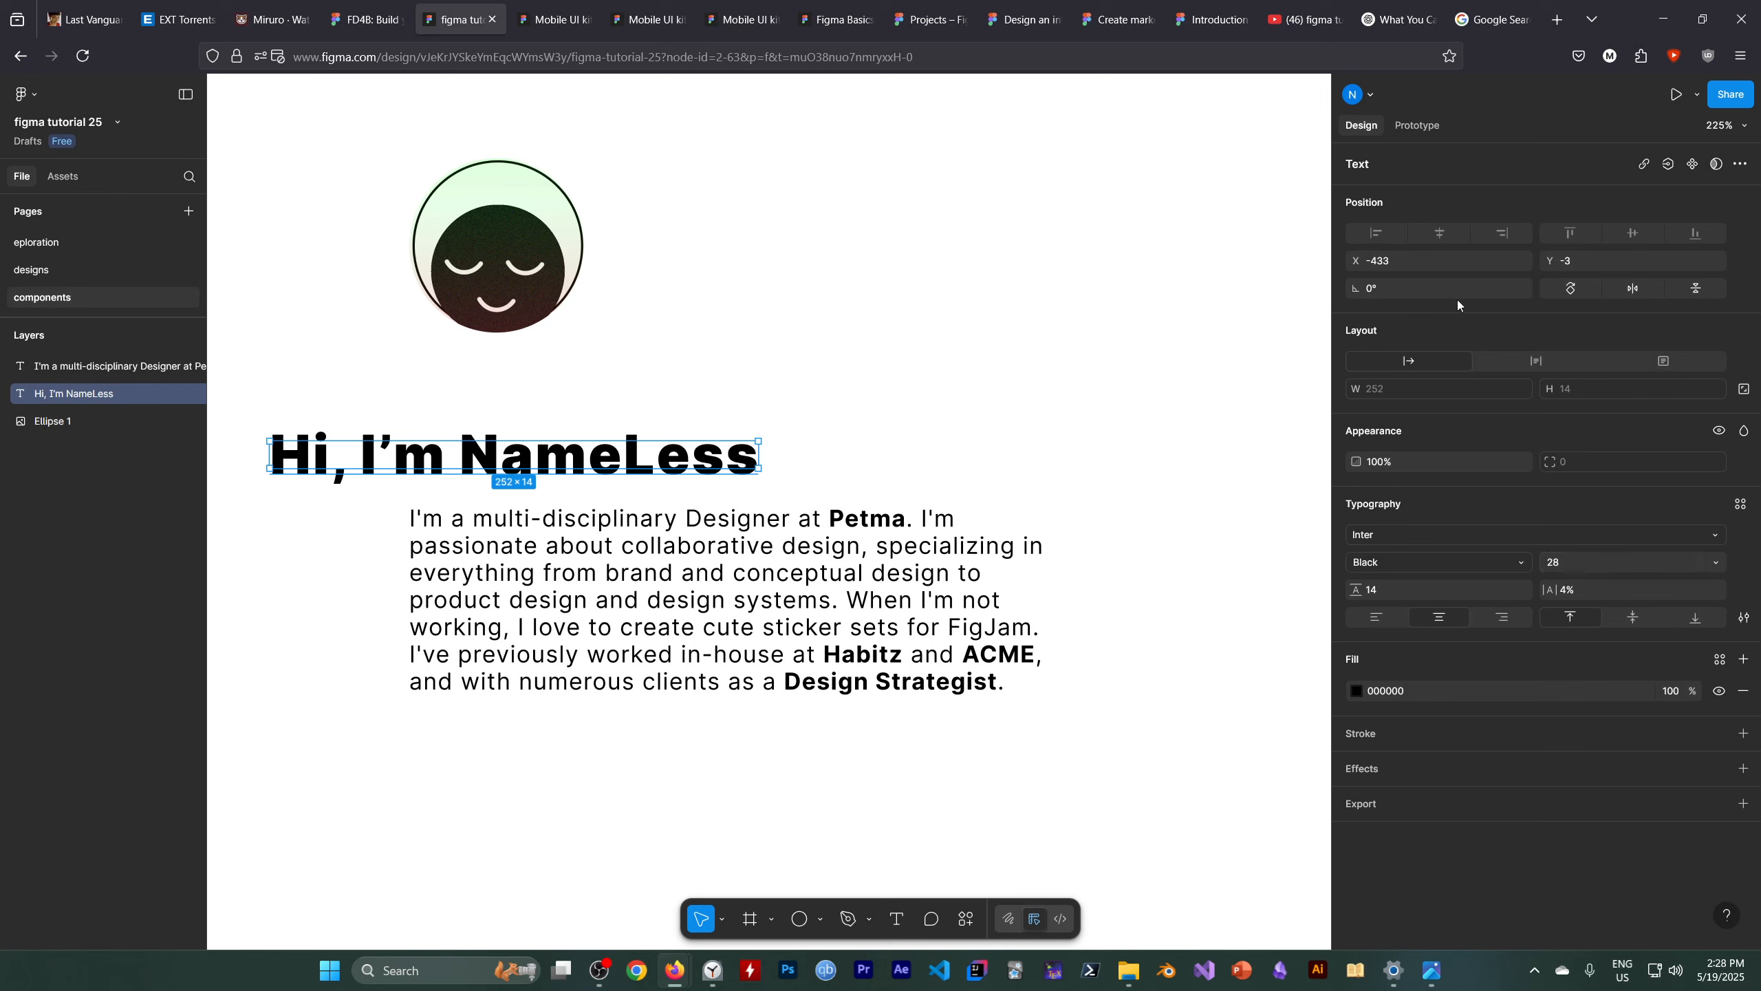
Select the avatar, greeting and bio together and align them to the left
drag(635, 791, 551, 208)
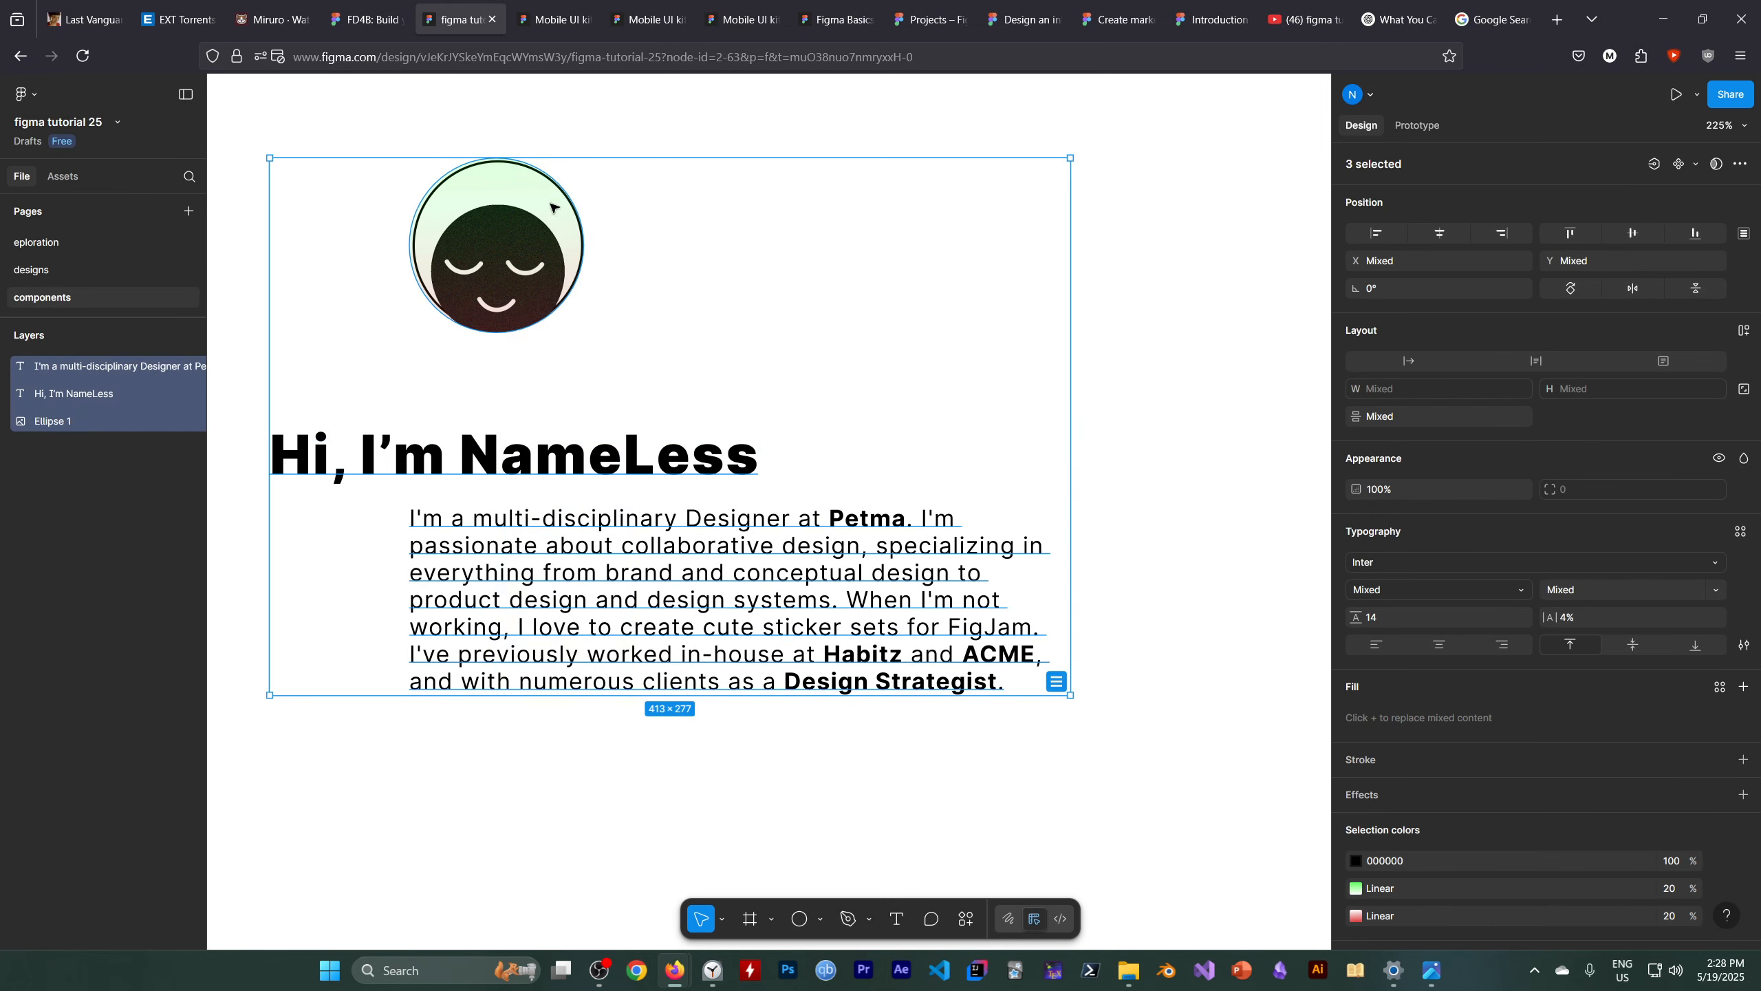
click(1384, 232)
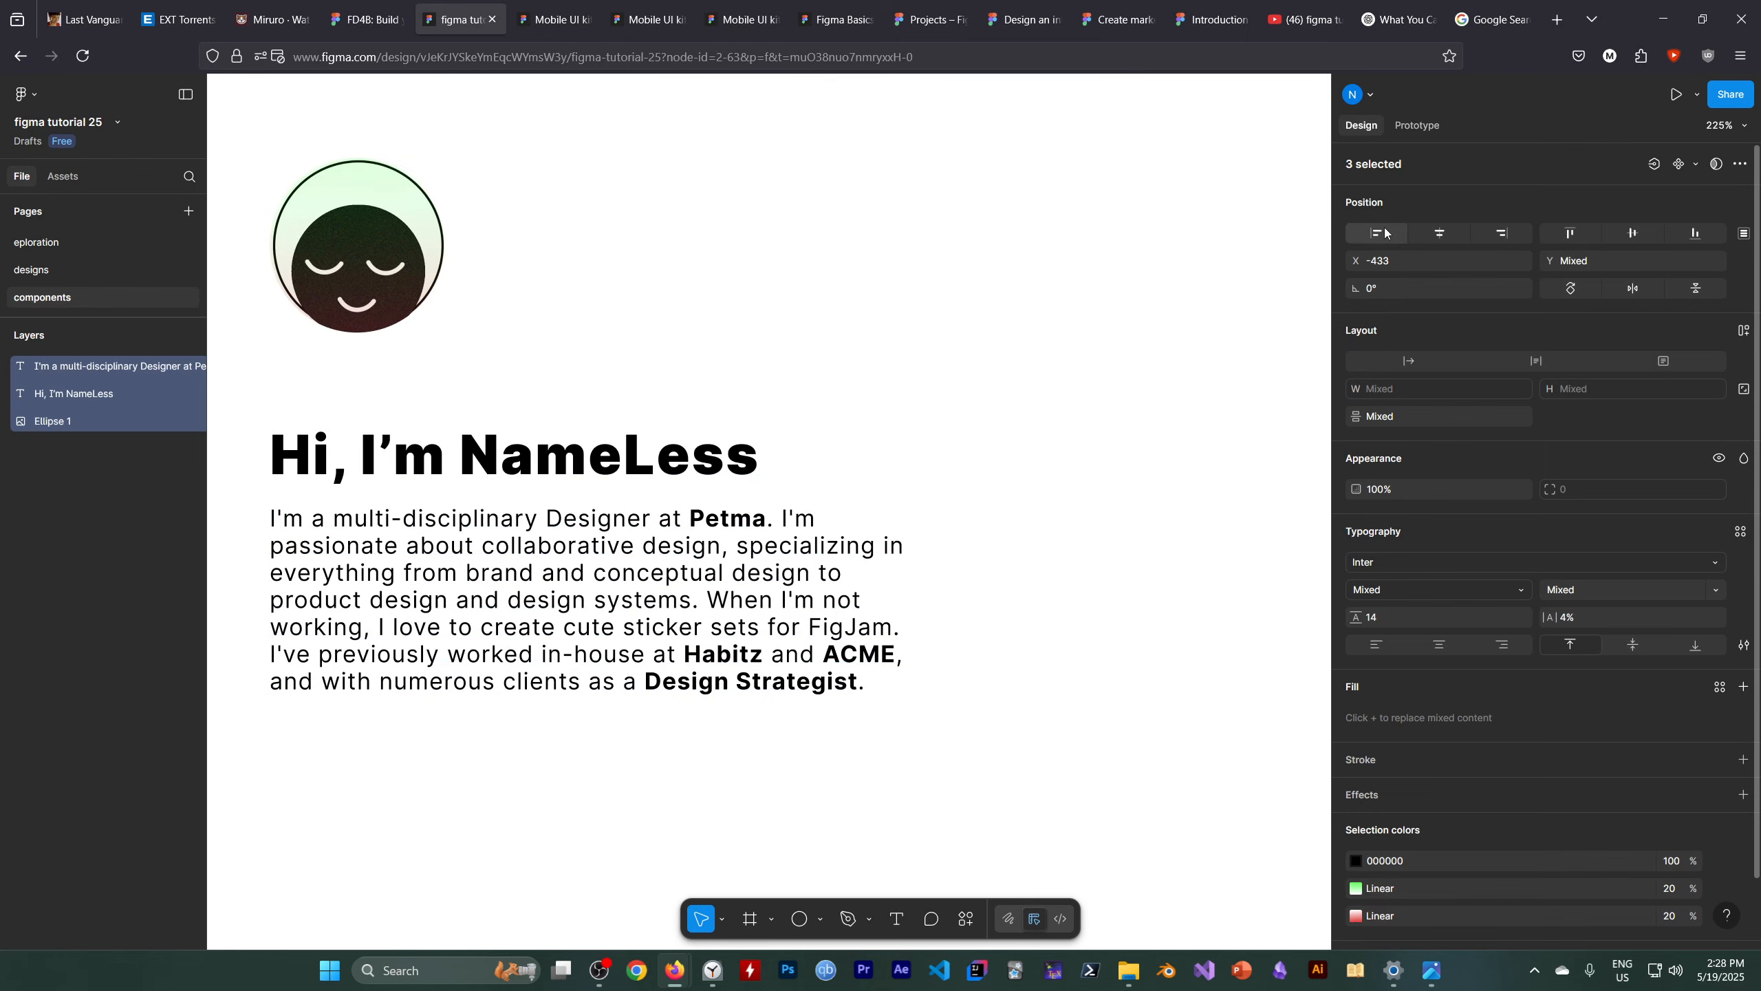
Nudge the greeting text upward to Y -15, widening the gap above the bio paragraph
key(h)
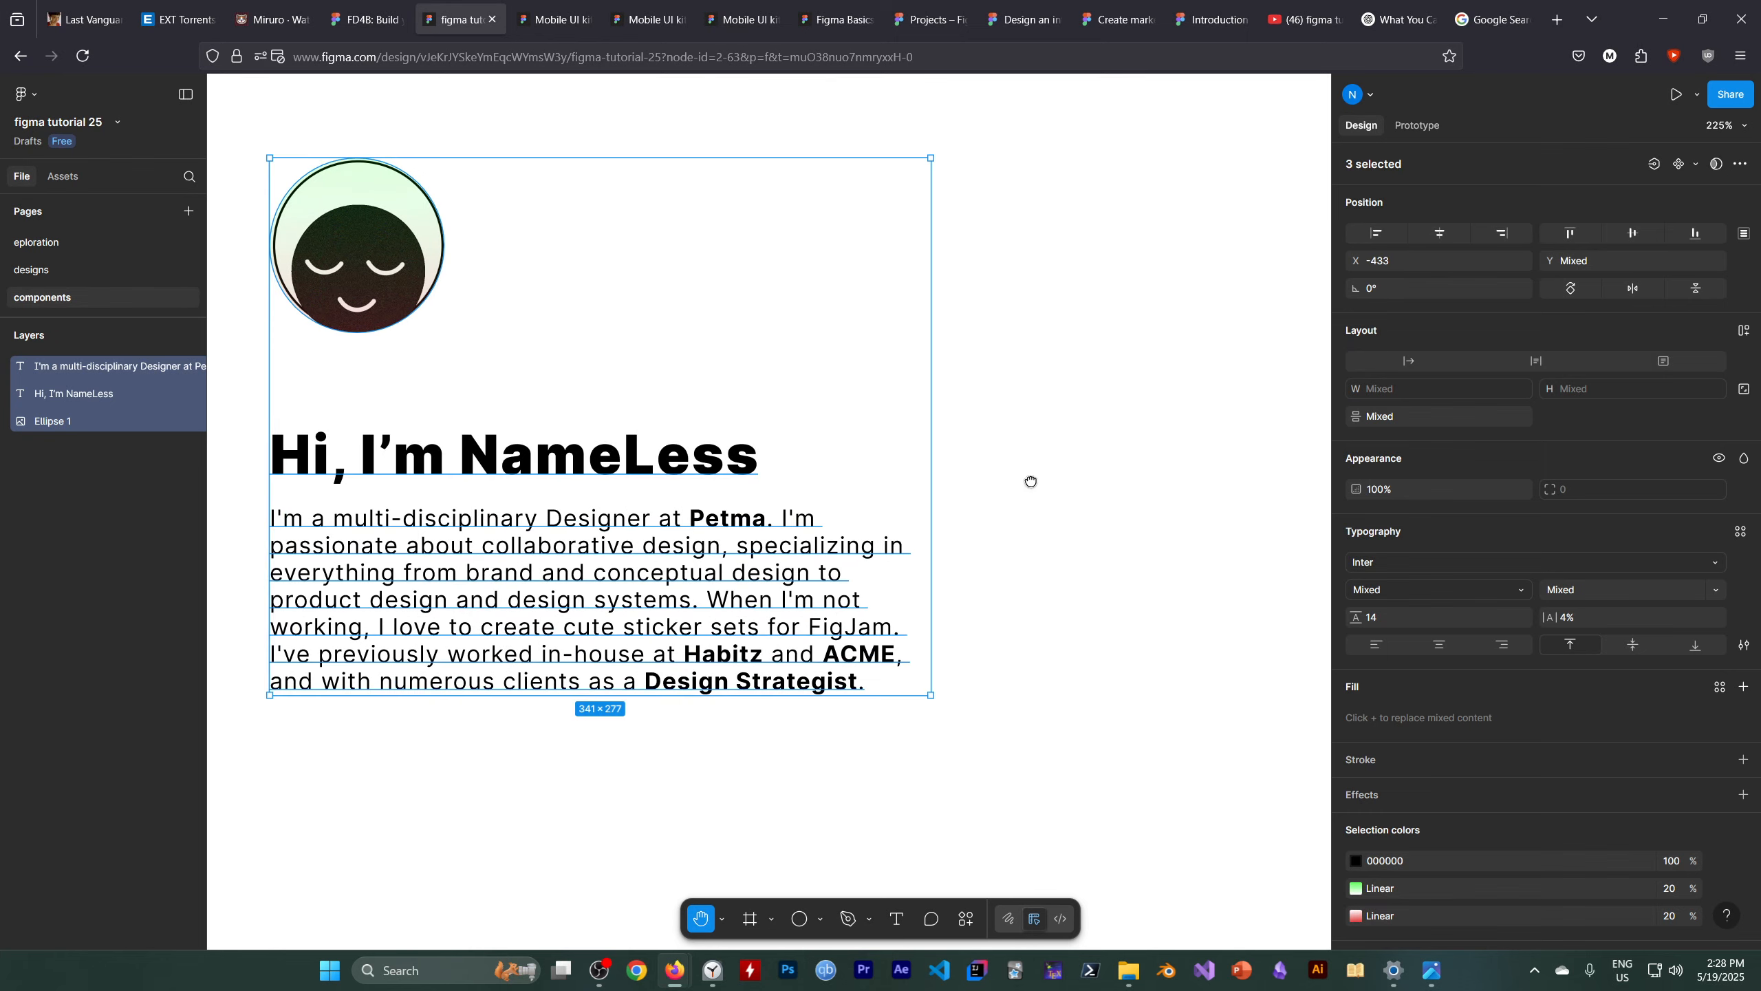
drag(1032, 481, 1250, 494)
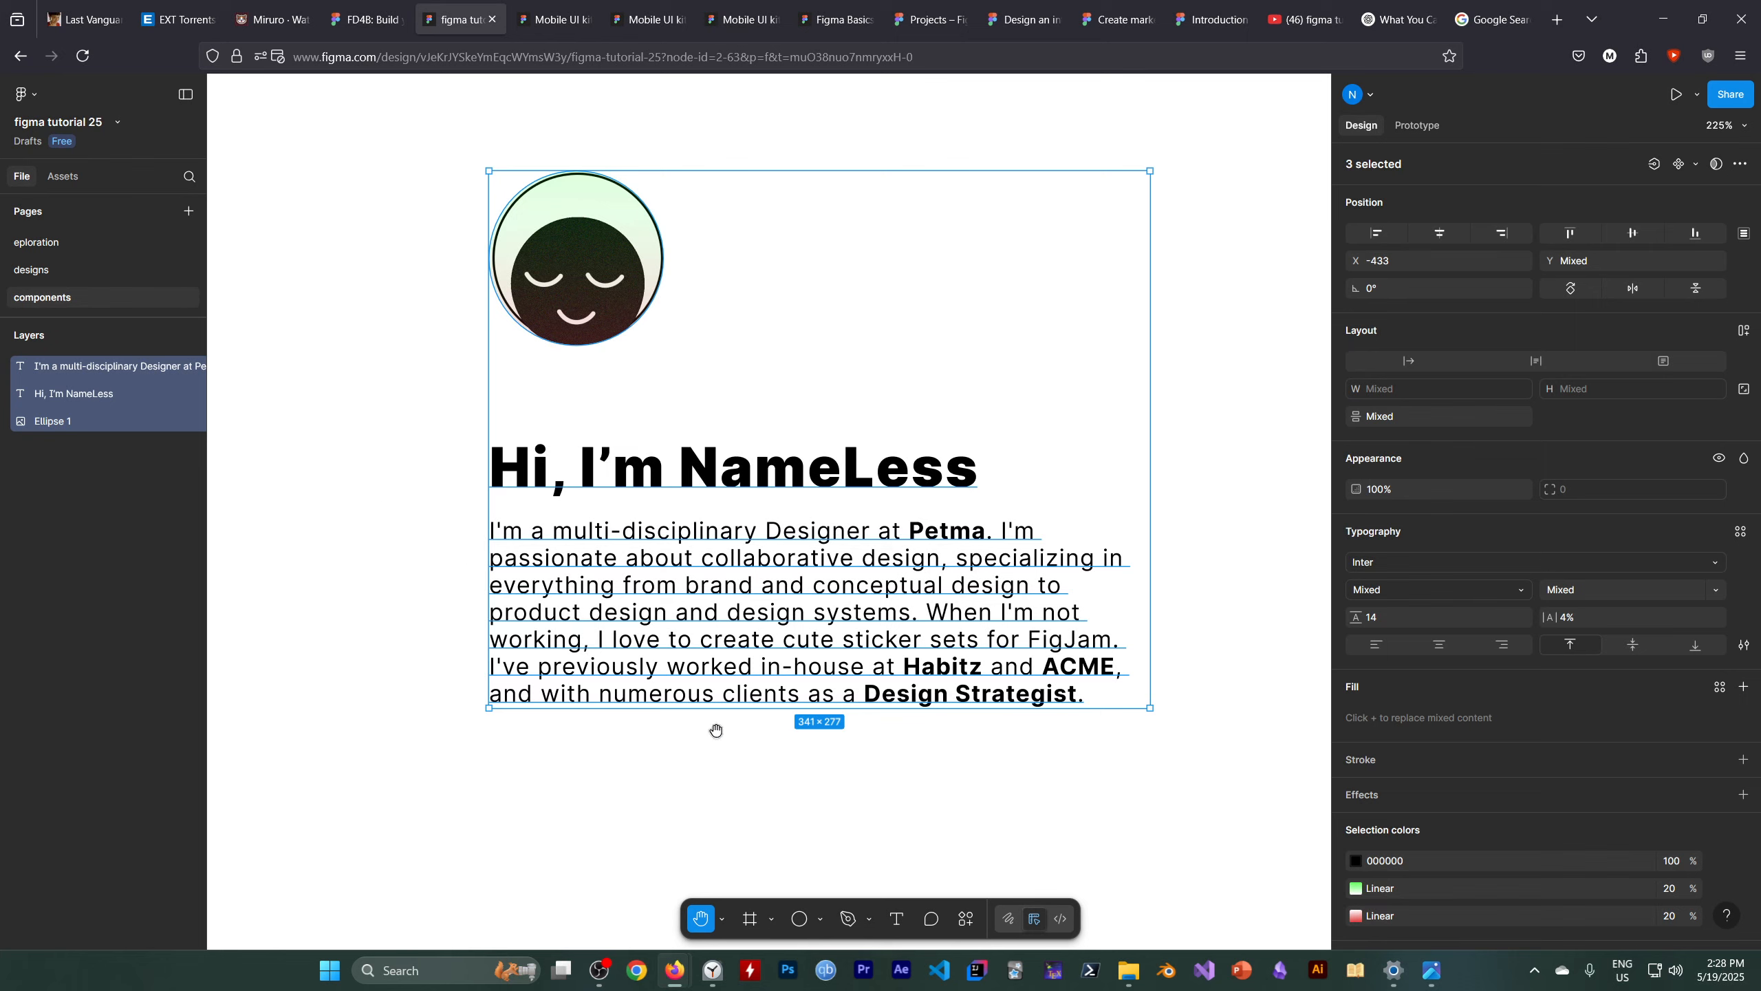
click(721, 920)
click(733, 829)
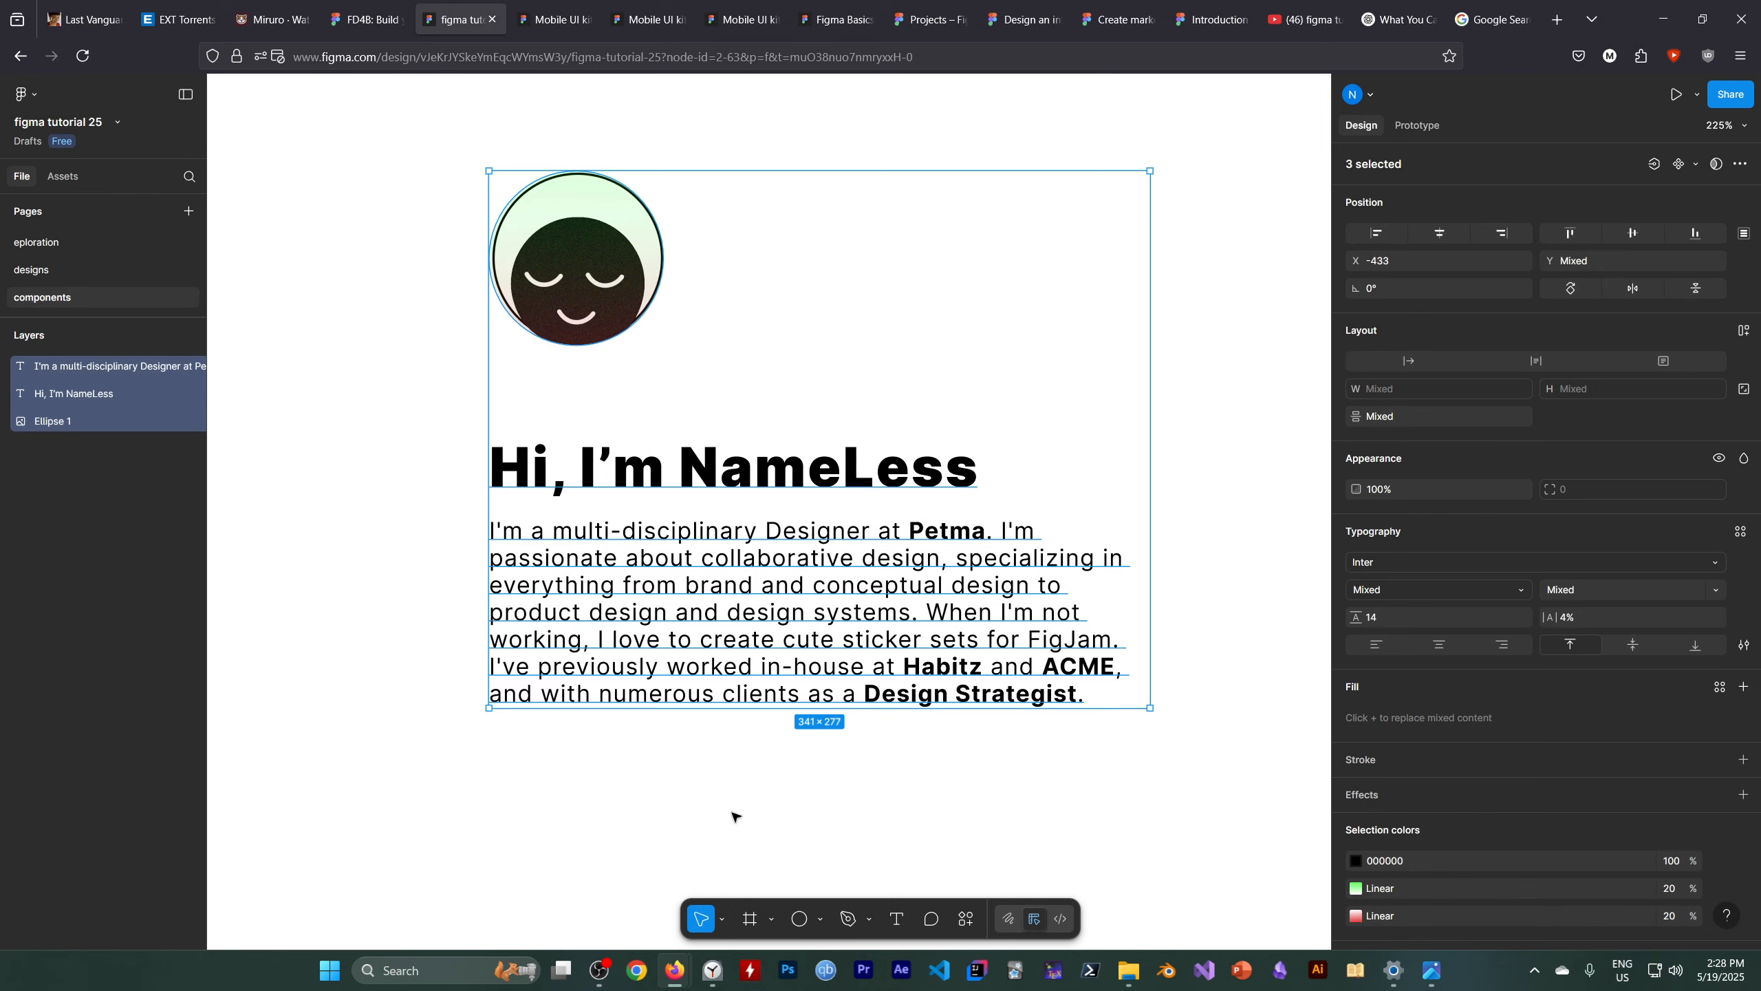
click(694, 478)
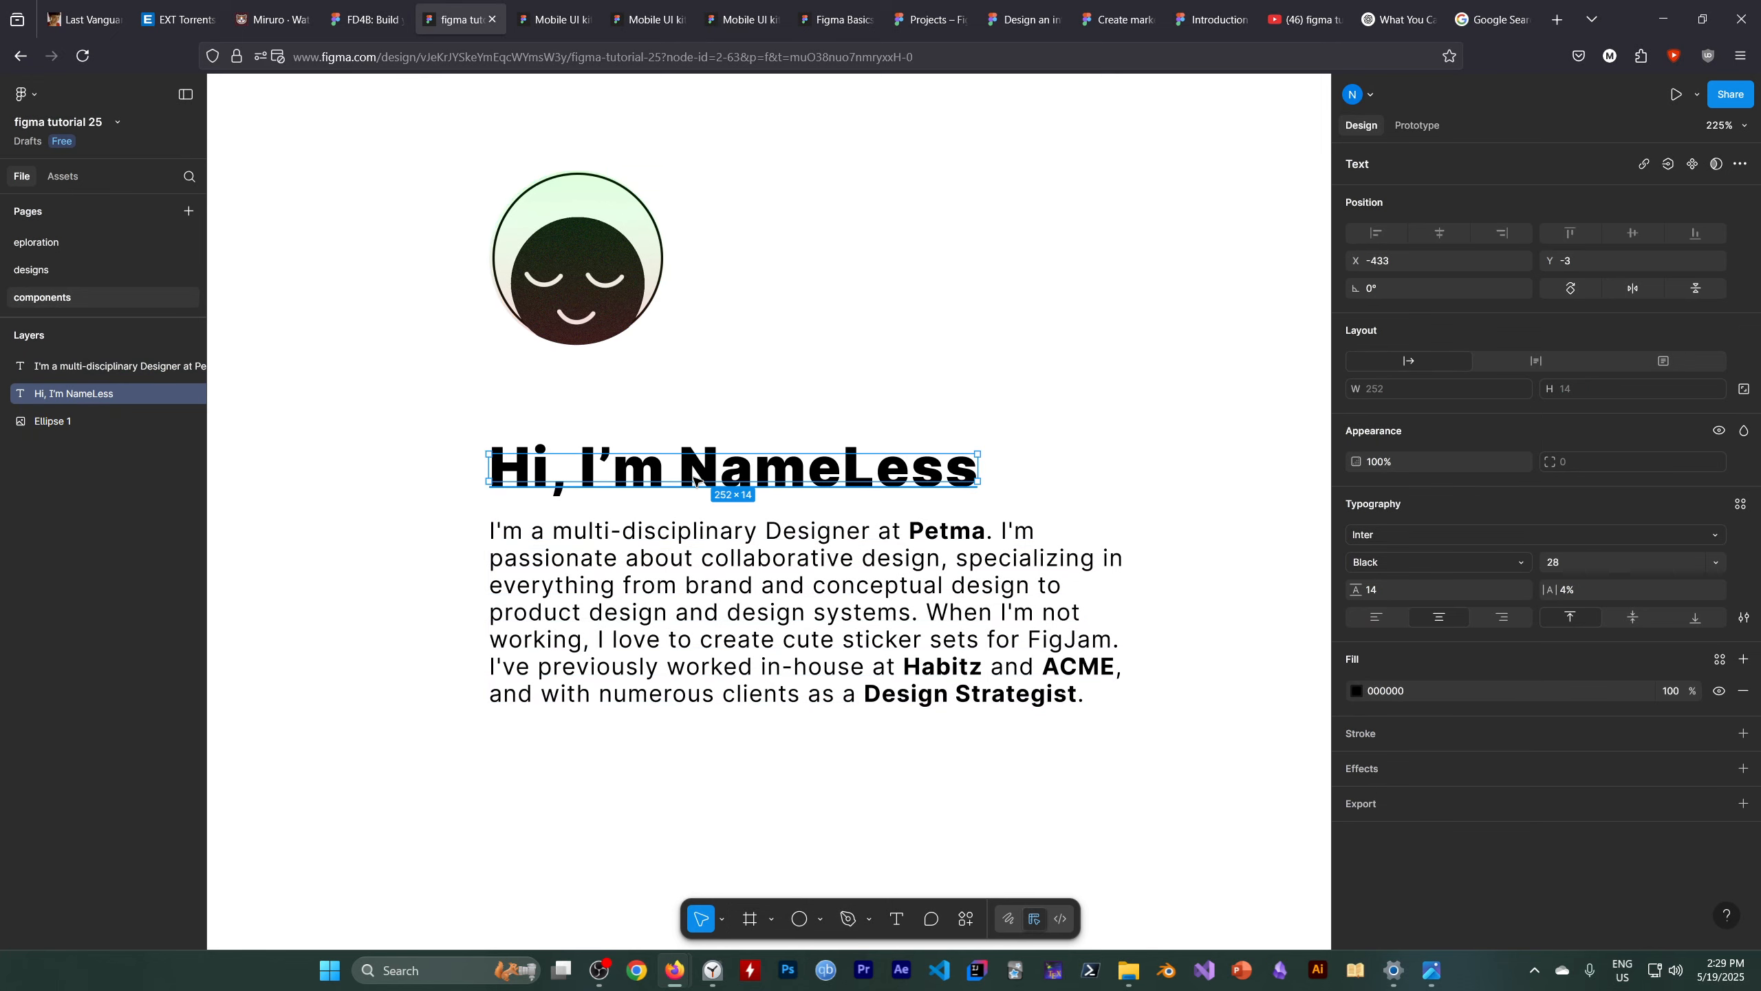
drag(695, 479, 690, 474)
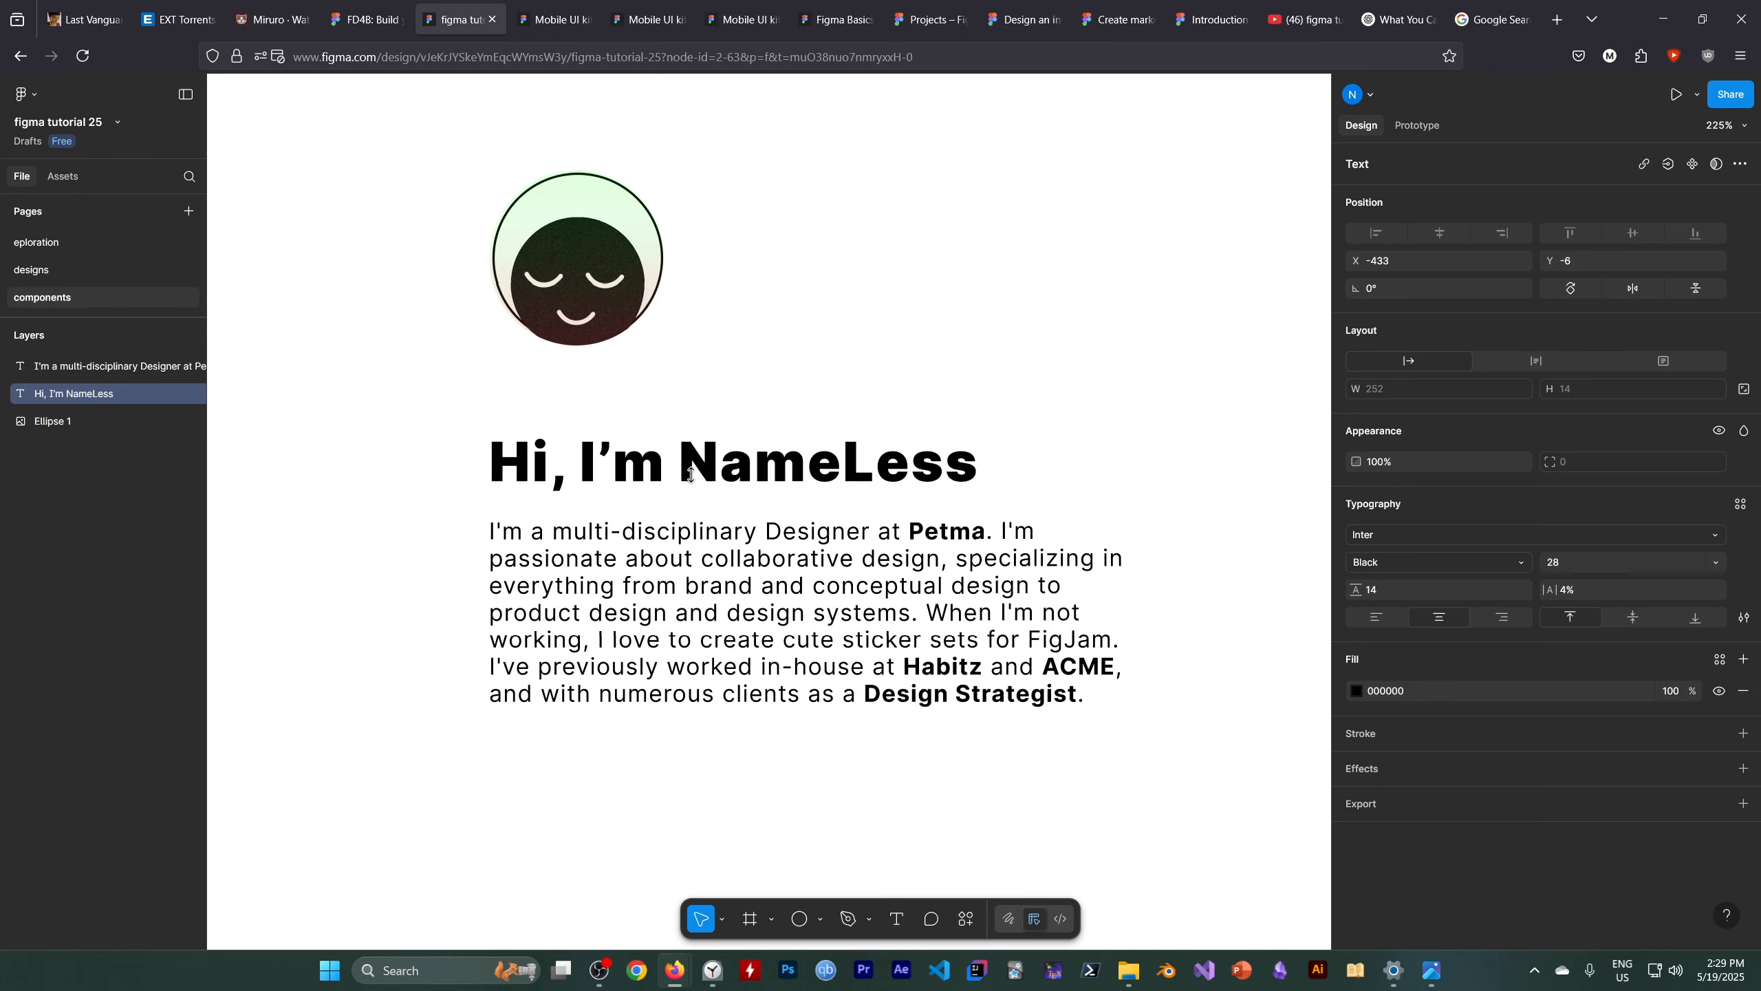
key(Up)
key(Up)
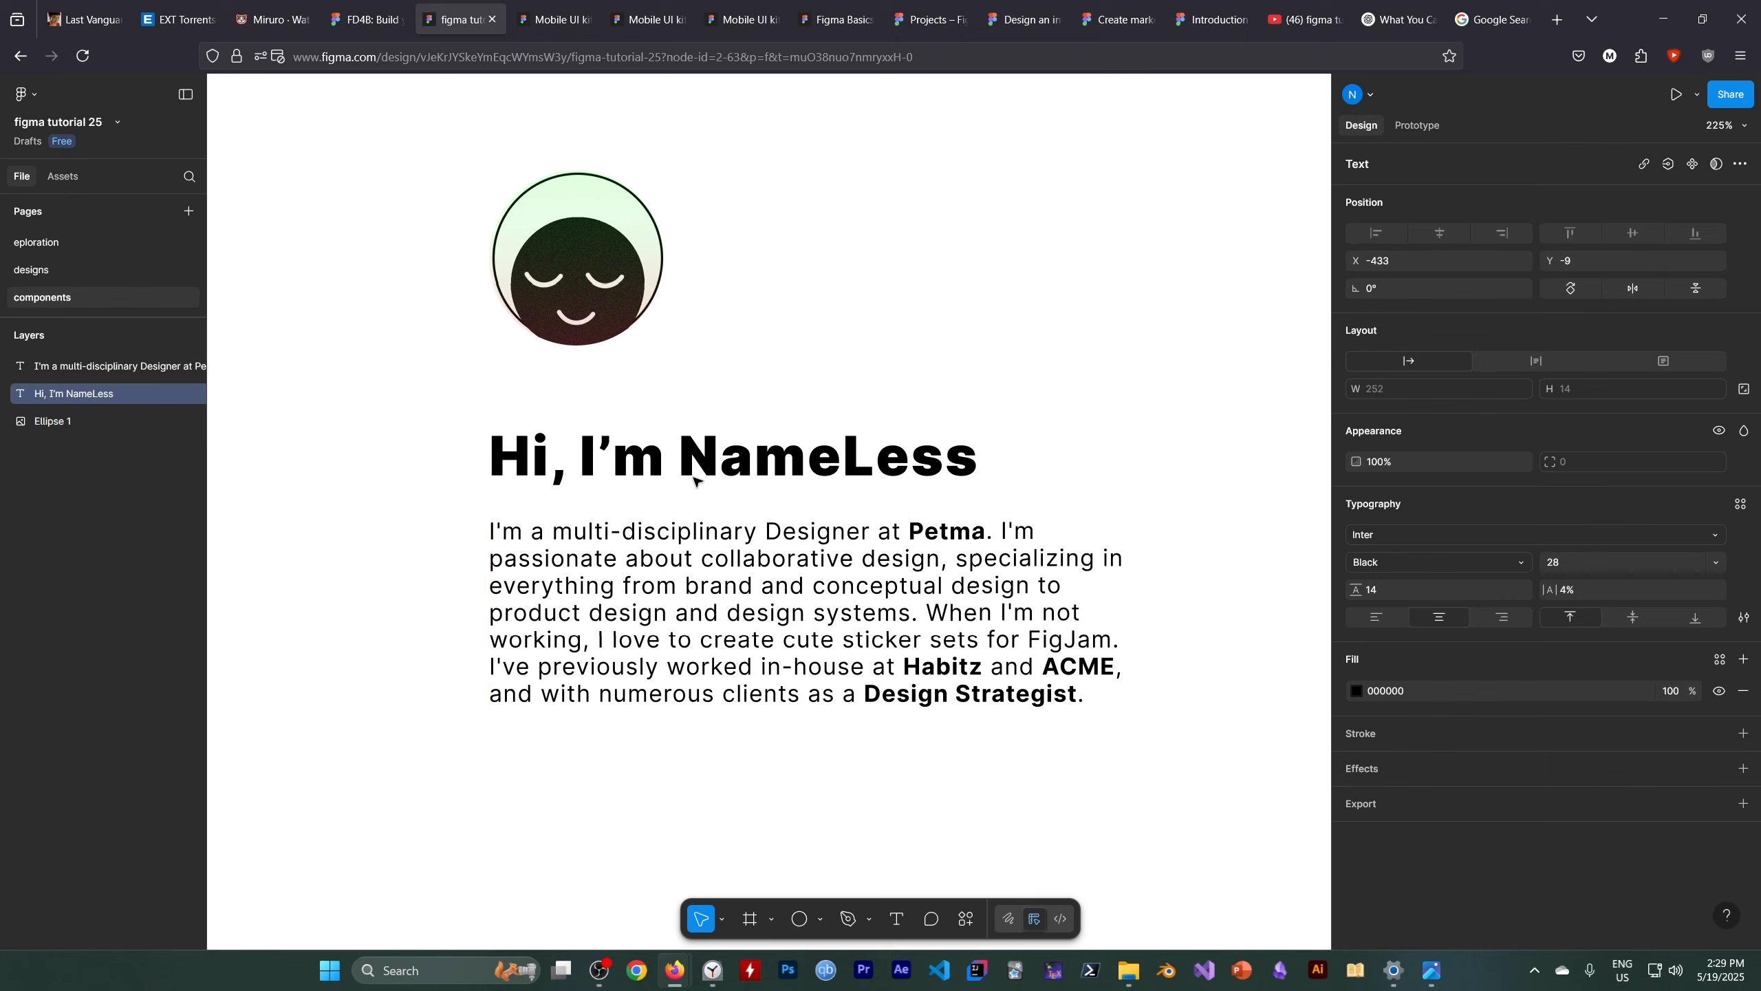
key(Down)
key(Down)
key(Down)
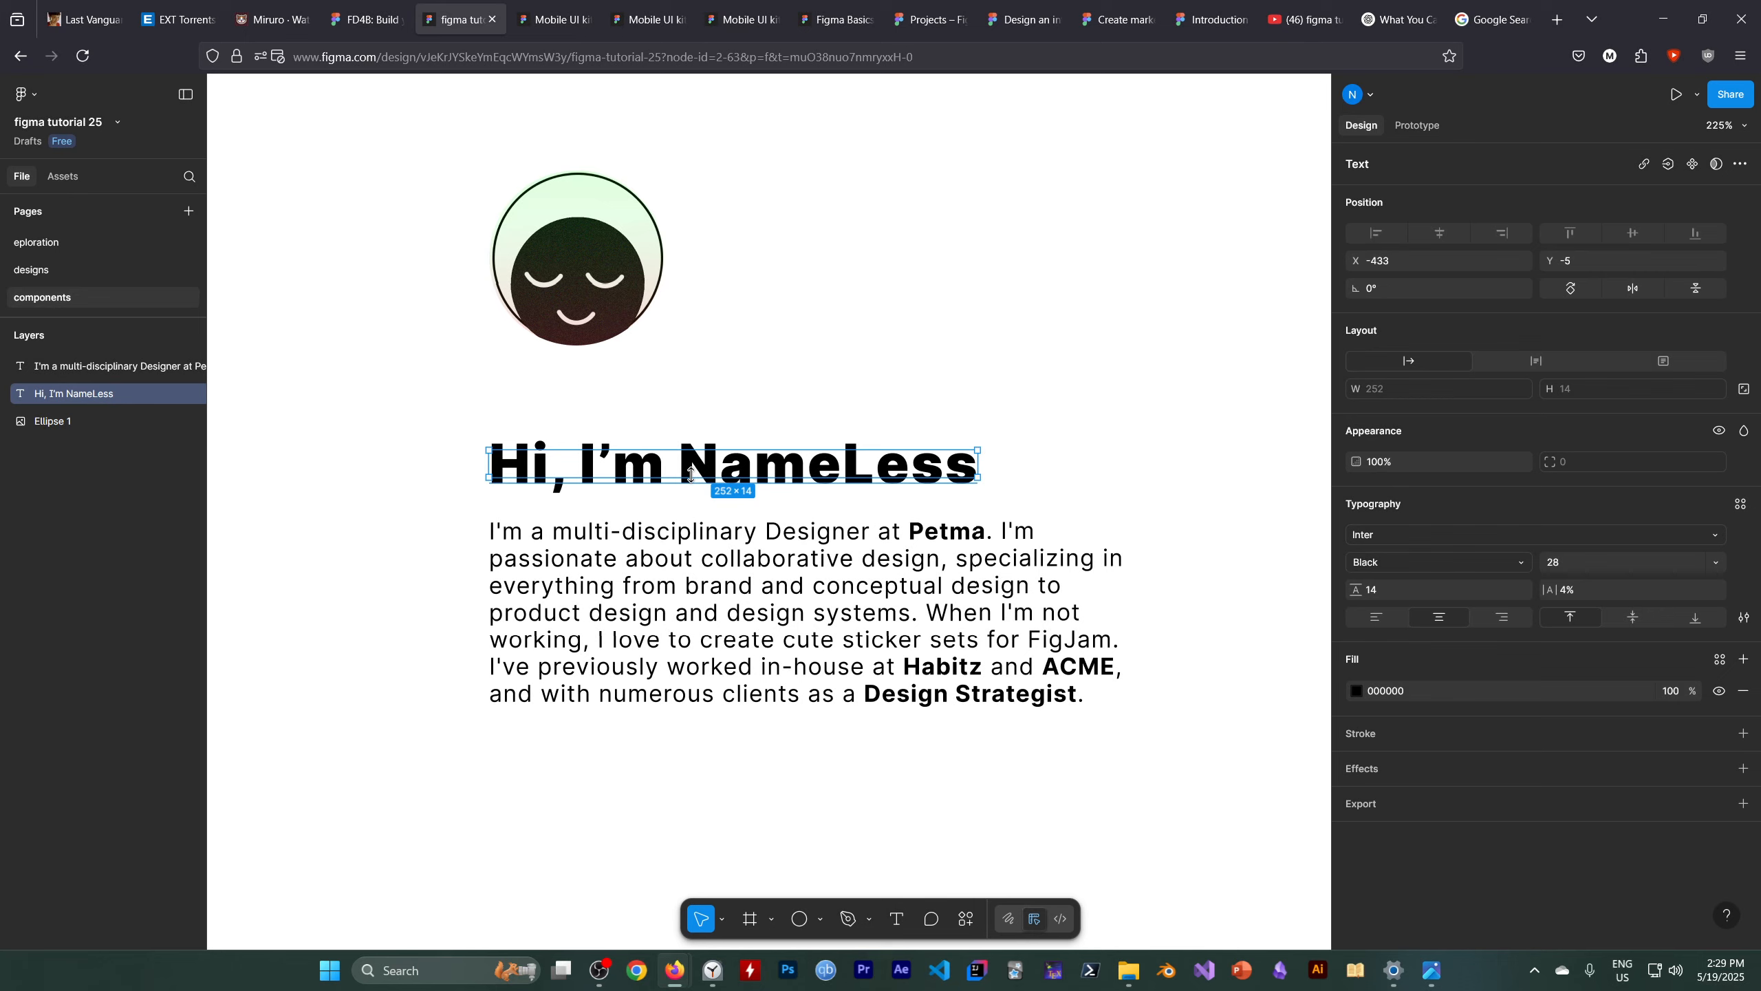
key(shift+Up)
key(shift+Up)
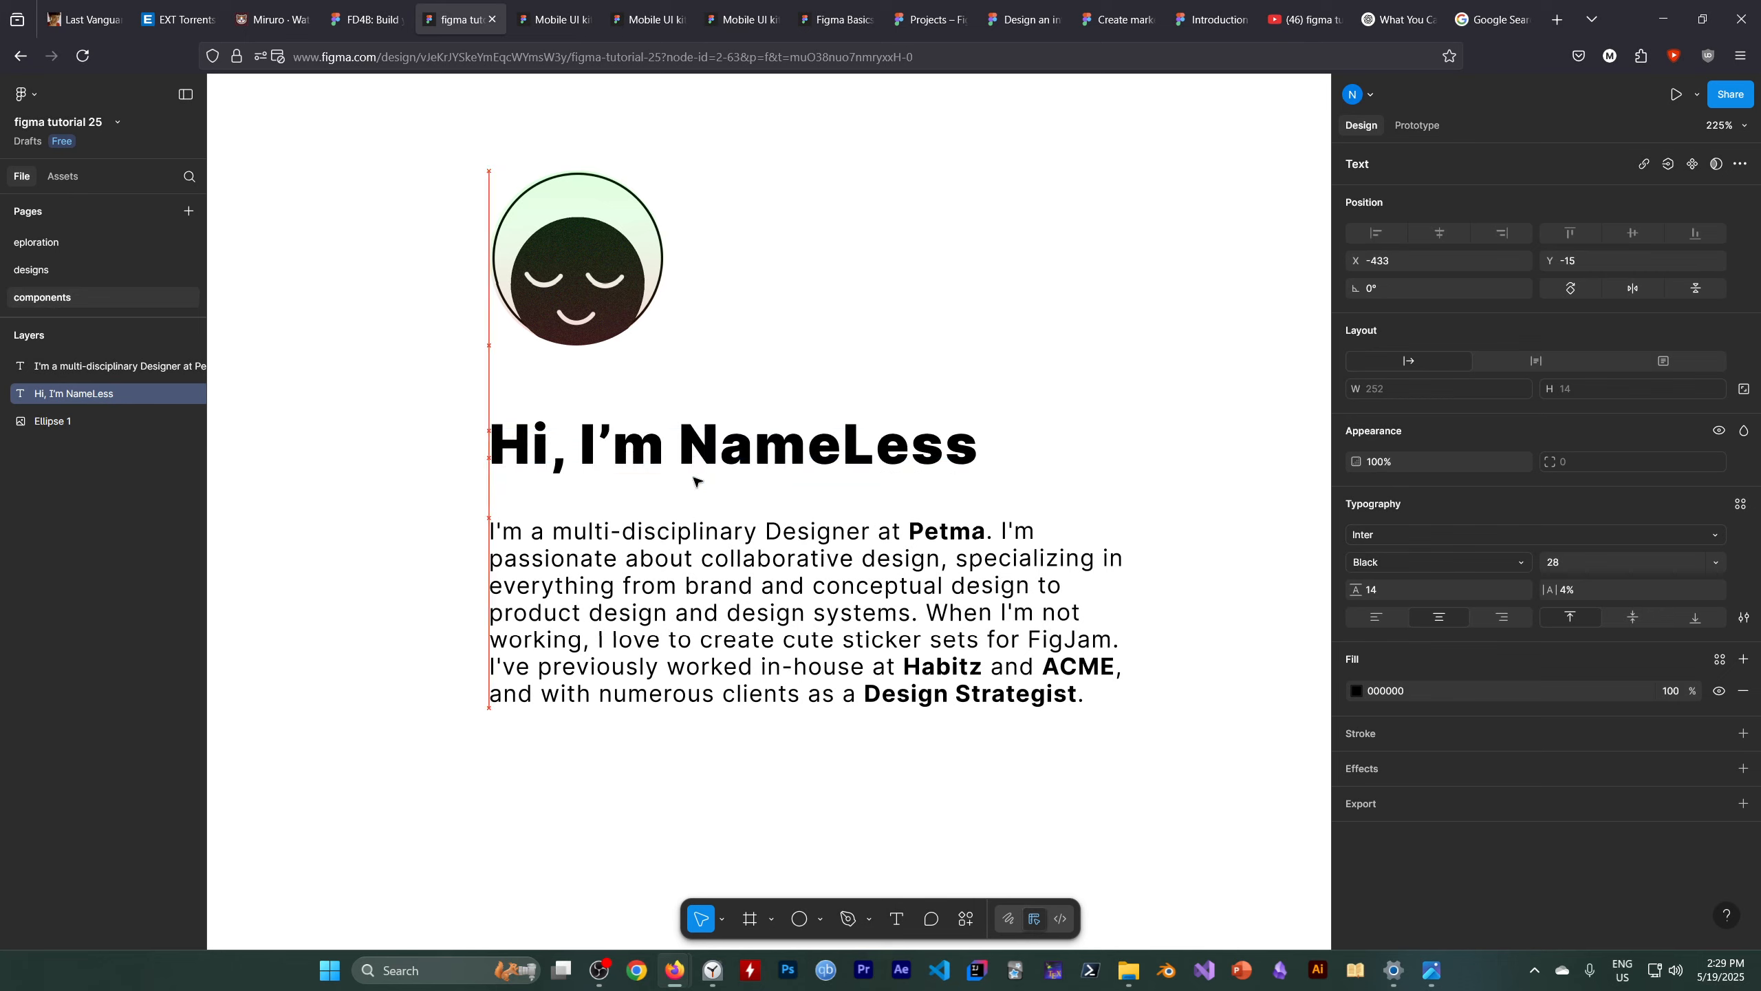
key(shift+Down)
key(shift+Down)
key(shift+Down)
key(shift+Up)
key(shift+Up)
key(shift+Down)
key(shift+Up)
key(shift+Up)
key(shift+Down)
key(shift+Down)
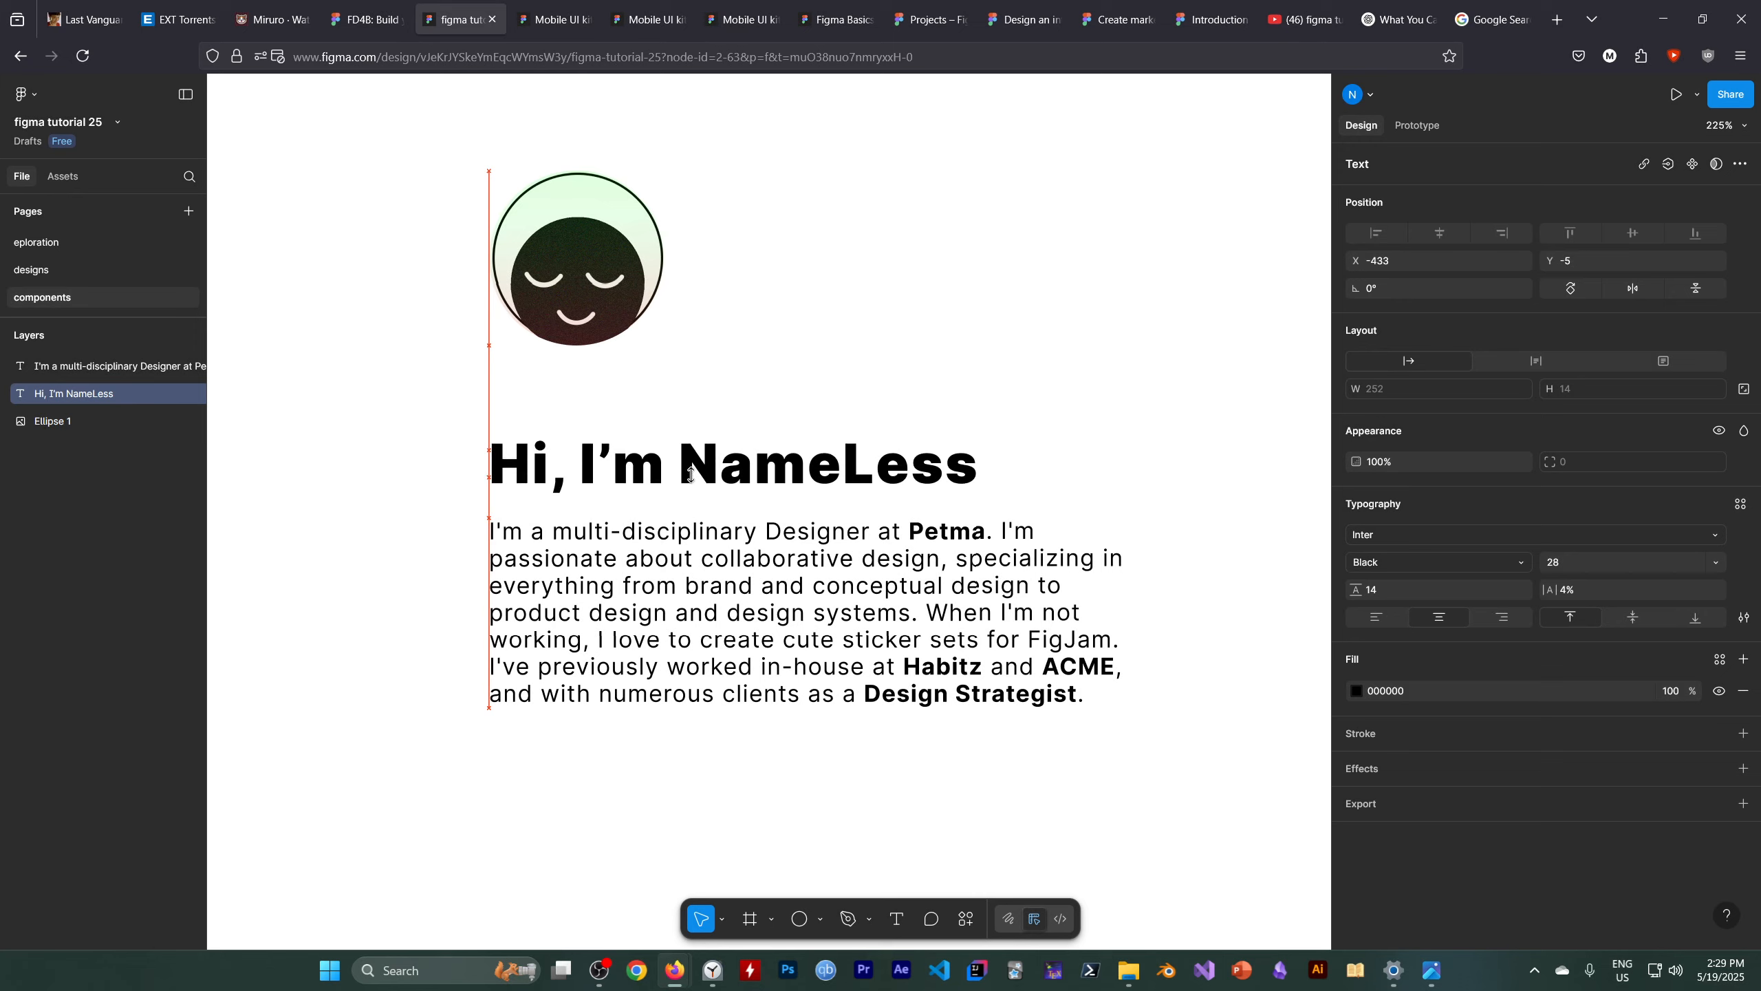
key(shift+Up)
key(shift+Up)
key(shift+Down)
key(shift+Down)
key(shift+Up)
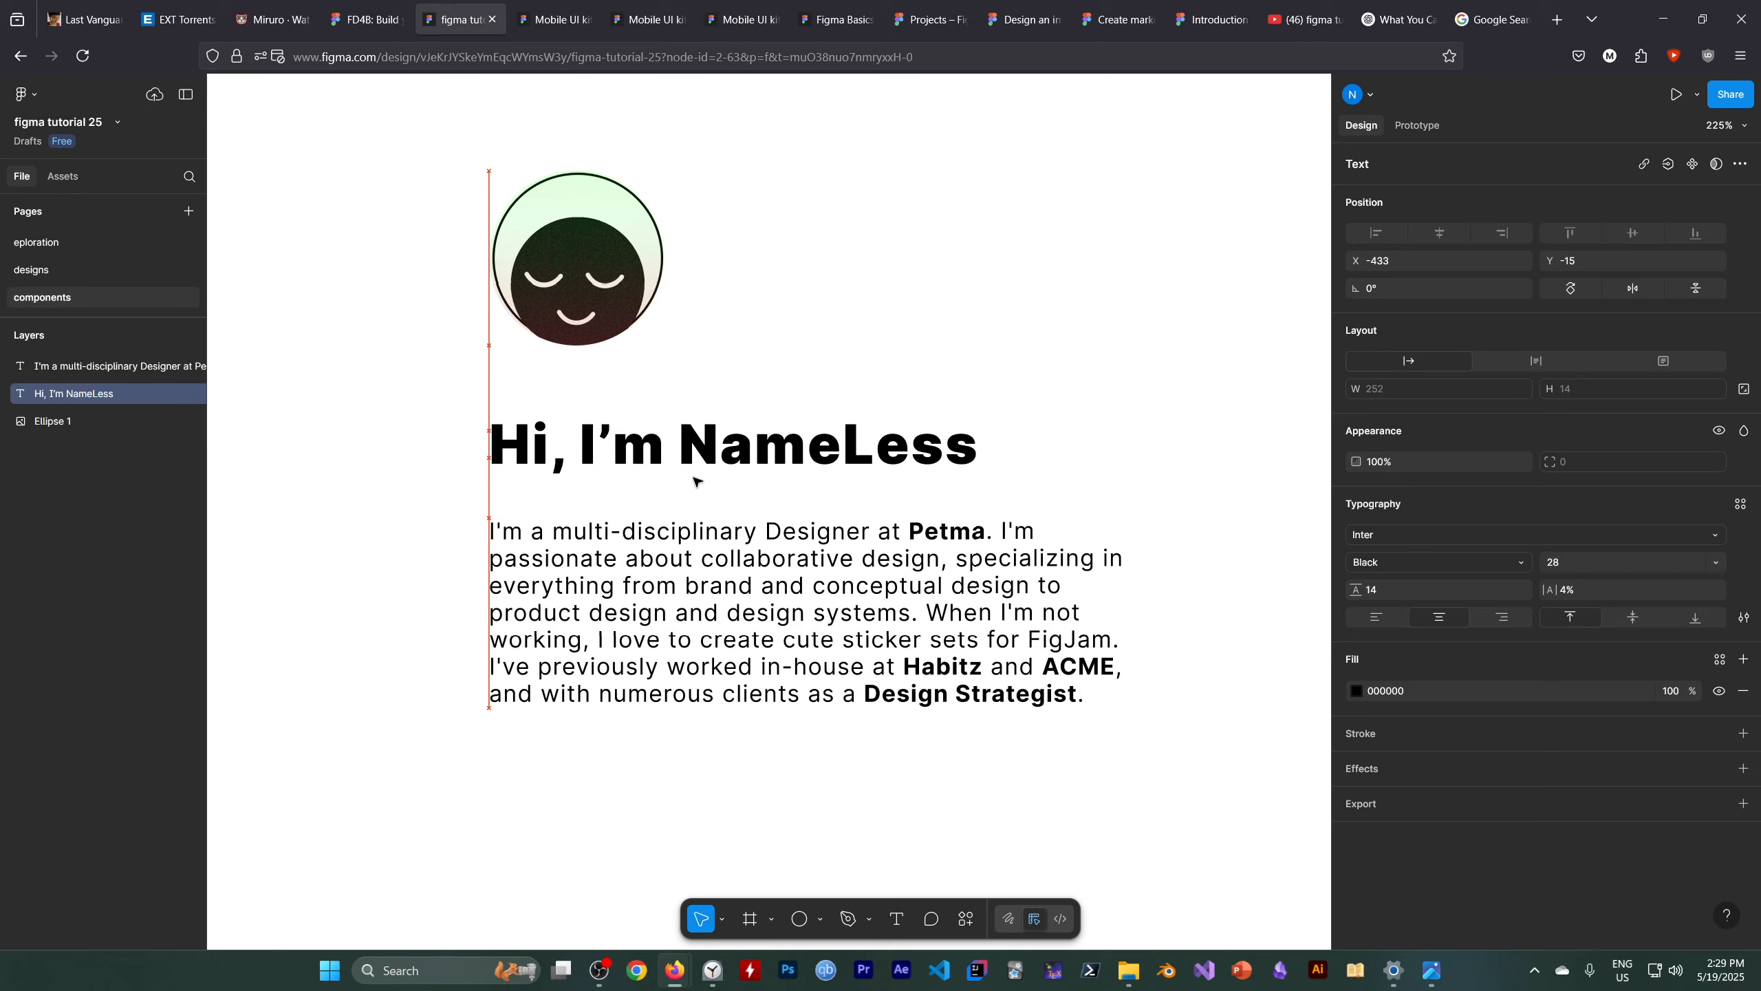
click(669, 846)
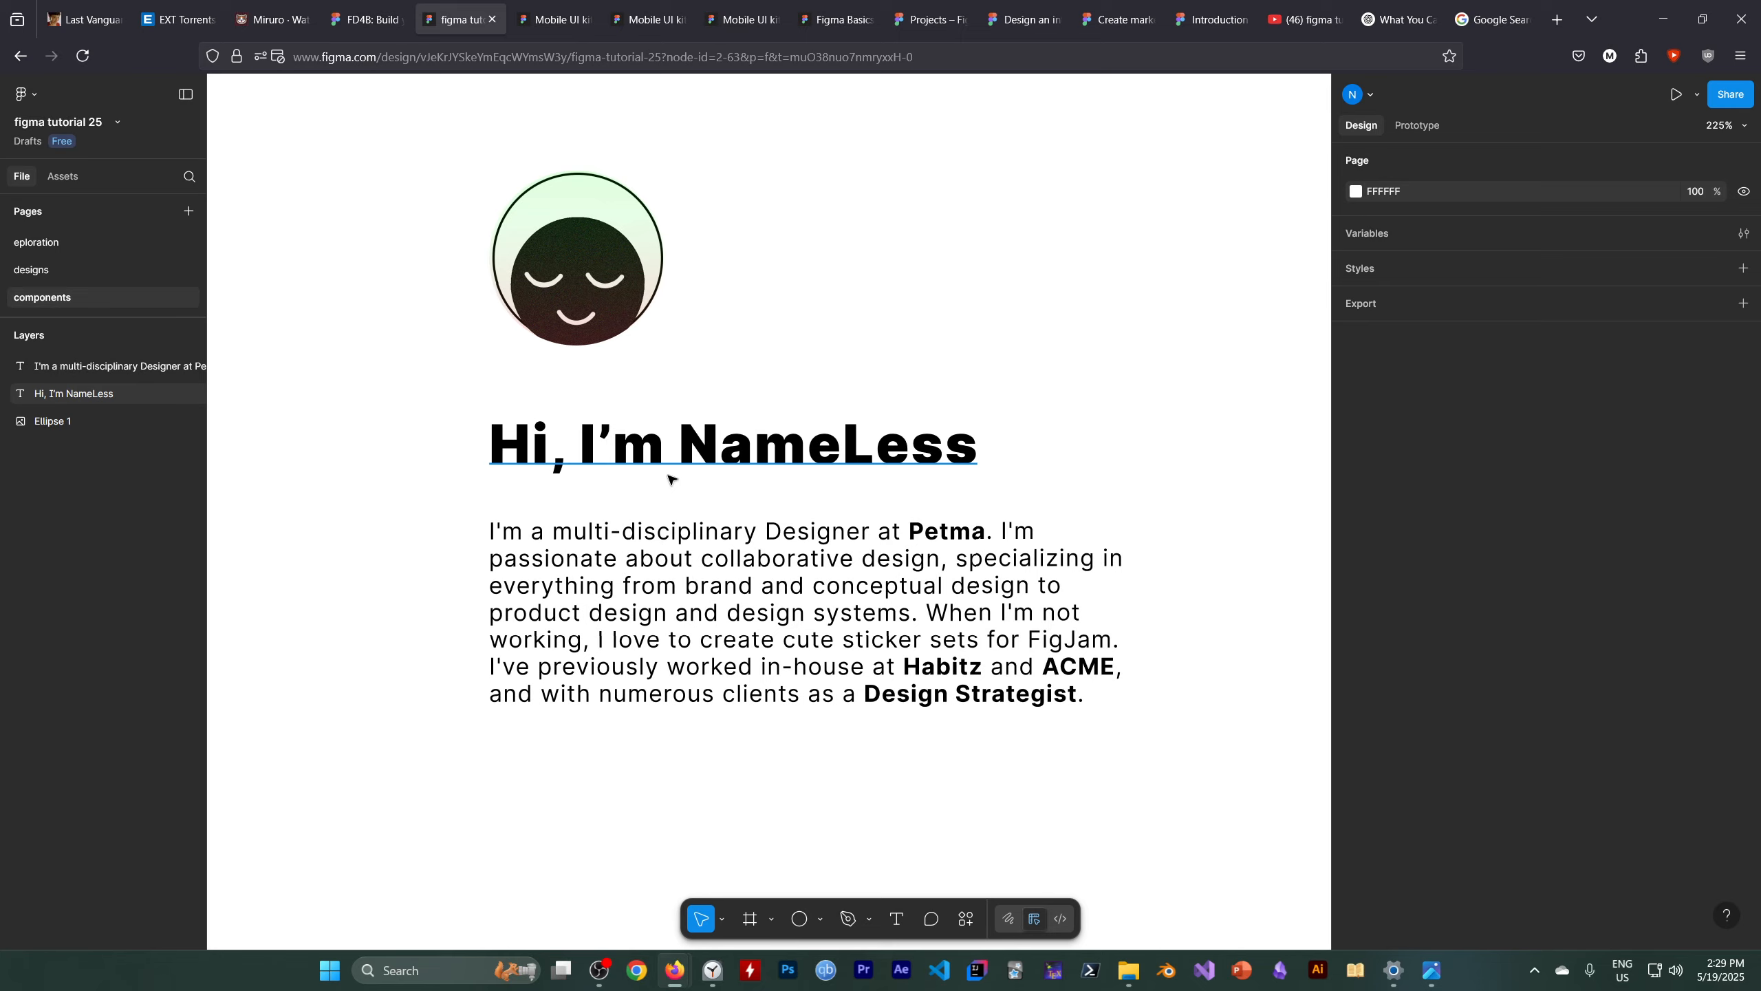
click(729, 444)
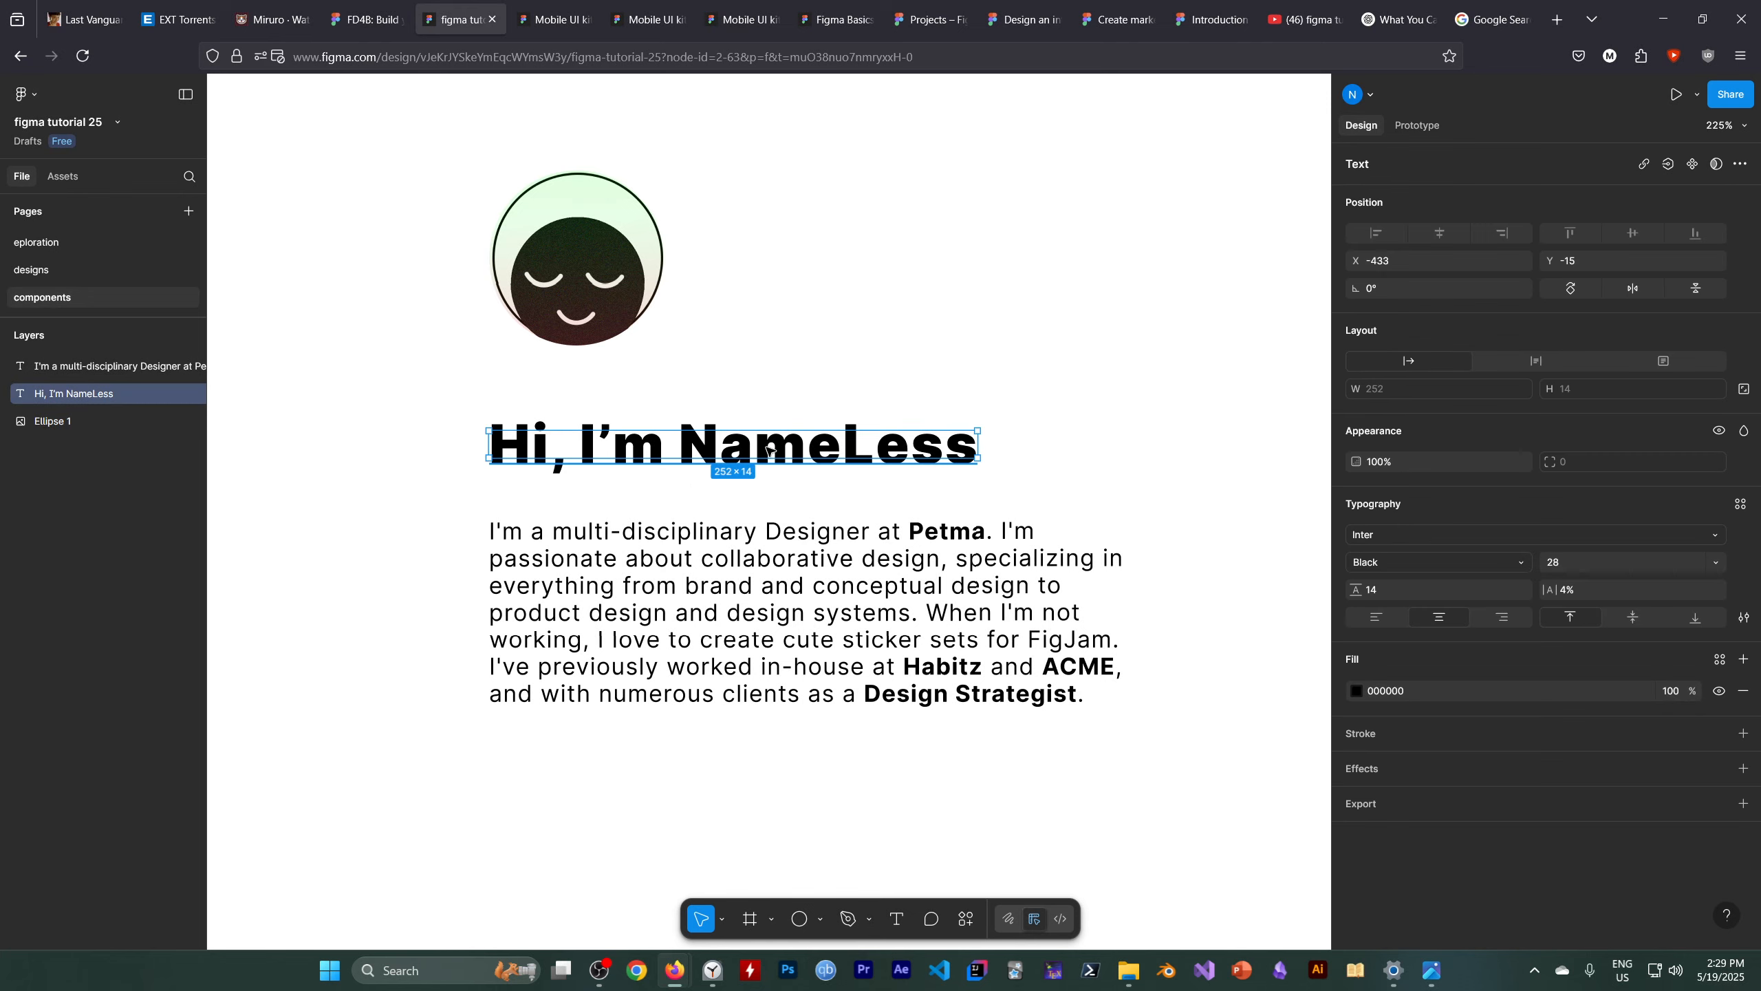
drag(770, 449, 805, 472)
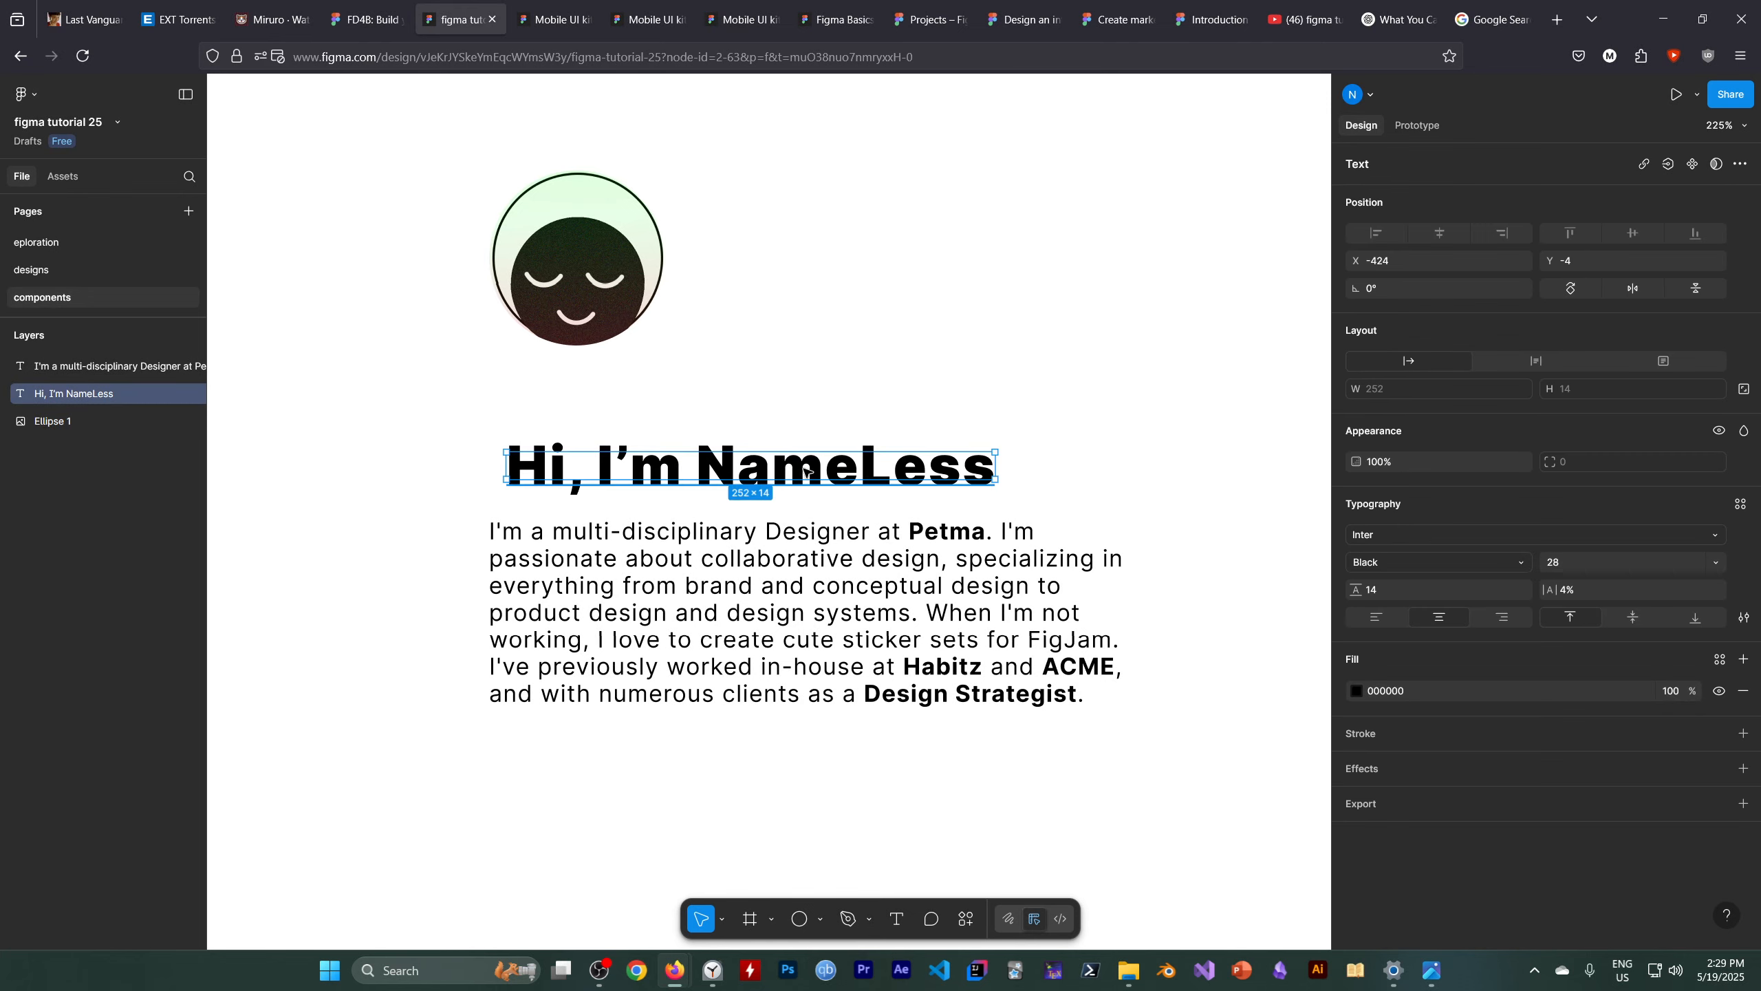
key(ctrl+z)
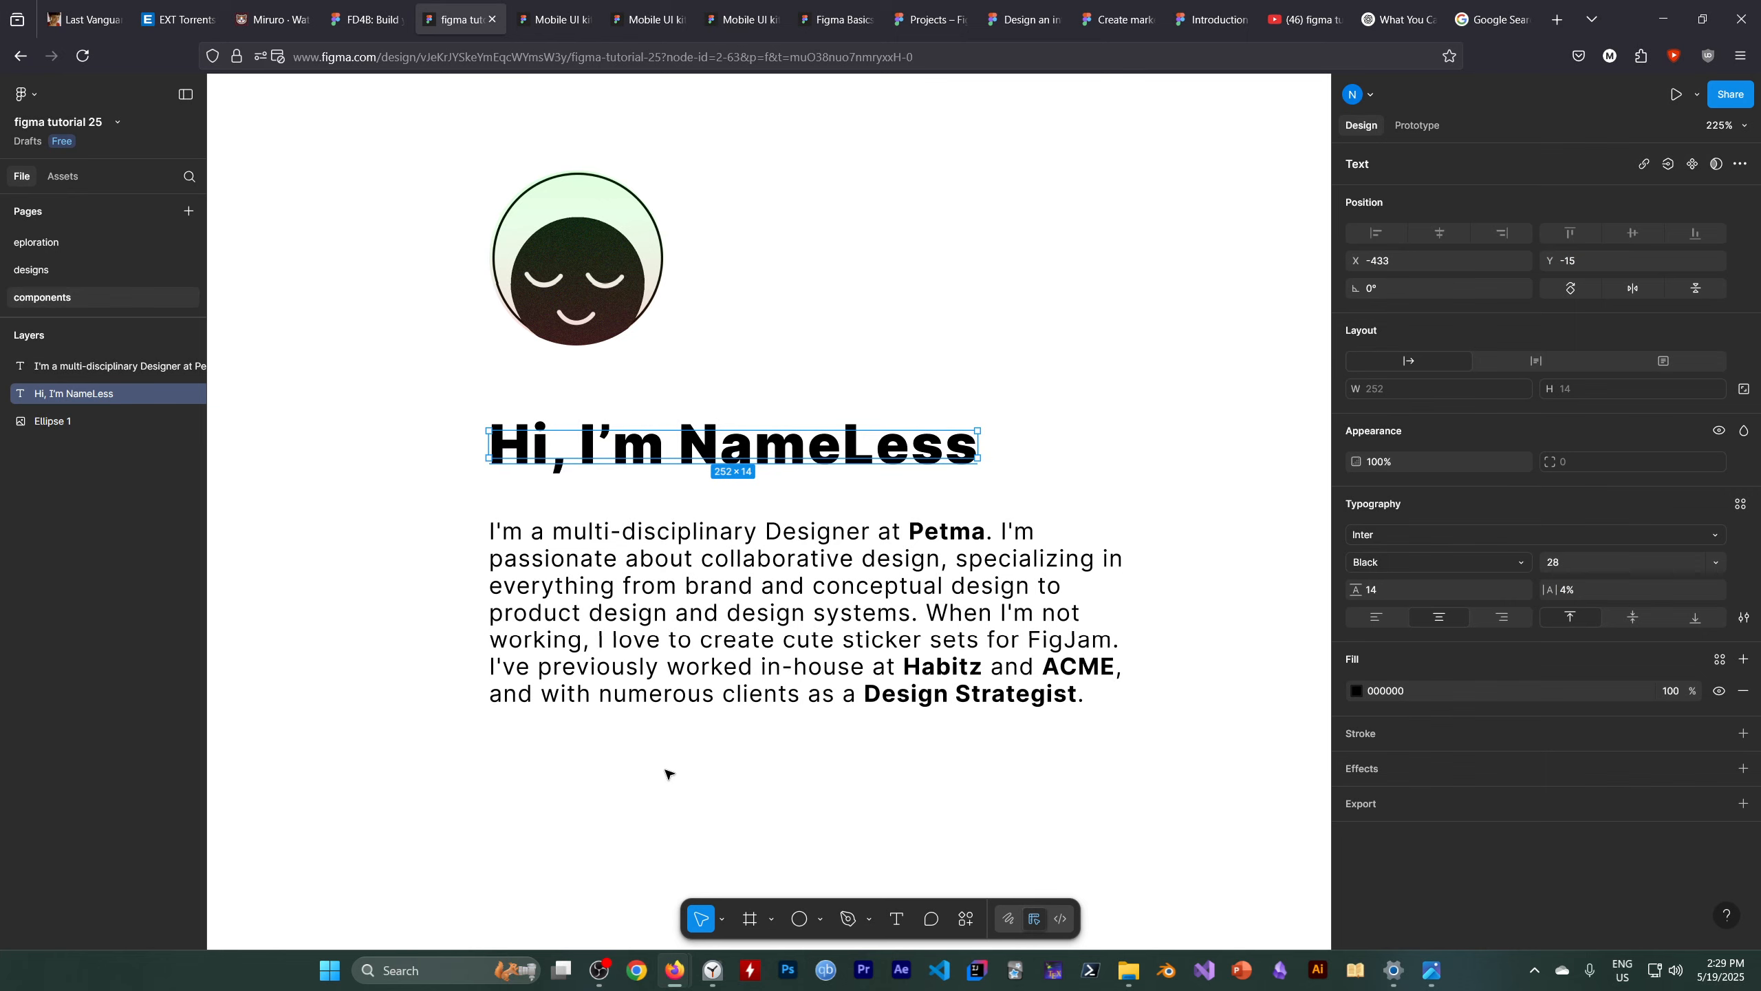
click(633, 807)
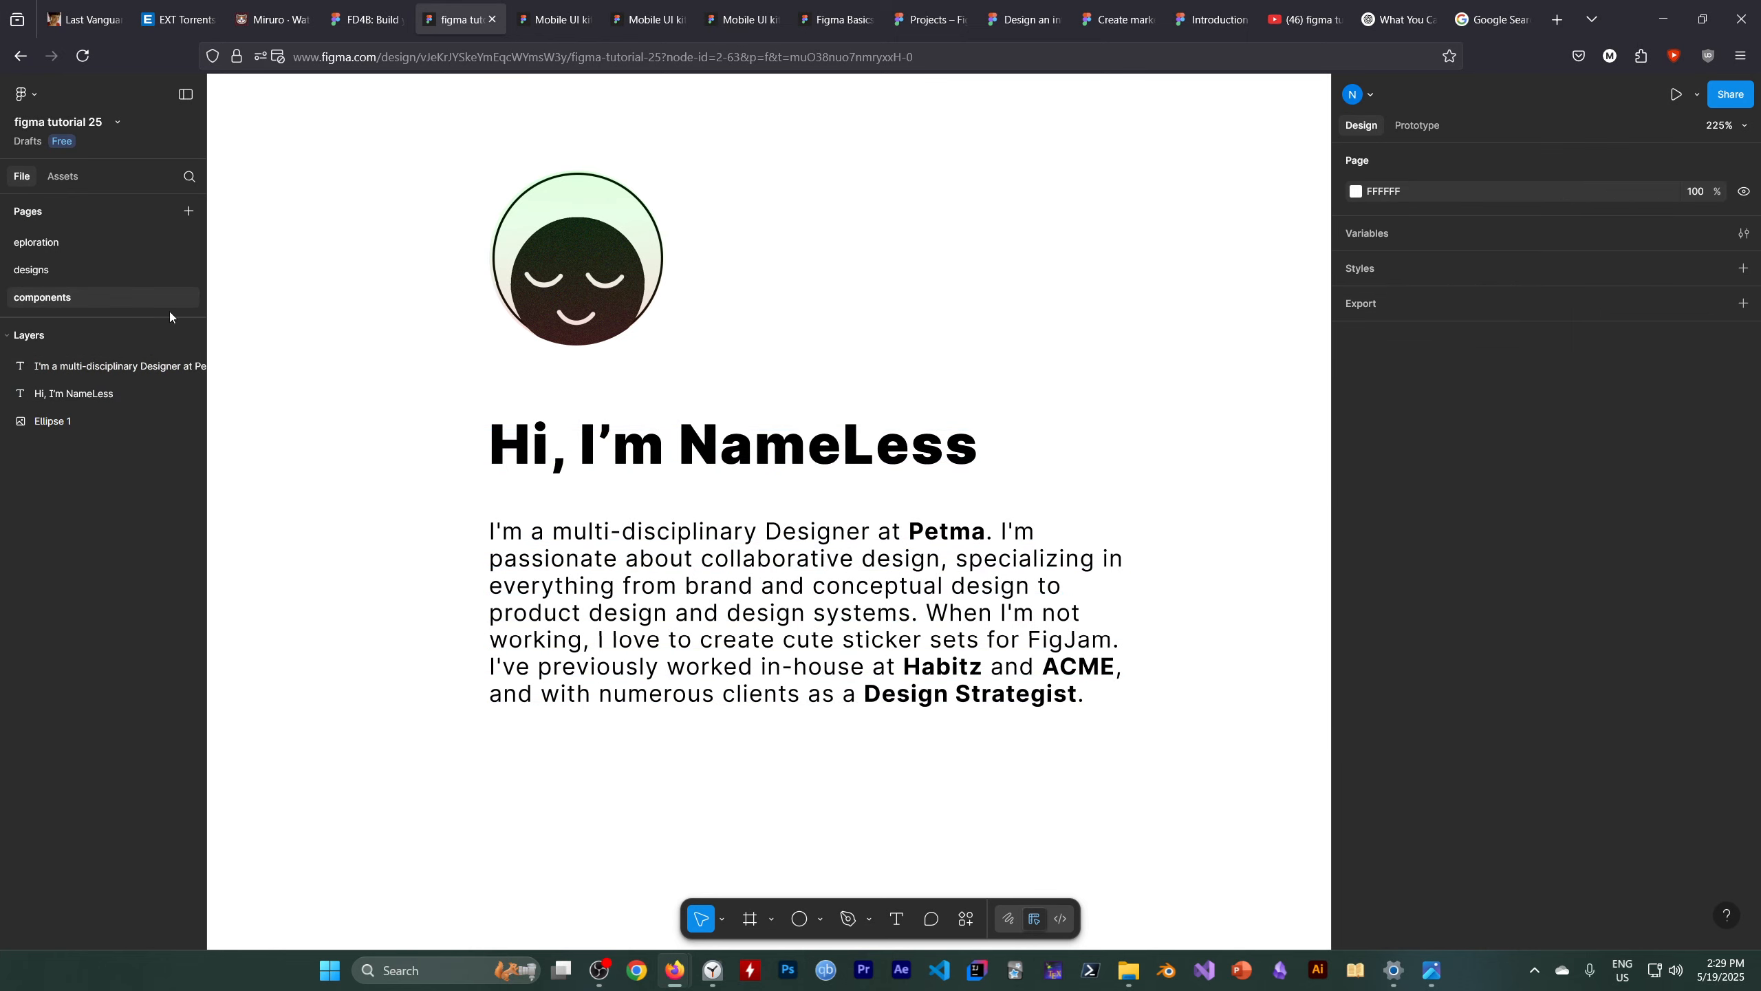
Open the nudge amount preferences and review the small and big nudge values
click(40, 98)
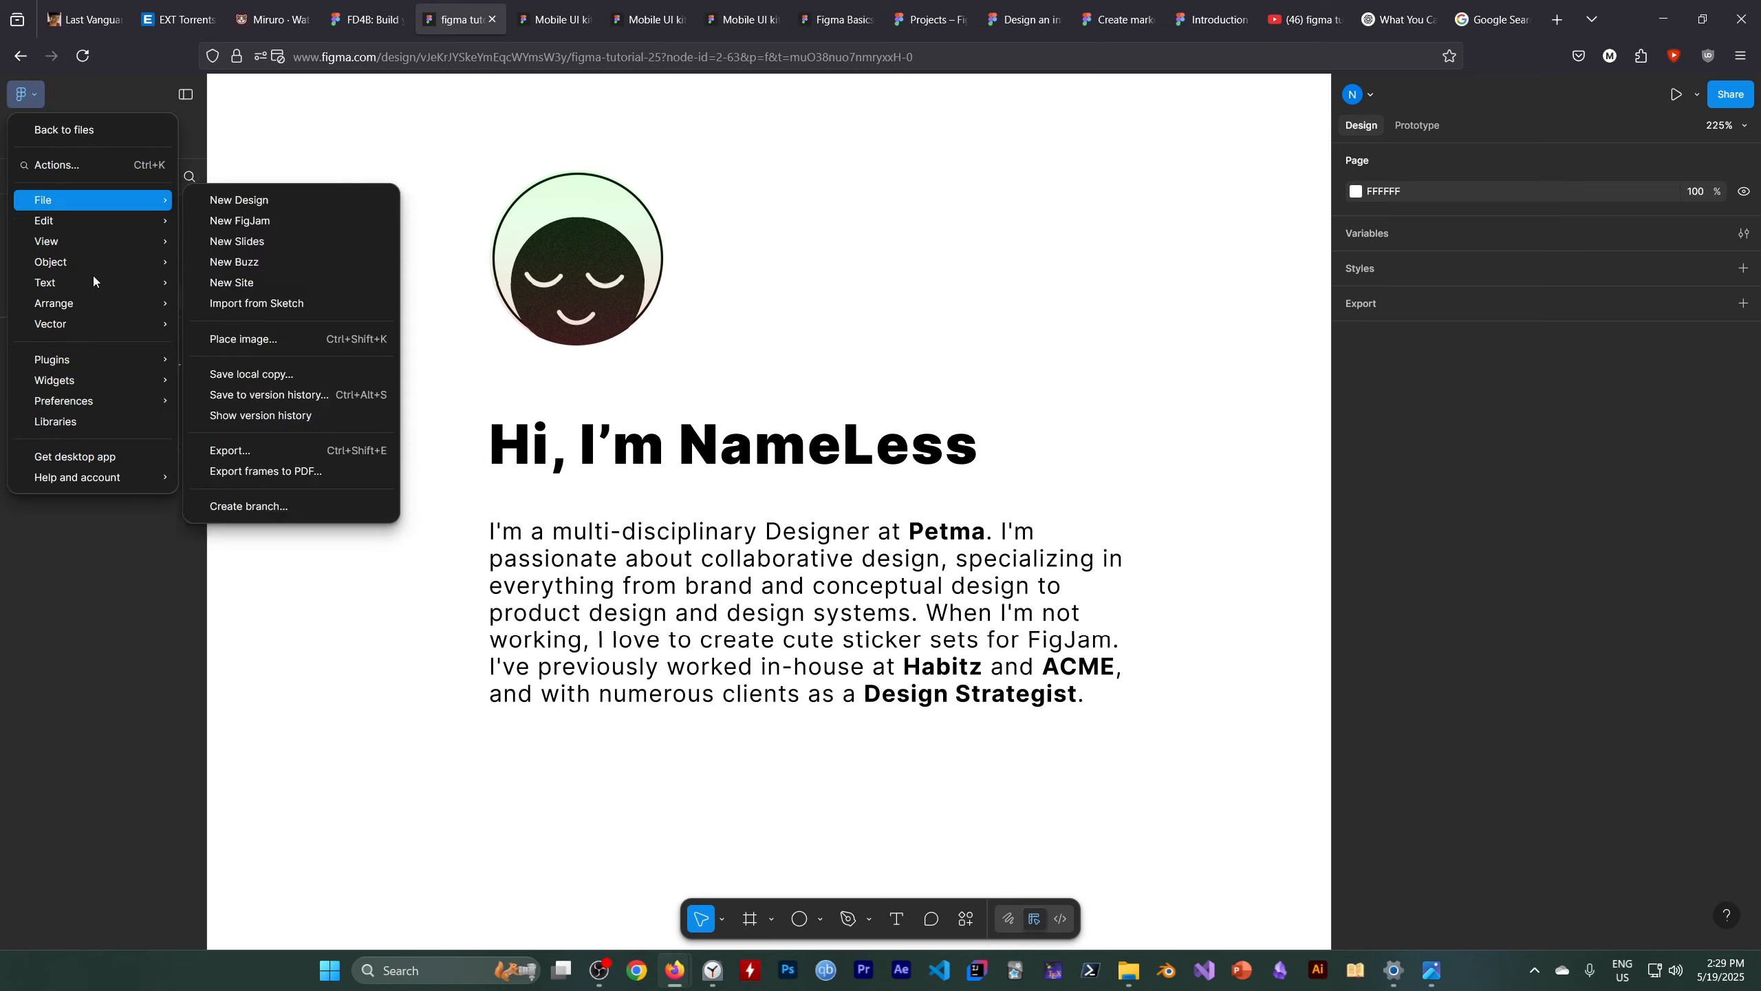
mouse_move(83, 403)
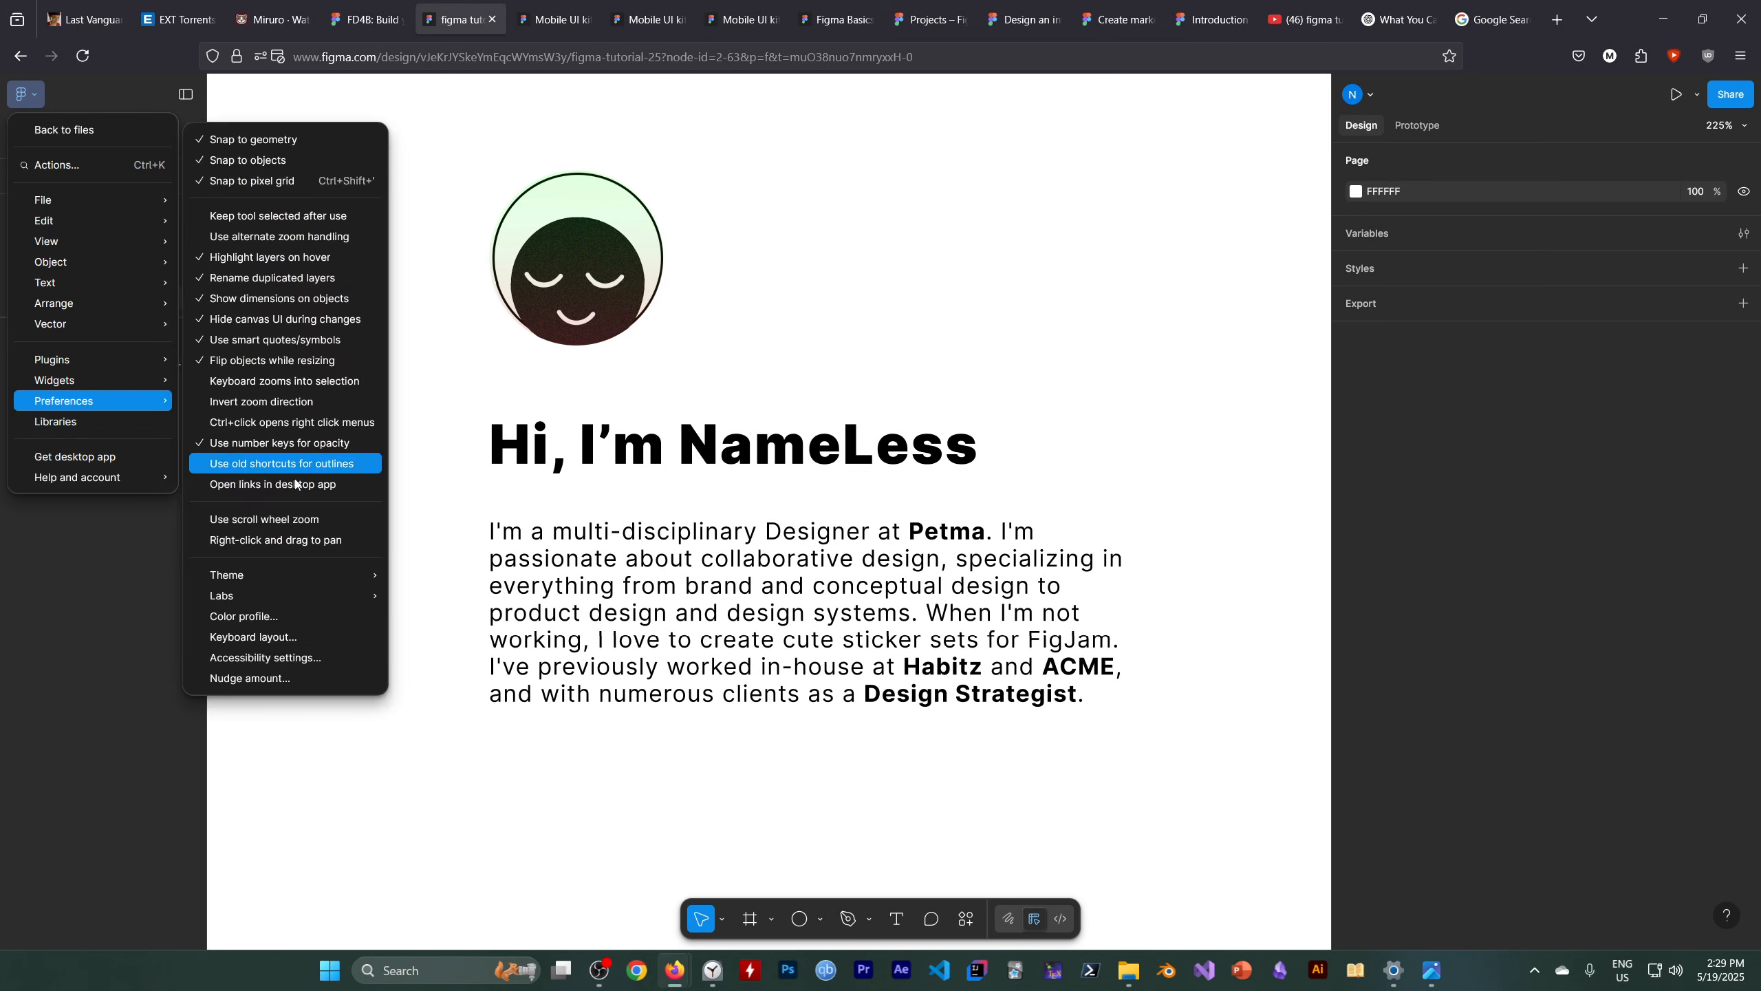
click(274, 677)
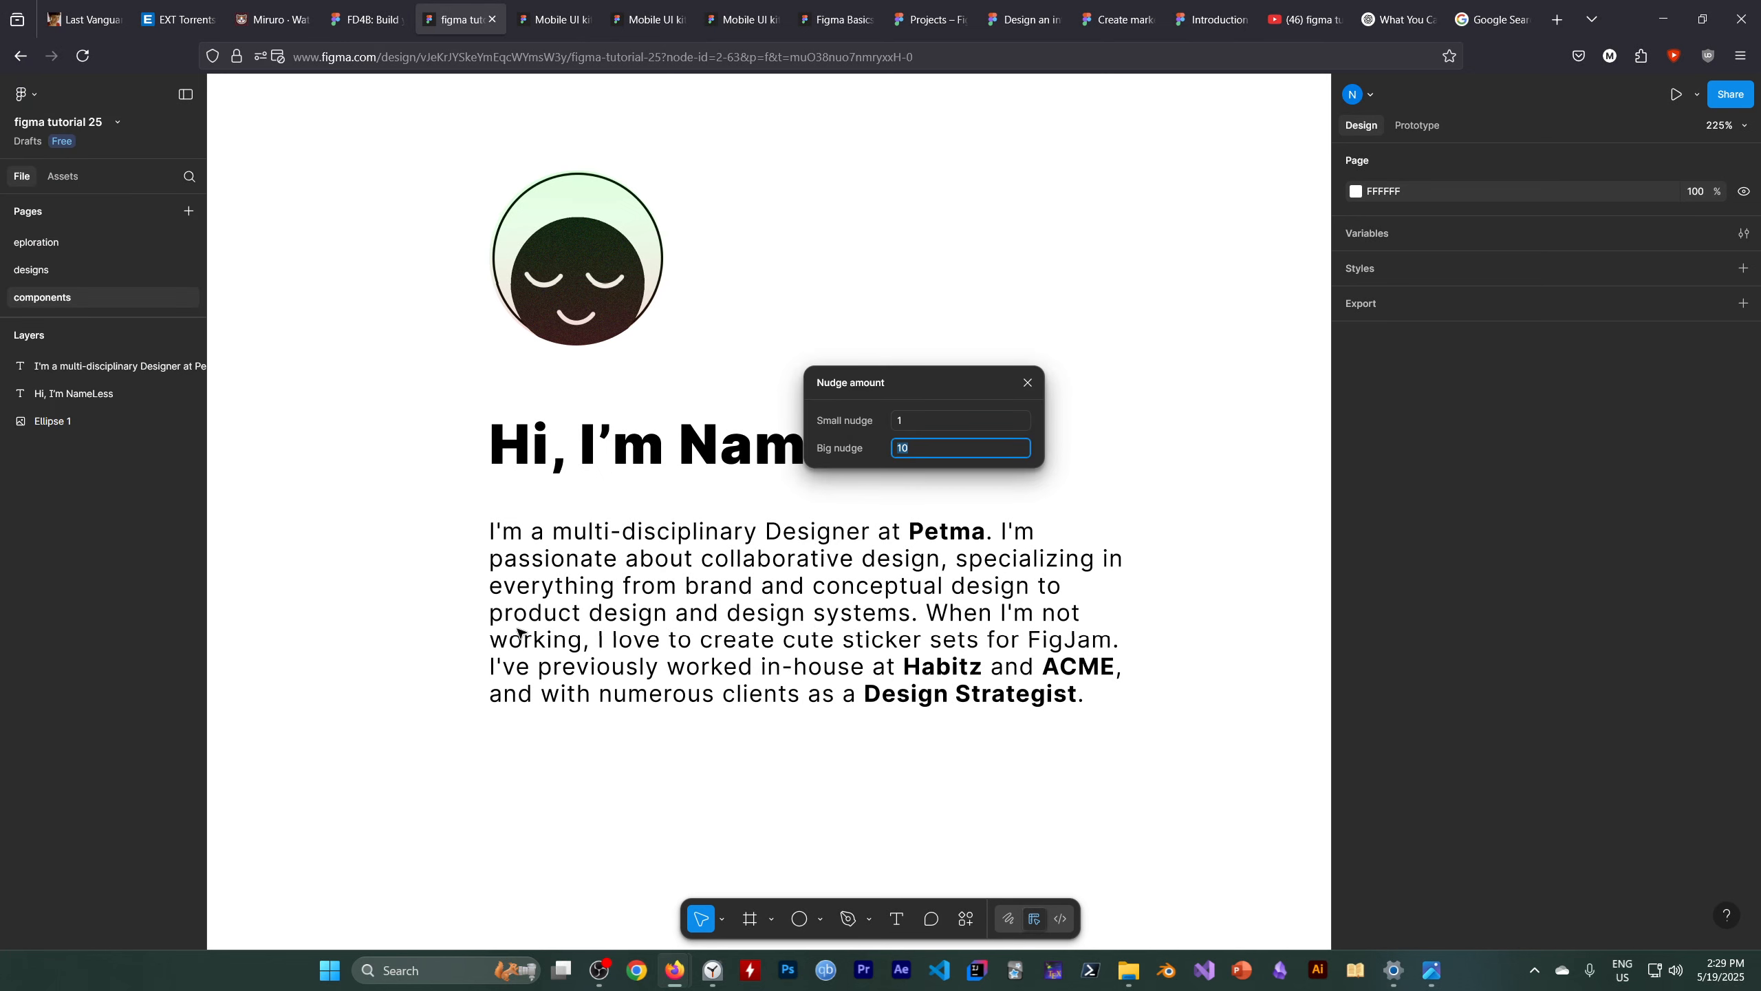
click(916, 417)
click(926, 448)
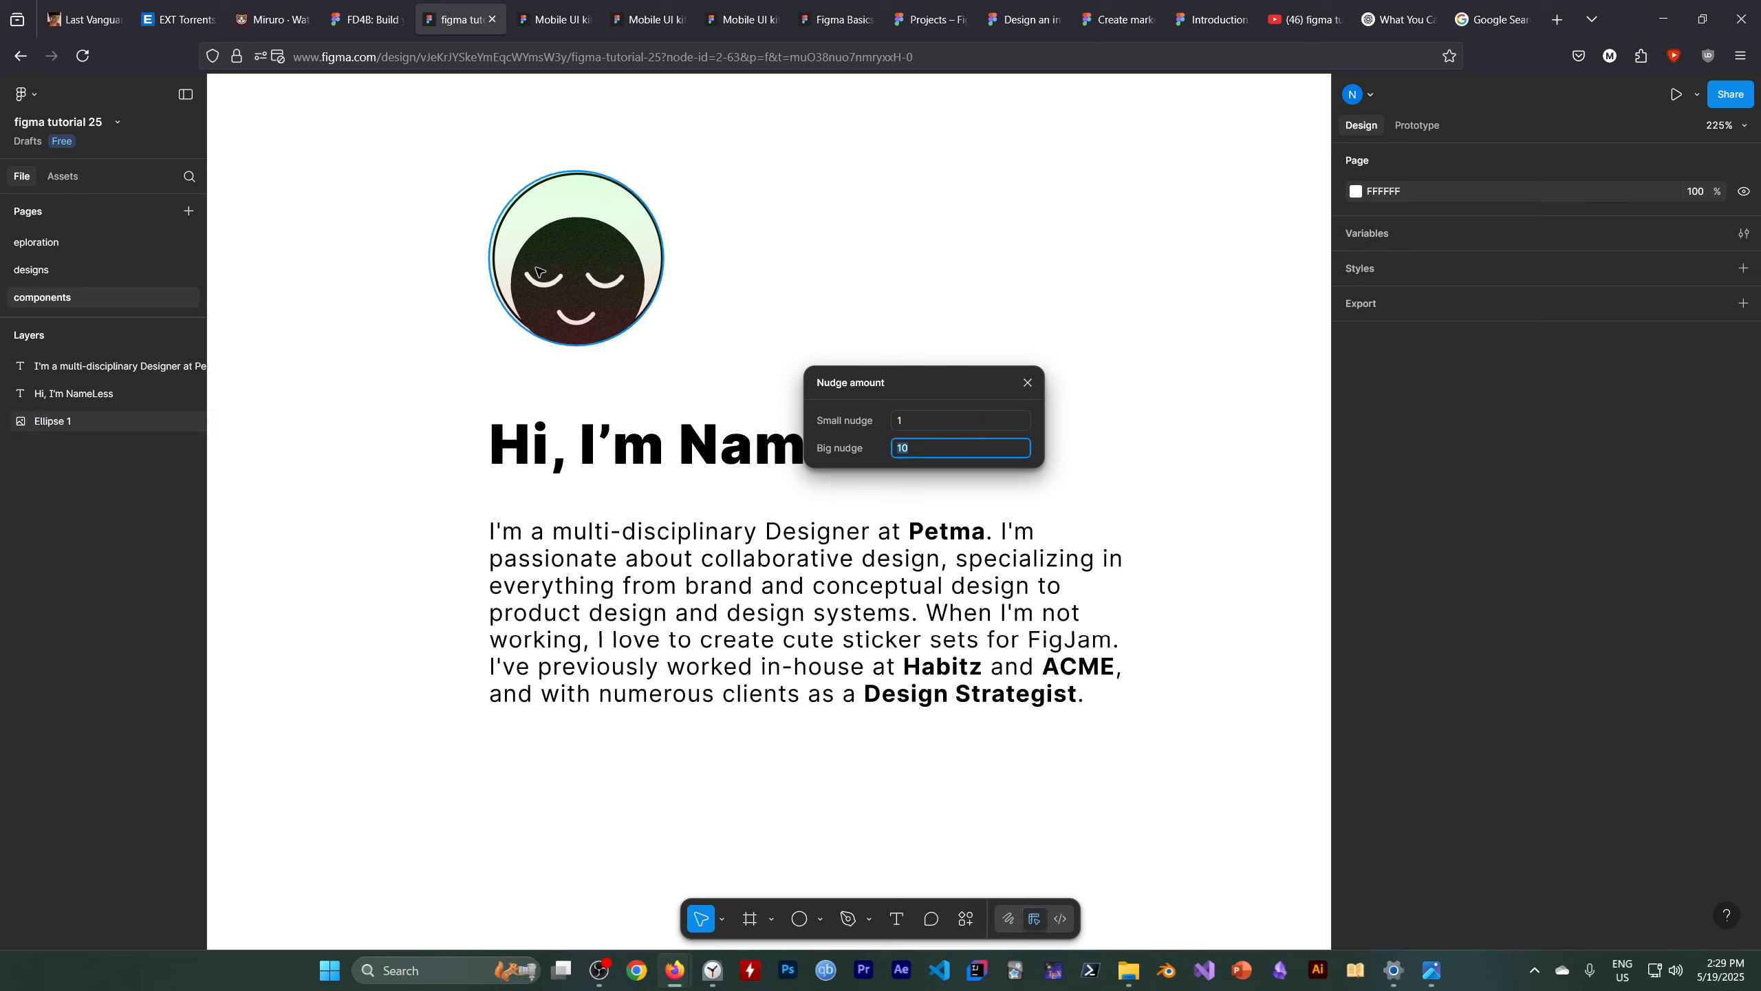
click(1028, 382)
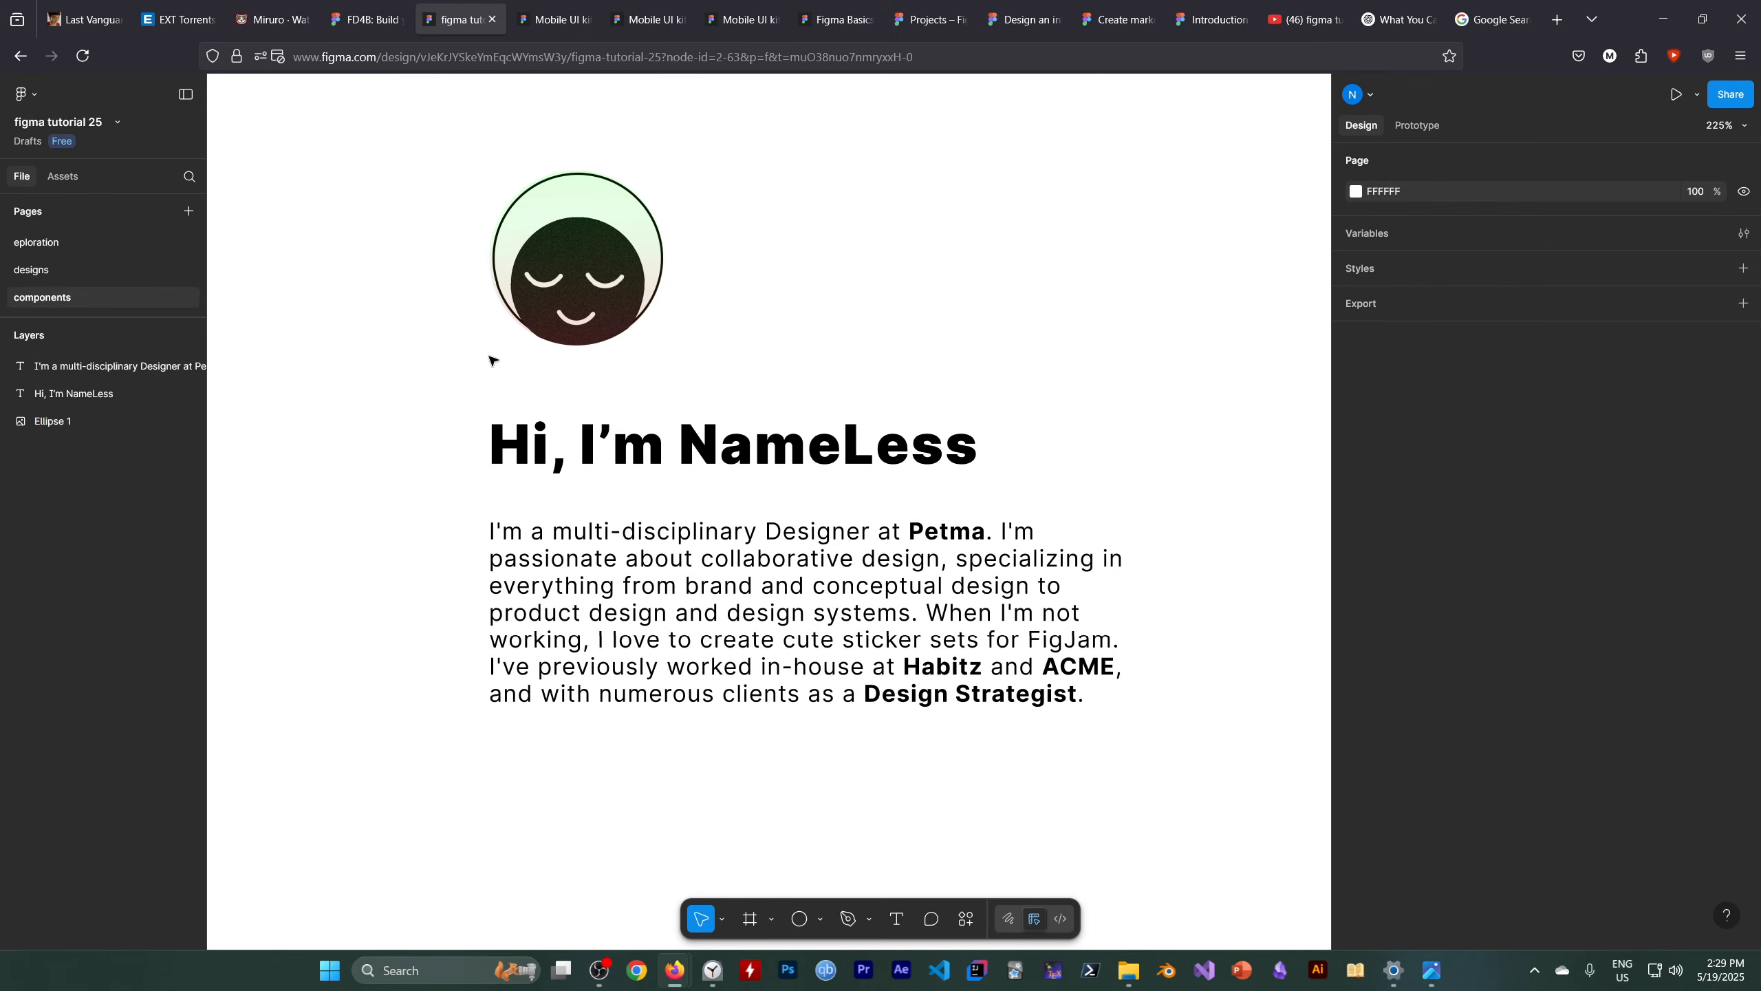
click(610, 970)
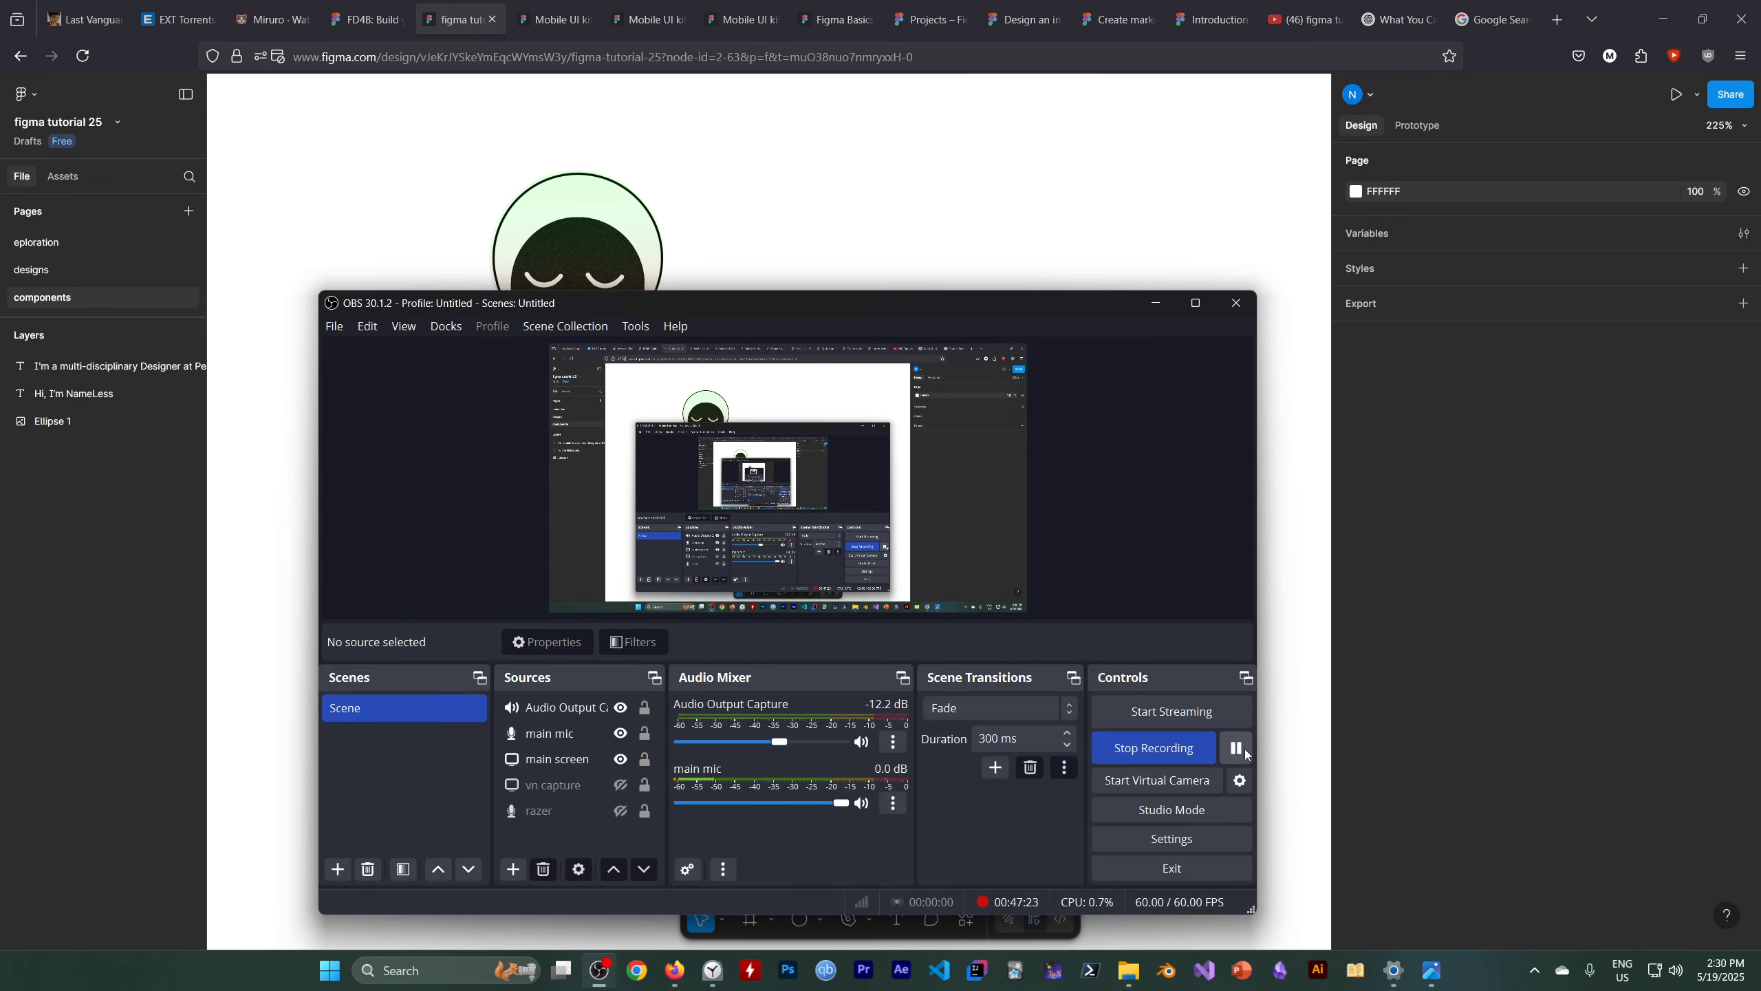
click(1158, 304)
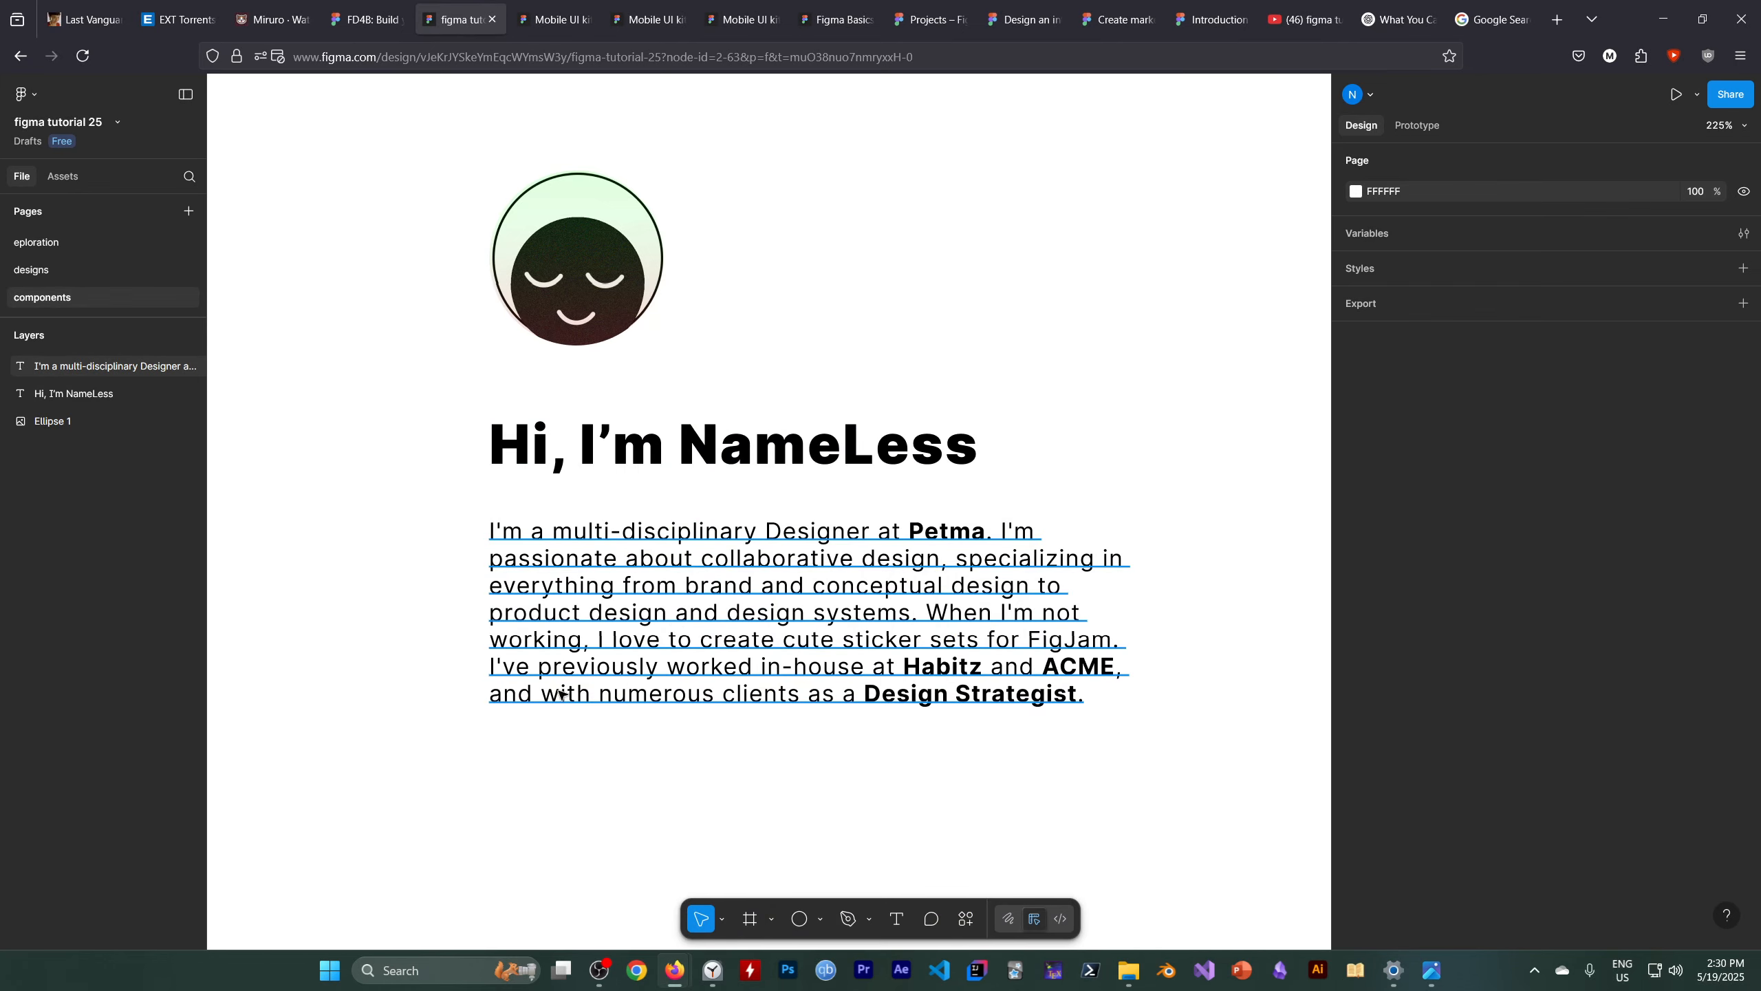